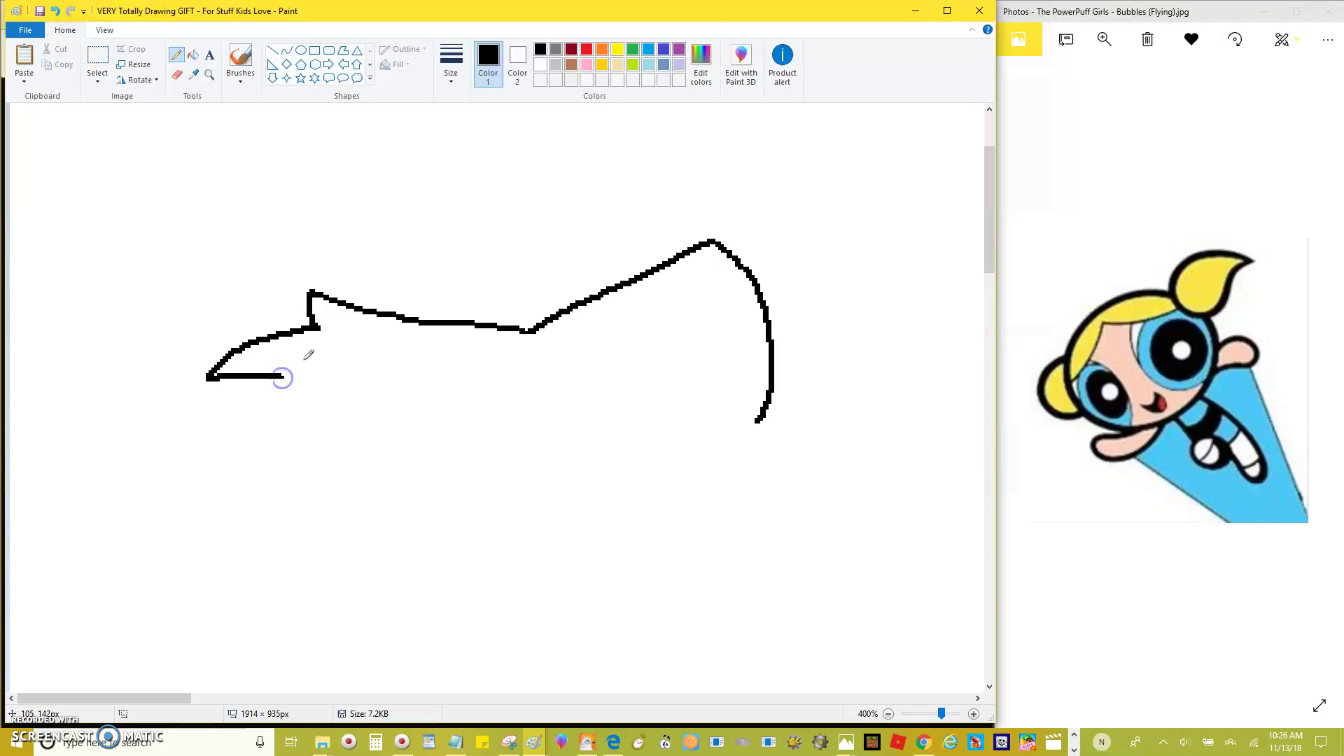
left_click_drag(530, 330, 337, 292)
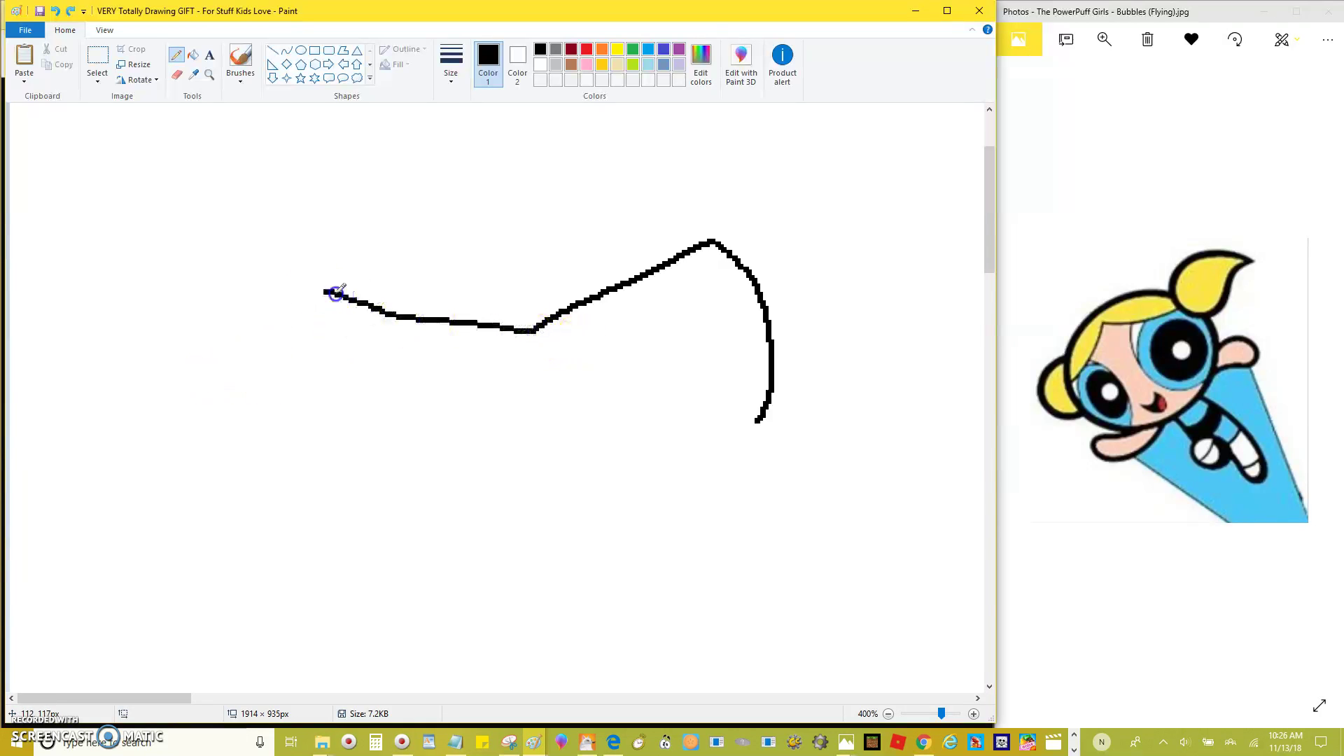
mouse_move(243, 322)
left_mouse_down()
mouse_move(274, 395)
mouse_move(328, 402)
left_mouse_up()
scroll(140, 222, "down", 2, "ctrl")
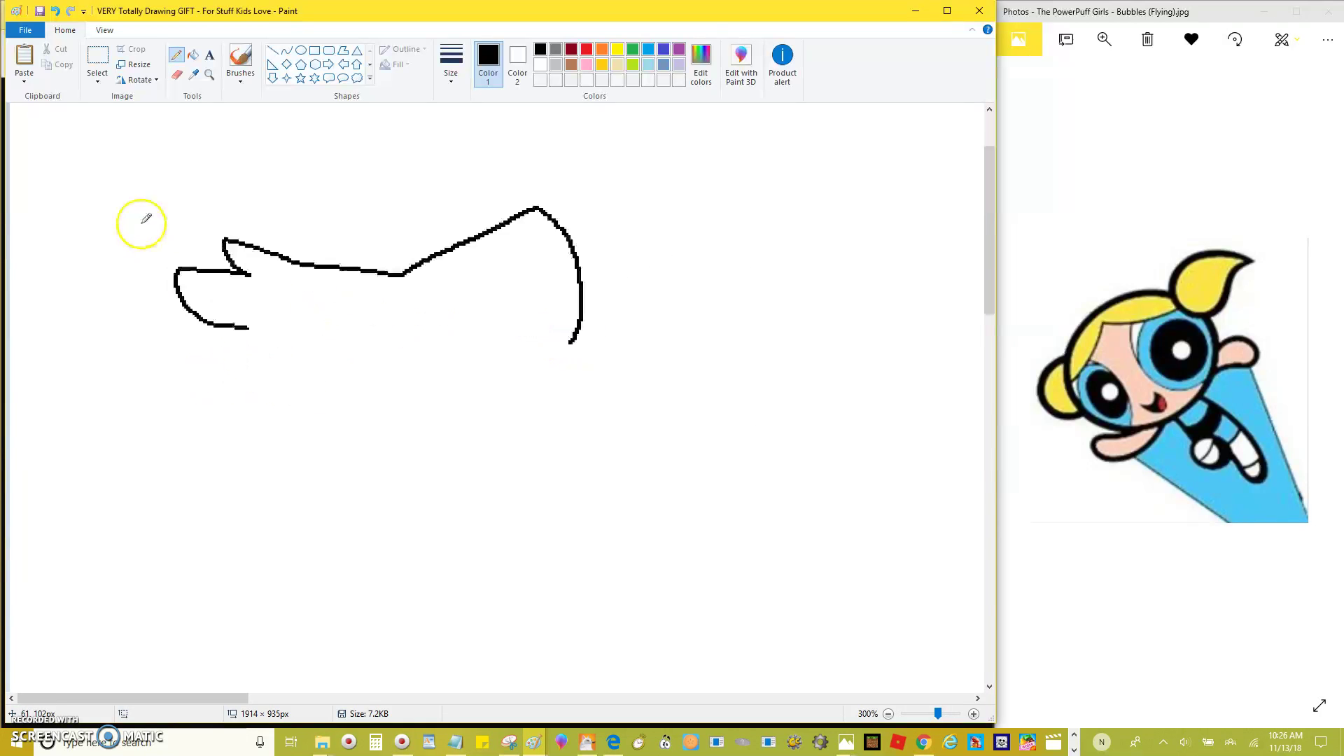
left_click(98, 59)
left_click_drag(85, 138, 451, 356)
left_click_drag(332, 266, 485, 280)
left_click(177, 54)
scroll(802, 321, "up", 1)
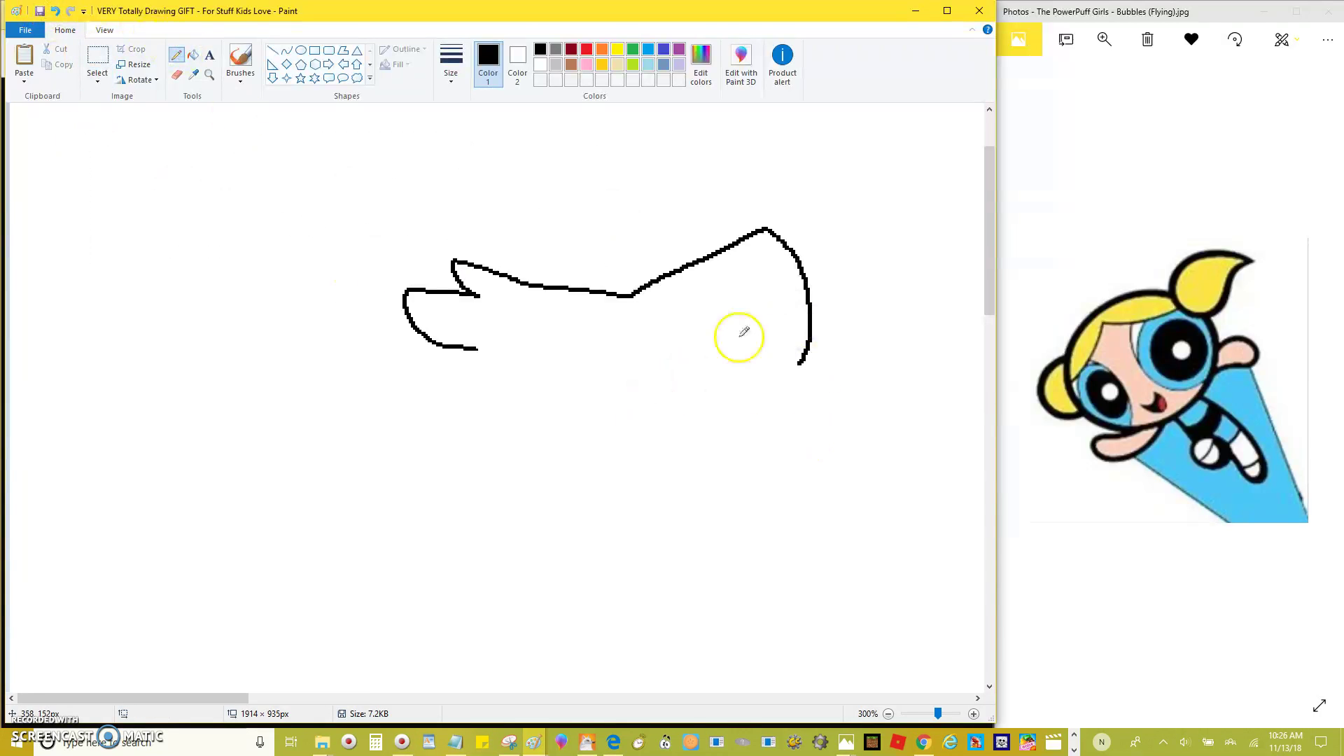
key("ctrl+z")
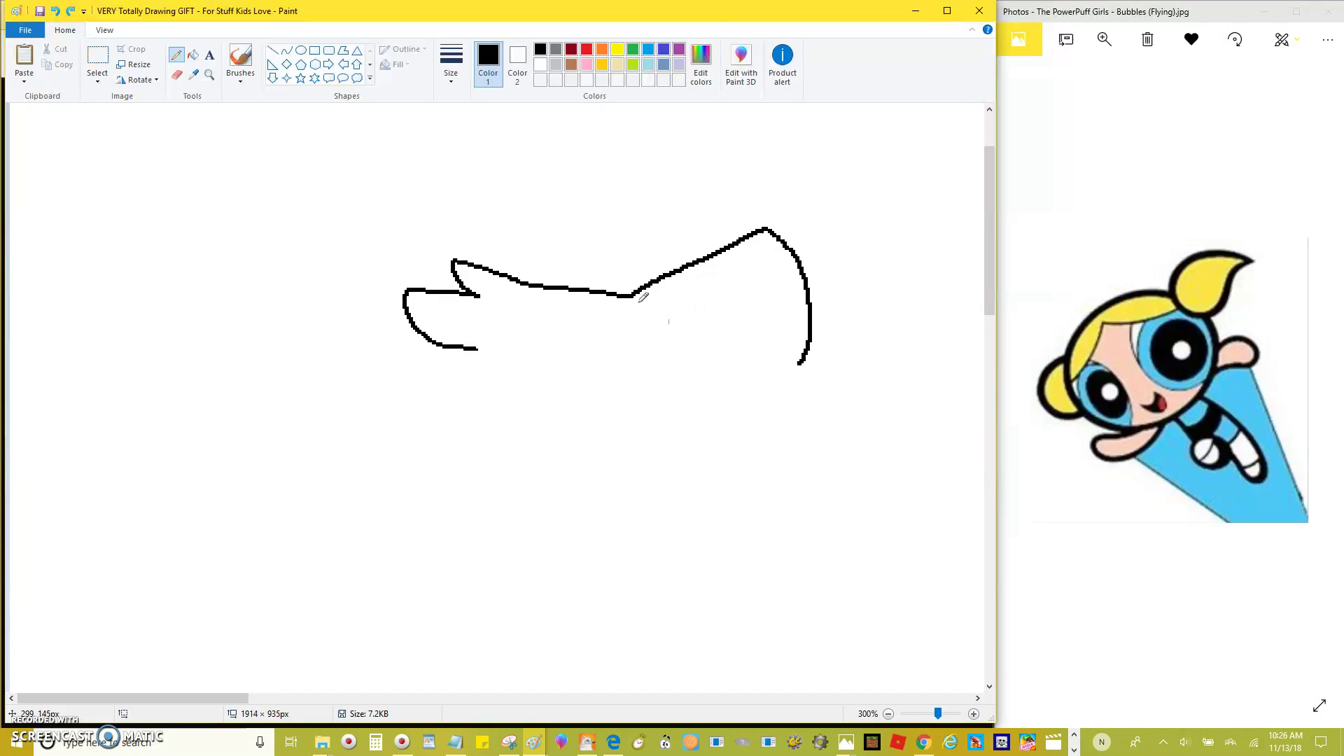
left_click_drag(633, 299, 722, 336)
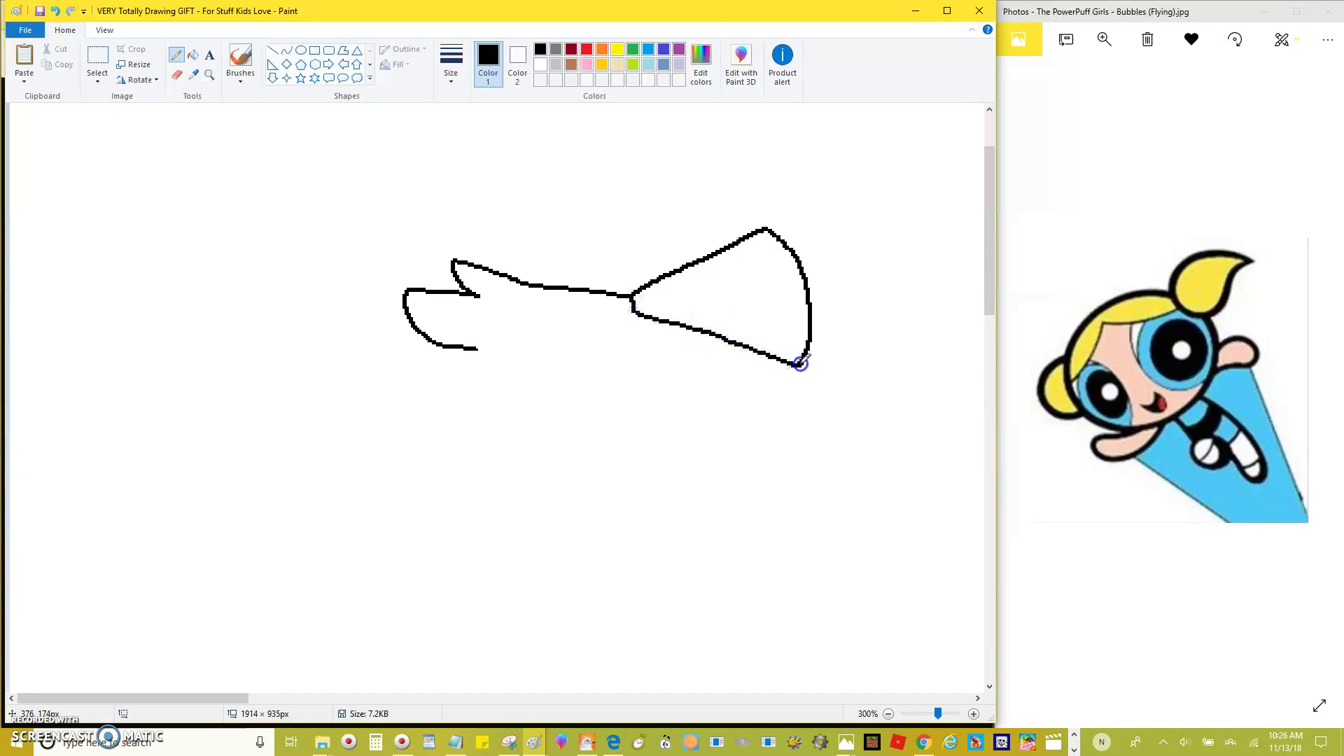
key("ctrl+z")
mouse_move(709, 282)
left_mouse_down()
mouse_move(777, 241)
mouse_move(680, 296)
left_mouse_up()
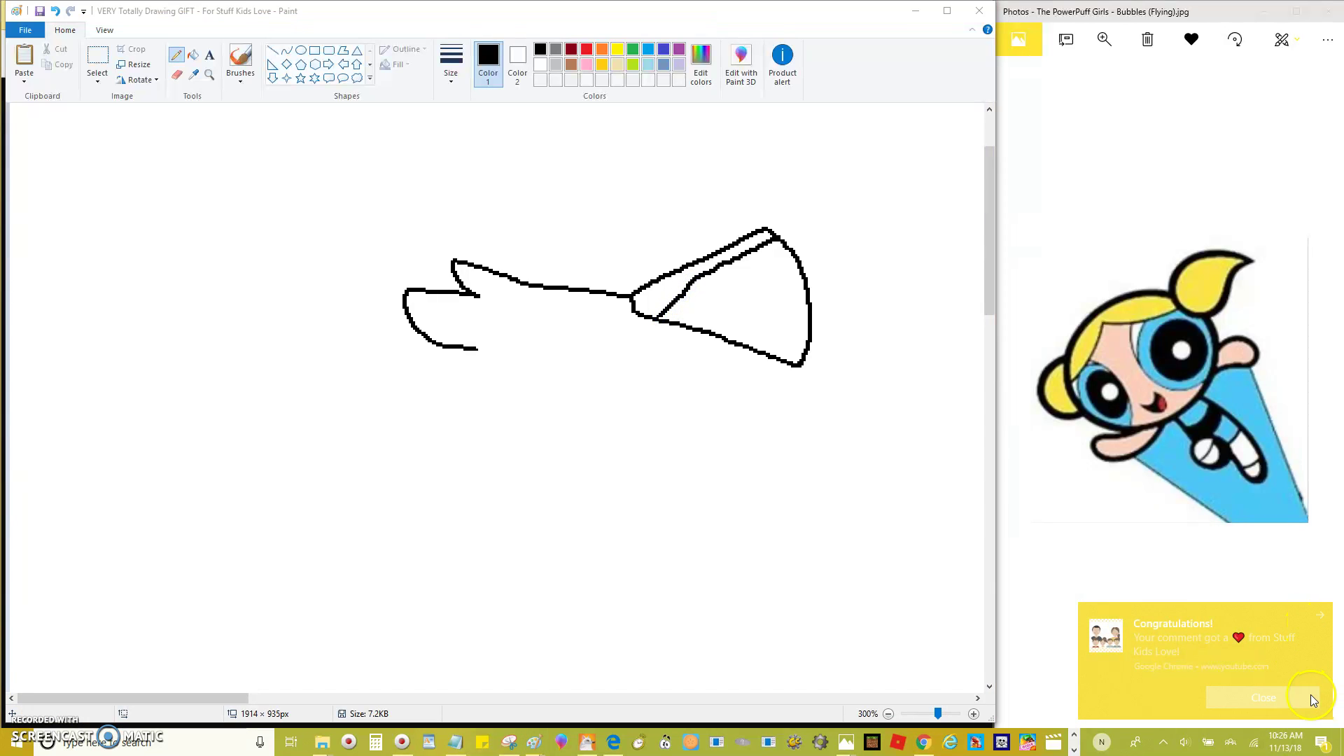
scroll(634, 390, "up", 1)
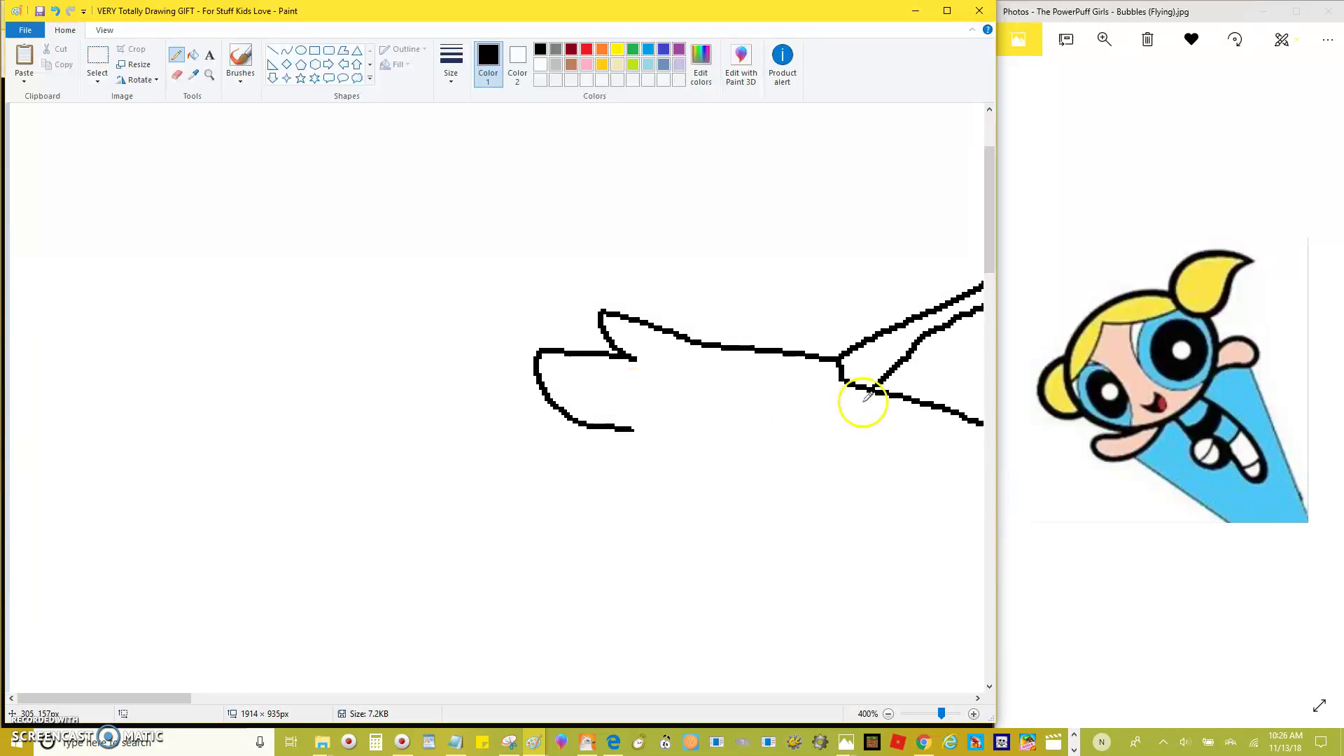
key("ctrl+z")
scroll(771, 350, "down", 1)
key("ctrl+z")
key("ctrl+z")
key("ctrl+z")
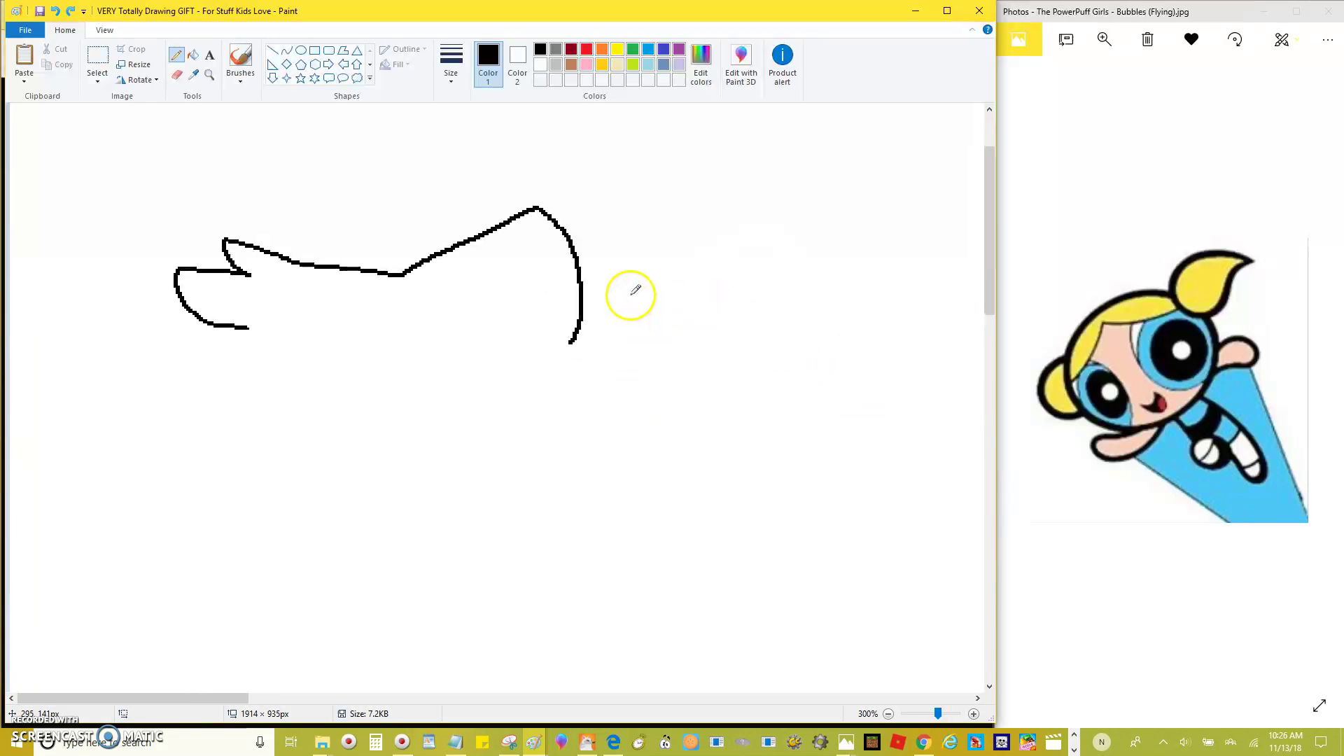
Step: Draw the right ear as a rounded triangular black outline with a curved line separating a band along its upper edge
mouse_move(482, 299)
left_mouse_down()
mouse_move(654, 207)
mouse_move(678, 224)
mouse_move(707, 298)
left_mouse_up()
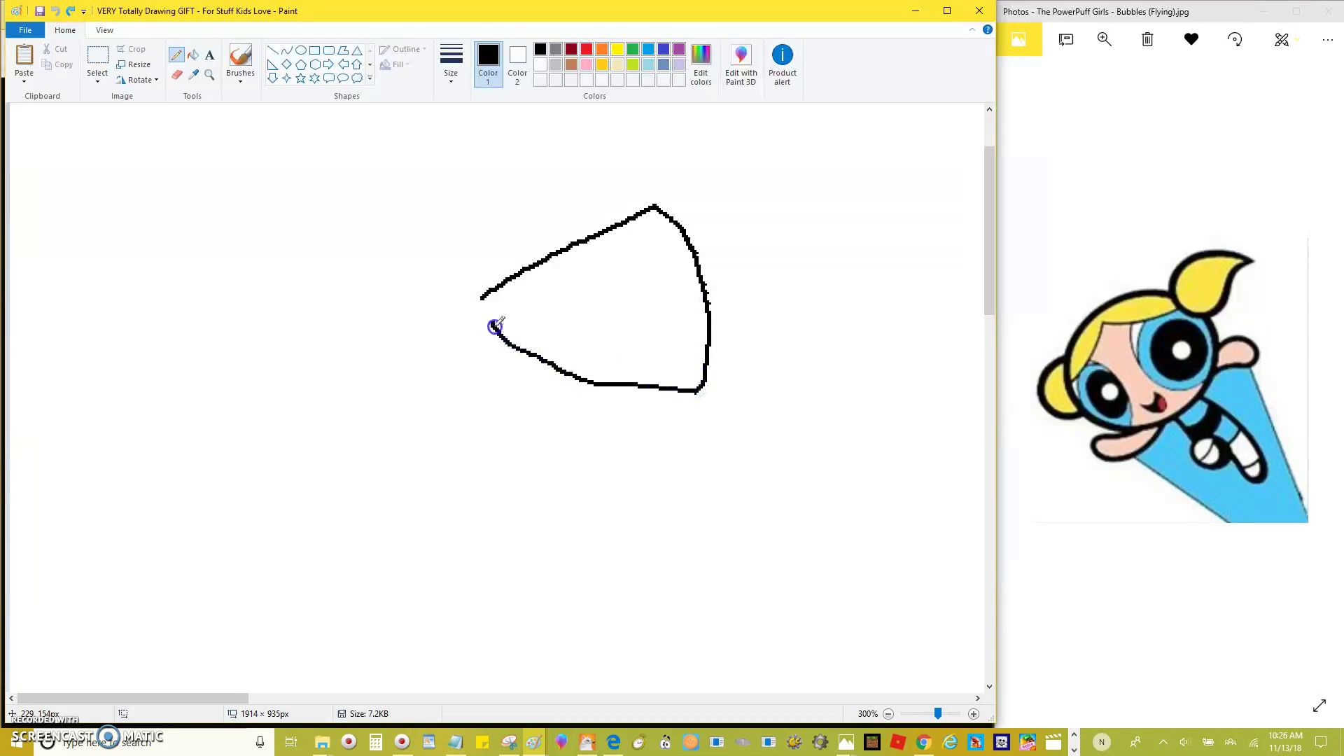
scroll(482, 299, "up", 1)
mouse_move(685, 422)
left_mouse_down()
mouse_move(770, 336)
mouse_move(884, 279)
left_mouse_up()
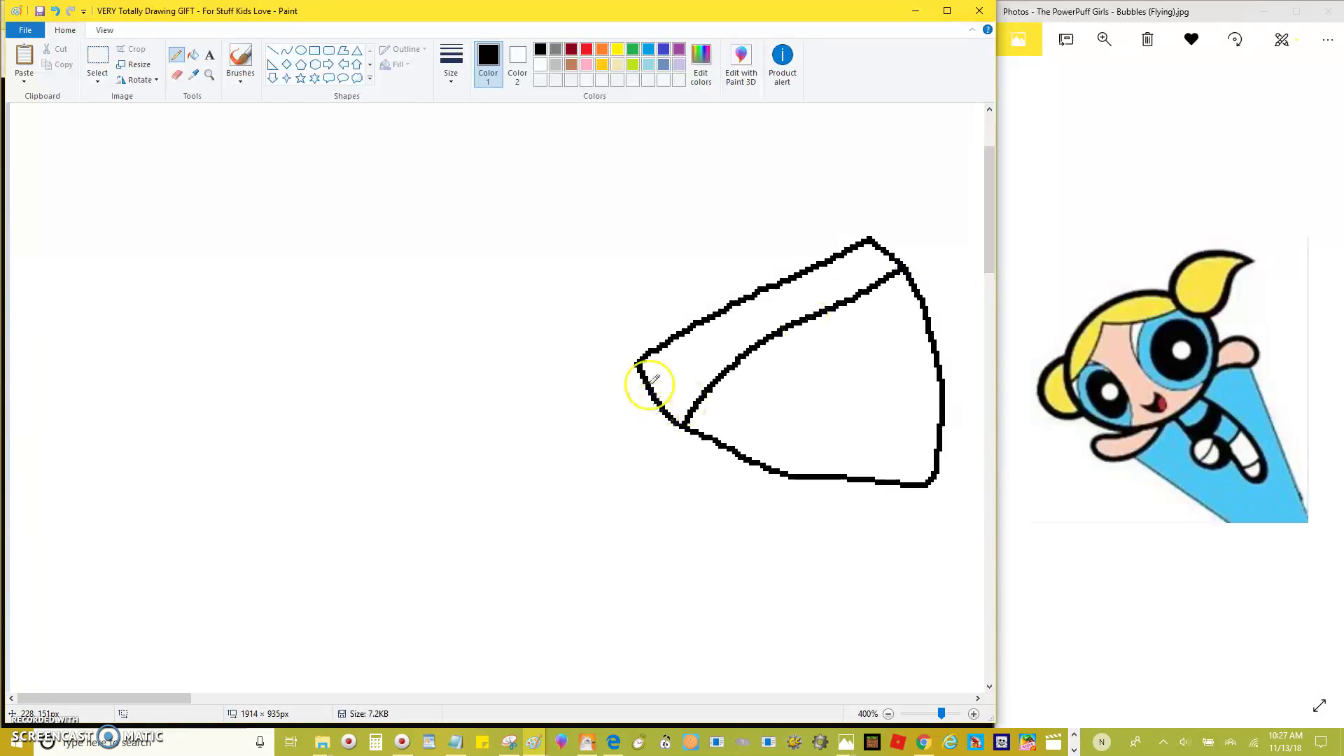
key("ctrl+z")
Step: Draw the head's top line with a jagged fur tuft leading away from the right ear, and outline the left ear
mouse_move(633, 366)
left_mouse_down()
mouse_move(392, 308)
mouse_move(431, 350)
mouse_move(322, 400)
left_mouse_up()
left_click_drag(469, 323, 475, 319)
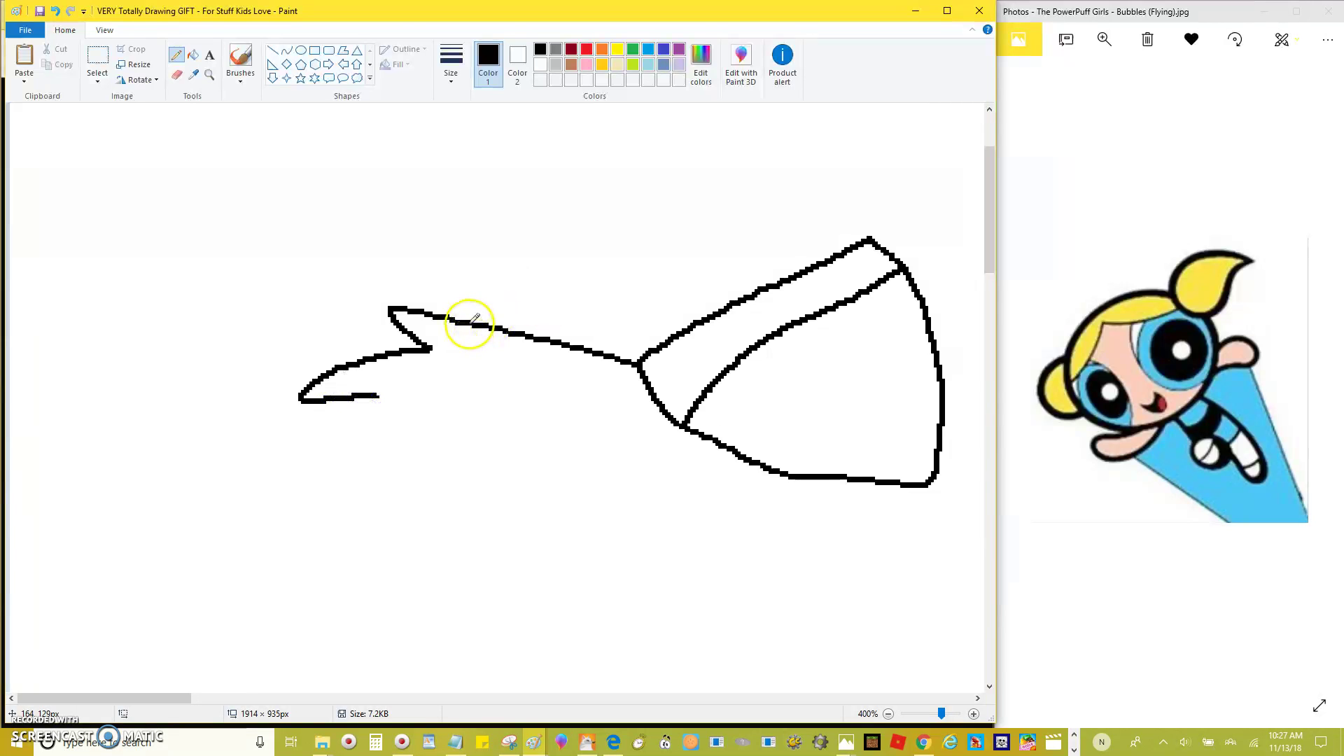
mouse_move(431, 213)
left_mouse_down()
mouse_move(371, 203)
mouse_move(258, 254)
mouse_move(211, 311)
mouse_move(210, 414)
left_mouse_up()
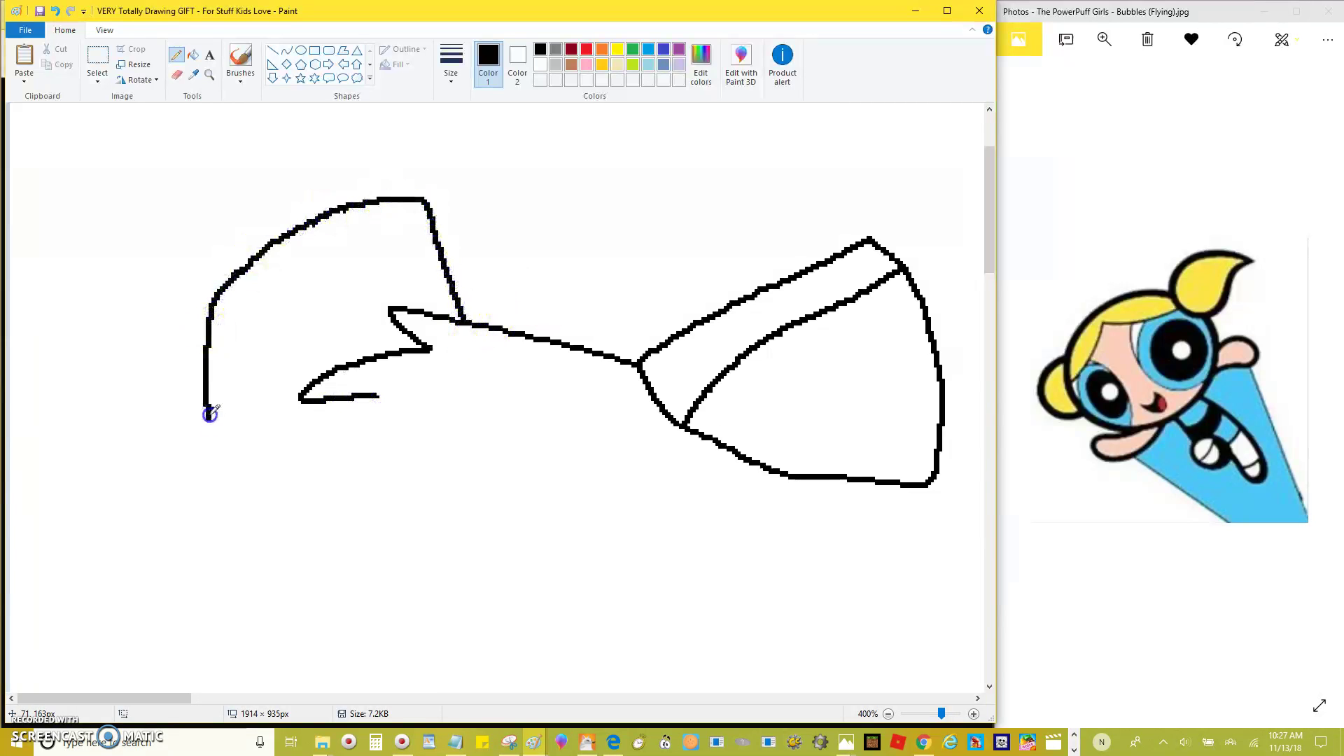
key("ctrl+z")
mouse_move(301, 401)
left_mouse_down()
mouse_move(192, 439)
mouse_move(183, 313)
mouse_move(230, 213)
mouse_move(279, 180)
mouse_move(417, 288)
left_mouse_up()
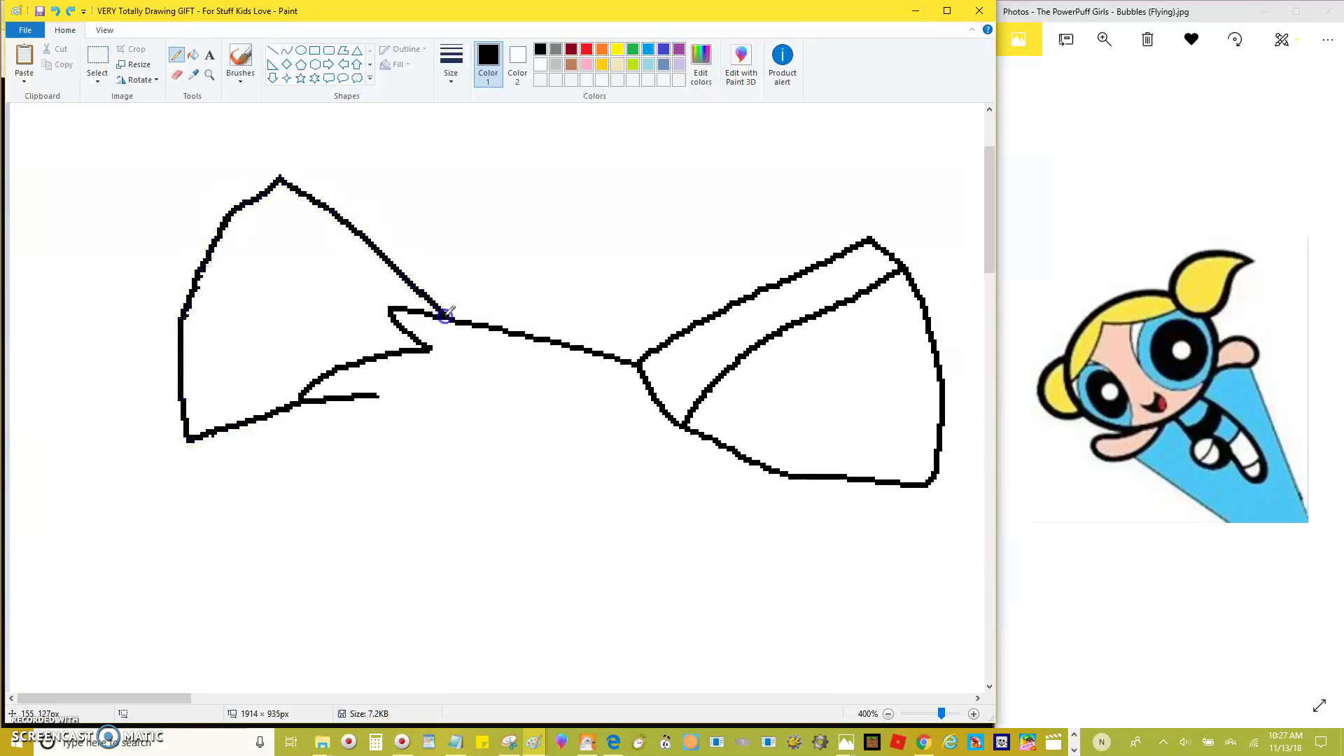
Step: Sample the beige skin tone from a temporarily pasted family picture and fill the right ear's upper band with it
scroll(446, 313, "down", 2)
key("ctrl+v")
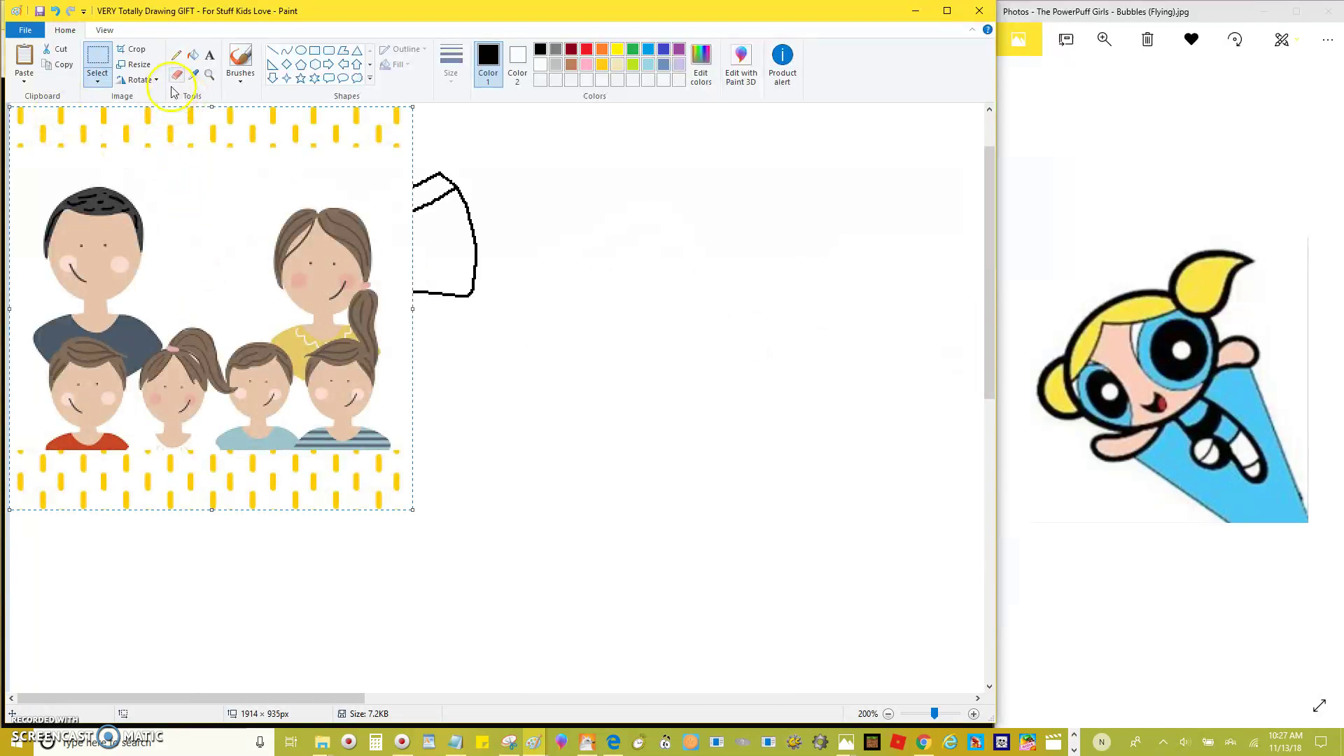
key("ctrl+z")
key("ctrl+v")
left_click(196, 56)
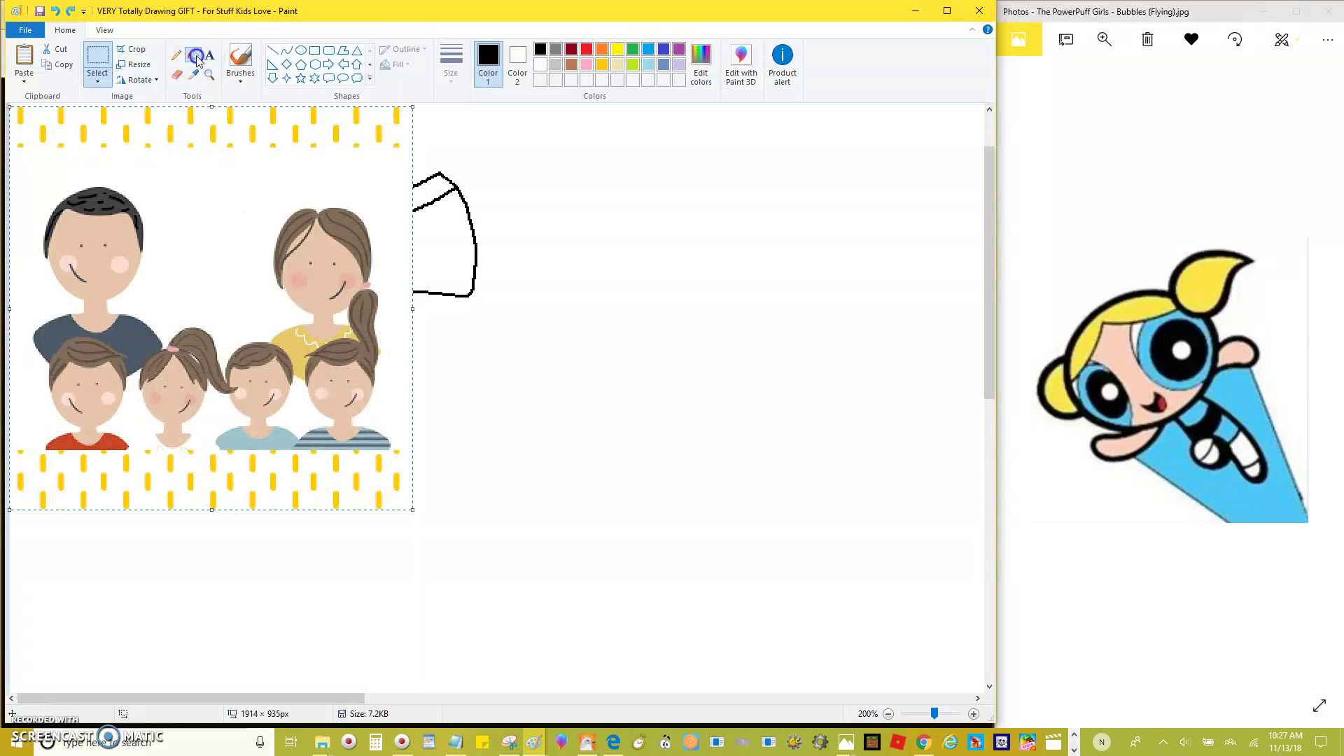
left_click(194, 74)
left_click(100, 229)
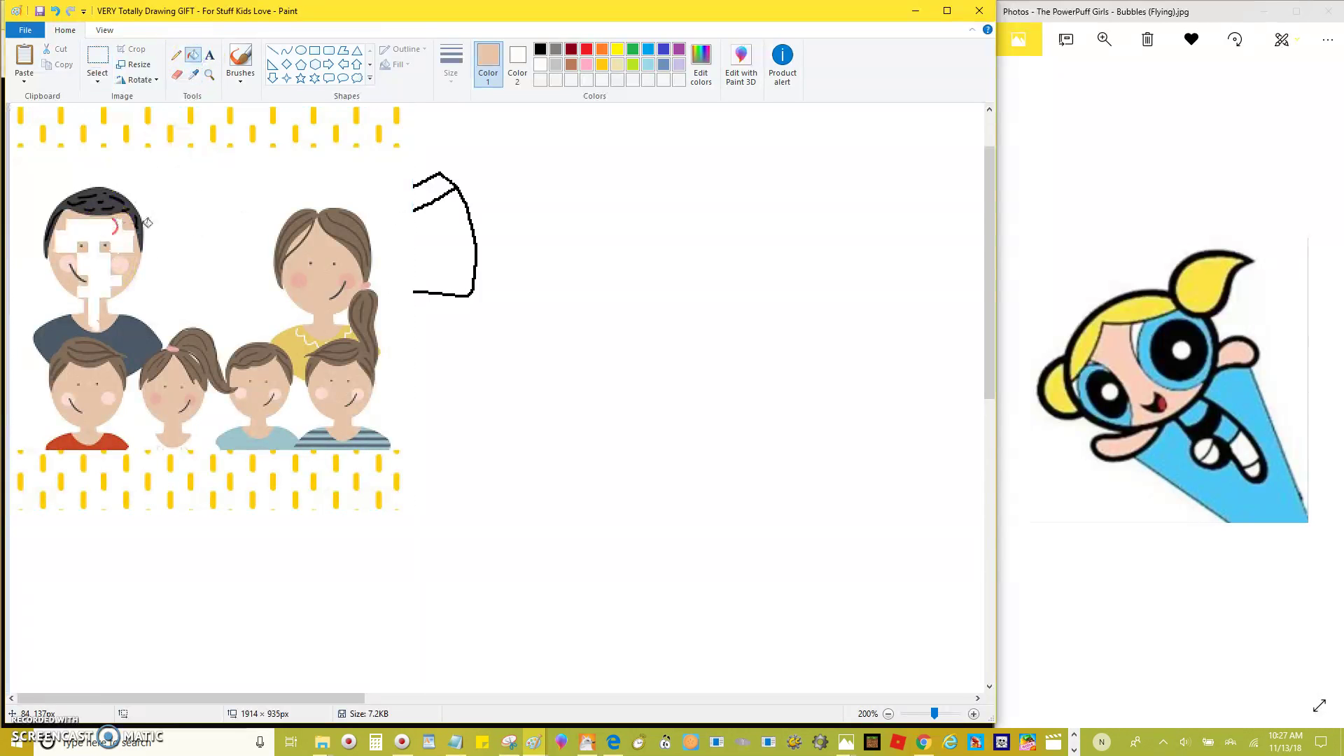
key("ctrl+z")
left_click(360, 222)
Step: Draw a black line with the Pencil across the left ear to separate a band along its inner side
scroll(170, 174, "up", 2)
left_click(176, 54)
left_click(541, 49)
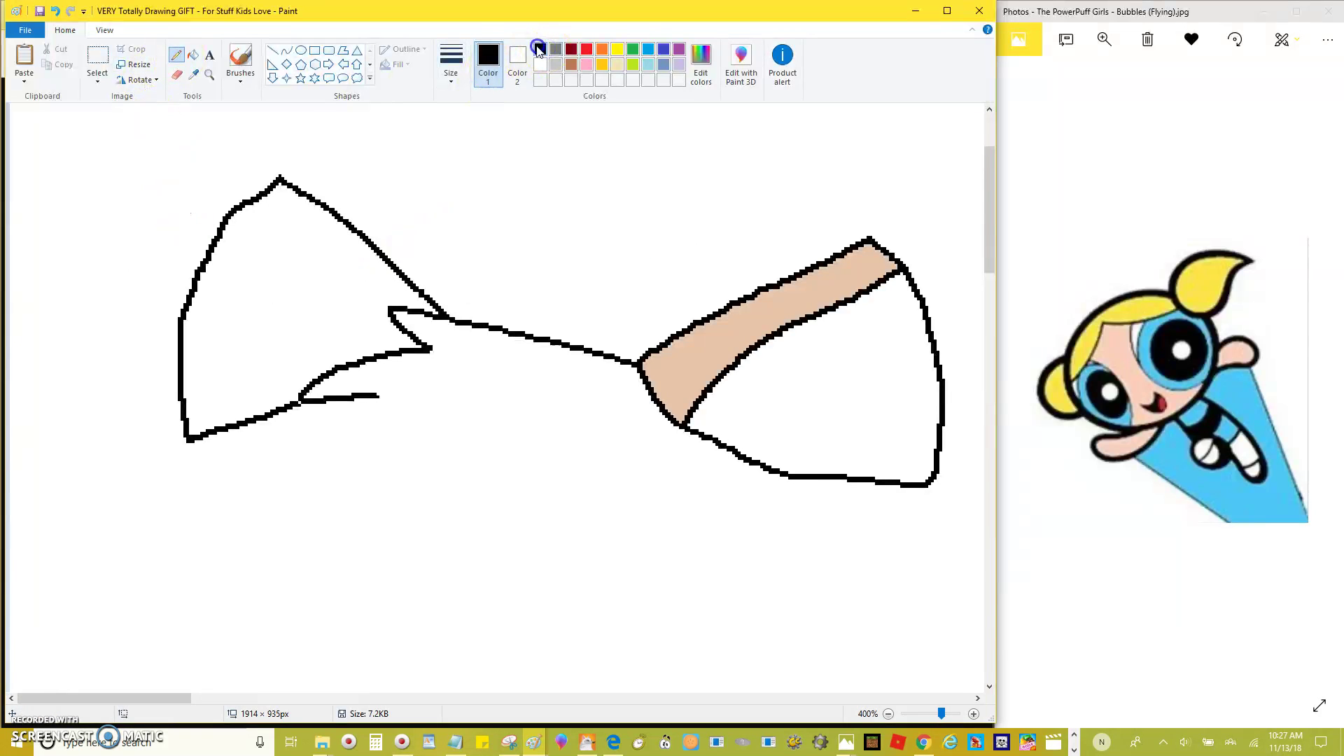
scroll(495, 456, "up", 1)
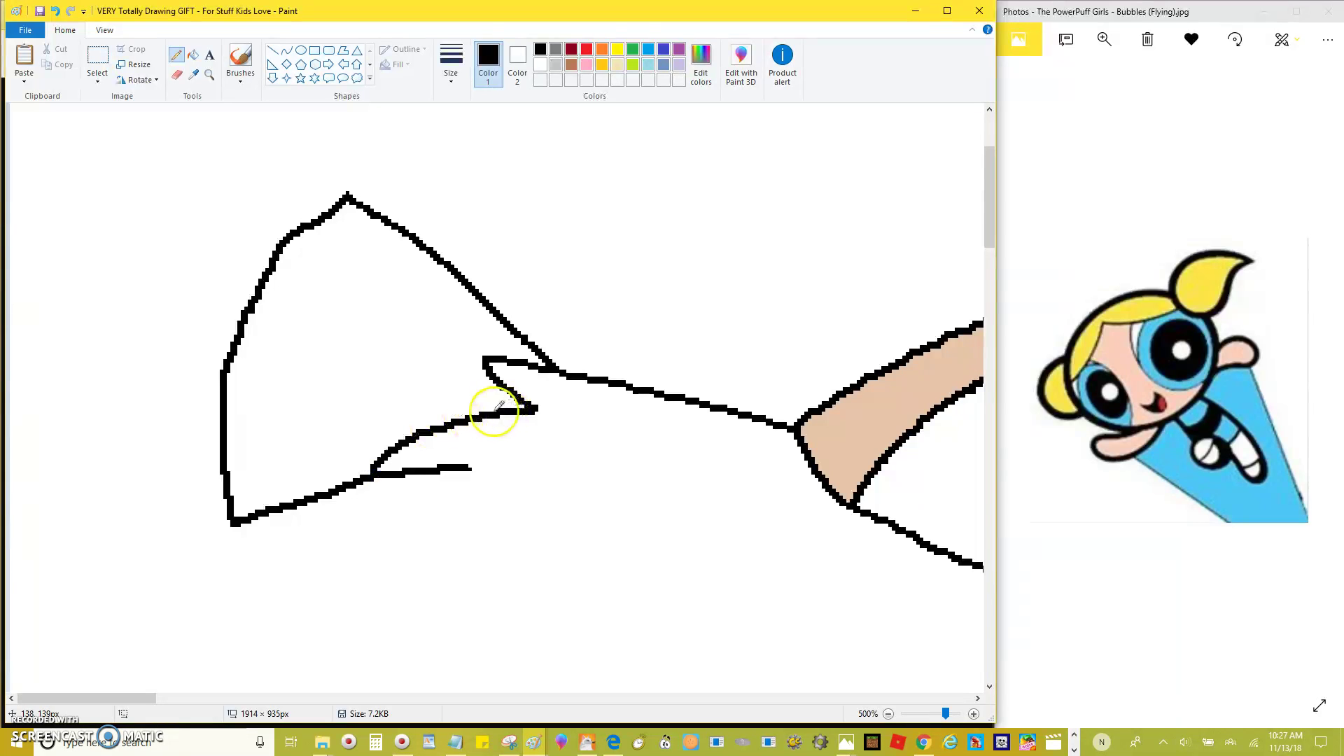
left_click_drag(465, 378, 366, 269)
Step: Sample the beige skin tone from the temporarily pasted family picture and fill the left ear's band with it
scroll(215, 143, "down", 1)
left_click(192, 55)
key("ctrl+v")
left_click(198, 81)
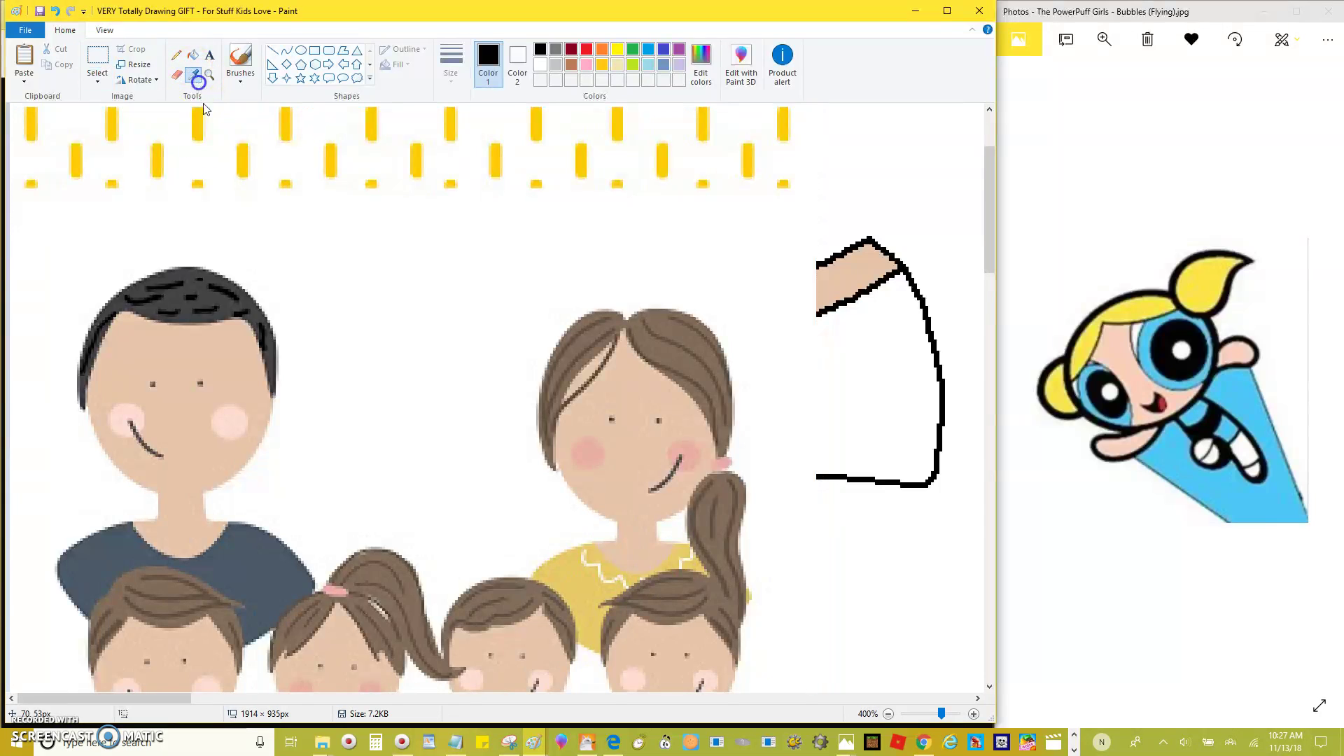
left_click(181, 351)
right_click(179, 350)
key("ctrl+z")
key("ctrl+z")
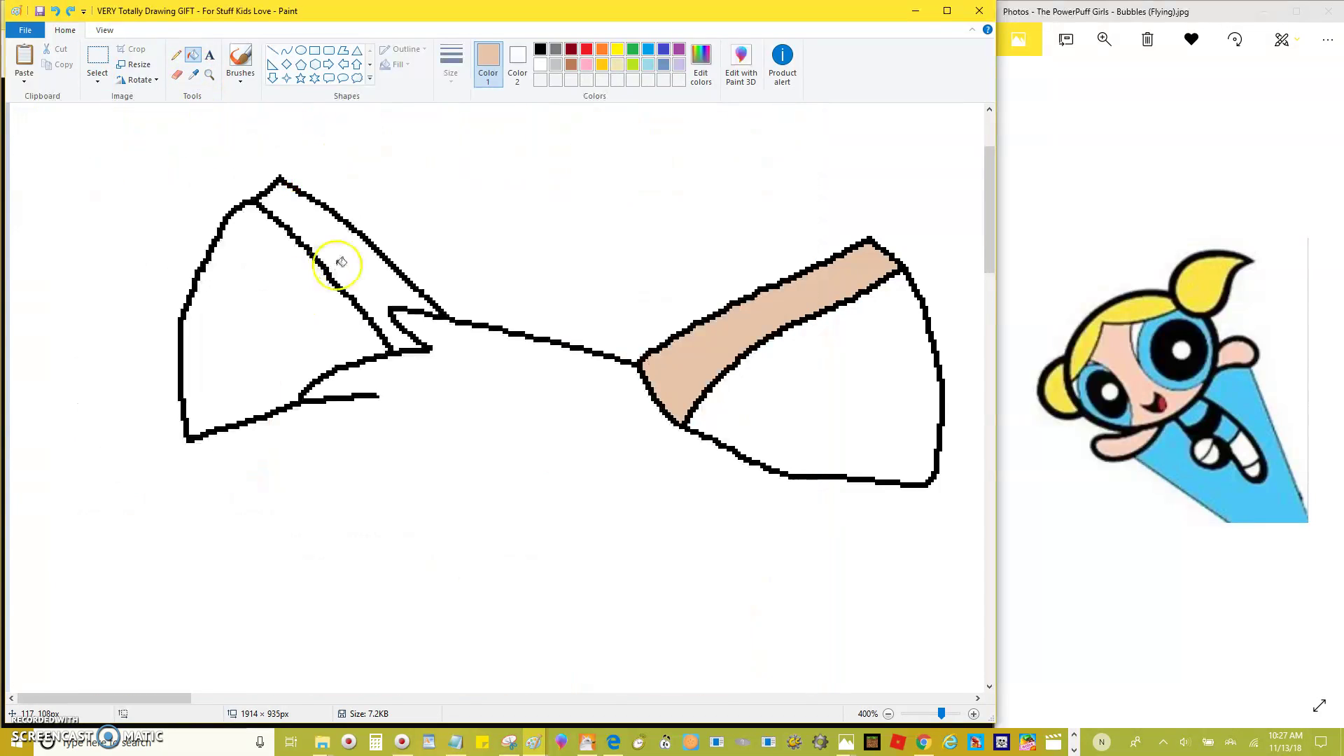
left_click(338, 264)
Step: Fill the large remaining areas of both ears with pink as the secondary colour
scroll(329, 129, "up", 1)
left_click(176, 54)
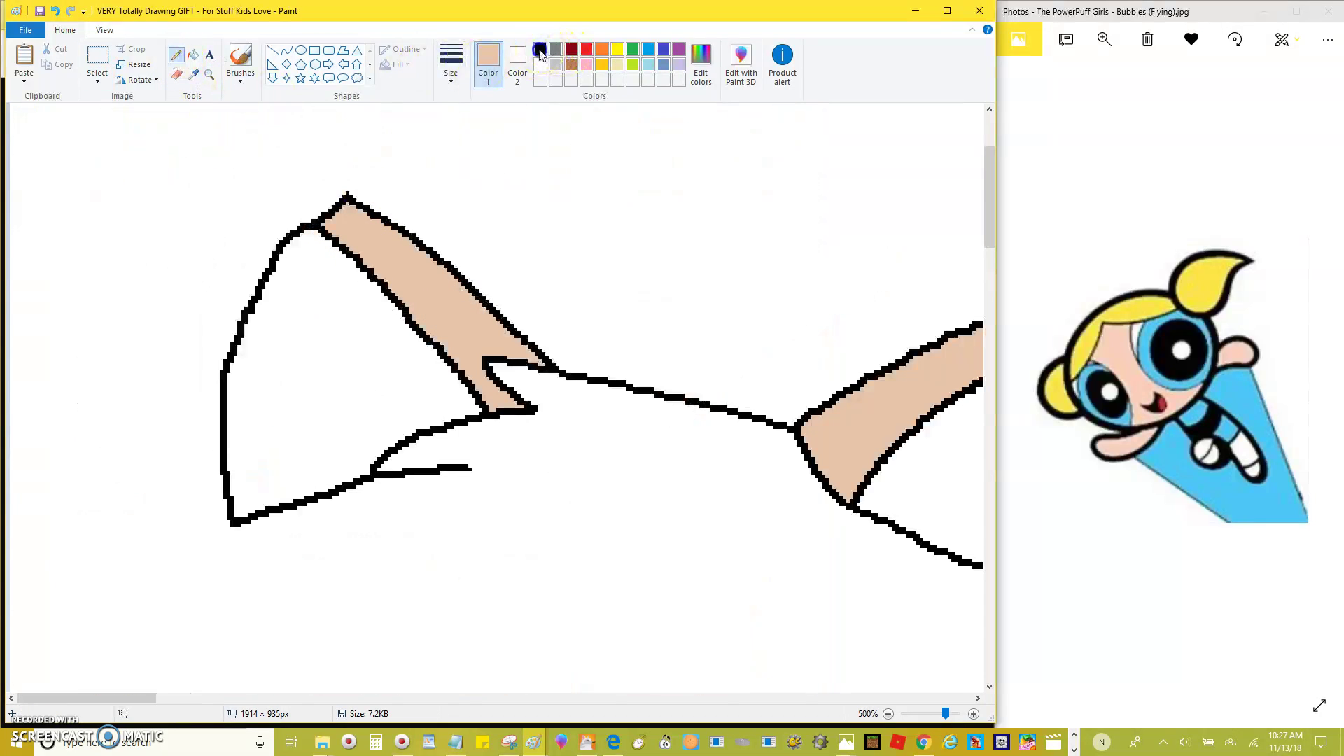
right_click(586, 64)
left_click(193, 55)
right_click(322, 340)
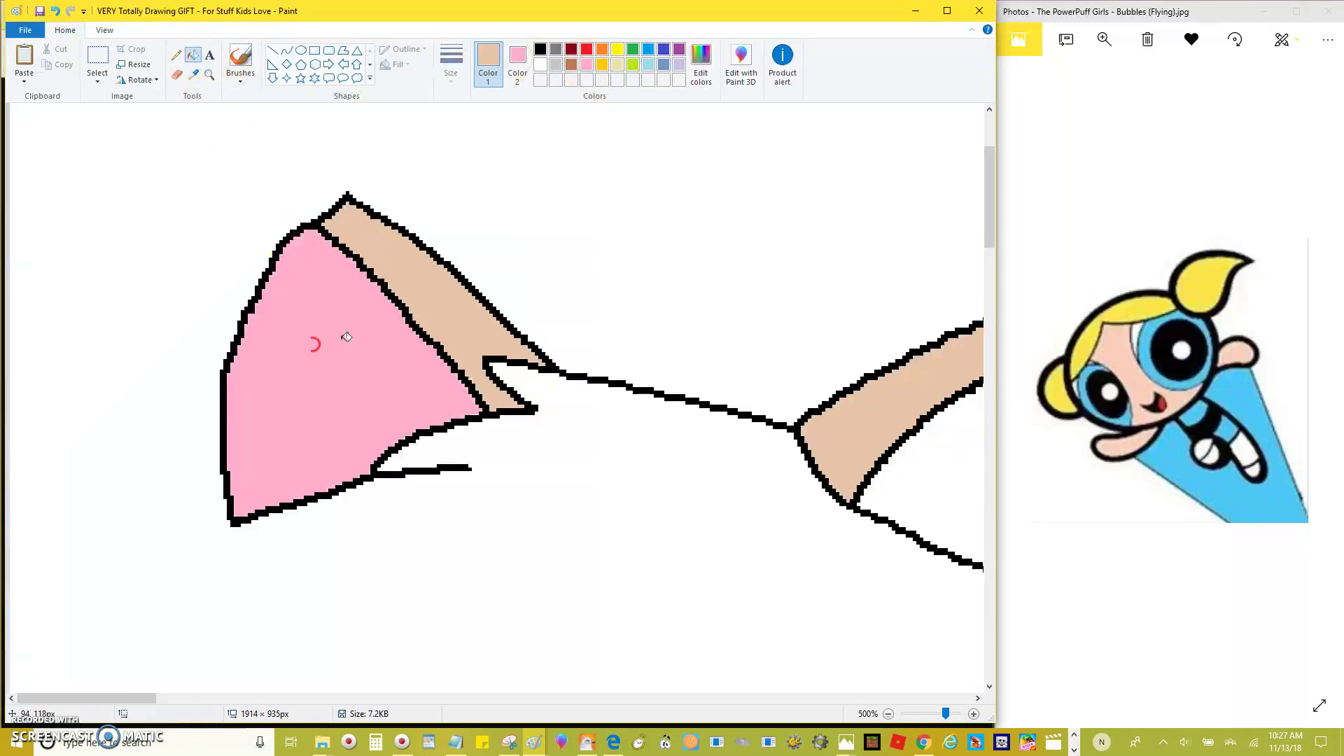
scroll(322, 340, "down", 2)
right_click(609, 313)
Step: Draw the black face outline from the right ear down through two pointed cheek tufts and along the jaw
left_click(175, 56)
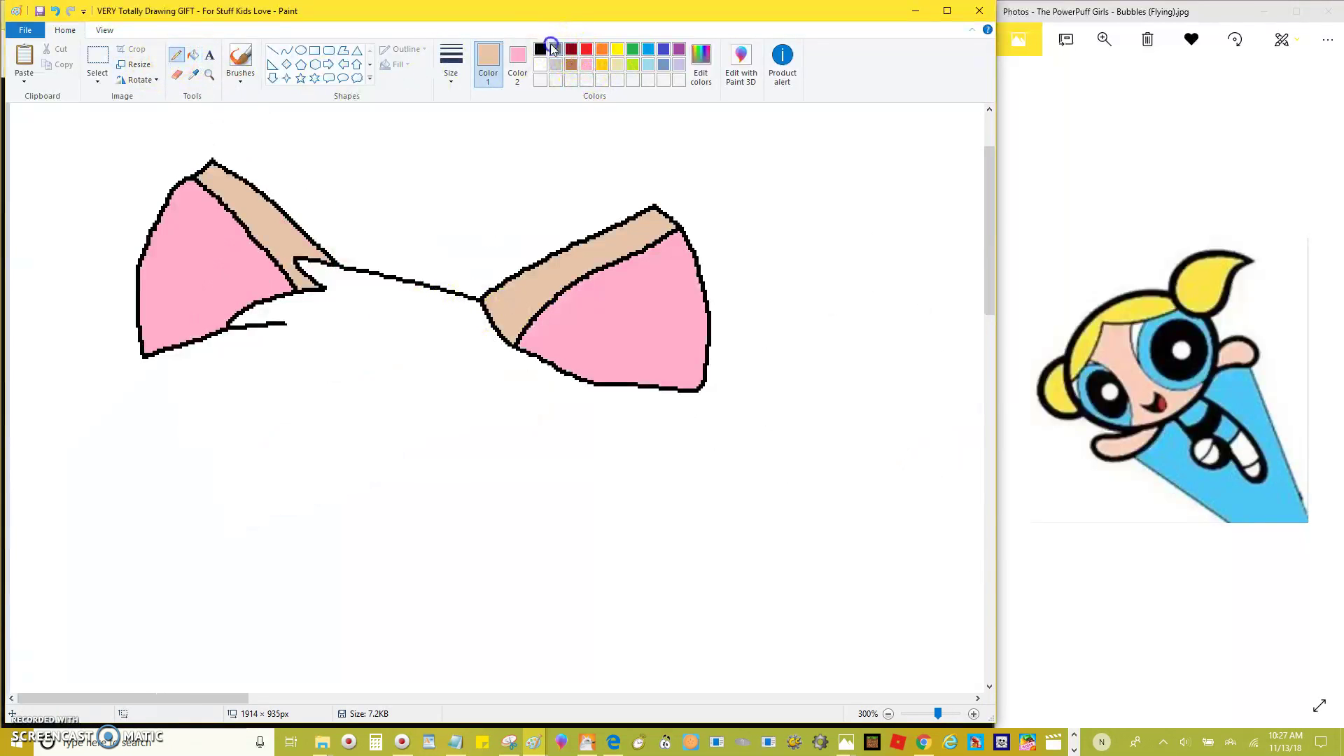
left_click(540, 49)
scroll(652, 324, "down", 2)
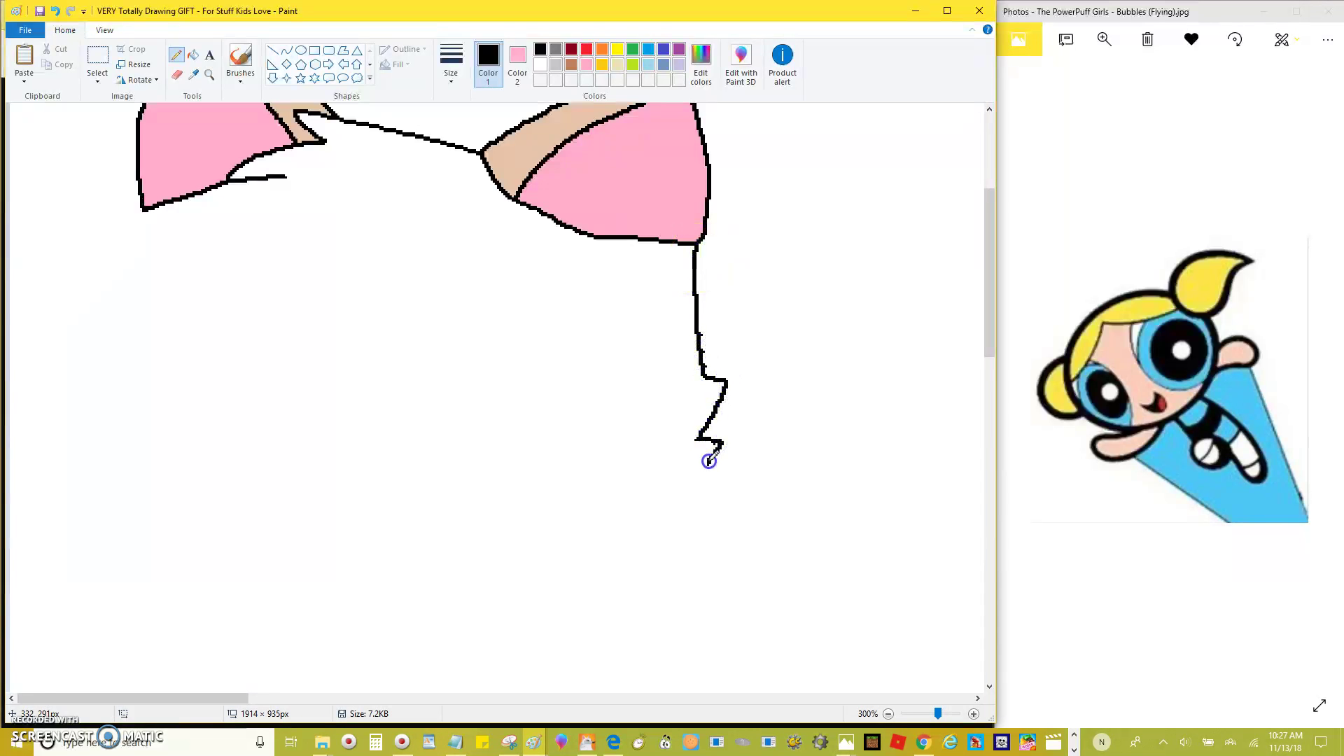
mouse_move(625, 533)
left_mouse_down()
mouse_move(483, 568)
mouse_move(272, 580)
left_mouse_up()
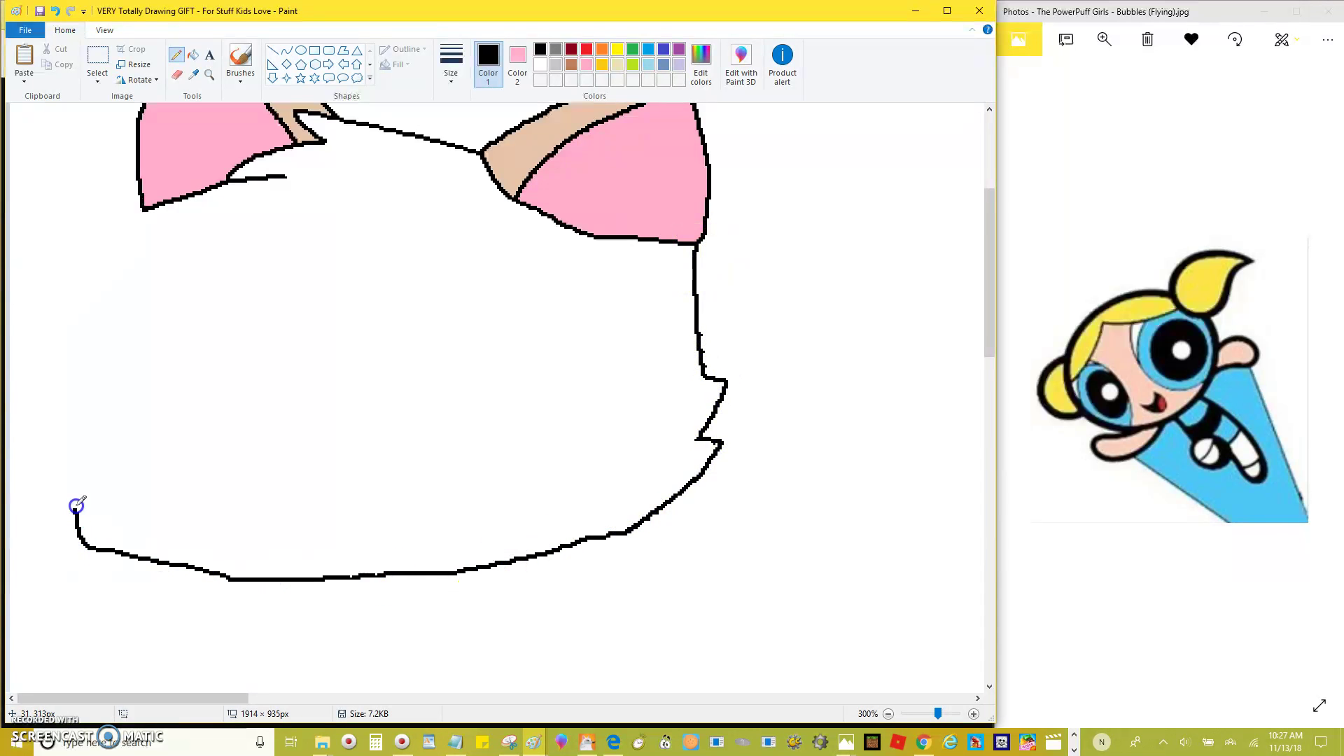
Step: Close the left end of the jaw line into a rounded box with the Pencil
mouse_move(82, 446)
left_mouse_down()
mouse_move(118, 427)
mouse_move(298, 442)
left_mouse_up()
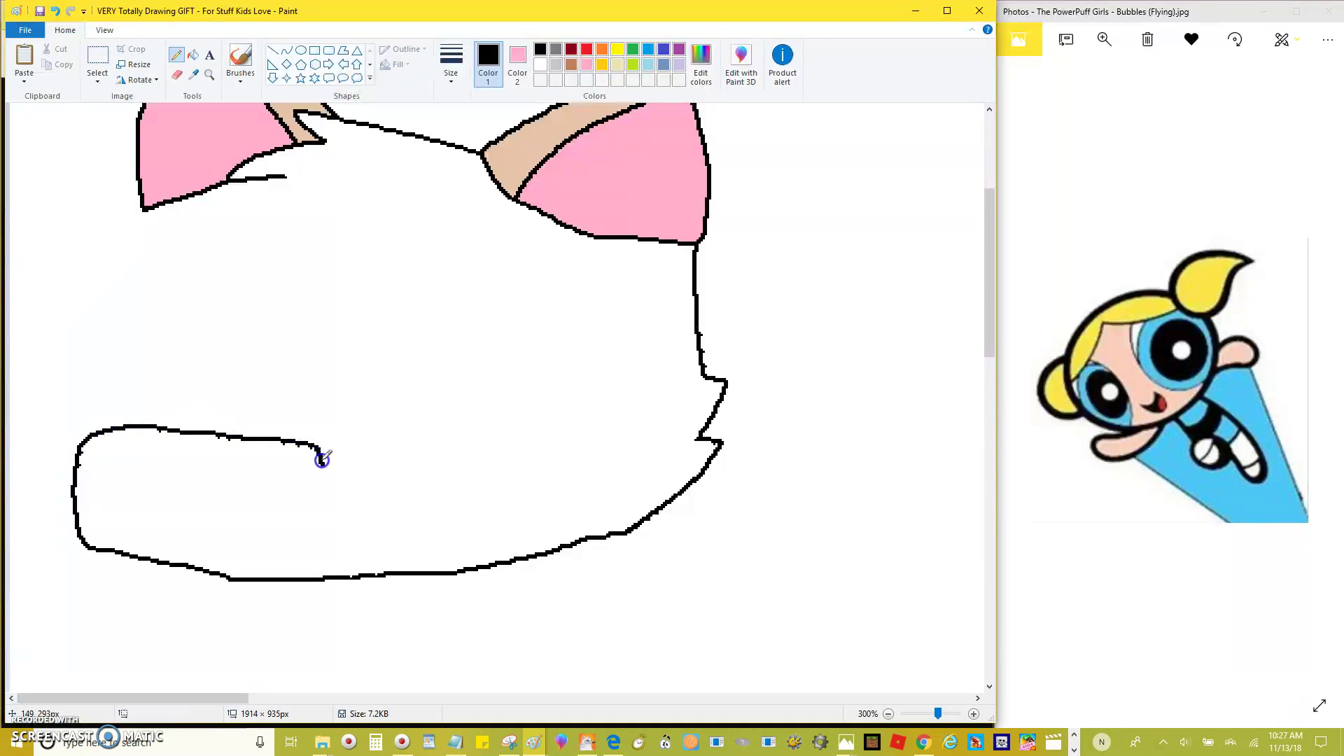
scroll(324, 578, "up", 1)
scroll(324, 525, "down", 3)
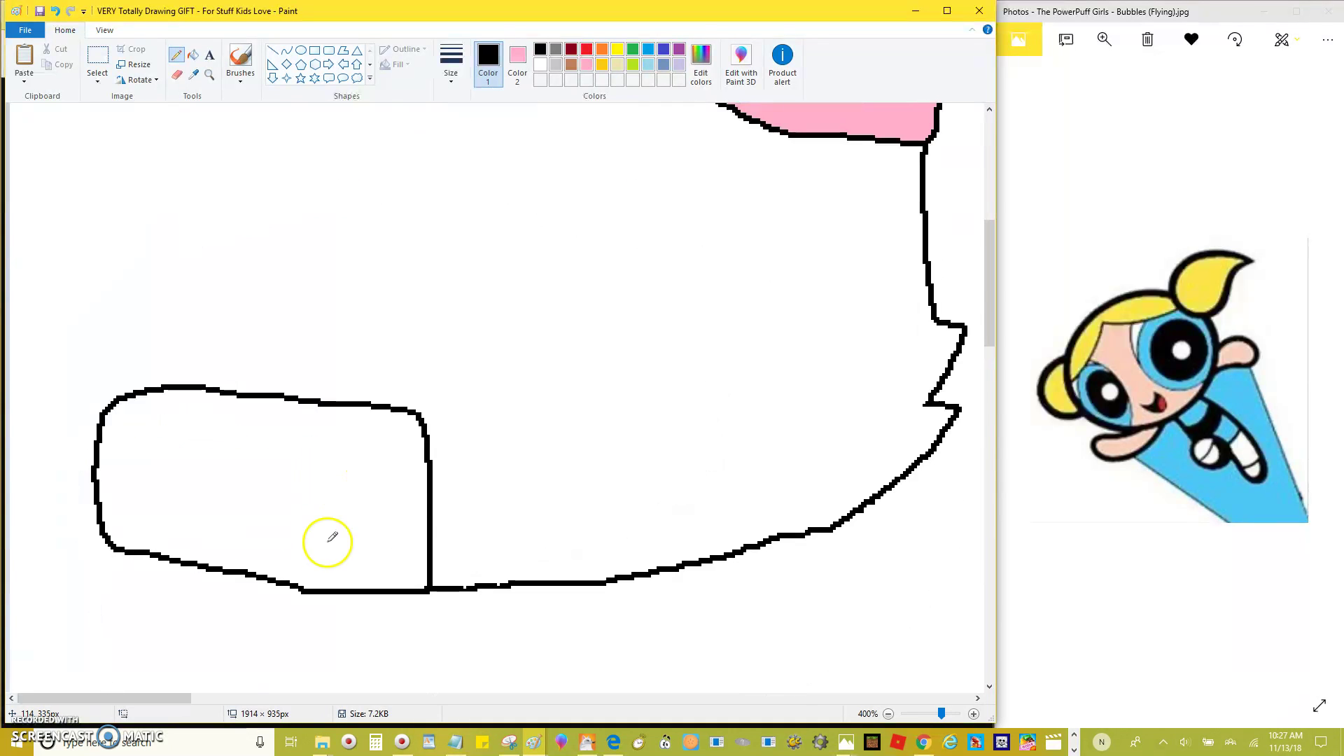
Step: Draw two double-lined spirals inside the rounded box, a large one on its right side and a smaller one on its left
mouse_move(281, 581)
left_mouse_down()
mouse_move(294, 462)
mouse_move(333, 442)
left_mouse_up()
key("ctrl+z")
left_click_drag(279, 580, 287, 487)
mouse_move(382, 441)
left_mouse_down()
mouse_move(416, 491)
mouse_move(387, 539)
left_mouse_up()
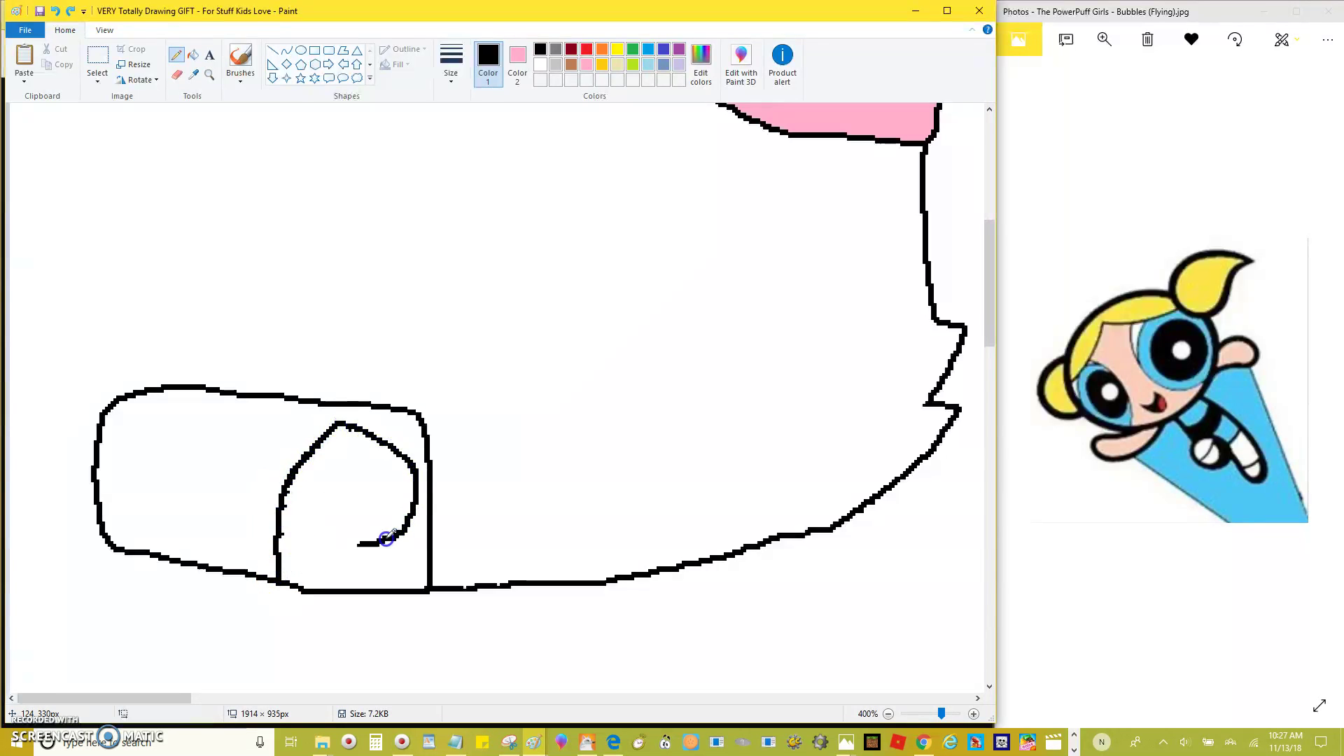
left_click_drag(316, 576, 313, 590)
left_click_drag(176, 560, 178, 534)
key("ctrl+z")
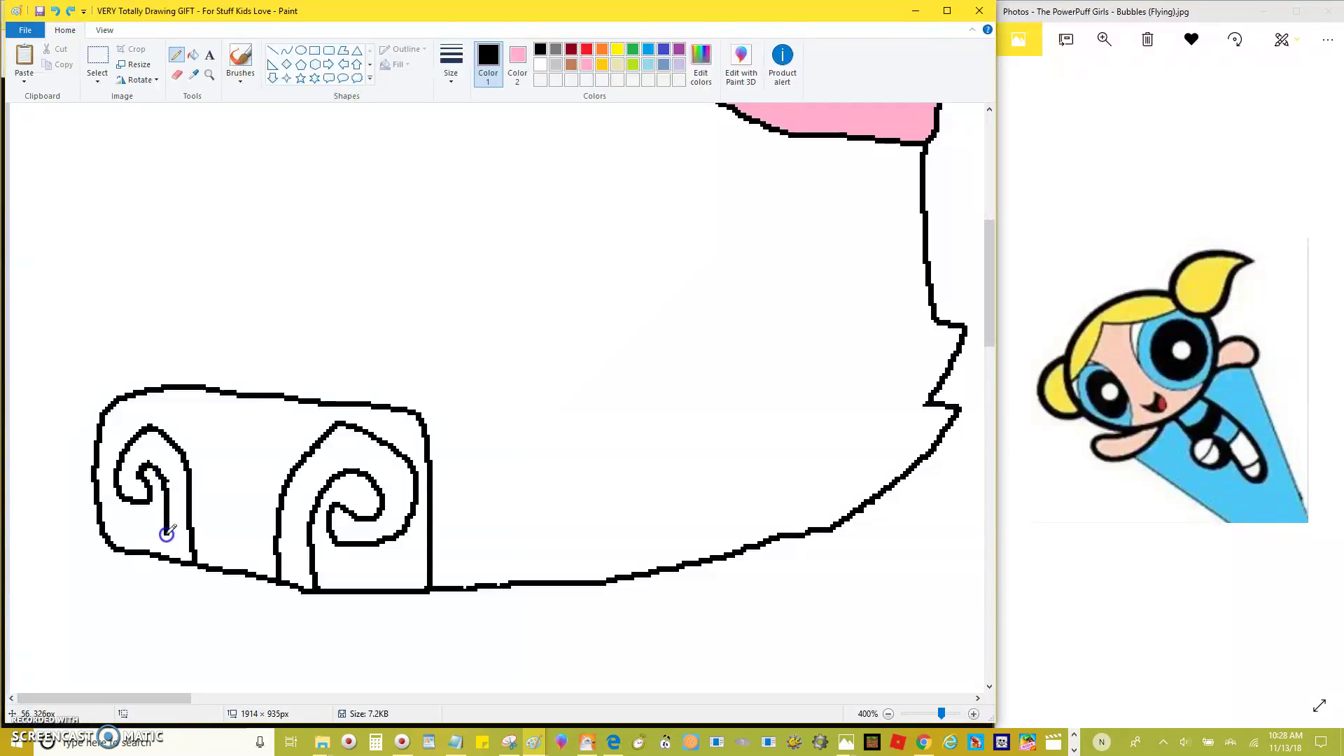
Step: Try to fill the box around the two spirals with the dark grey hair colour sampled from the pasted family picture
key("ctrl+v")
left_click(193, 75)
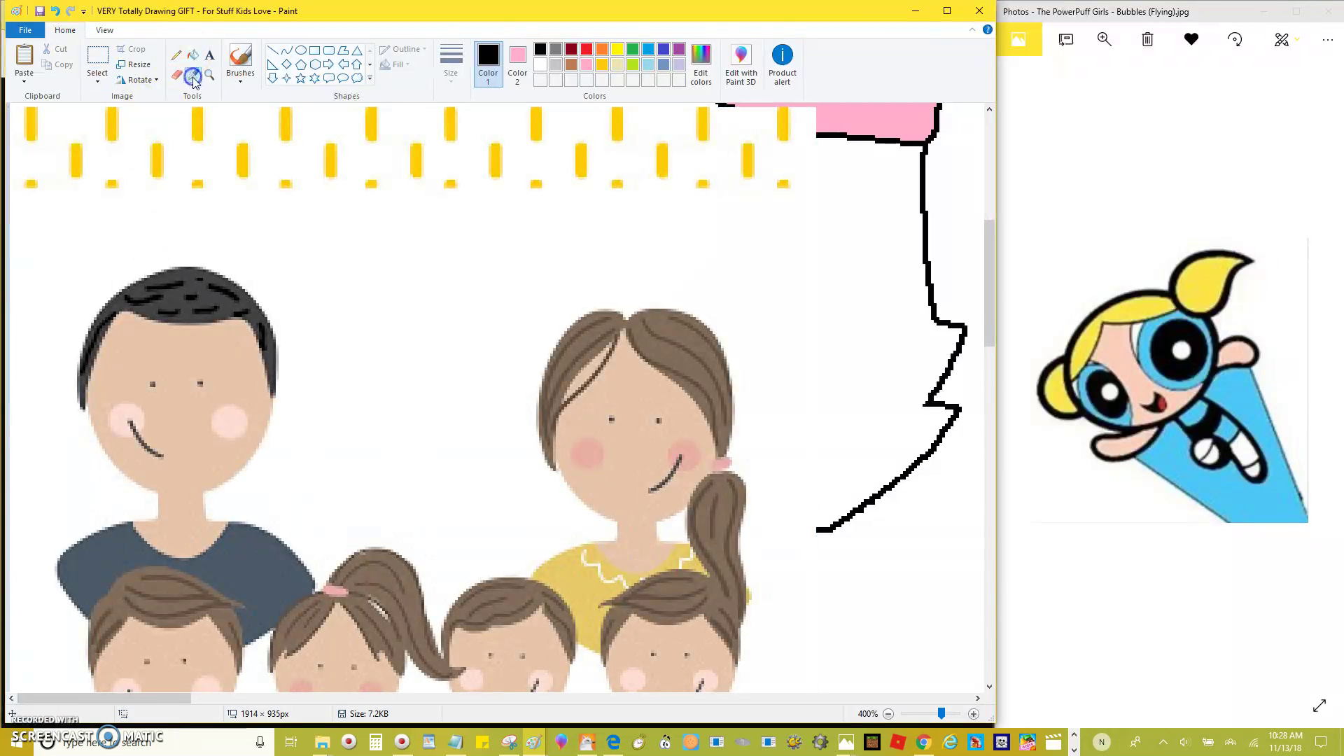
left_click(195, 293)
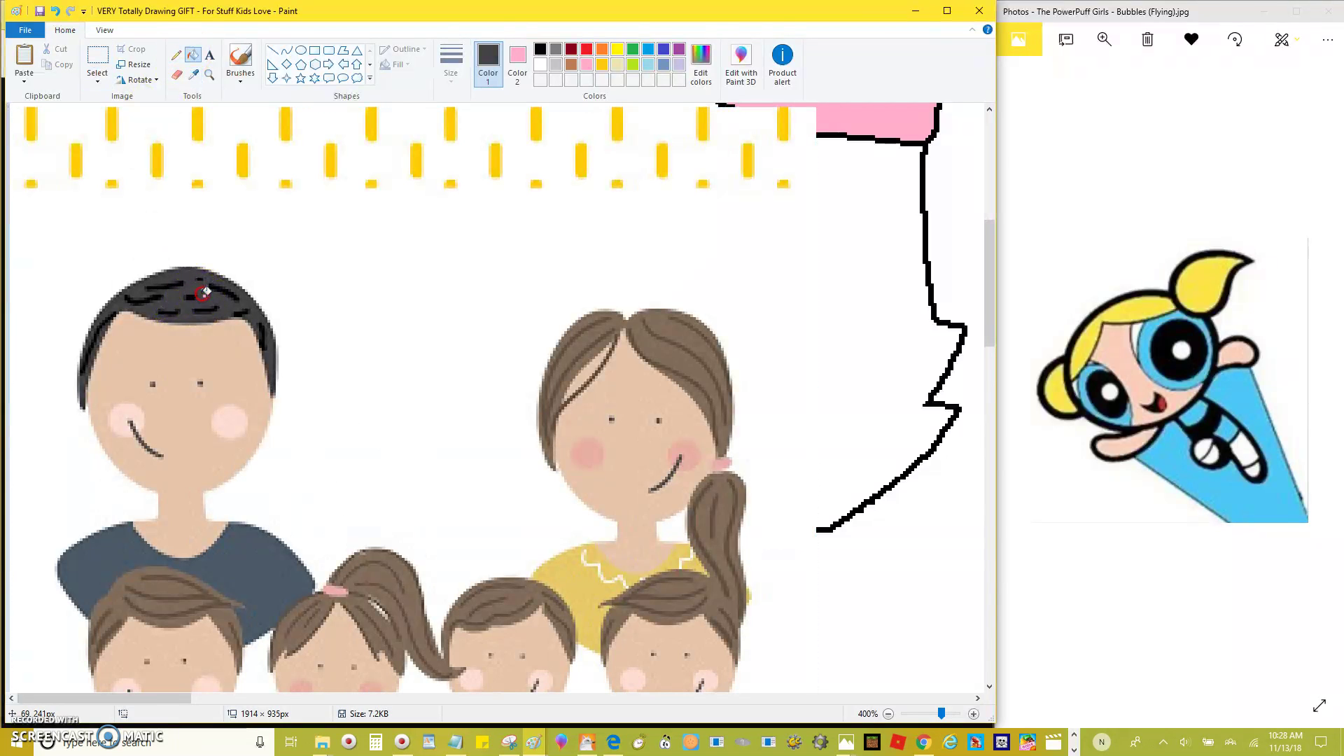
key("ctrl+z")
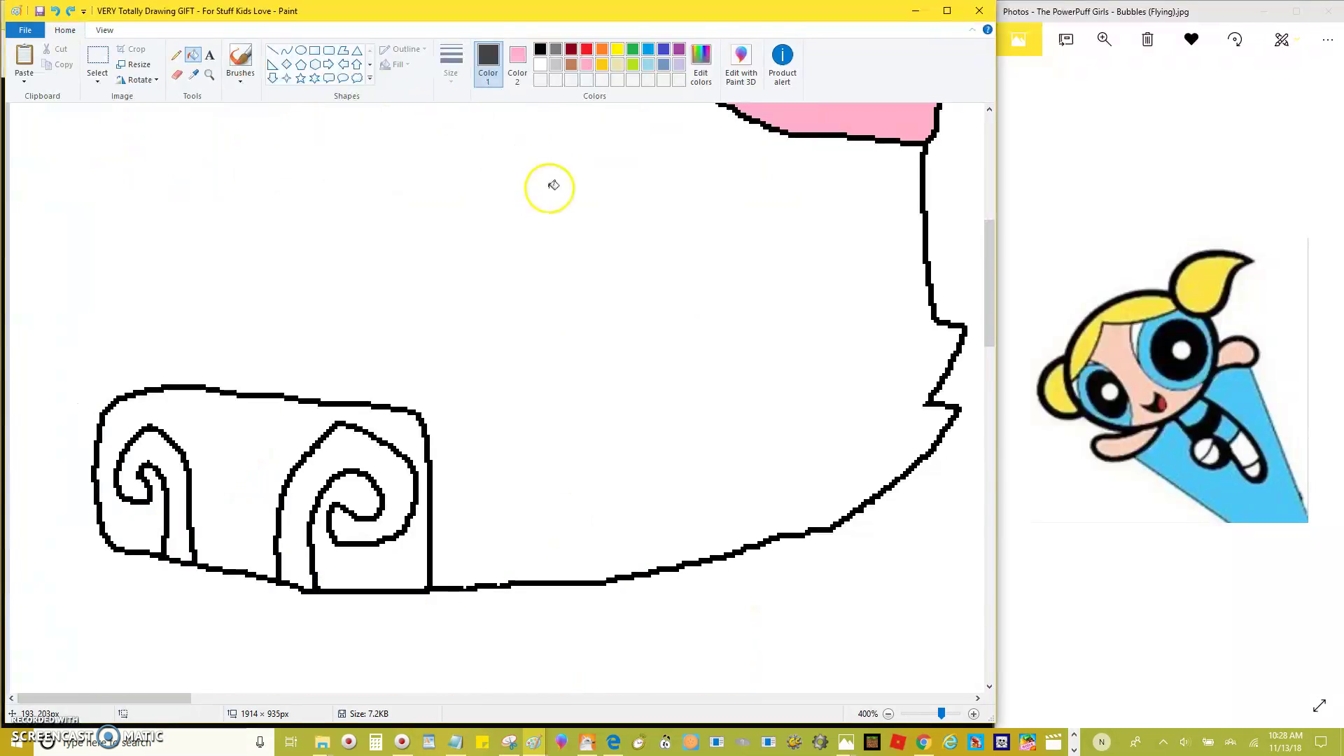
left_click(217, 413)
right_click(219, 499)
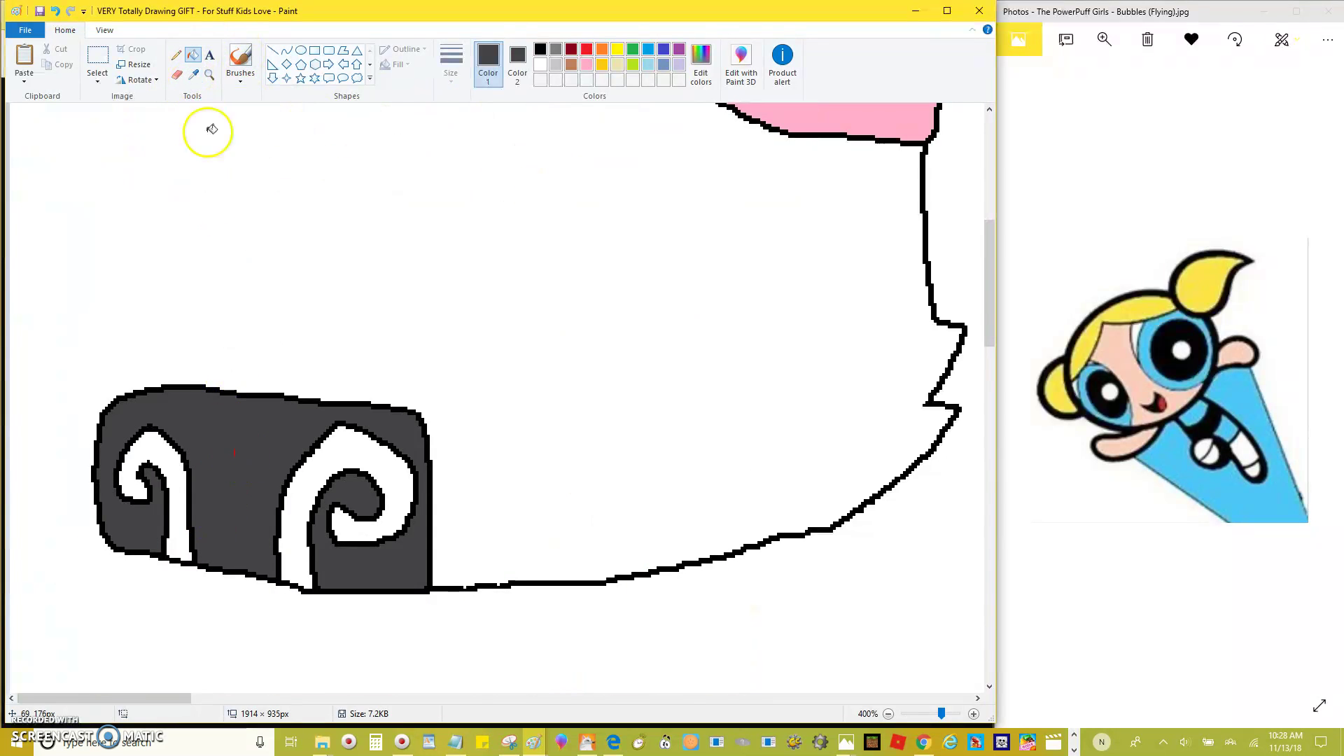
Step: Undo the dark grey fill and fill both spirals with the beige of the ear bands, returning to the black Pencil
scroll(870, 330, "up", 6)
left_click(796, 384)
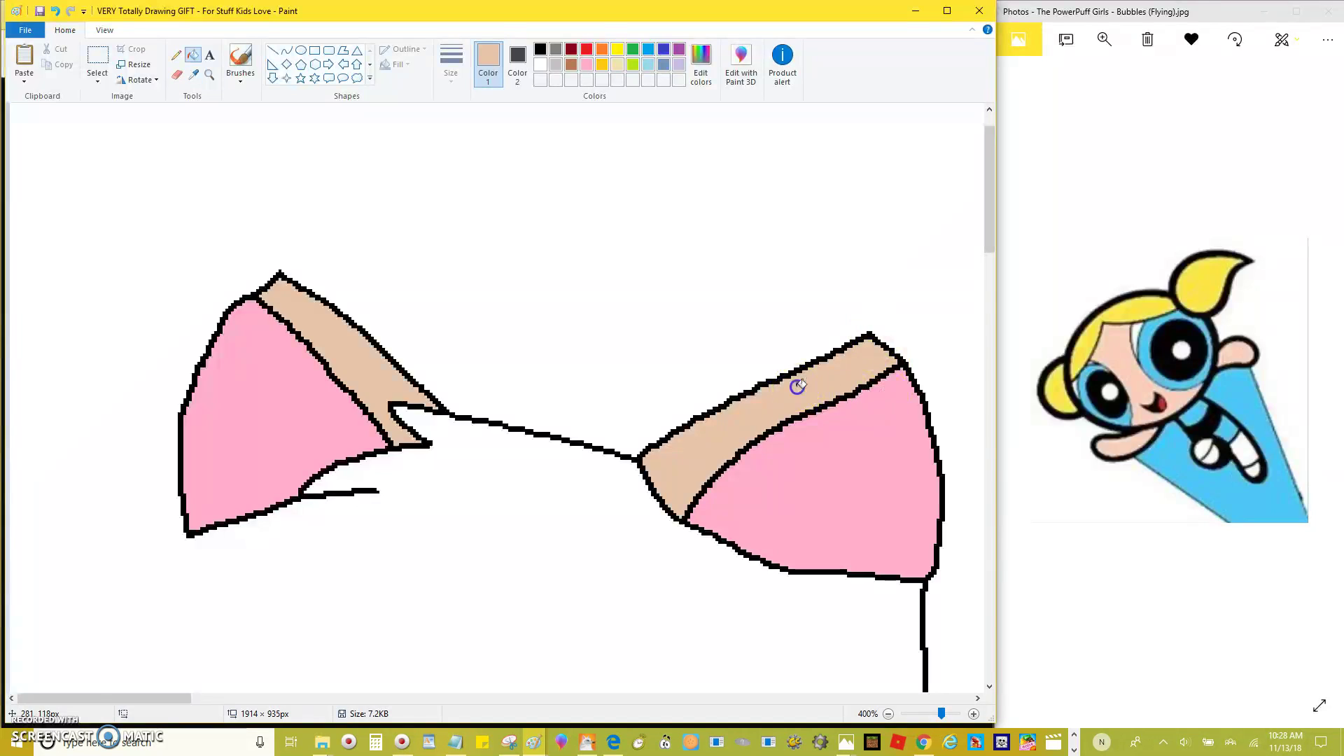
scroll(498, 381, "down", 6)
key("ctrl+z")
left_click(356, 449)
left_click(169, 462)
left_click(176, 54)
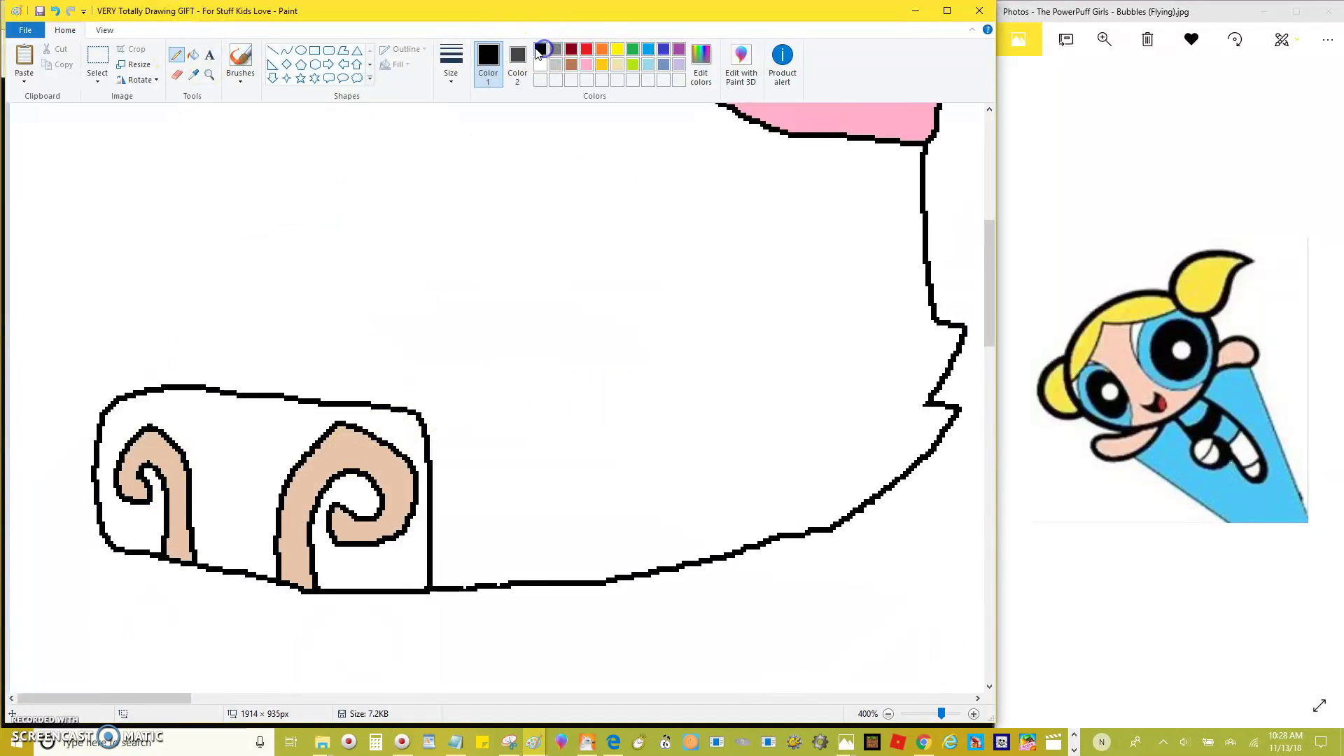
Step: Draw a large rounded face patch with the Pencil, from the top of the spiral box over to the jaw below the cheek fur
scroll(459, 241, "down", 1)
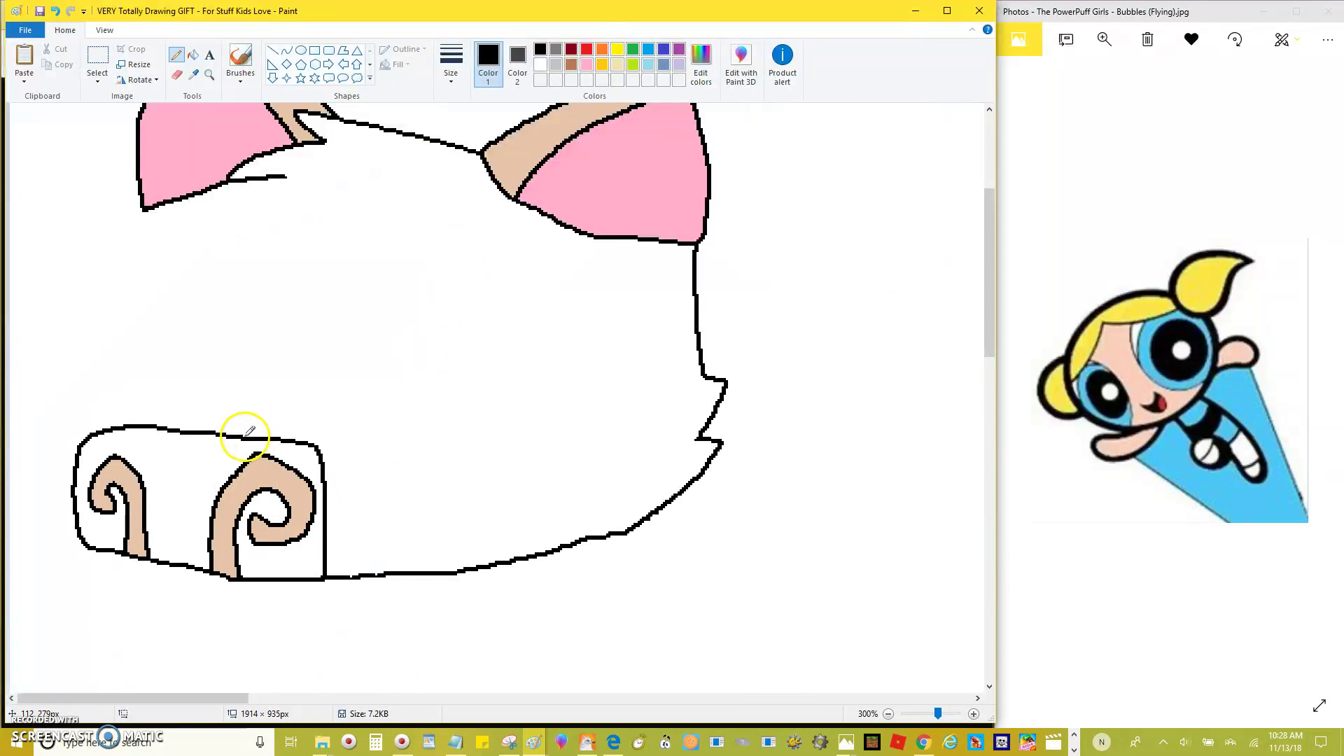
left_click_drag(311, 401, 373, 298)
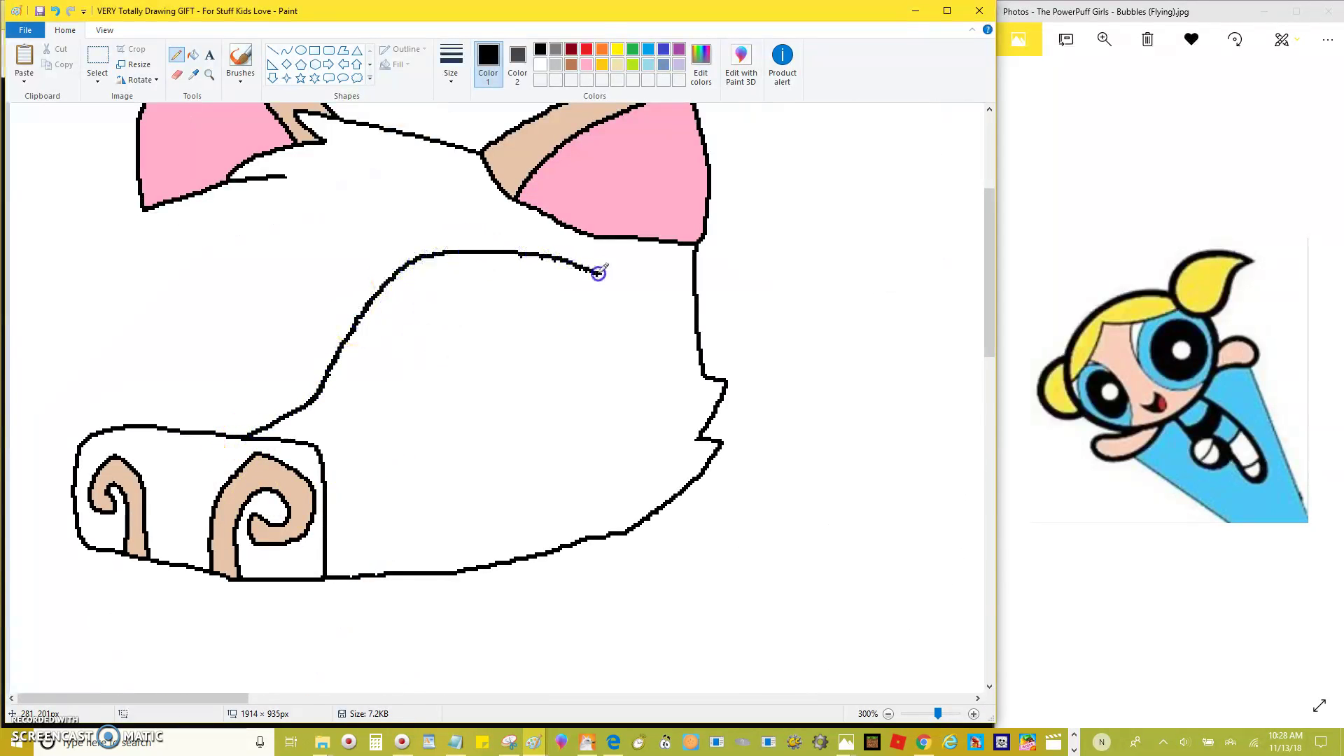
left_click_drag(648, 446, 642, 516)
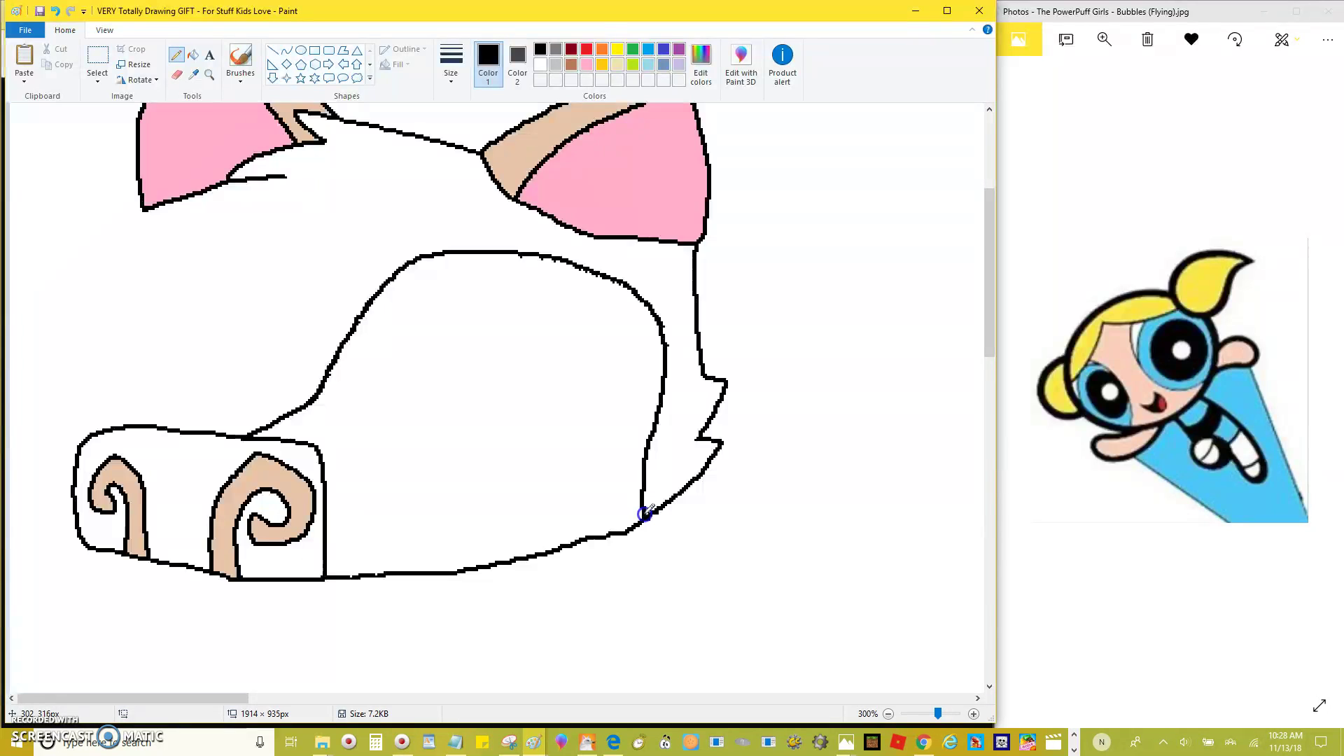
scroll(582, 501, "up", 2)
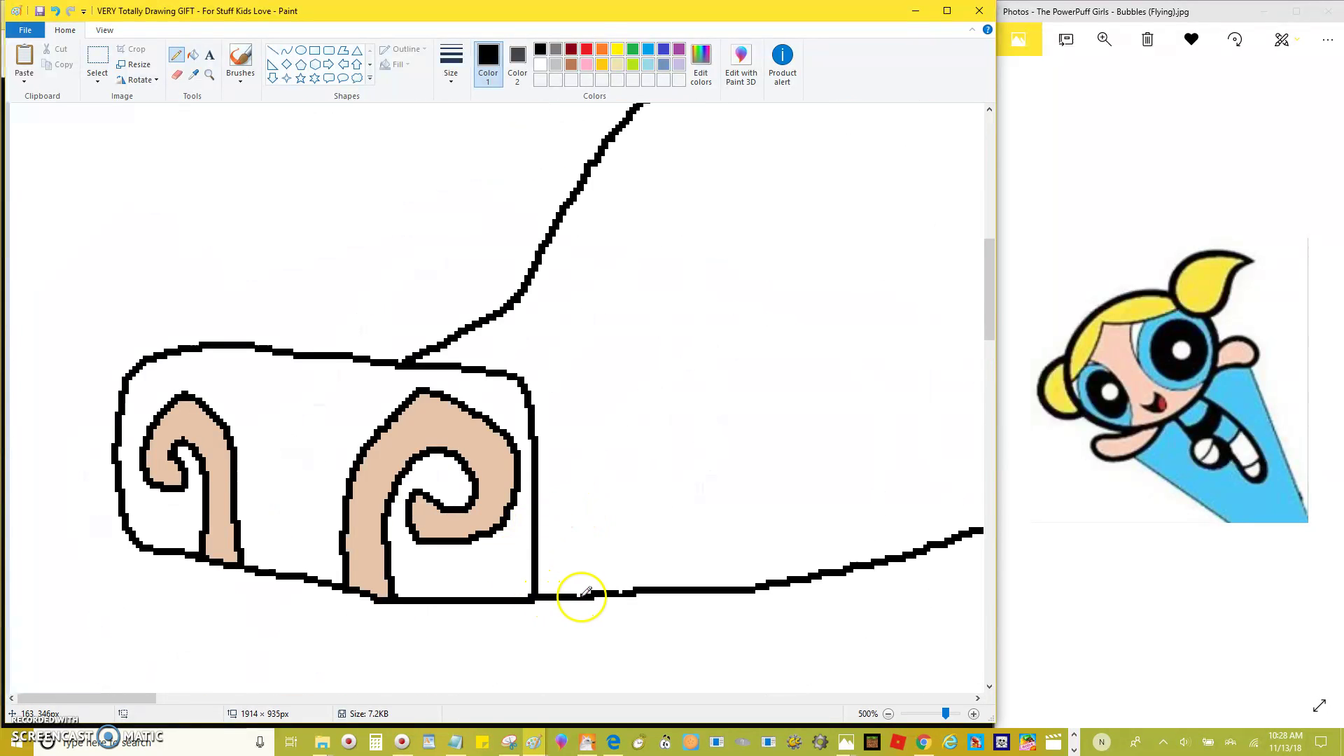
Step: Draw a mouth line curving up from the jaw line into the face patch, undoing the first attempt
scroll(622, 593, "down", 1)
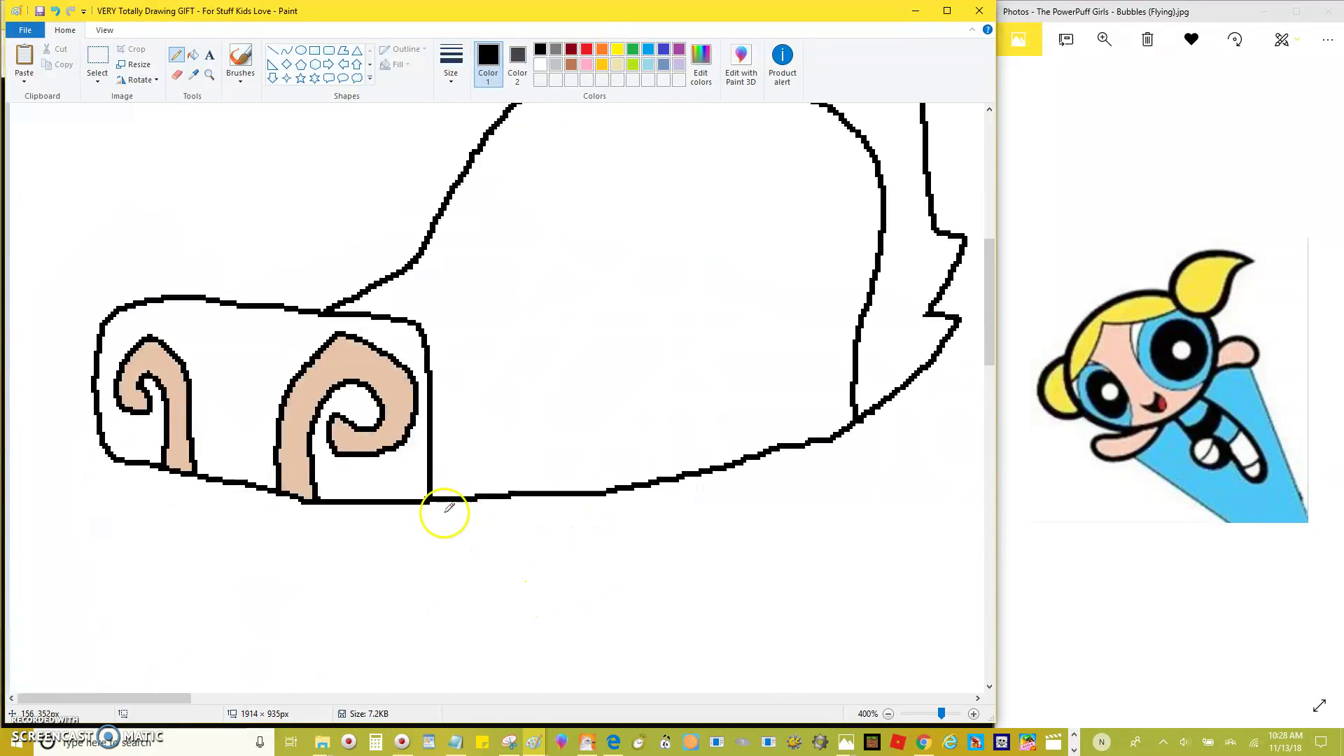
mouse_move(429, 489)
left_mouse_down()
mouse_move(581, 470)
mouse_move(697, 433)
mouse_move(776, 369)
mouse_move(753, 417)
mouse_move(433, 496)
mouse_move(640, 471)
left_mouse_up()
key("ctrl+z")
key("ctrl+z")
key("ctrl+z")
left_click_drag(535, 496, 538, 496)
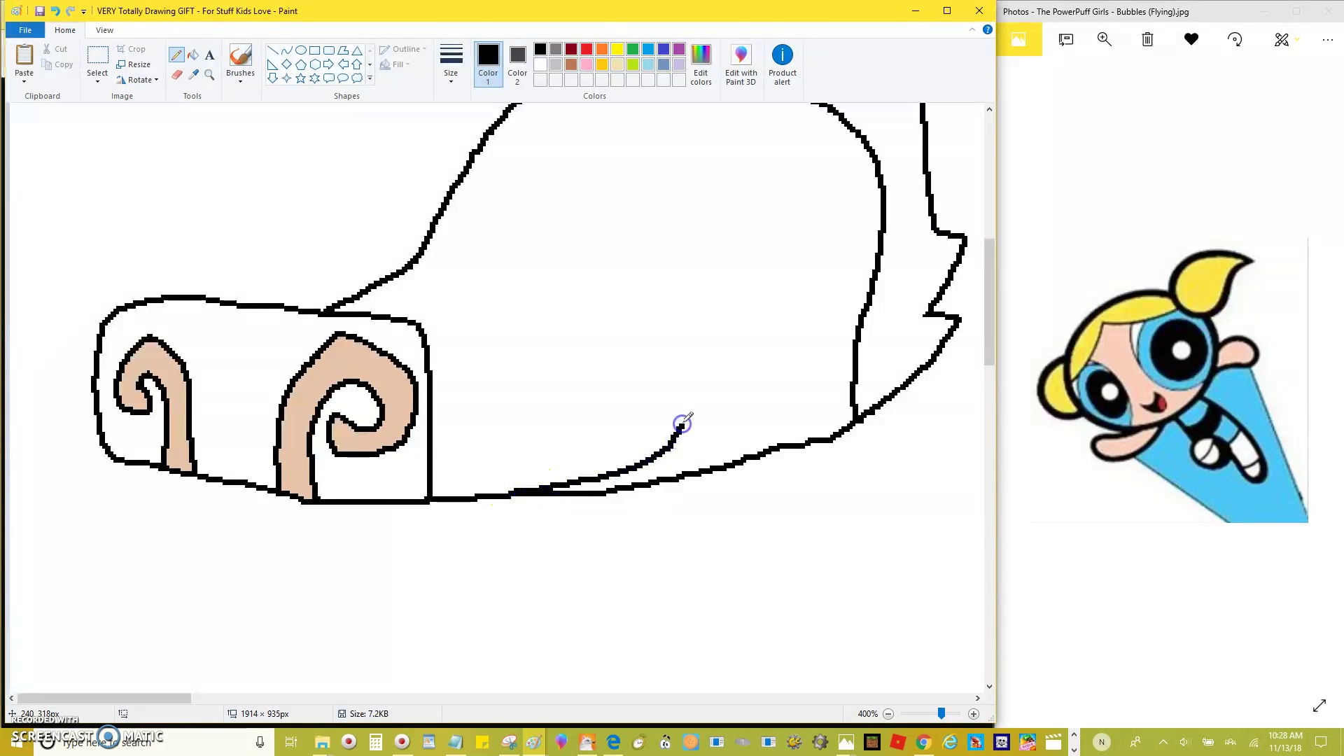
Step: Fill the large face patch with the beige sampled from the large spiral
scroll(682, 424, "up", 1)
left_click(192, 54)
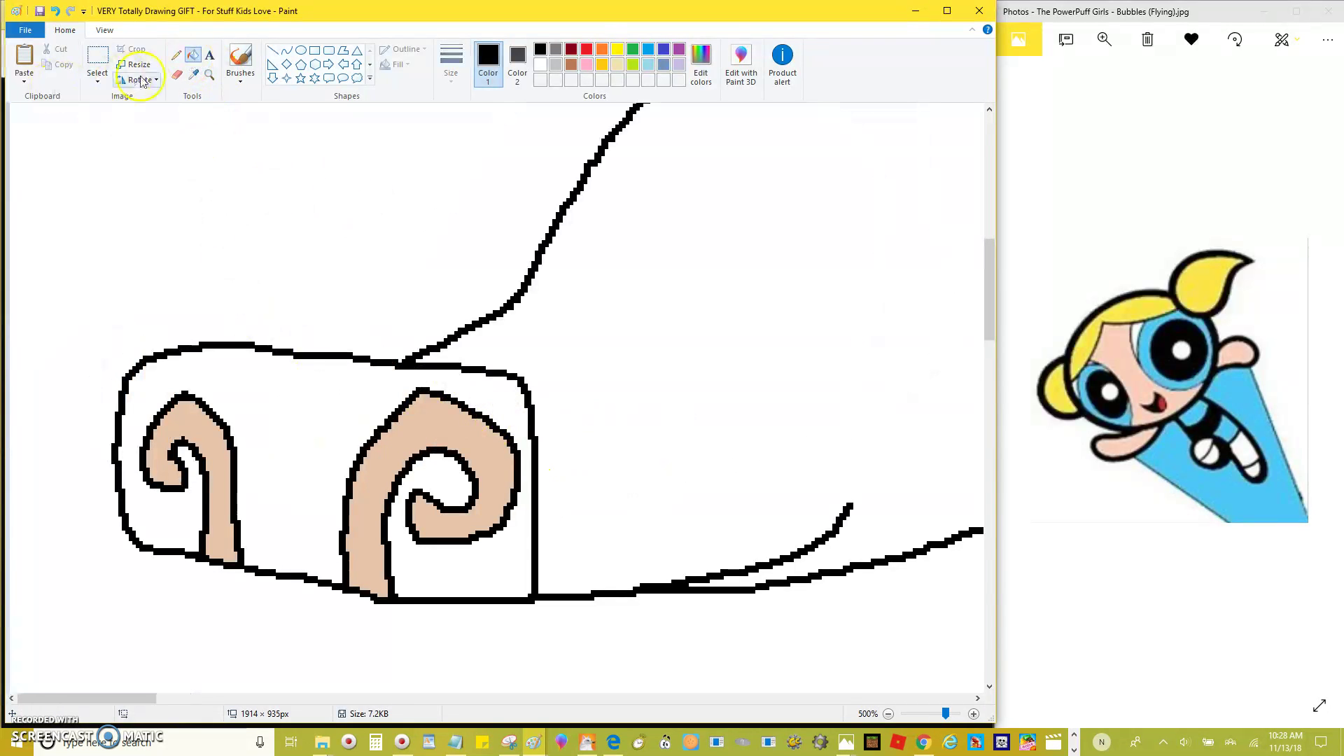
left_click(193, 75)
left_click(469, 445)
left_click(595, 420)
scroll(595, 420, "down", 2)
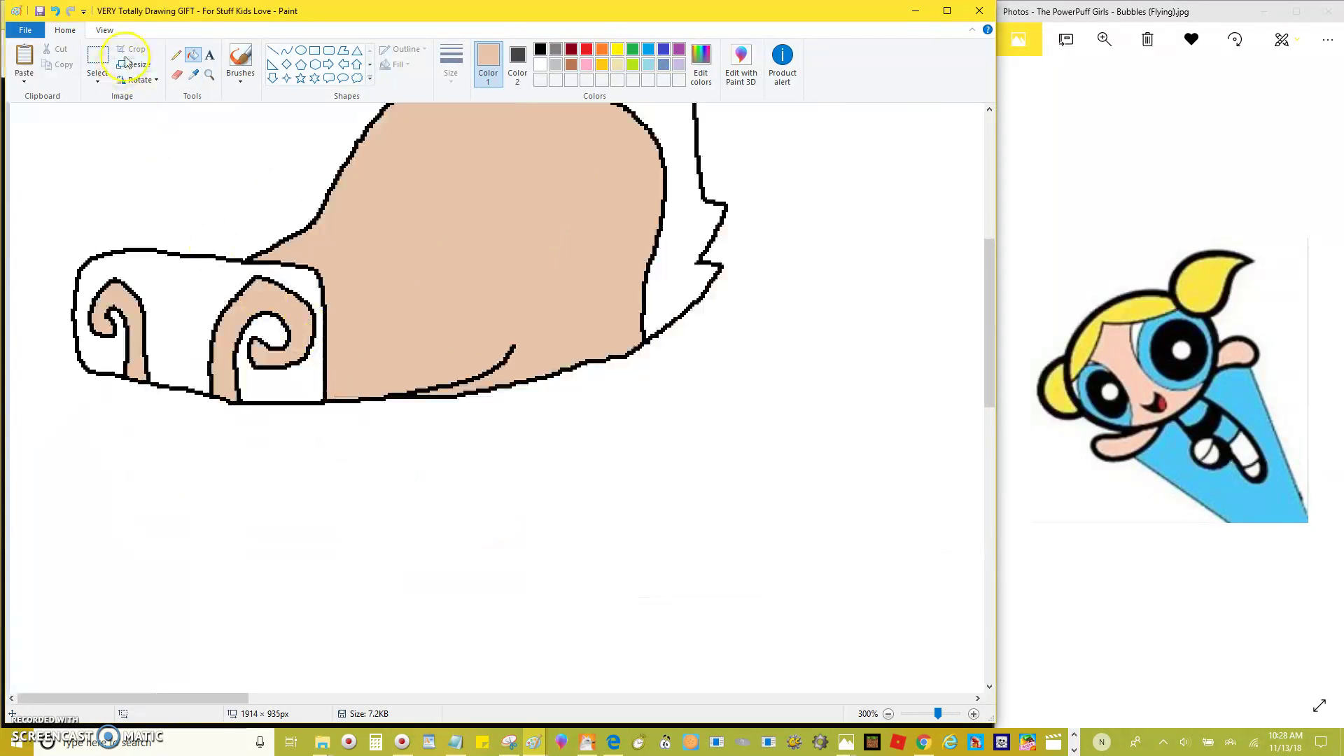
Step: Paint overlapping translucent black brush strokes across the top edge of the spiral box
left_click(236, 74)
left_click(220, 132)
scroll(511, 116, "up", 3)
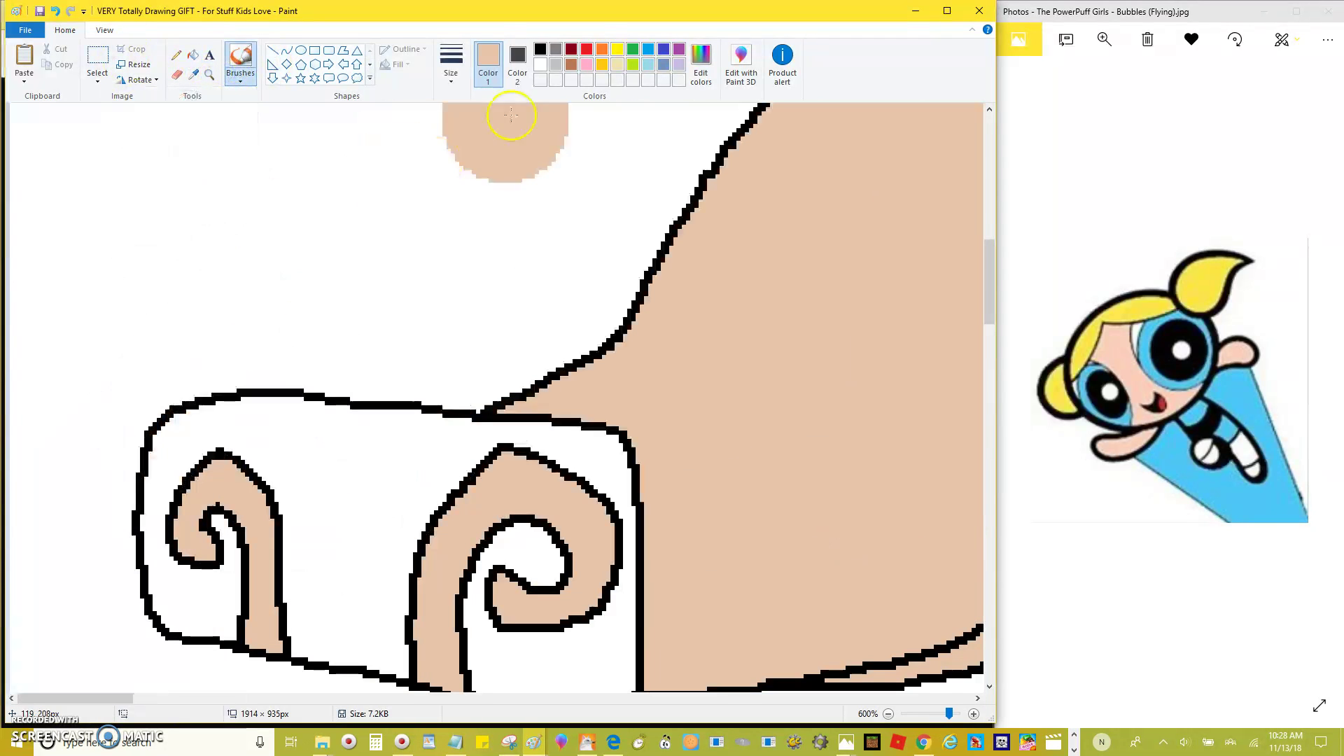
left_click(541, 51)
left_click_drag(447, 263, 385, 502)
left_click_drag(452, 270, 400, 448)
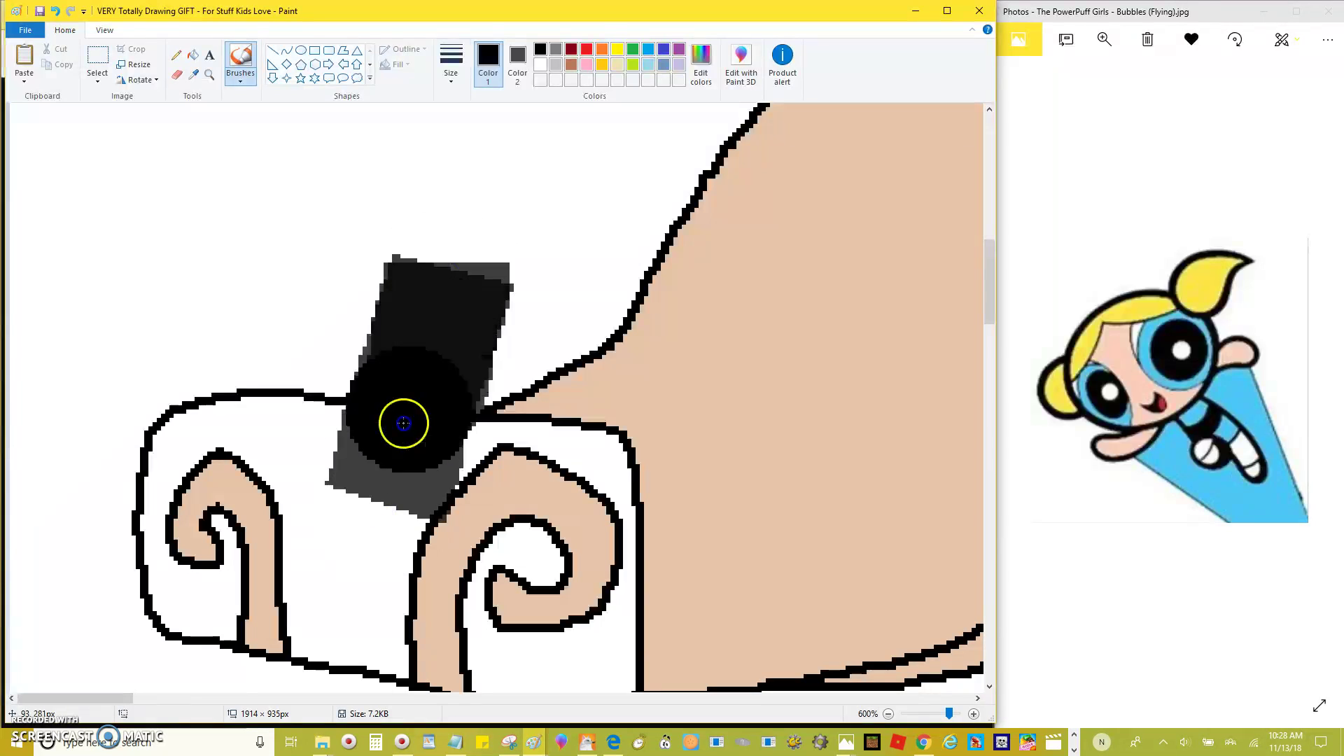
Step: Undo the brush strokes and fill the box around the two spirals with near-black
key("ctrl+z")
key("ctrl+z")
left_click(202, 56)
left_click(301, 438)
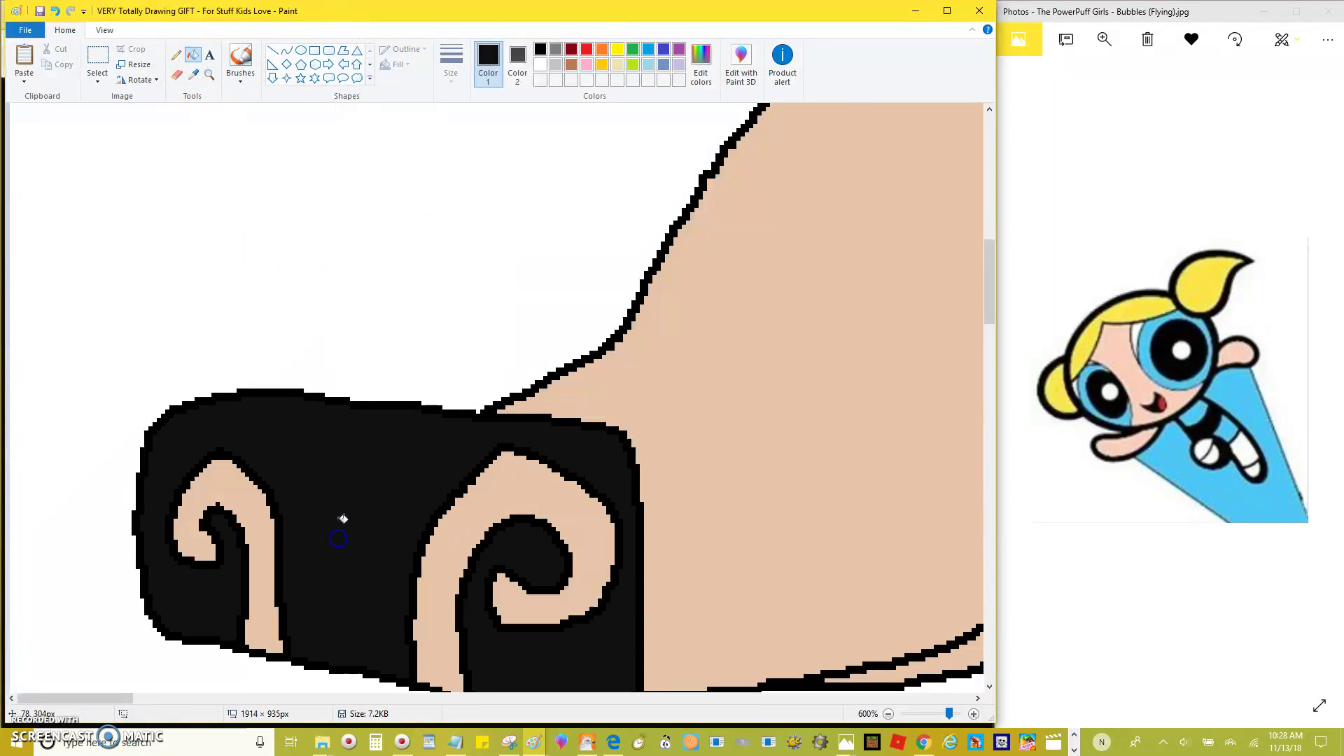
Step: Set both the primary and secondary colours to white by sampling the blank canvas
scroll(339, 523, "down", 4)
scroll(424, 671, "up", 1)
left_click_drag(216, 700, 180, 699)
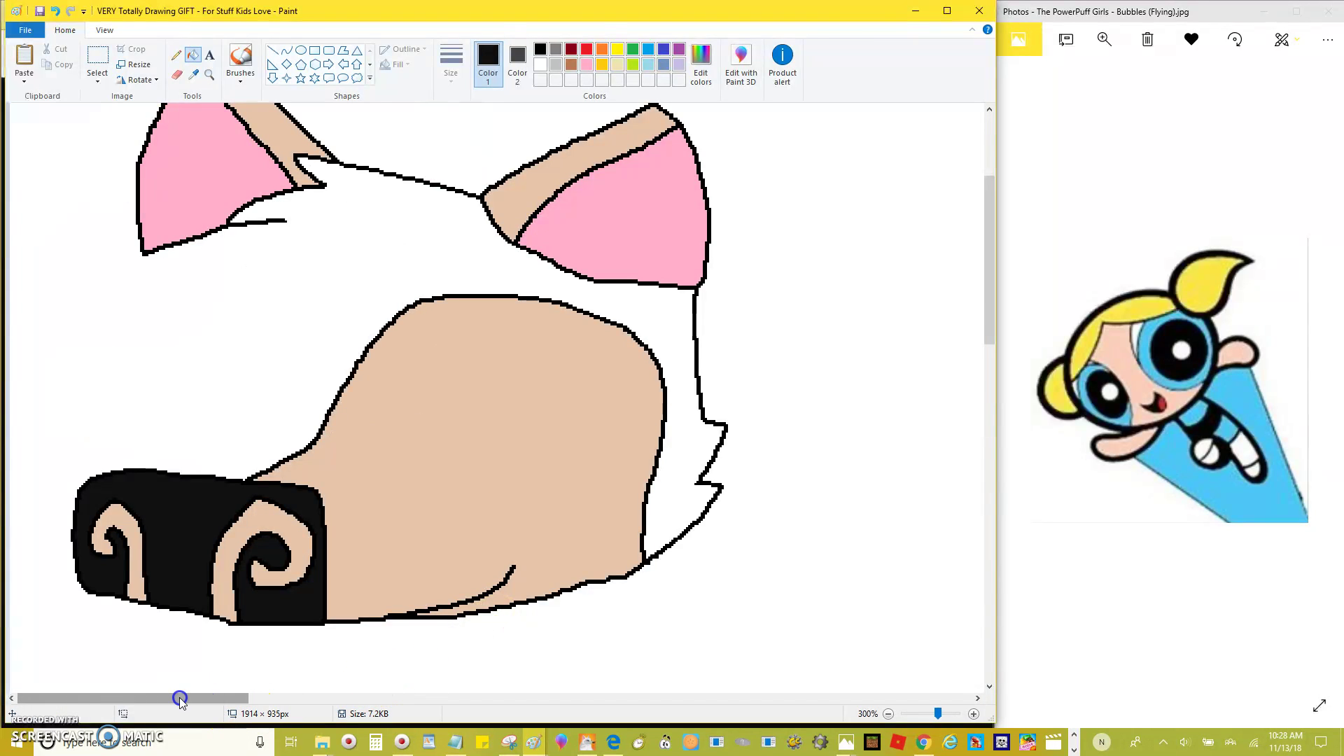
left_click(194, 75)
left_click(402, 116)
left_click(198, 93)
right_click(400, 119)
Step: Select the whole head with a transparent selection and move it right and slightly down from the canvas corner
left_click(97, 63)
scroll(150, 174, "down", 2)
left_click(269, 148)
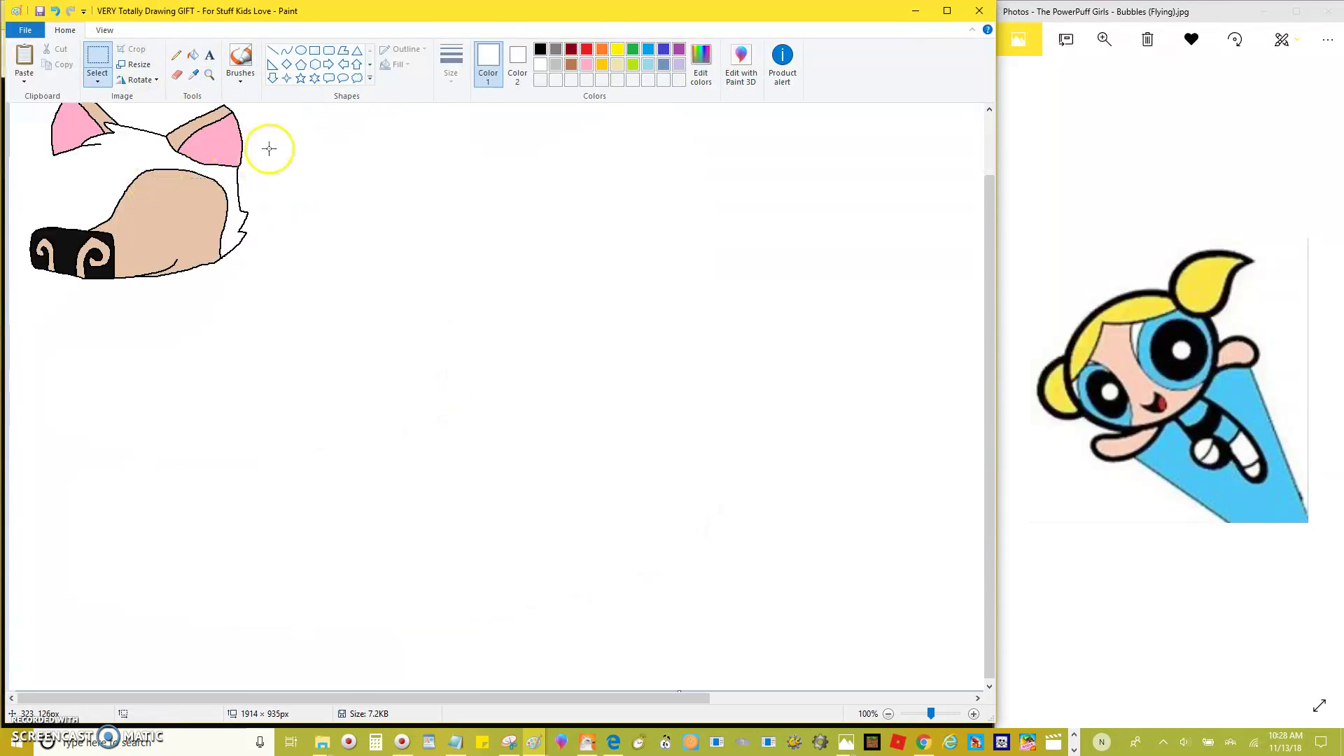
left_click(98, 80)
left_click(77, 207)
scroll(247, 270, "up", 2)
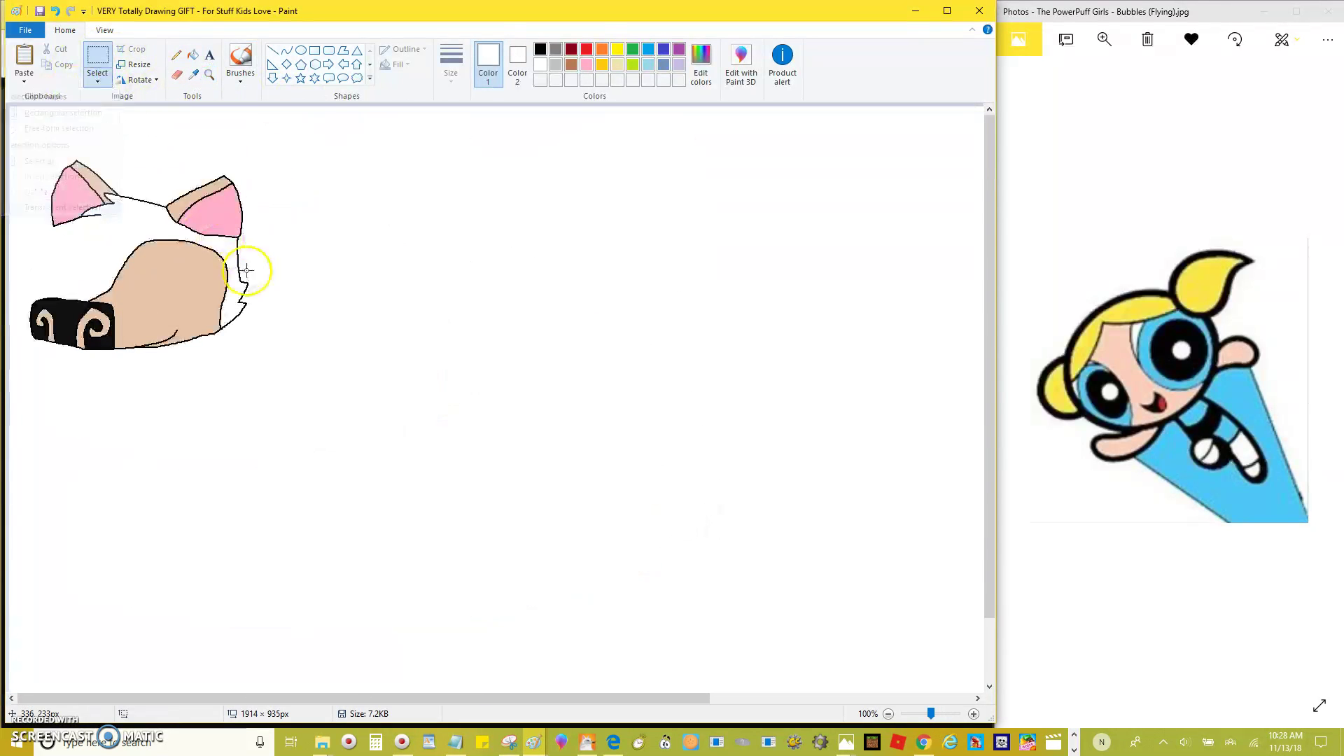
left_click_drag(296, 127, 10, 343)
mouse_move(54, 270)
left_mouse_down()
mouse_move(109, 271)
mouse_move(287, 328)
left_mouse_up()
Step: Draw the left side of the head in black Pencil, with jagged cheek fur down to the box and a narrow patch above it
left_click(175, 55)
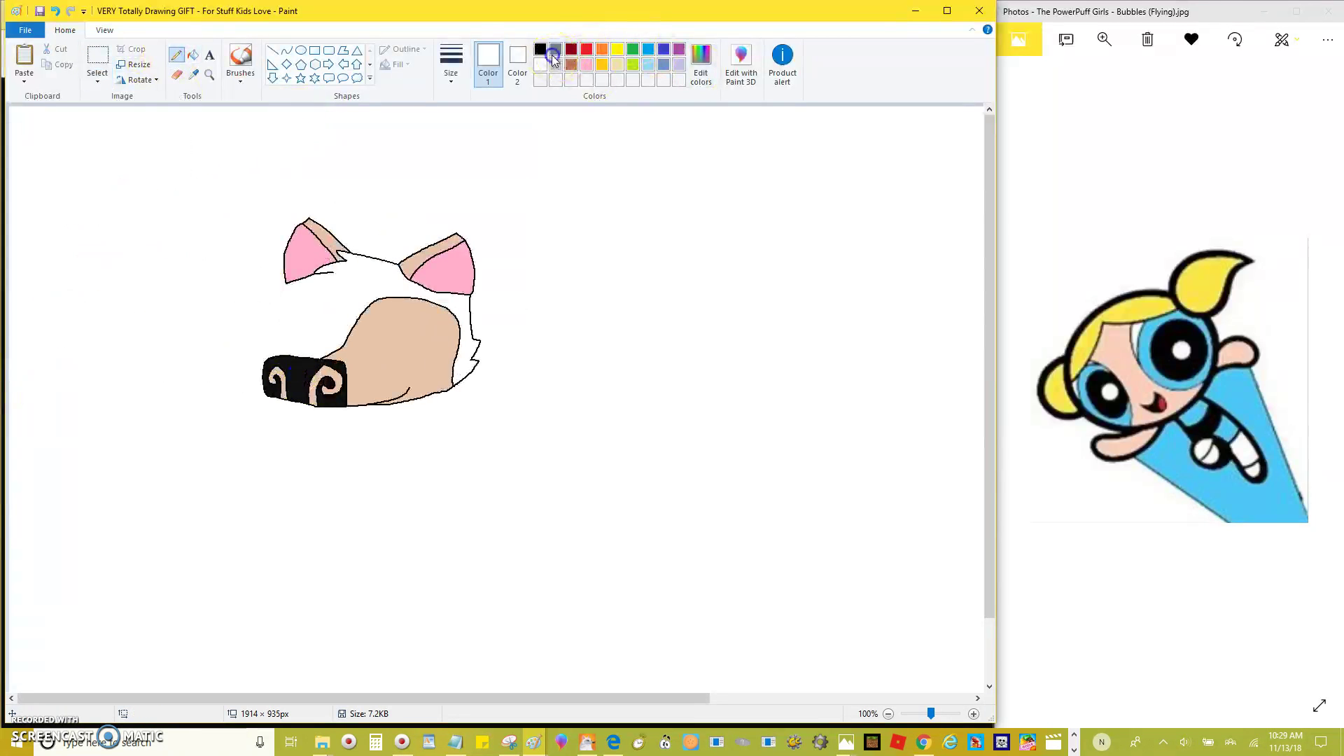
left_click(540, 49)
scroll(562, 447, "up", 2)
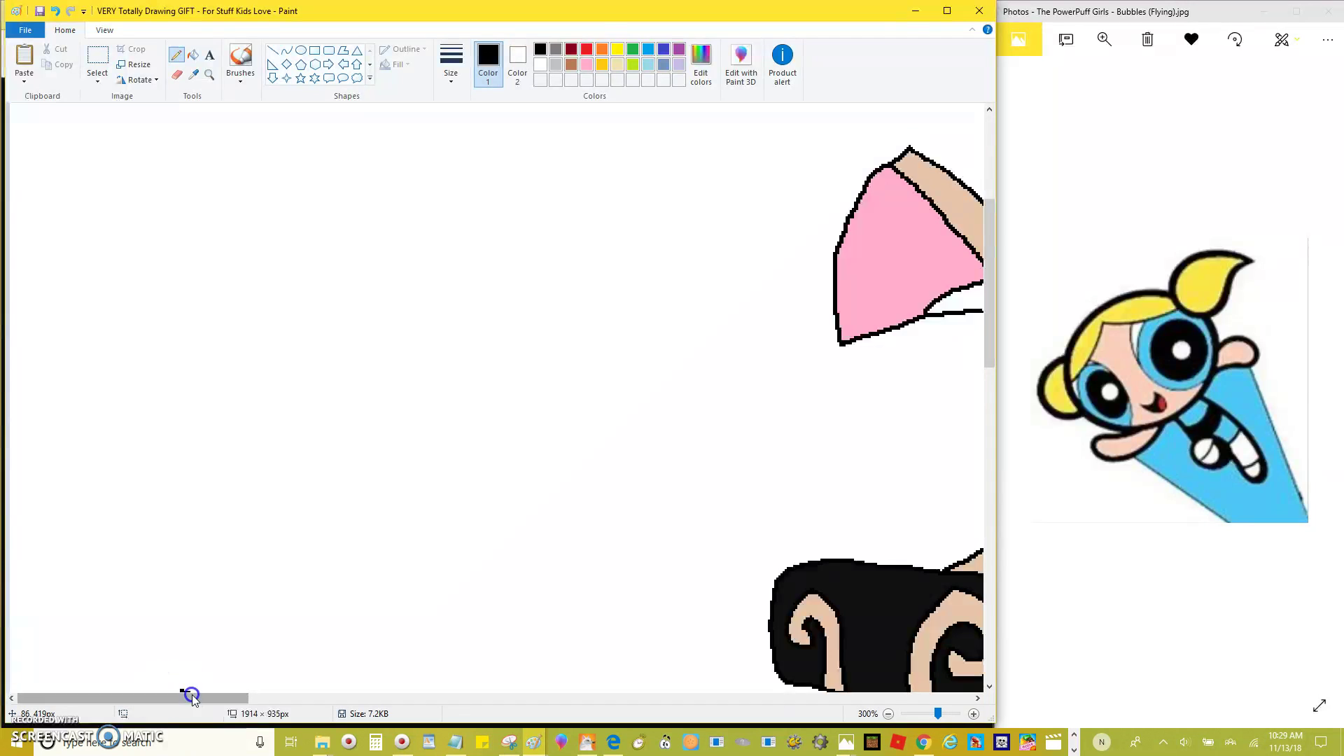
left_click_drag(186, 696, 318, 689)
scroll(336, 468, "up", 2)
scroll(383, 403, "down", 3)
scroll(495, 210, "up", 1)
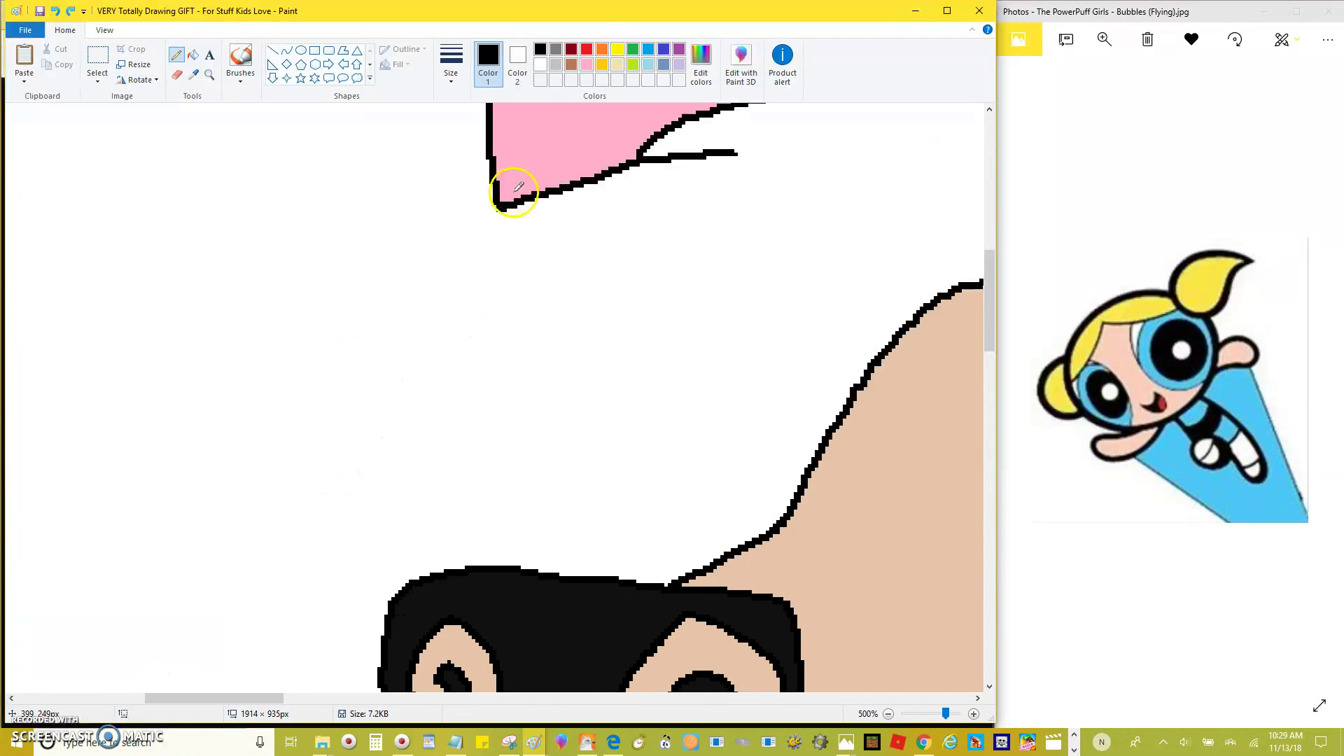
mouse_move(503, 230)
left_mouse_down()
mouse_move(468, 454)
mouse_move(422, 514)
mouse_move(397, 511)
mouse_move(381, 585)
mouse_move(367, 583)
mouse_move(364, 646)
mouse_move(381, 673)
mouse_move(418, 580)
mouse_move(488, 532)
mouse_move(562, 444)
mouse_move(601, 312)
mouse_move(632, 278)
mouse_move(699, 302)
mouse_move(705, 410)
mouse_move(656, 506)
mouse_move(586, 572)
left_mouse_up()
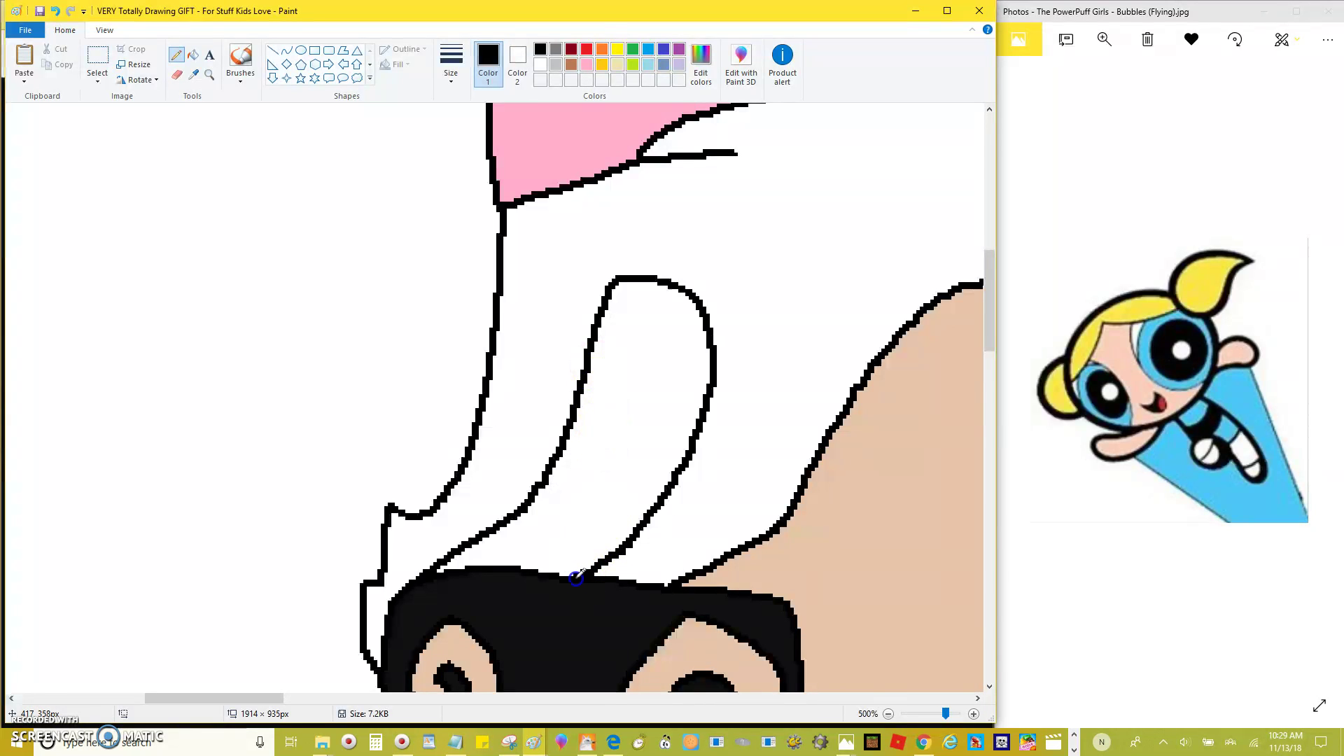
Step: Redraw the left face patch as a wider rounded shape and fill it with the beige of the large patch
key("ctrl+z")
mouse_move(586, 573)
left_mouse_down()
mouse_move(666, 501)
mouse_move(688, 333)
mouse_move(652, 266)
mouse_move(561, 253)
mouse_move(502, 464)
left_mouse_up()
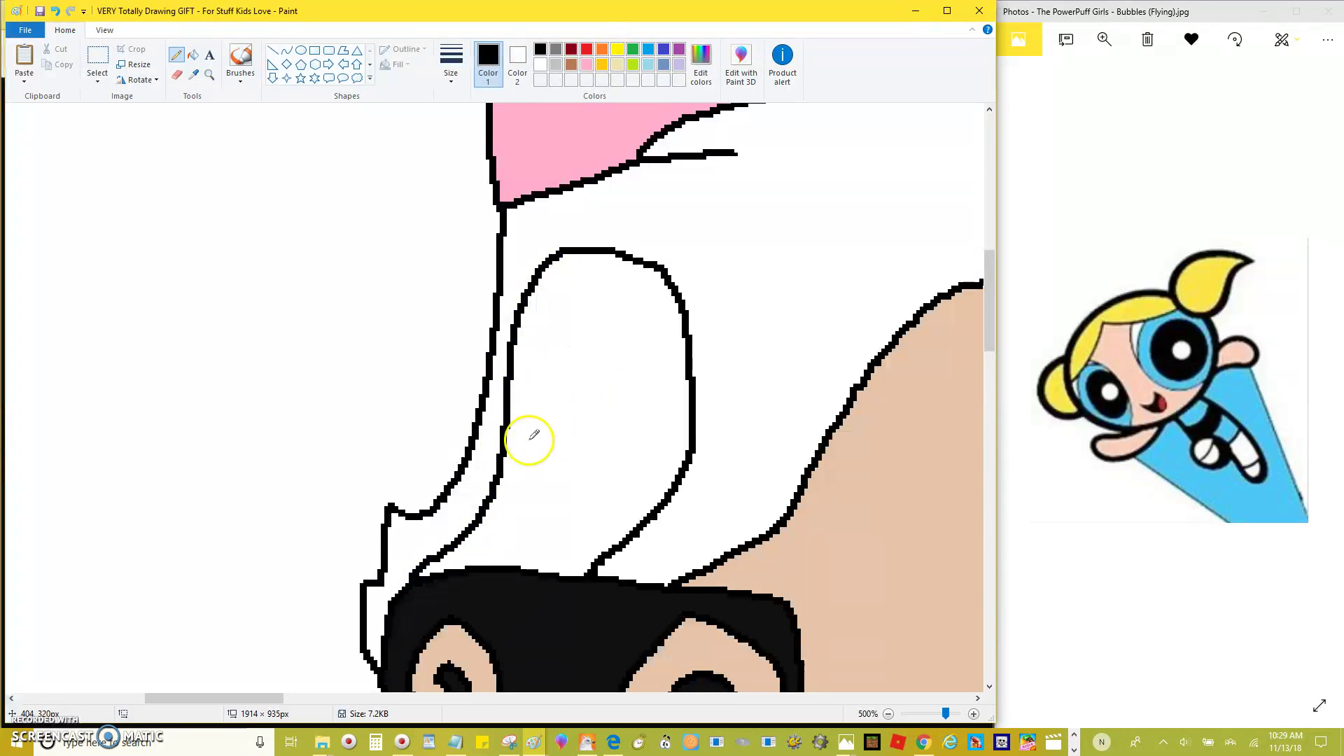
scroll(442, 242, "down", 2)
left_click(189, 57)
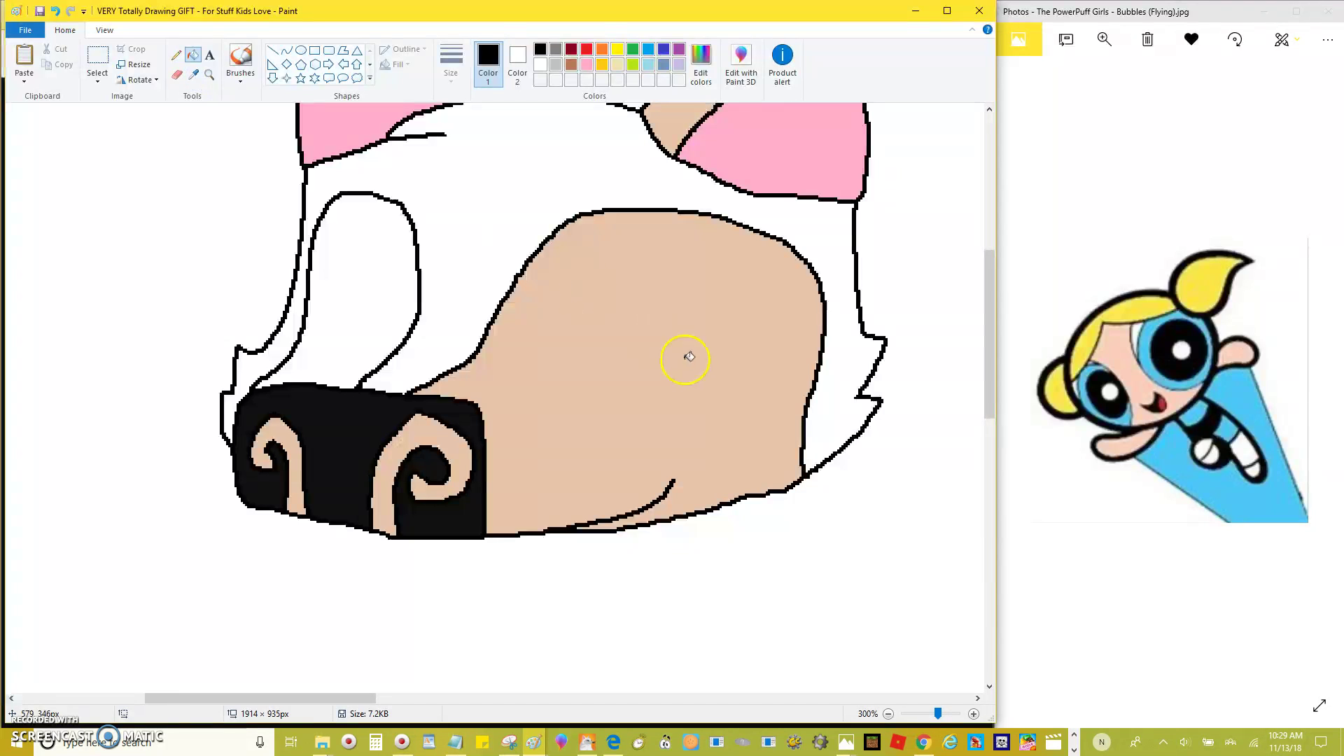
left_click(192, 74)
left_click(714, 346)
left_click(408, 289)
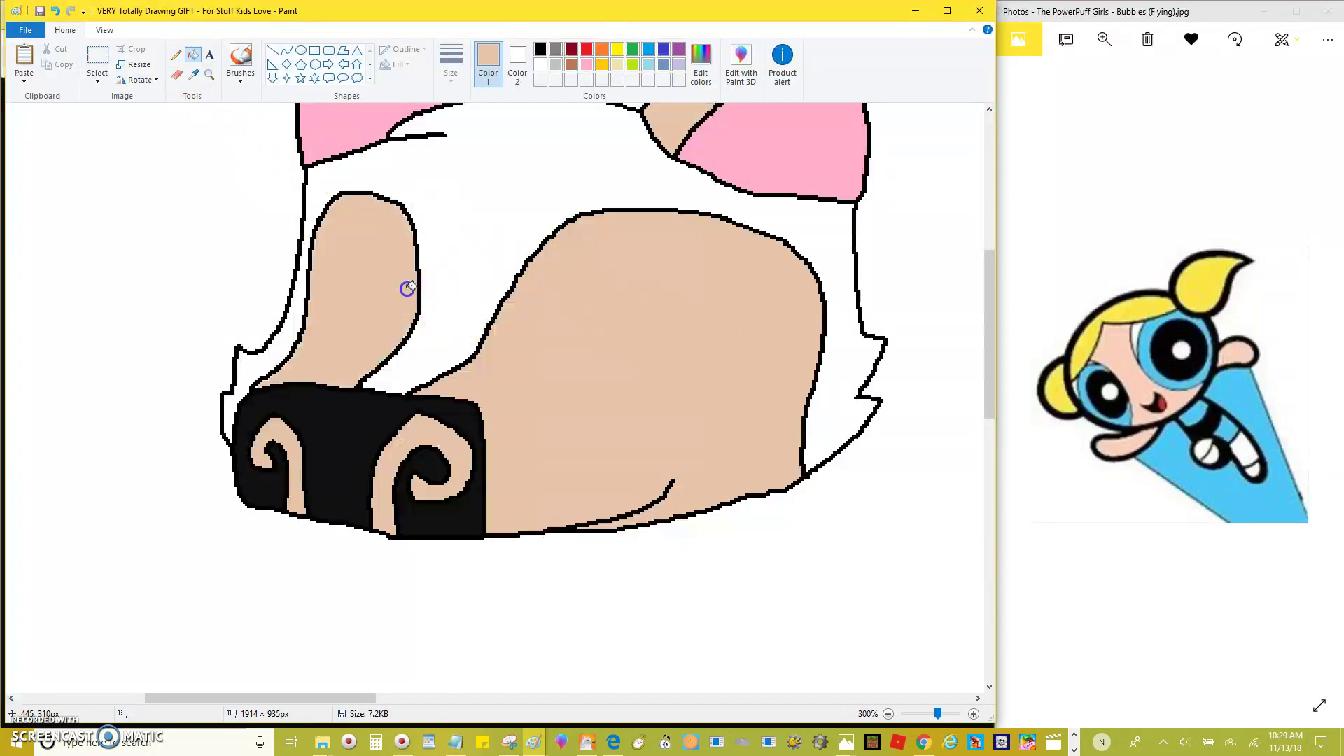
Step: Fill the rest of the head with the dark grey hair colour sampled from the pasted family picture
key("ctrl+v")
left_click(192, 73)
left_click(121, 242)
left_click(520, 189)
scroll(204, 135, "up", 1)
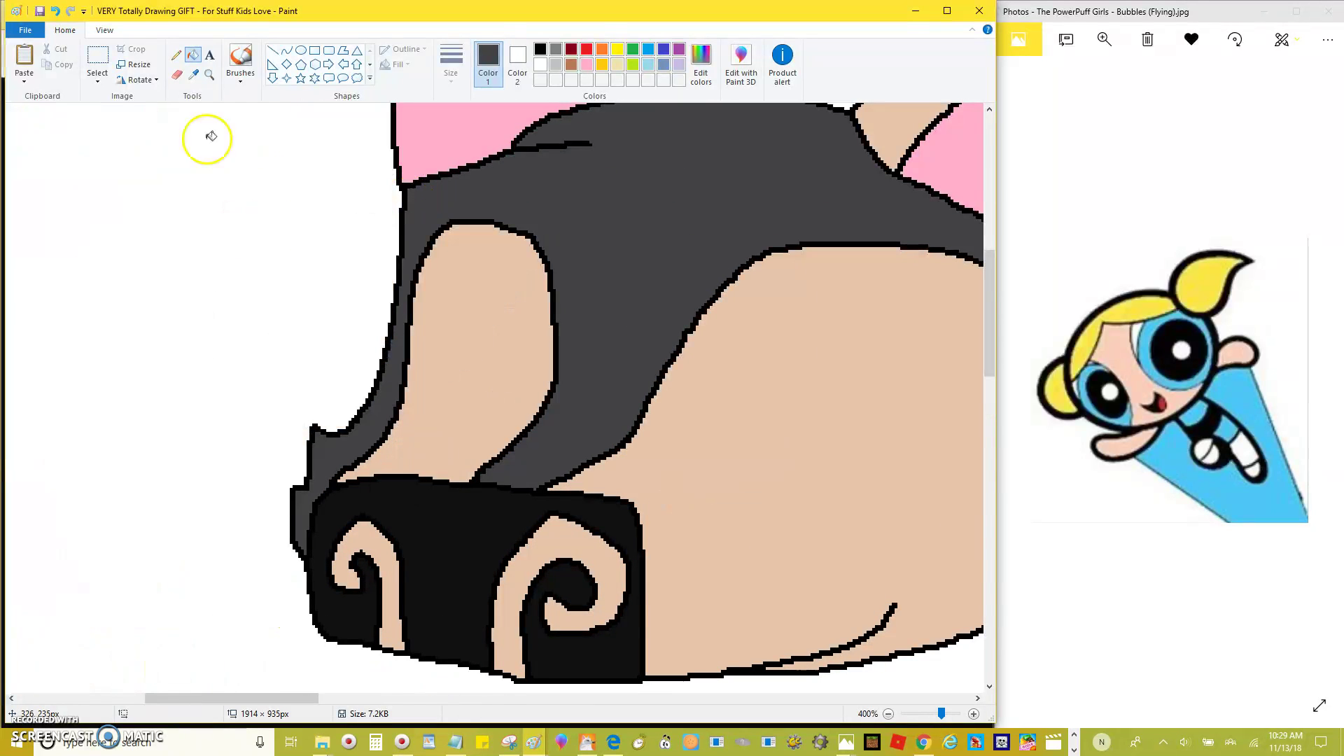
Step: Try a rounded eye outline in the left beige patch with the black Pencil
left_click(177, 55)
left_click(558, 48)
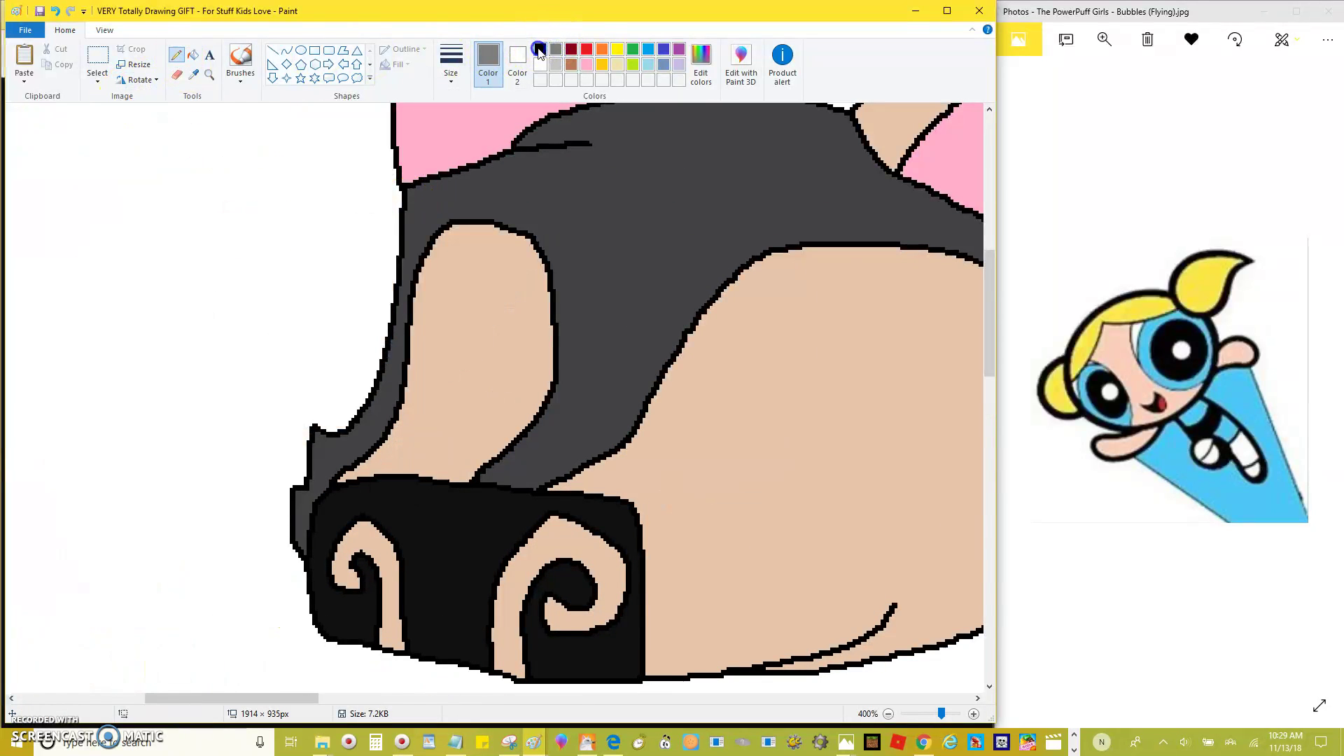
scroll(553, 308, "up", 1)
left_click_drag(525, 429, 660, 429)
key("ctrl+z")
mouse_move(607, 311)
left_mouse_down()
mouse_move(660, 348)
mouse_move(677, 425)
left_mouse_up()
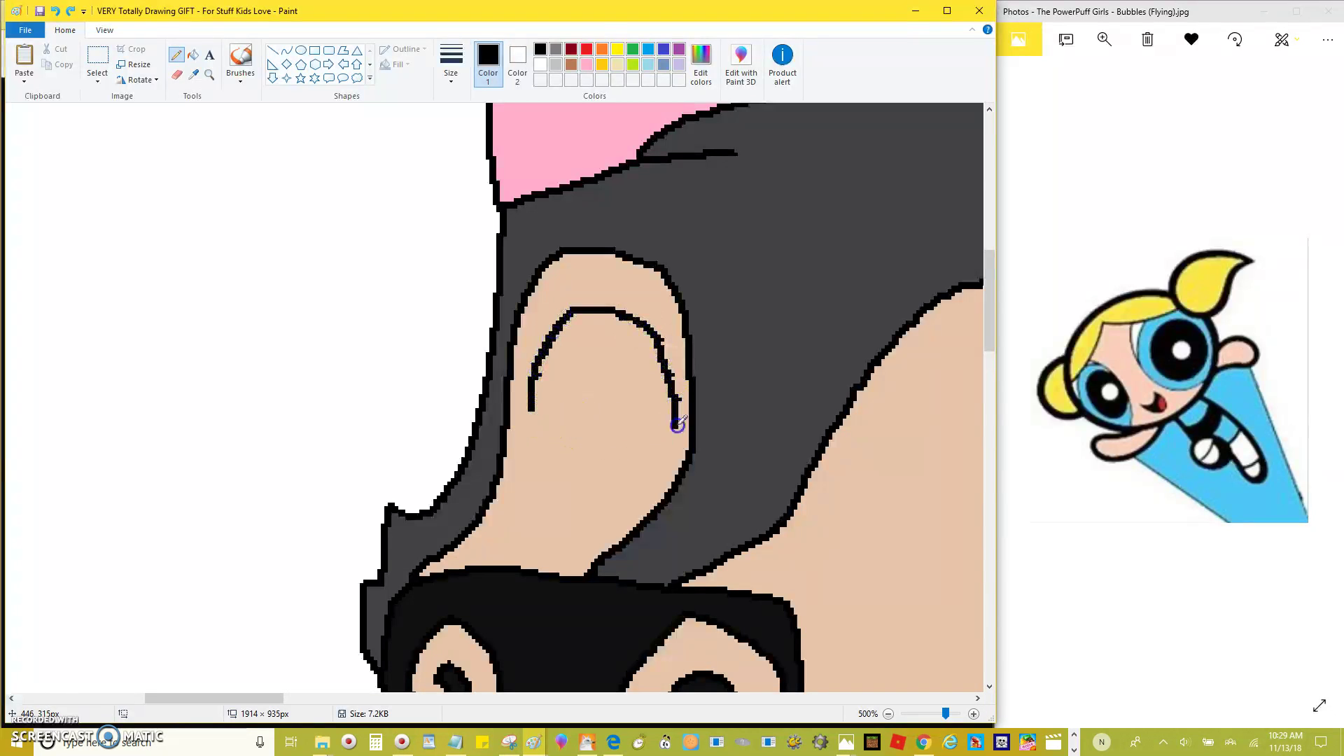
key("ctrl+z")
mouse_move(529, 409)
left_mouse_down()
mouse_move(649, 440)
mouse_move(674, 421)
mouse_move(662, 351)
mouse_move(537, 360)
left_mouse_up()
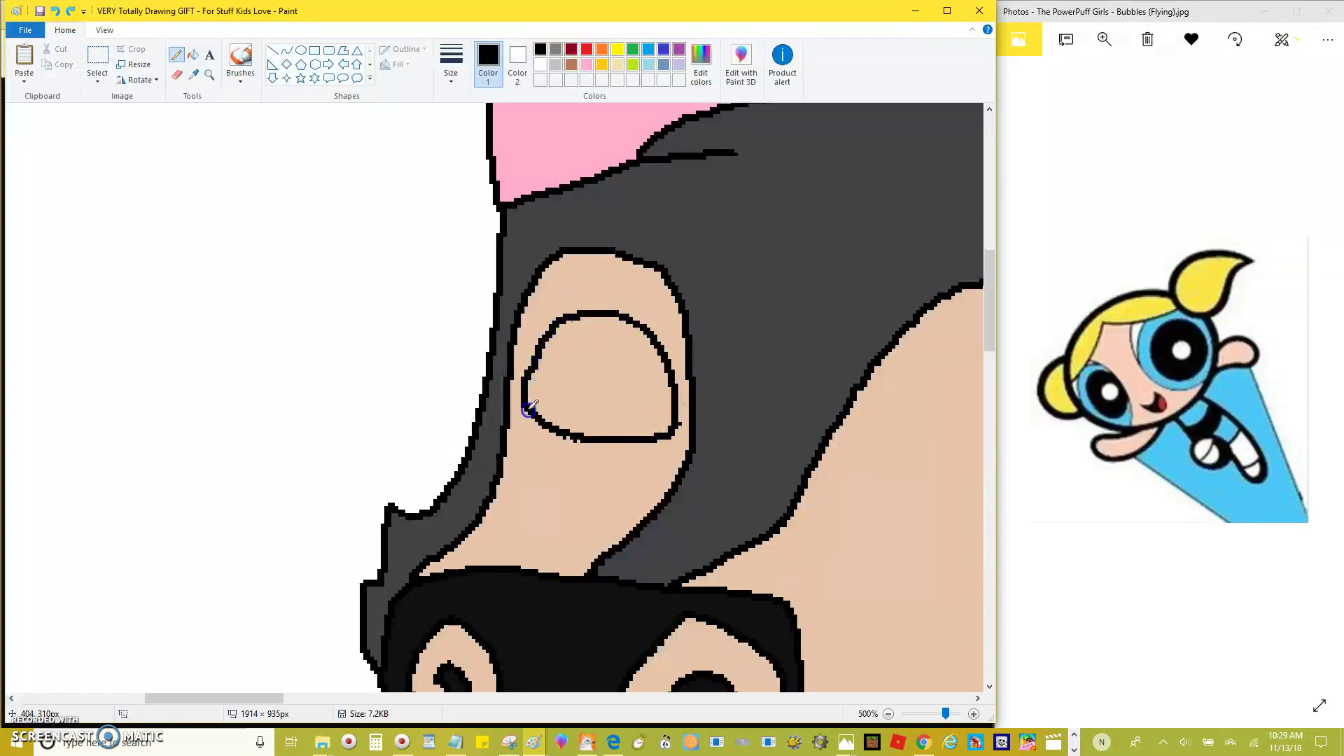
left_click_drag(530, 408, 531, 410)
Step: Try a large half-oval eye outline in the right patch and a smaller slanted one in the left patch
scroll(560, 380, "down", 2)
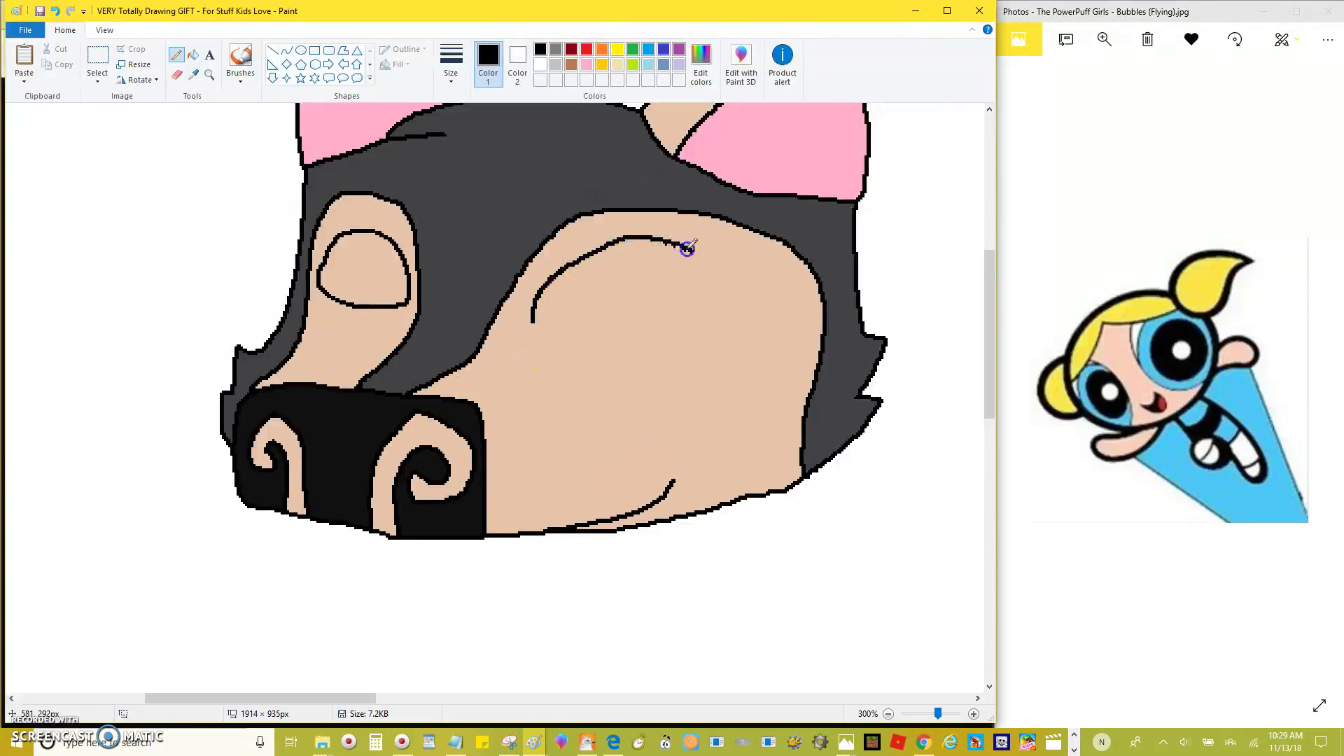
key("ctrl+z")
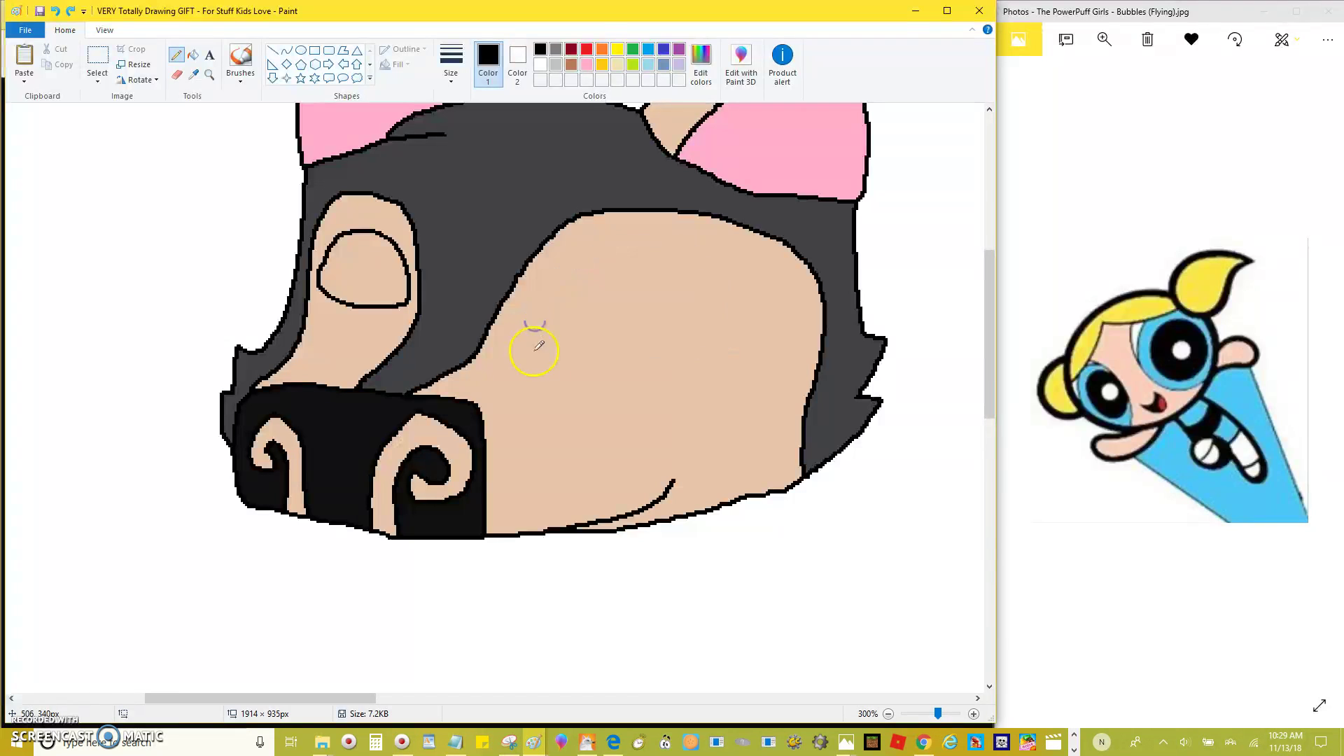
key("ctrl+z")
left_click_drag(552, 363, 673, 351)
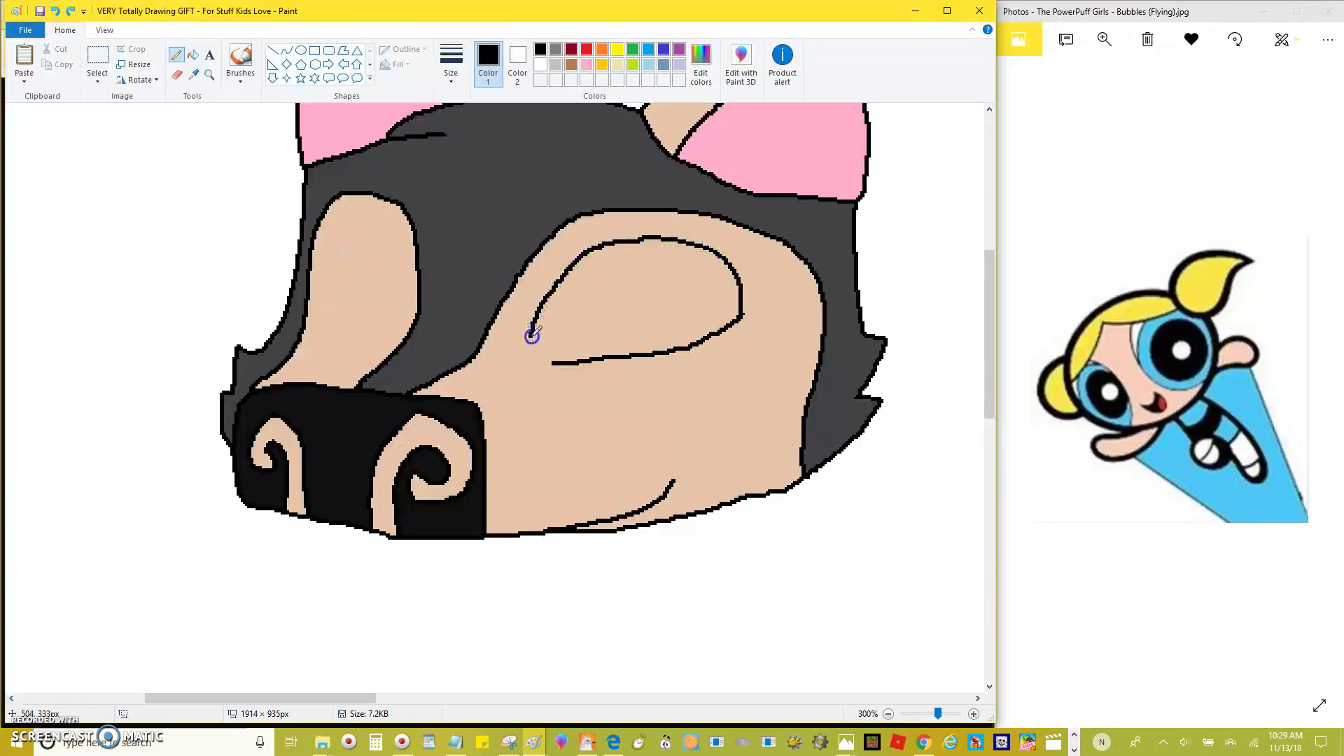
scroll(490, 368, "up", 2)
mouse_move(530, 379)
left_mouse_down()
mouse_move(567, 314)
mouse_move(611, 303)
mouse_move(646, 350)
left_mouse_up()
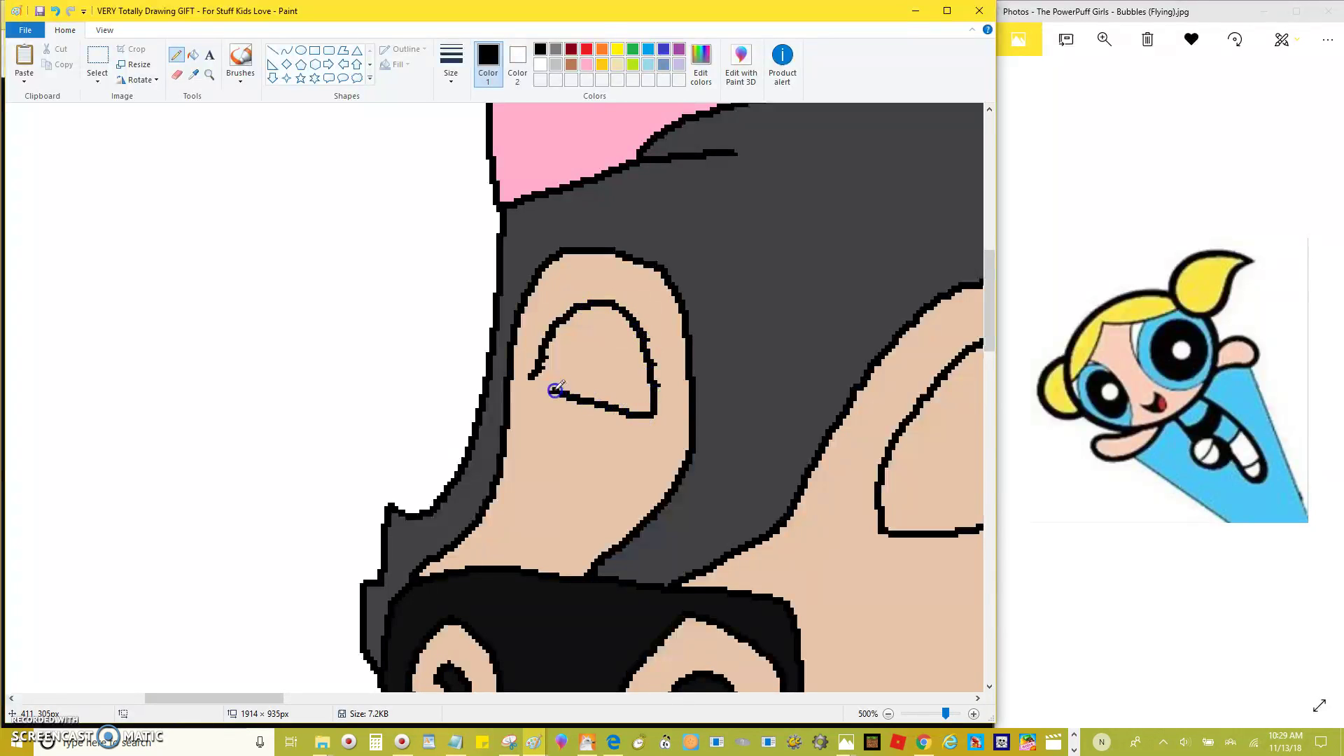
Step: Fill both eye outlines with white, and undo the pasted family picture
scroll(532, 379, "down", 2)
left_click(192, 55)
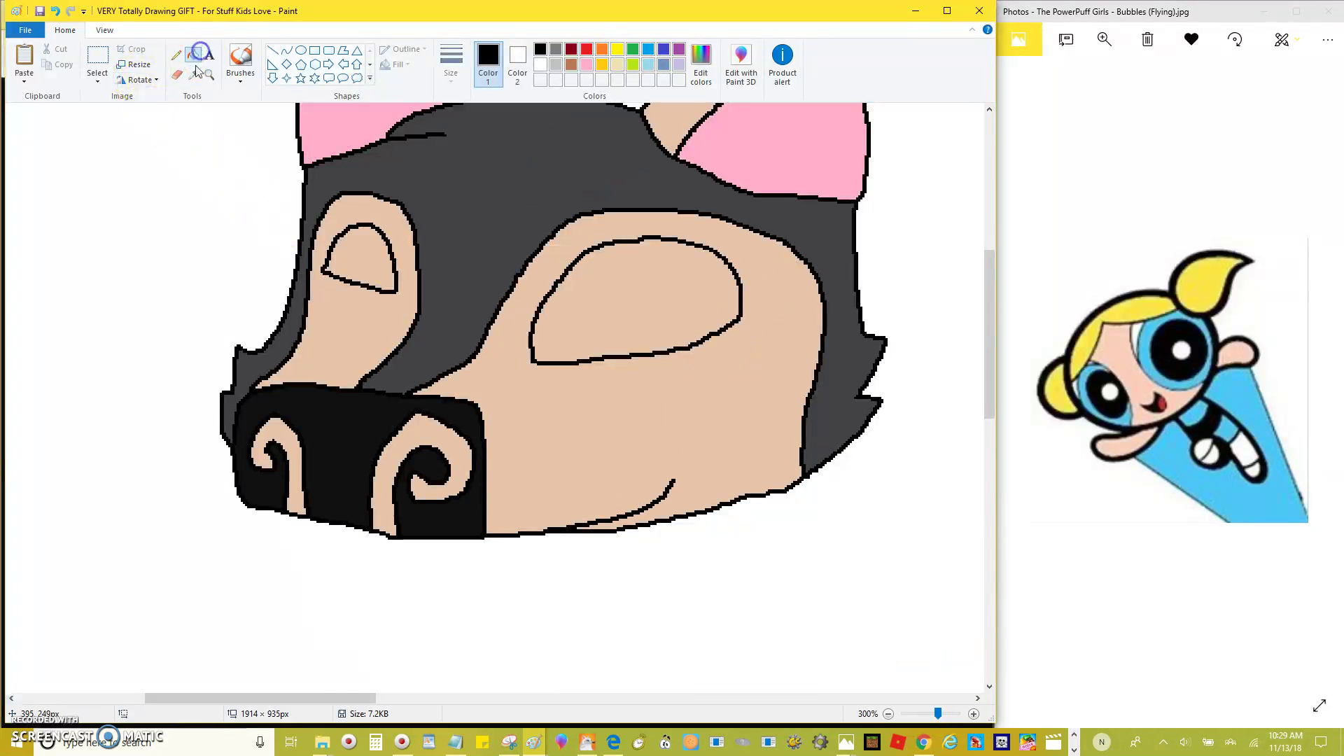
right_click(369, 267)
right_click(637, 299)
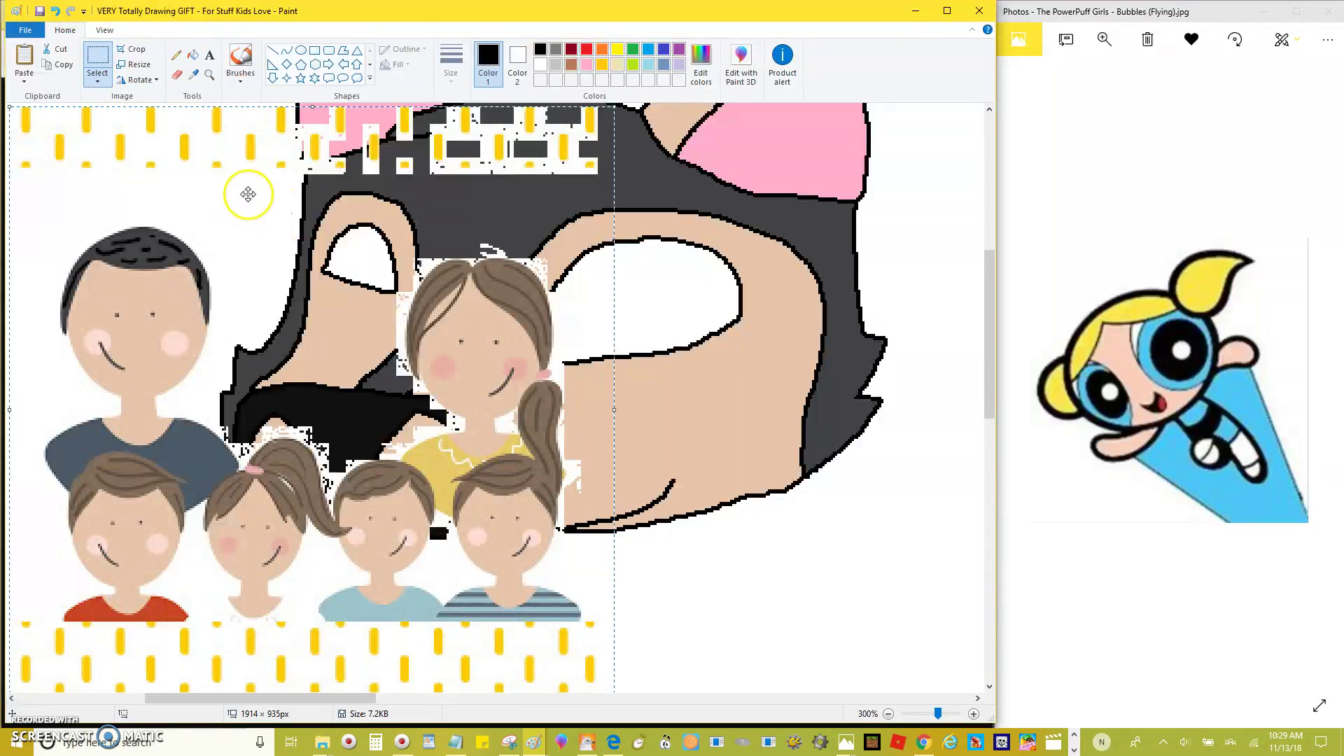
key("ctrl+z")
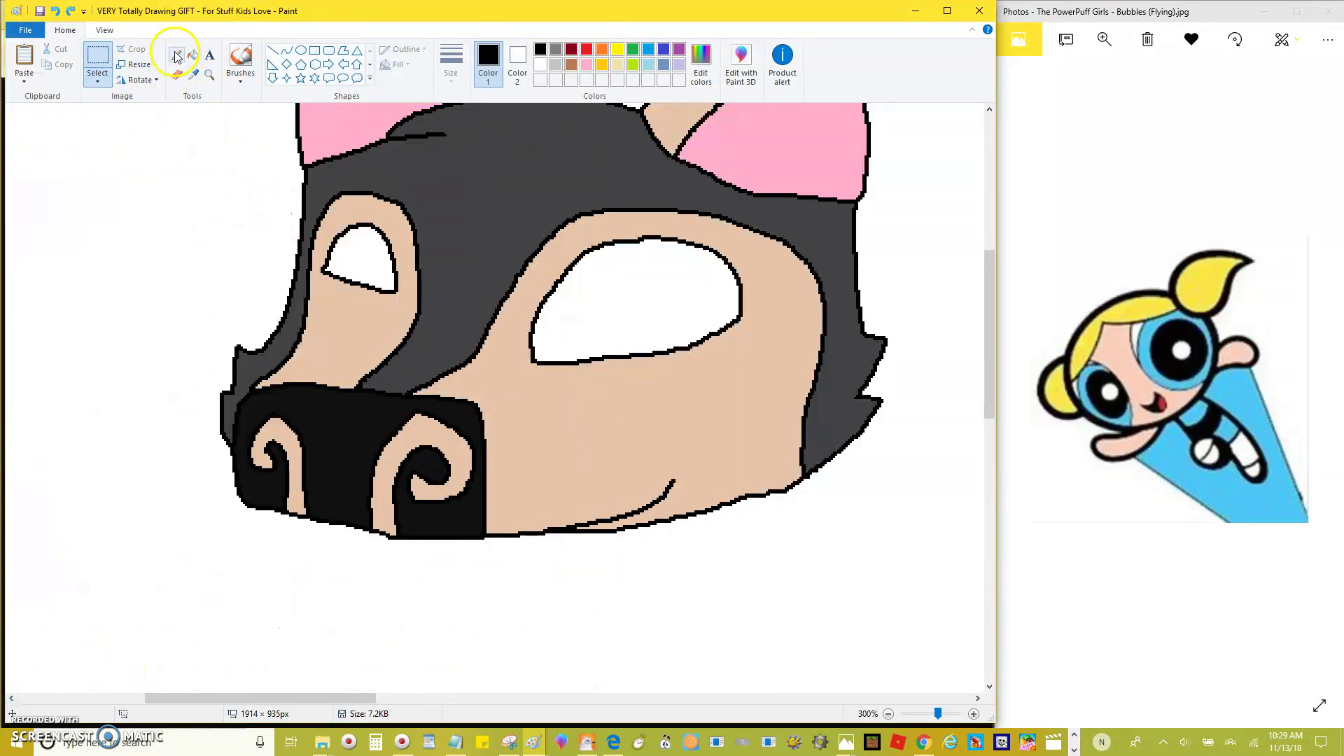
Step: Undo the white fills and the outlines of both eyes
left_click(175, 56)
key("ctrl+z")
scroll(564, 419, "up", 1)
key("ctrl+z")
key("ctrl+z")
Step: Try new curved eye outlines in the left beige patch, undoing each one
key("ctrl+z")
mouse_move(429, 337)
left_mouse_down()
mouse_move(538, 404)
mouse_move(484, 383)
mouse_move(460, 306)
mouse_move(465, 275)
left_mouse_up()
key("ctrl+z")
key("ctrl+z")
mouse_move(543, 255)
left_mouse_down()
mouse_move(486, 262)
mouse_move(436, 321)
mouse_move(432, 364)
left_mouse_up()
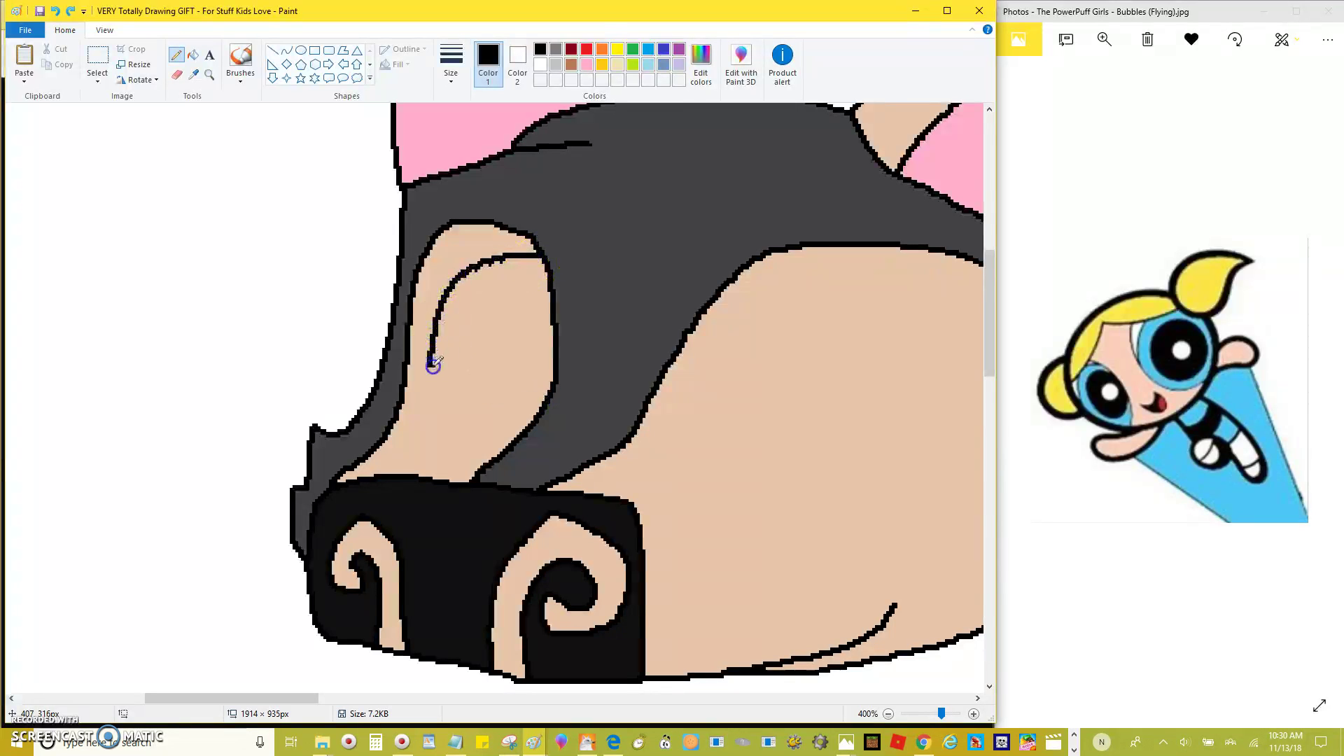
key("ctrl+z")
mouse_move(556, 354)
left_mouse_down()
mouse_move(496, 375)
mouse_move(470, 360)
mouse_move(465, 285)
mouse_move(499, 254)
left_mouse_up()
key("ctrl+z")
Step: Add the black note "just taking my time :3" in the white area beside the head, and undo it
left_click(209, 54)
left_click_drag(121, 164, 385, 347)
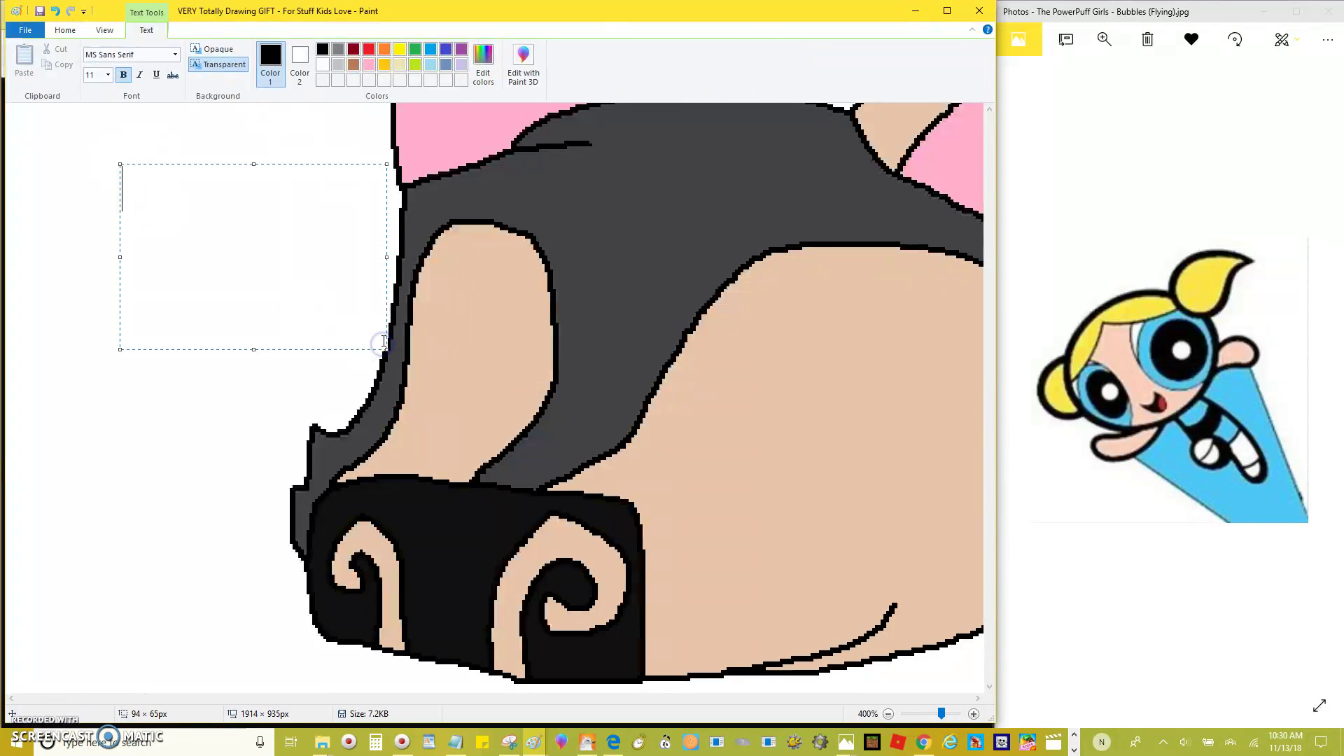
type("just tak")
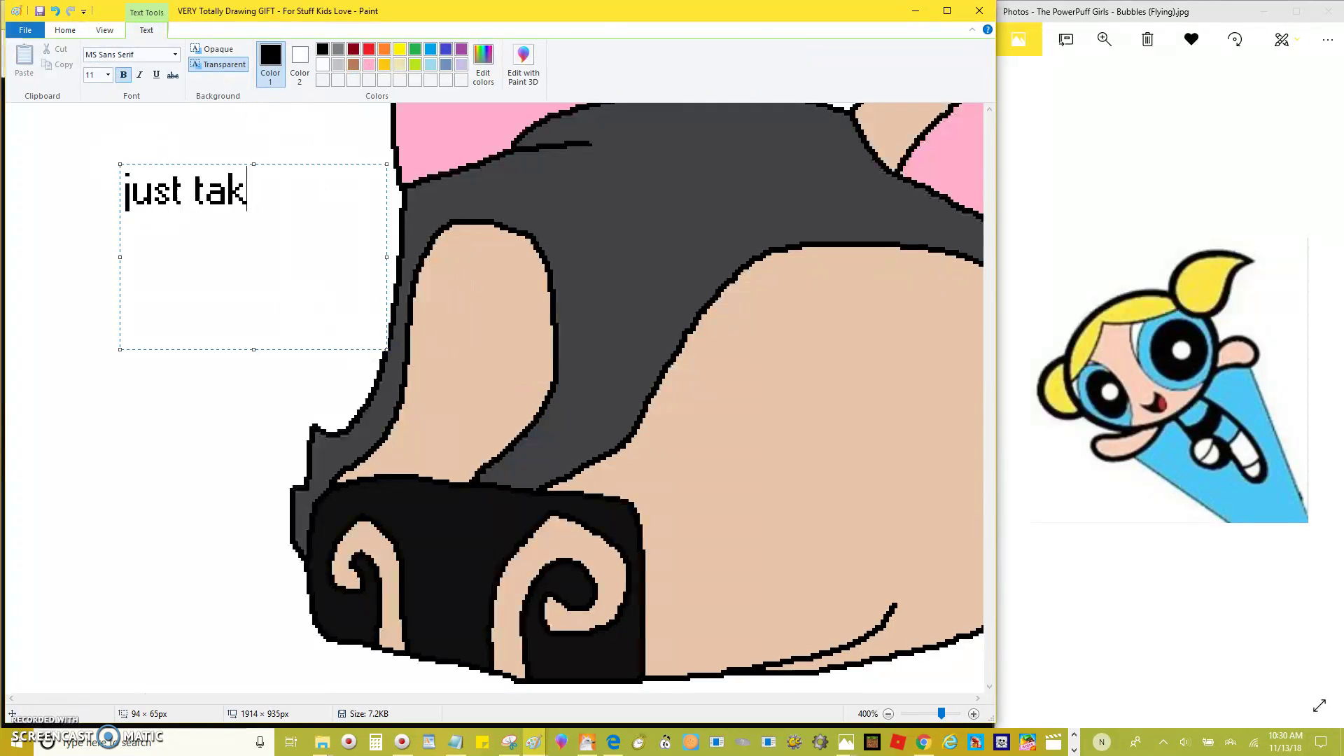
type("ing my time :3")
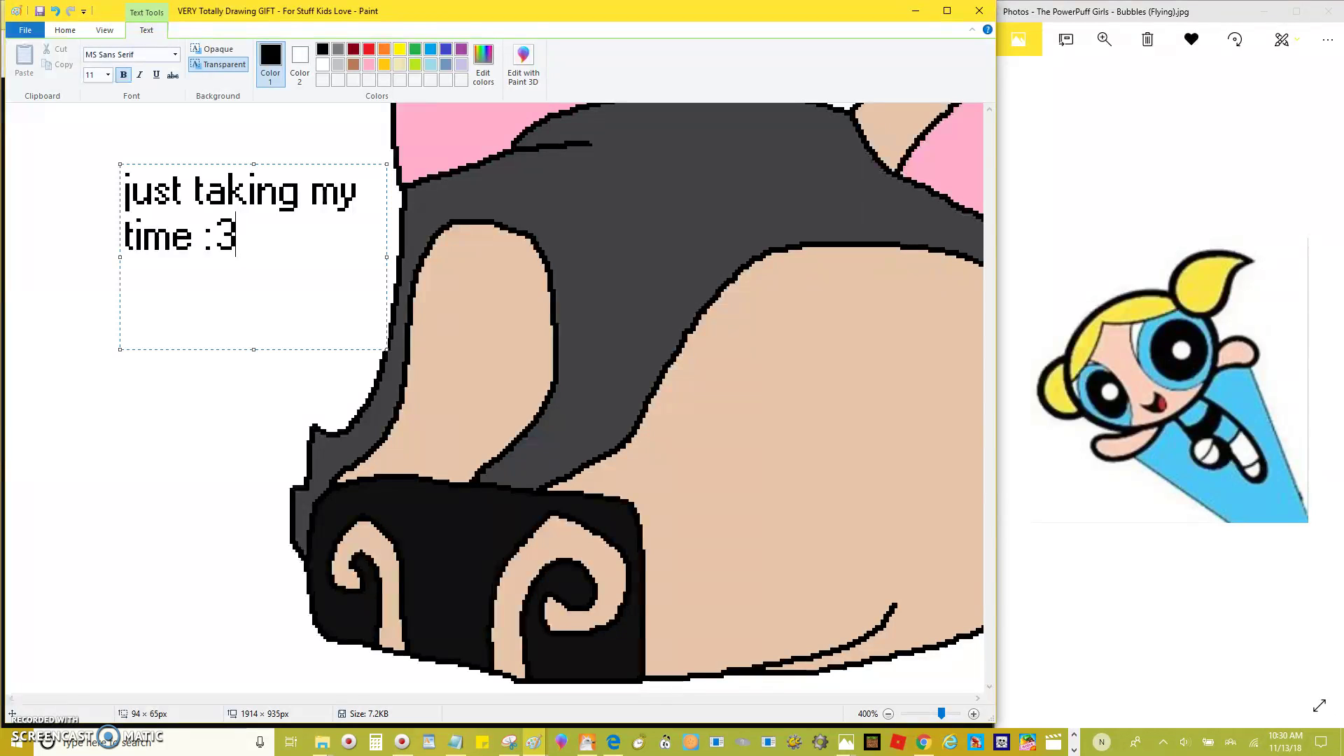
left_click(555, 300)
left_click(176, 55)
key("ctrl+z")
Step: Draw a rounded eye outline in each beige face patch, the right one larger and slanted, and fill both with white
mouse_move(424, 350)
left_mouse_down()
mouse_move(439, 280)
mouse_move(494, 268)
left_mouse_up()
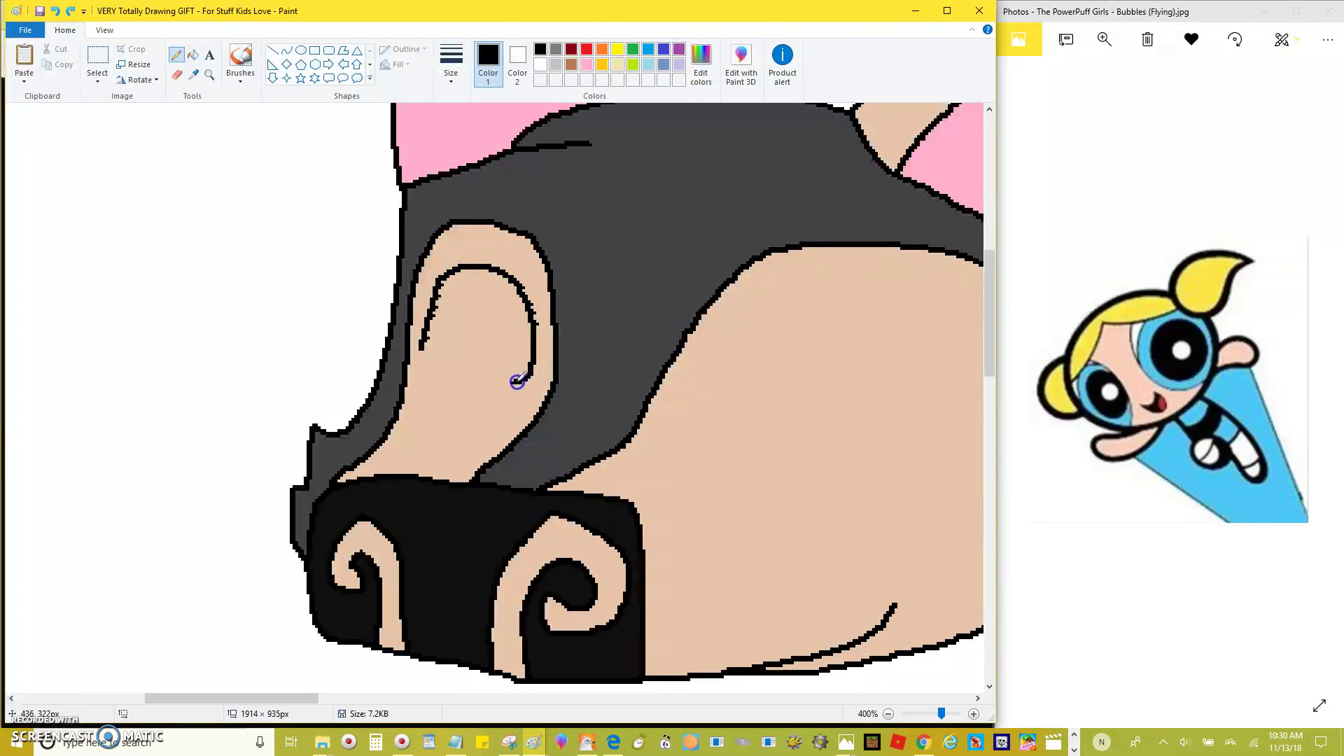
scroll(630, 346, "down", 1)
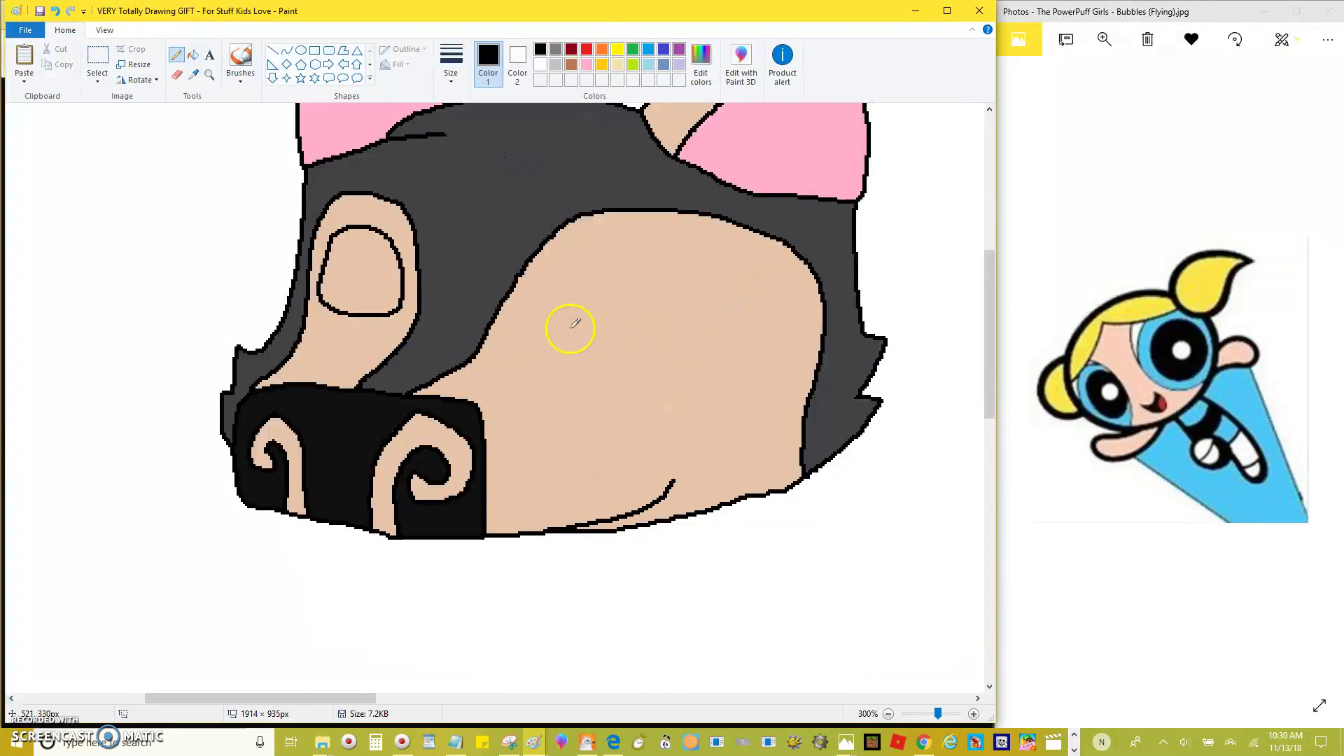
mouse_move(535, 299)
left_mouse_down()
mouse_move(588, 252)
mouse_move(637, 236)
left_mouse_up()
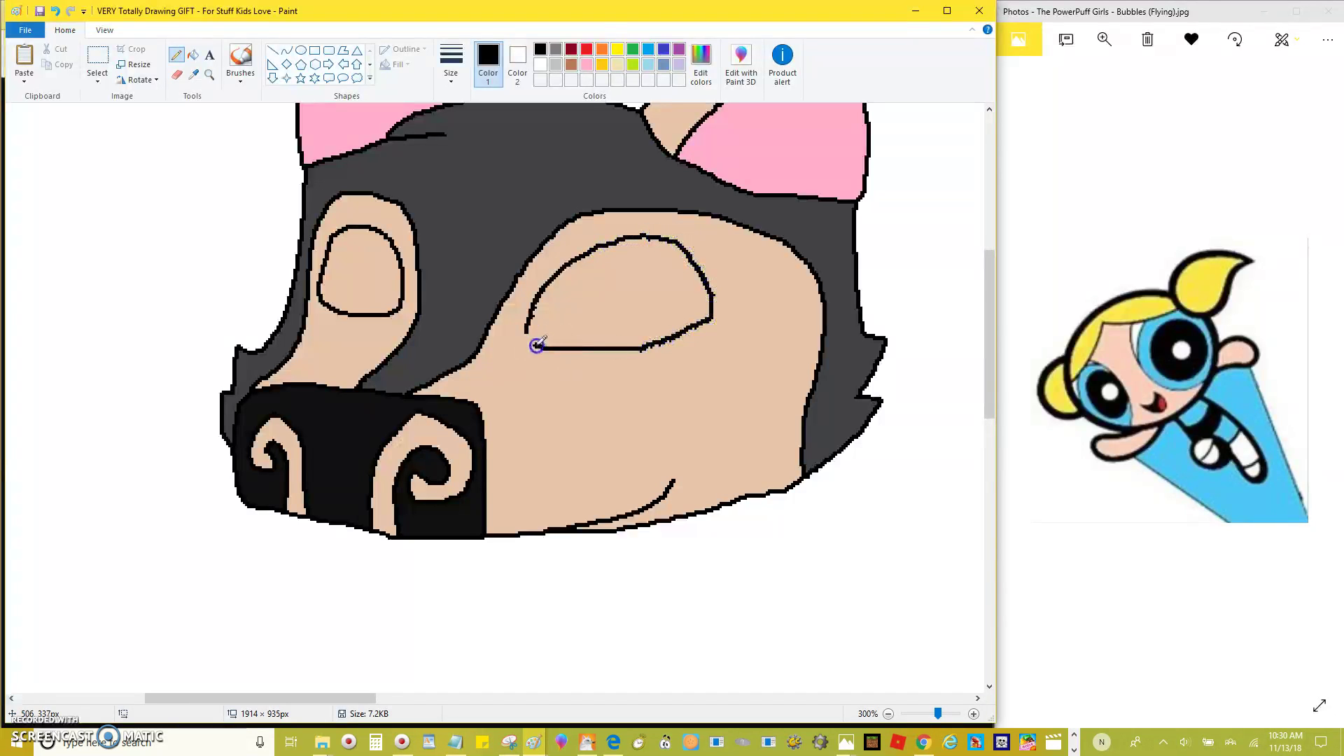
scroll(526, 334, "up", 1)
left_click(192, 55)
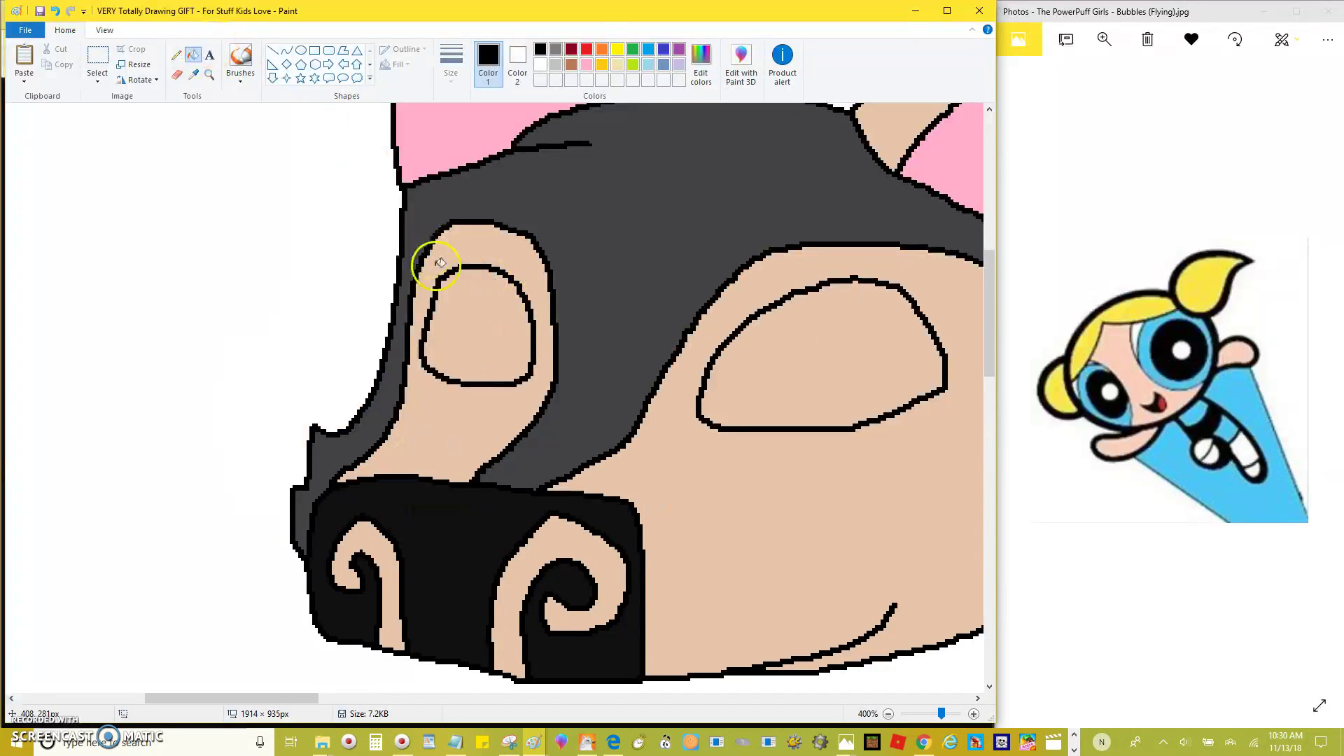
right_click(448, 301)
right_click(836, 350)
Step: Set a thinner pencil line and draw curved pupil and highlight edges inside both white eyes, undoing unwanted strokes
left_click(176, 55)
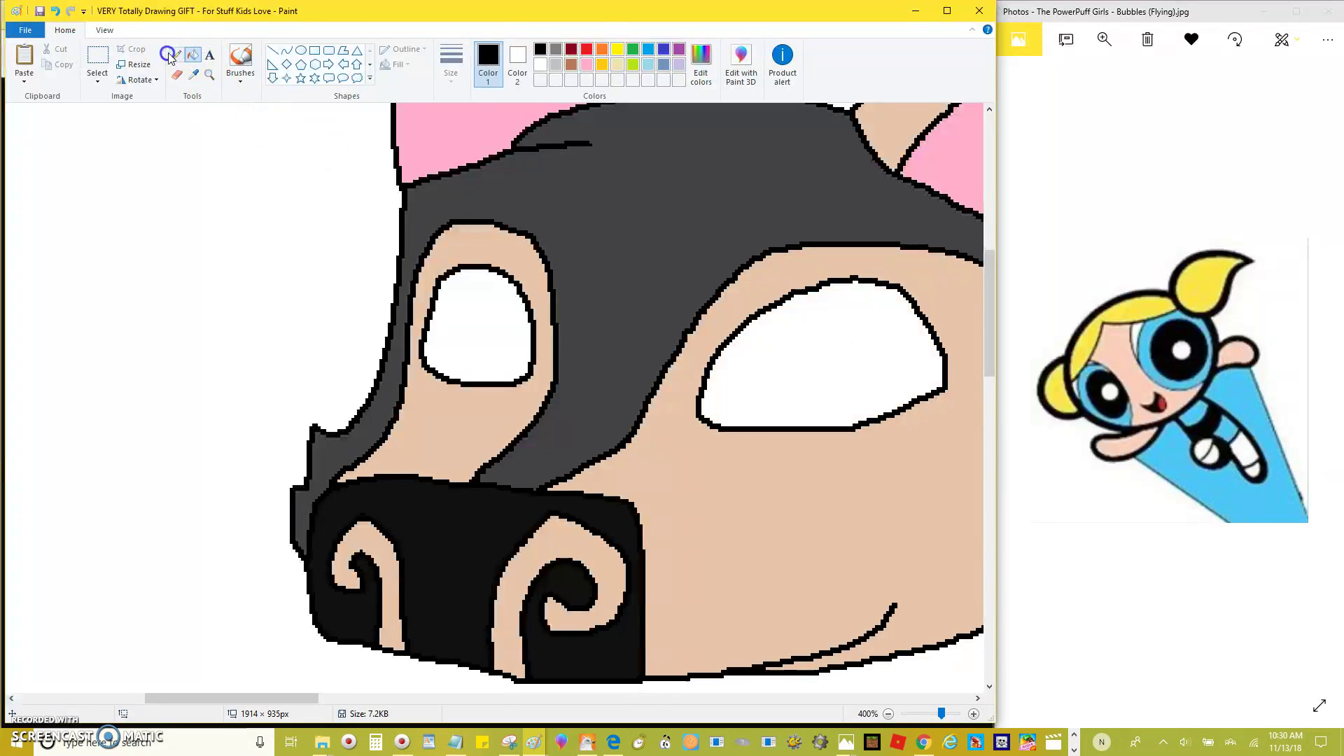
left_click(451, 67)
left_click(441, 118)
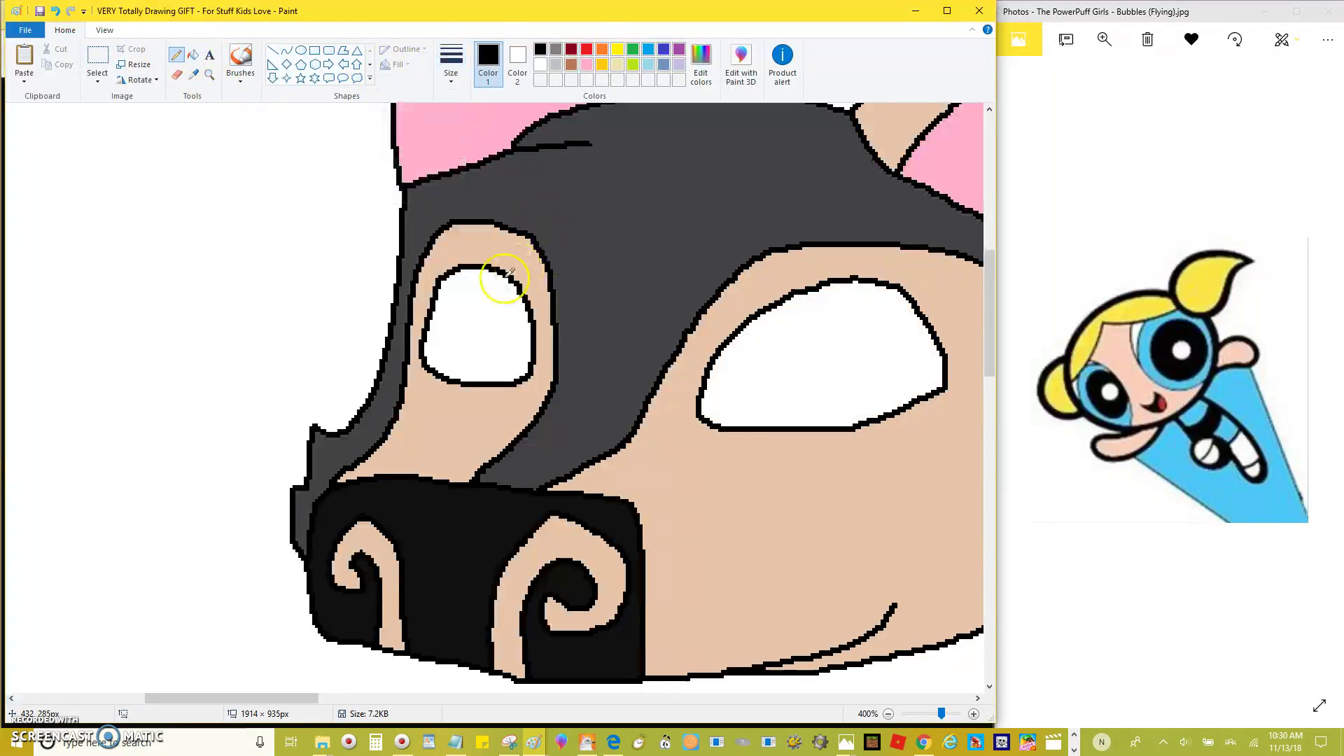
mouse_move(504, 283)
left_mouse_down()
mouse_move(490, 330)
mouse_move(526, 377)
left_mouse_up()
mouse_move(850, 307)
left_mouse_down()
mouse_move(834, 394)
mouse_move(845, 406)
mouse_move(823, 313)
mouse_move(837, 376)
mouse_move(878, 402)
mouse_move(920, 390)
mouse_move(942, 360)
left_mouse_up()
key("ctrl+z")
key("ctrl+z")
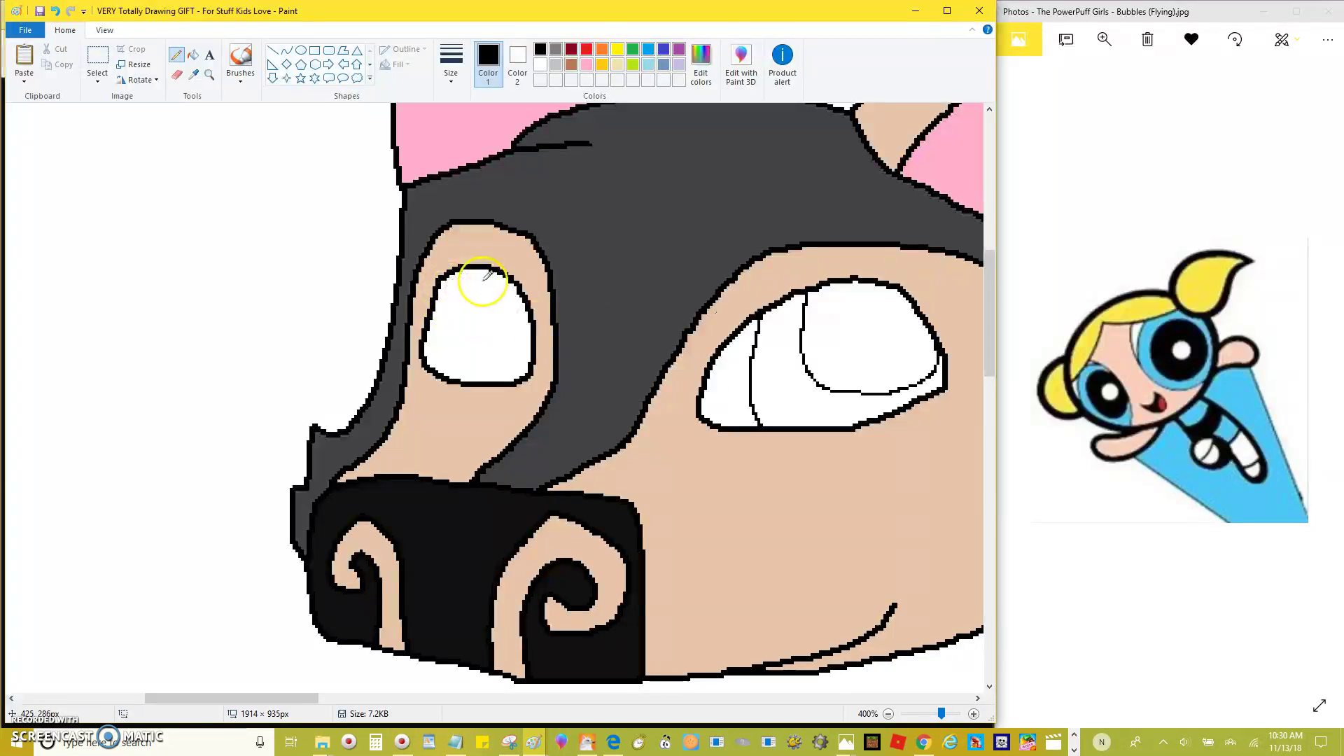
key("ctrl+z")
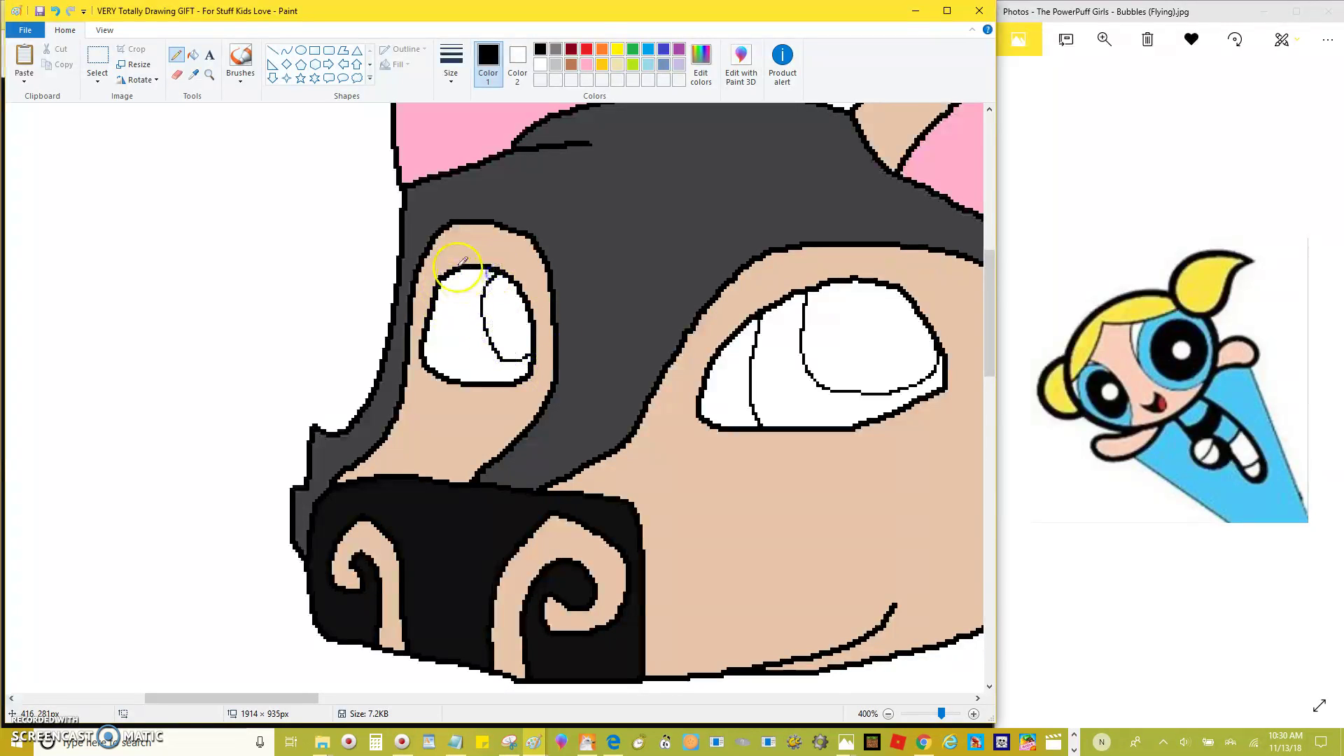
left_click_drag(472, 270, 451, 311)
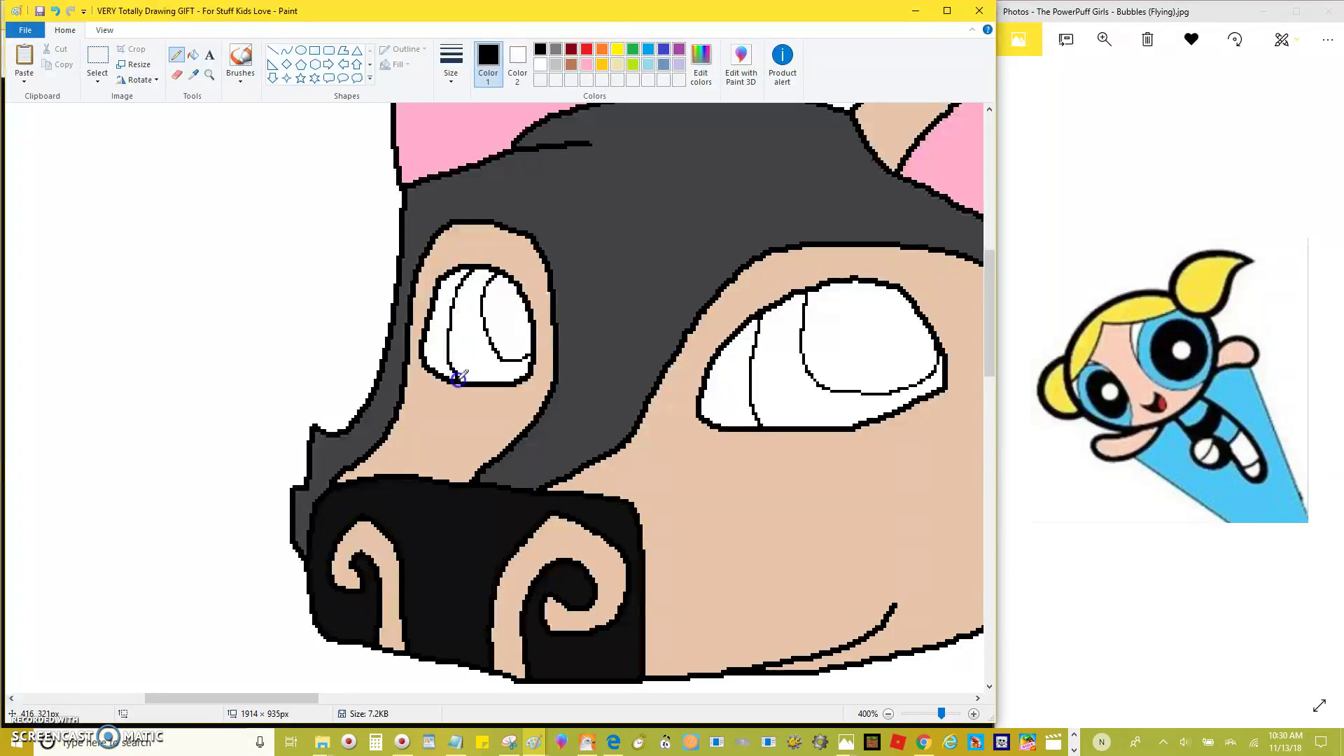
Step: Fill the pupil areas between the curved lines of both eyes with black
left_click(192, 54)
left_click(469, 351)
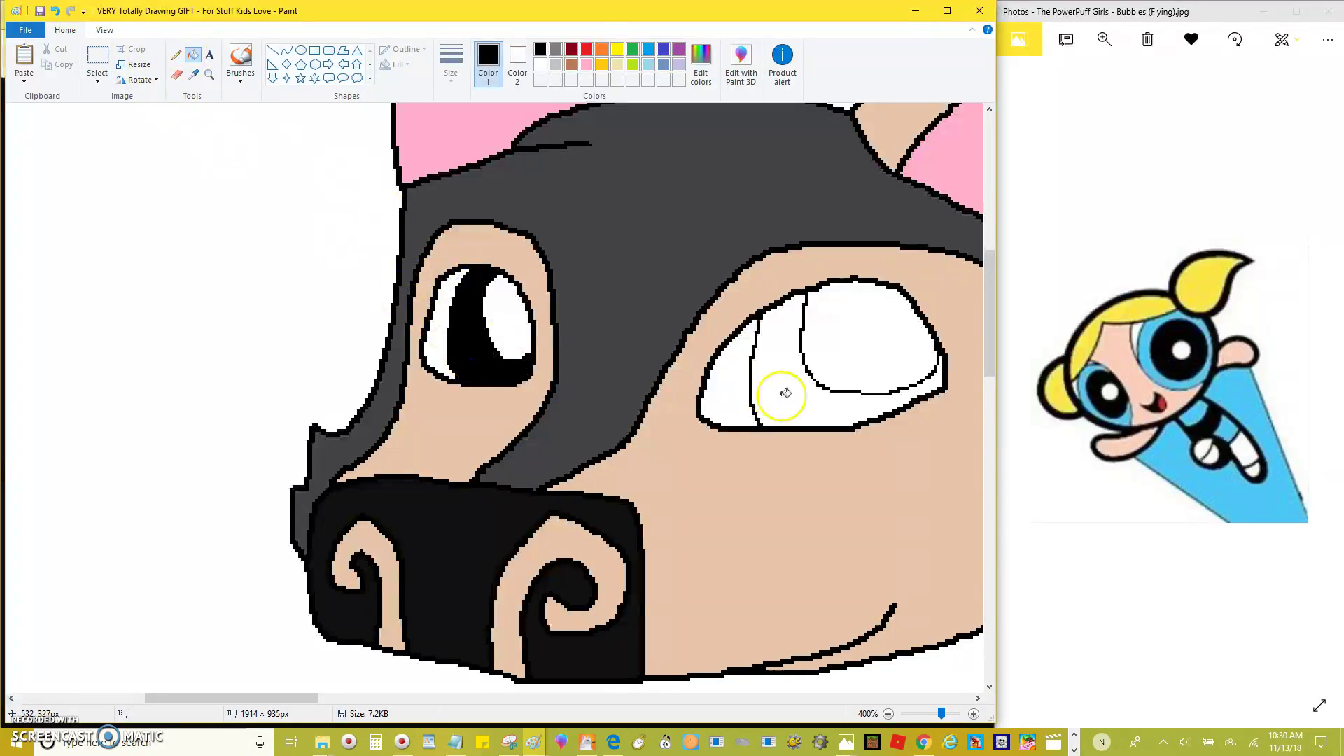
scroll(786, 393, "down", 2, "ctrl")
left_click(397, 238)
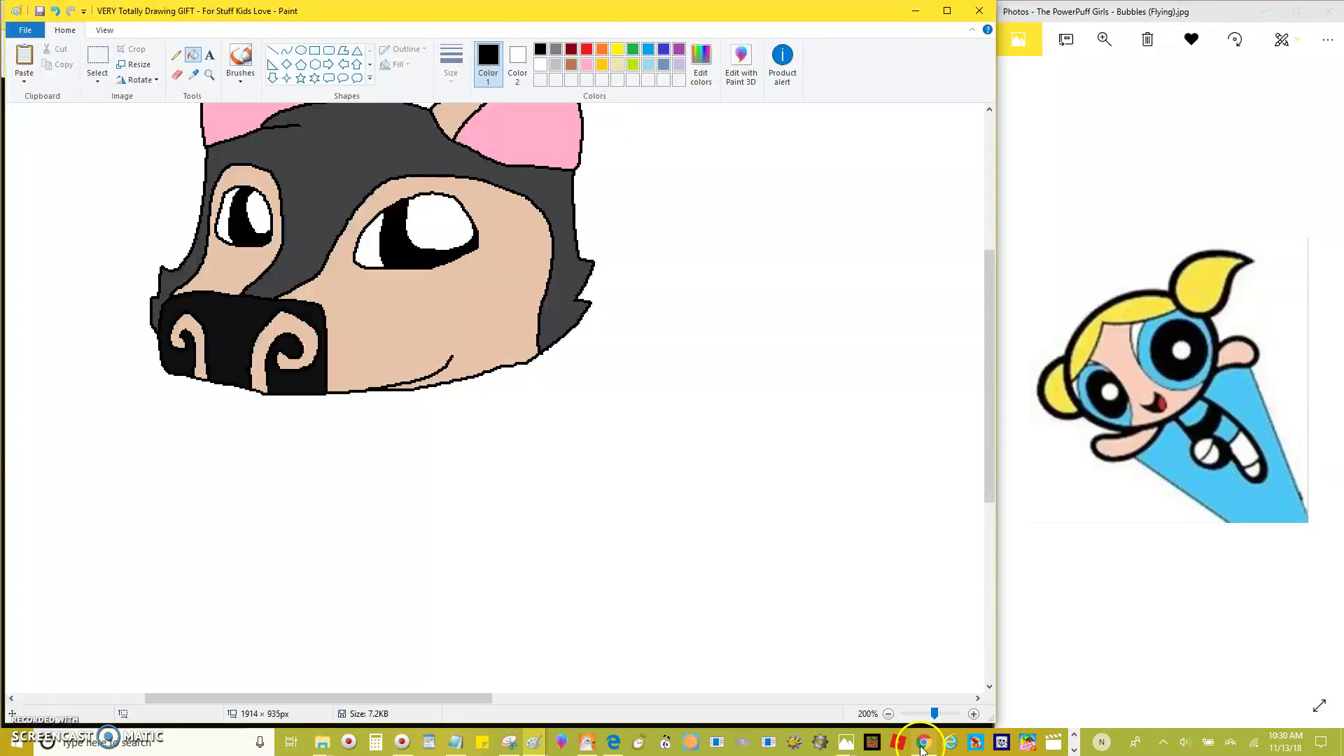
Step: Switch to Chrome to check the Stuff Kids Love channel, YouTube notifications and the family picture, and return to Paint
mouse_move(922, 749)
left_click(910, 672)
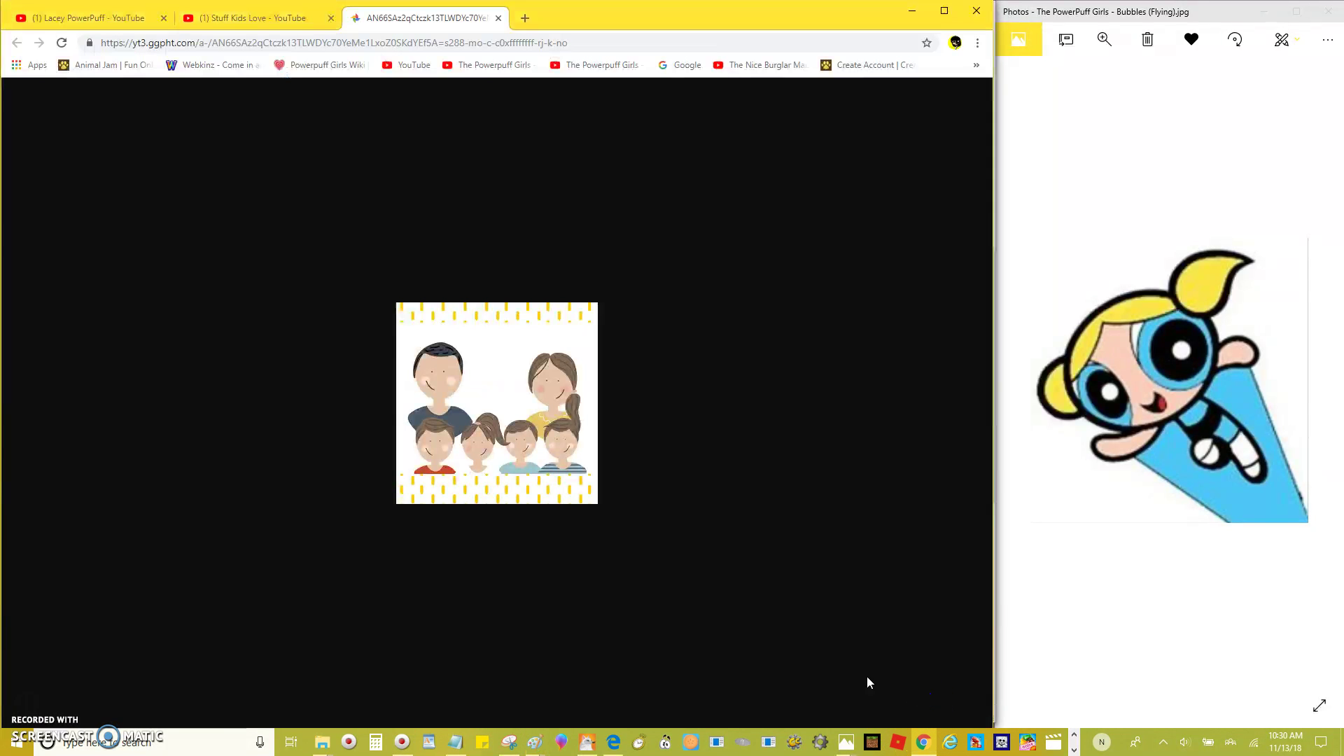
left_click(267, 25)
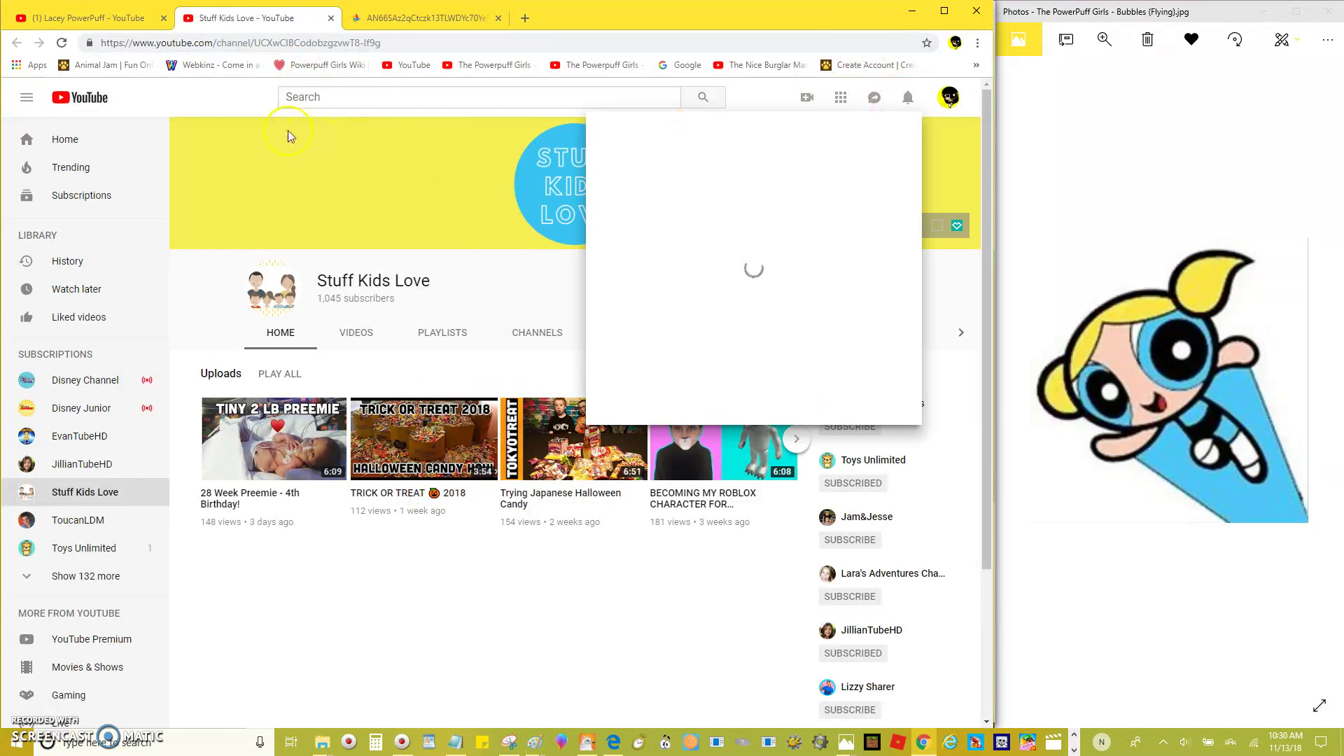
left_click(433, 263)
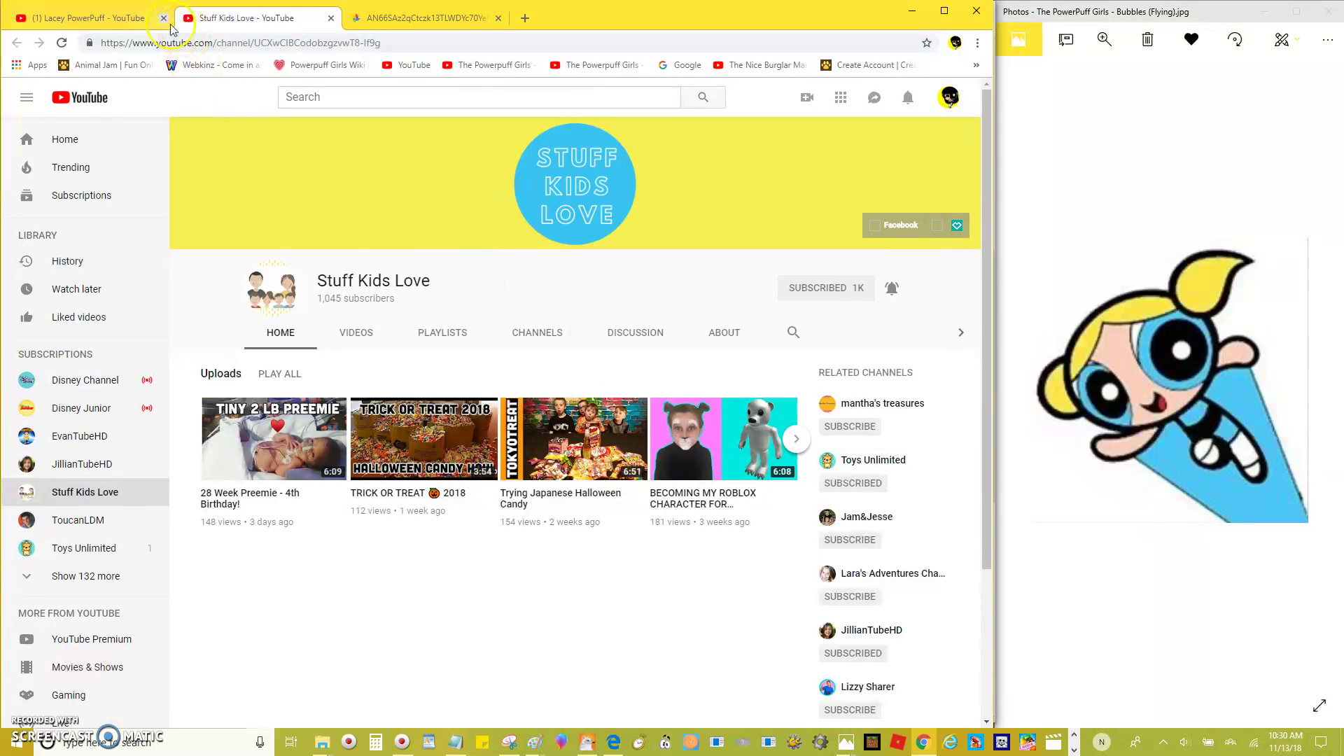
left_click(172, 25)
left_click(910, 100)
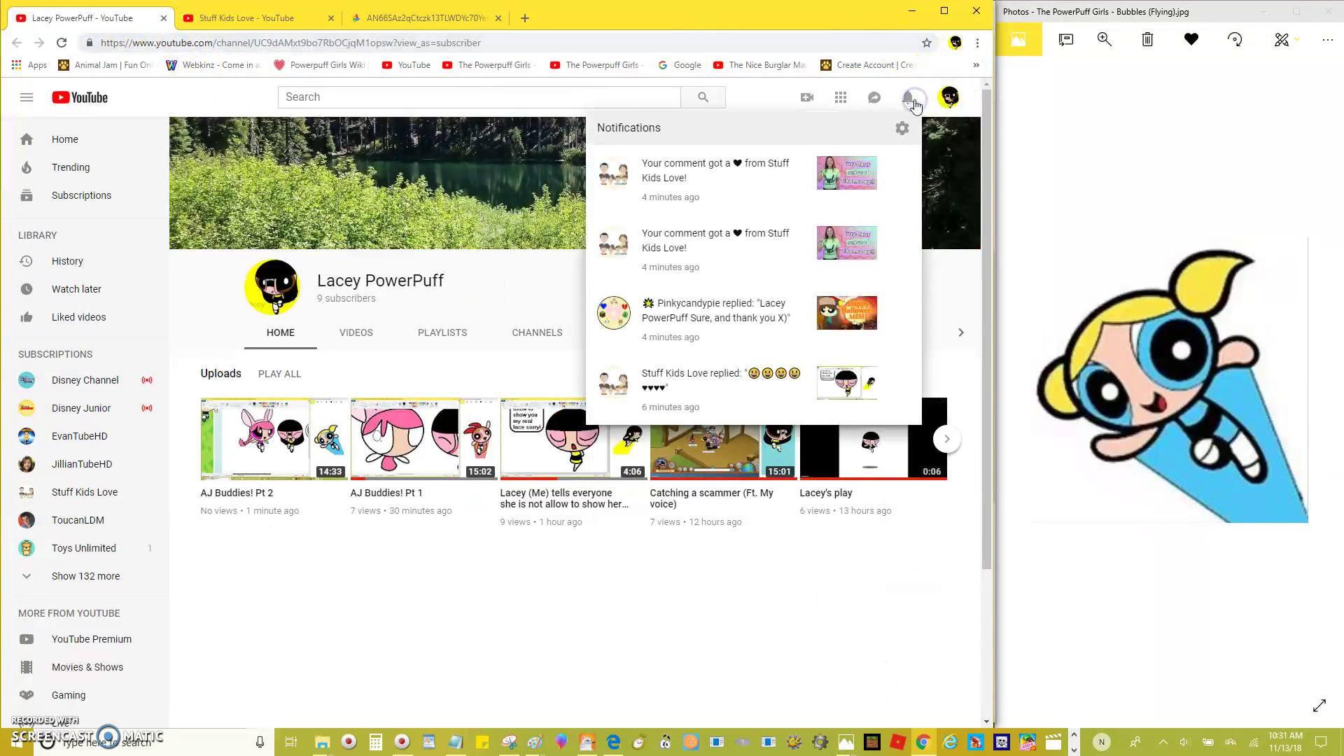
left_click(913, 100)
left_click(271, 21)
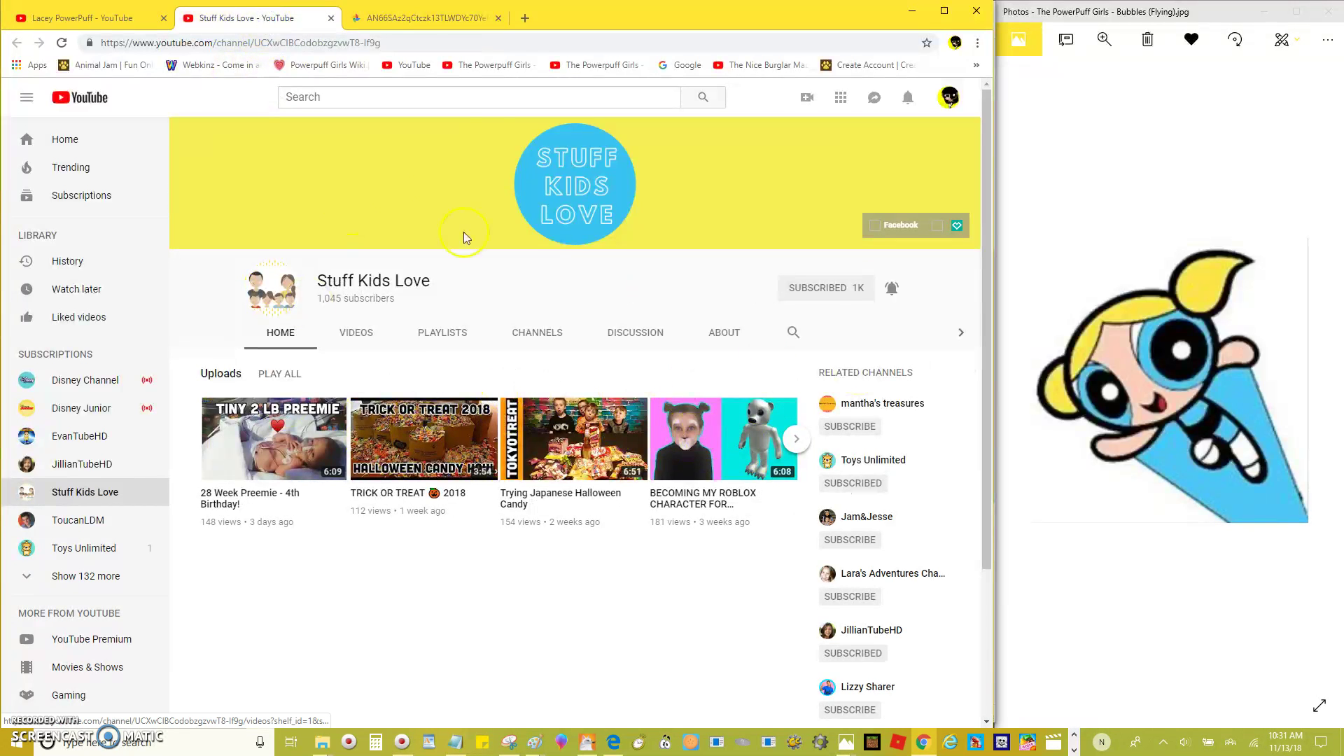
left_click(407, 19)
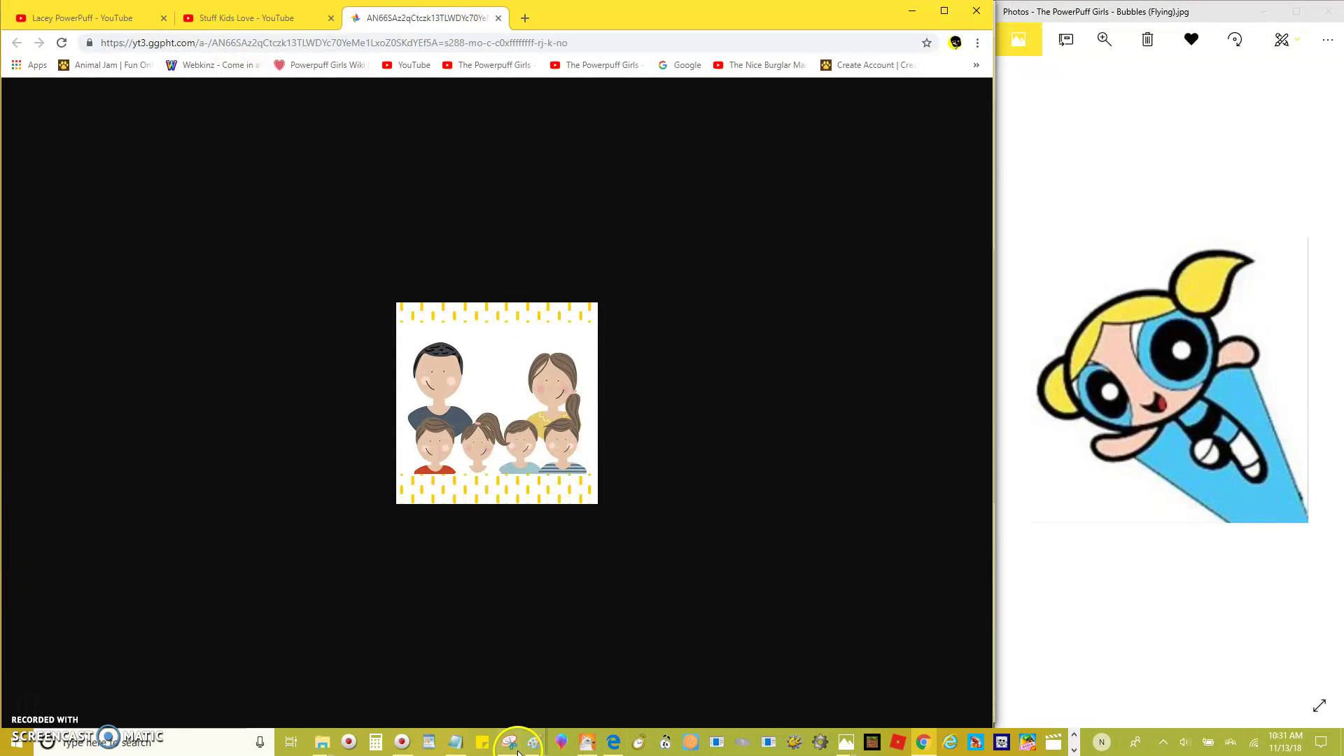
left_click(516, 741)
left_click(535, 743)
left_click(815, 691)
right_click(536, 741)
left_click(536, 740)
Step: Add the note "idk ur eye colors srry can u comment it plz? down below." beside the head, and undo it
left_click(192, 55)
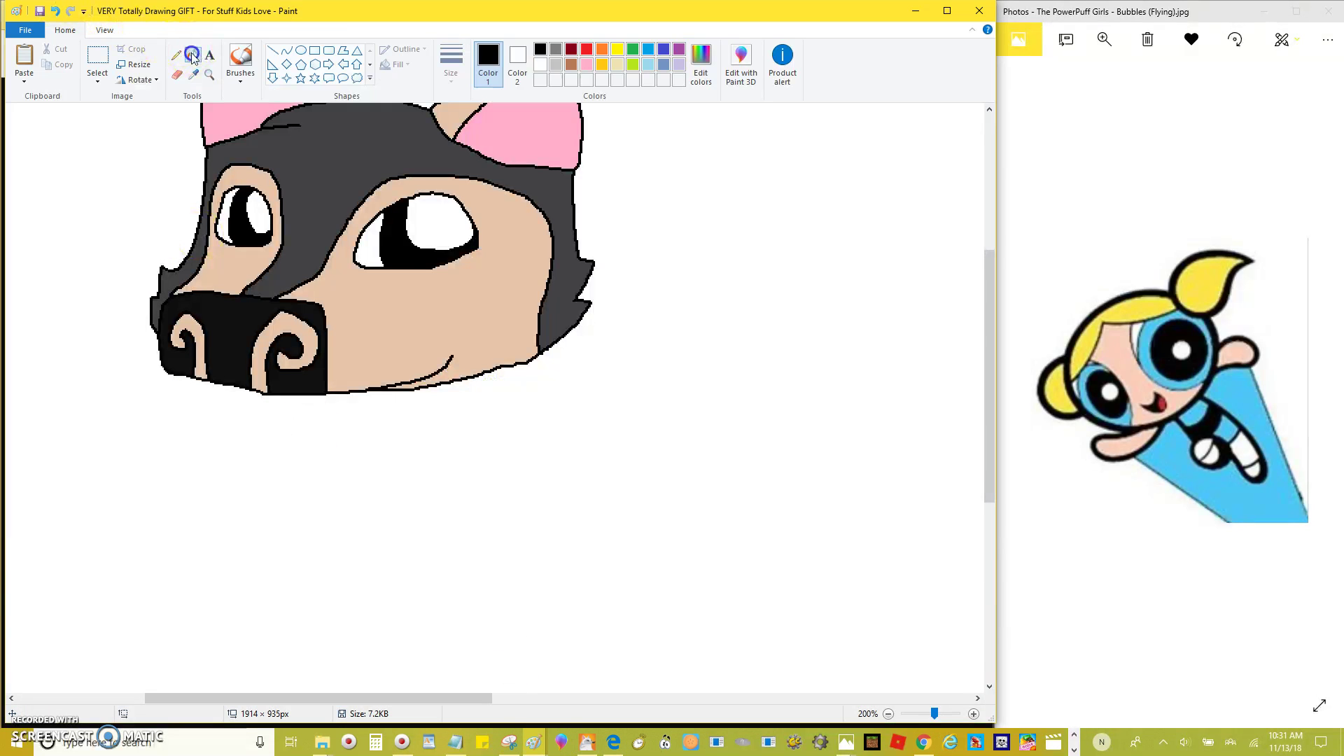
left_click_drag(92, 141, 241, 262)
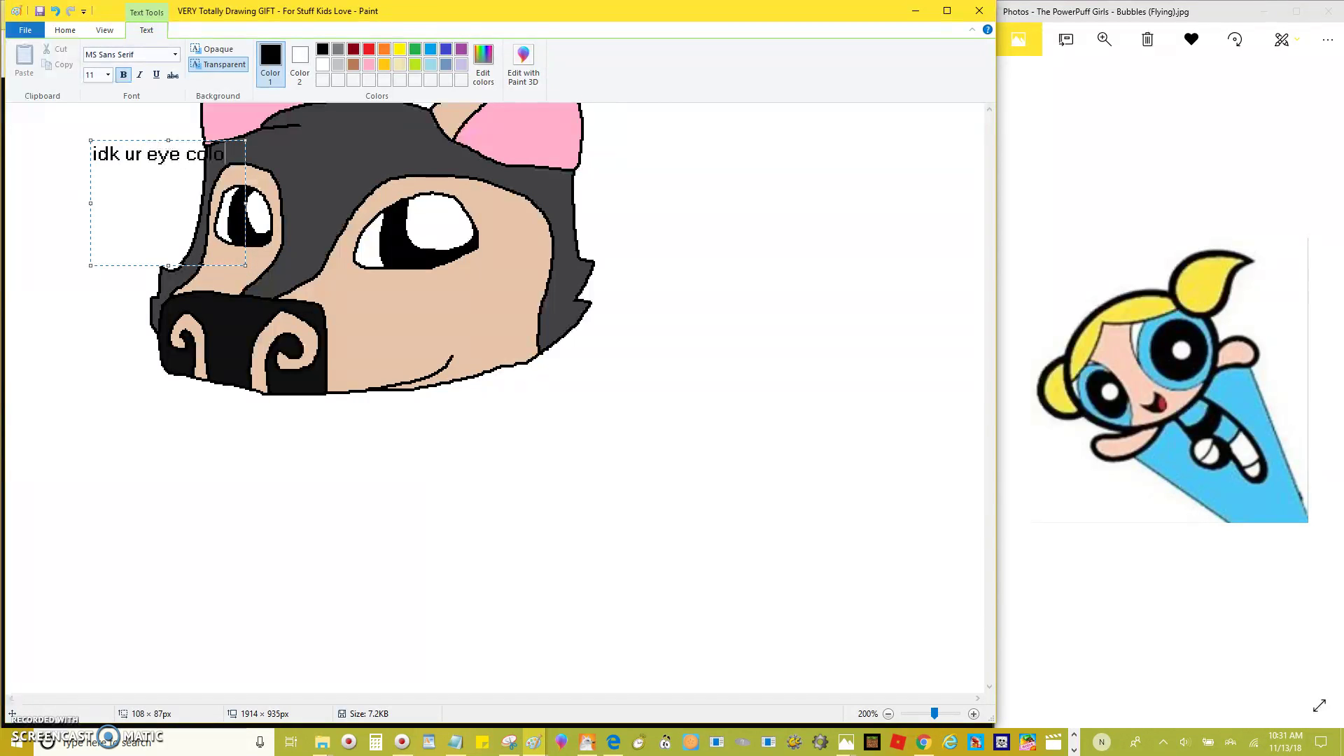
left_click(212, 161)
left_click_drag(222, 141, 173, 158)
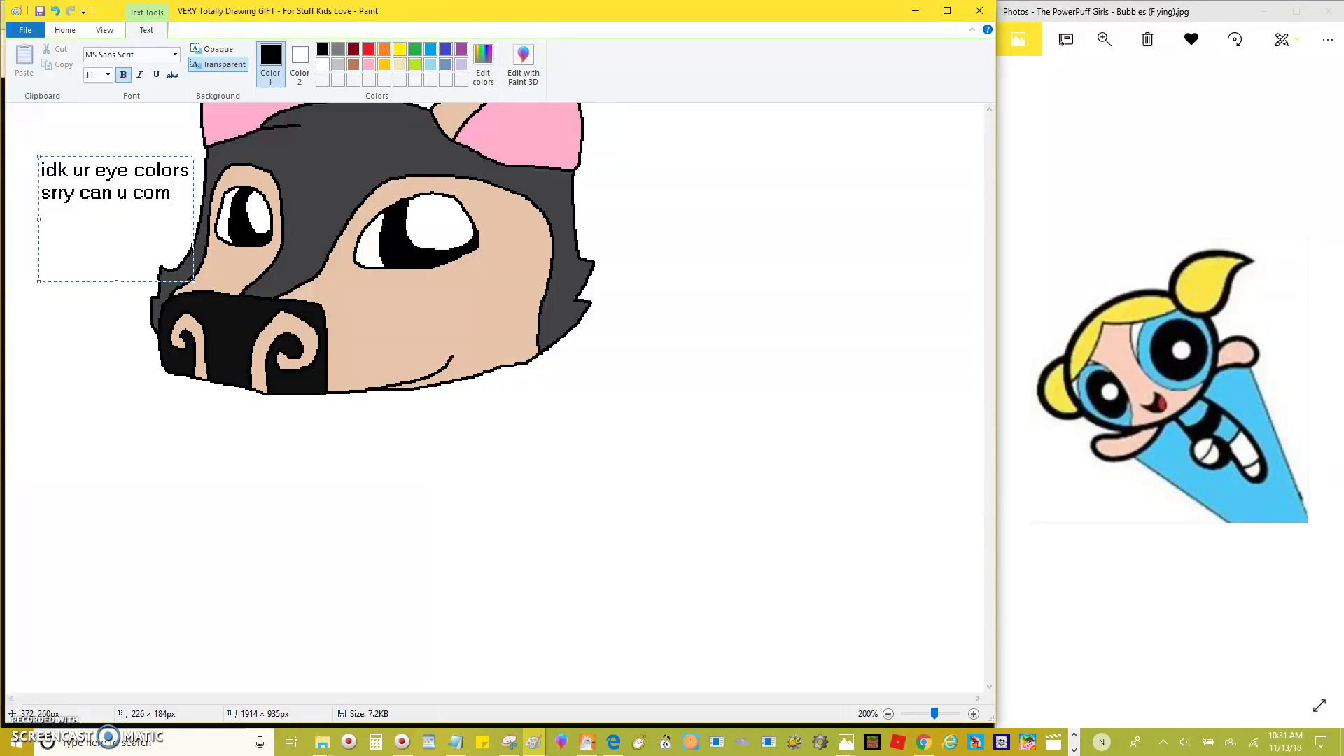
type("ent it plz? down below.")
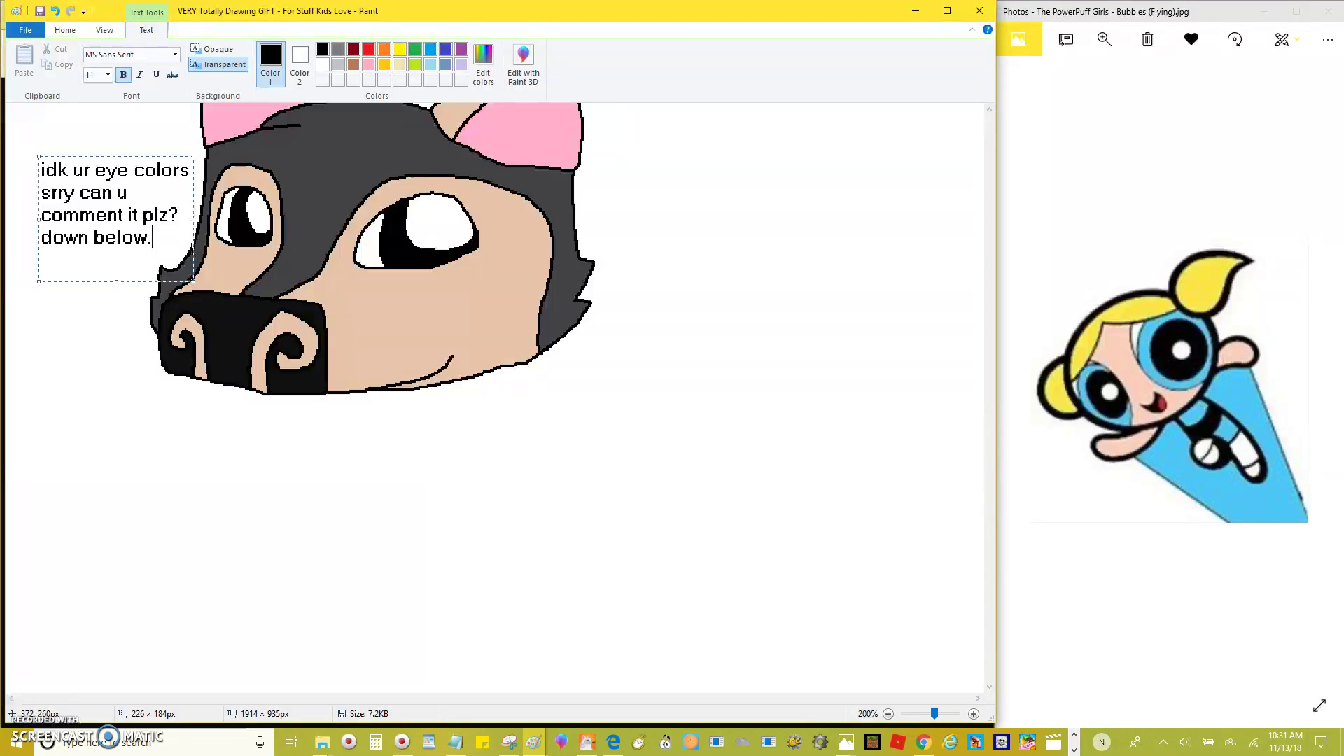
left_click(413, 225)
scroll(325, 210, "up", 1)
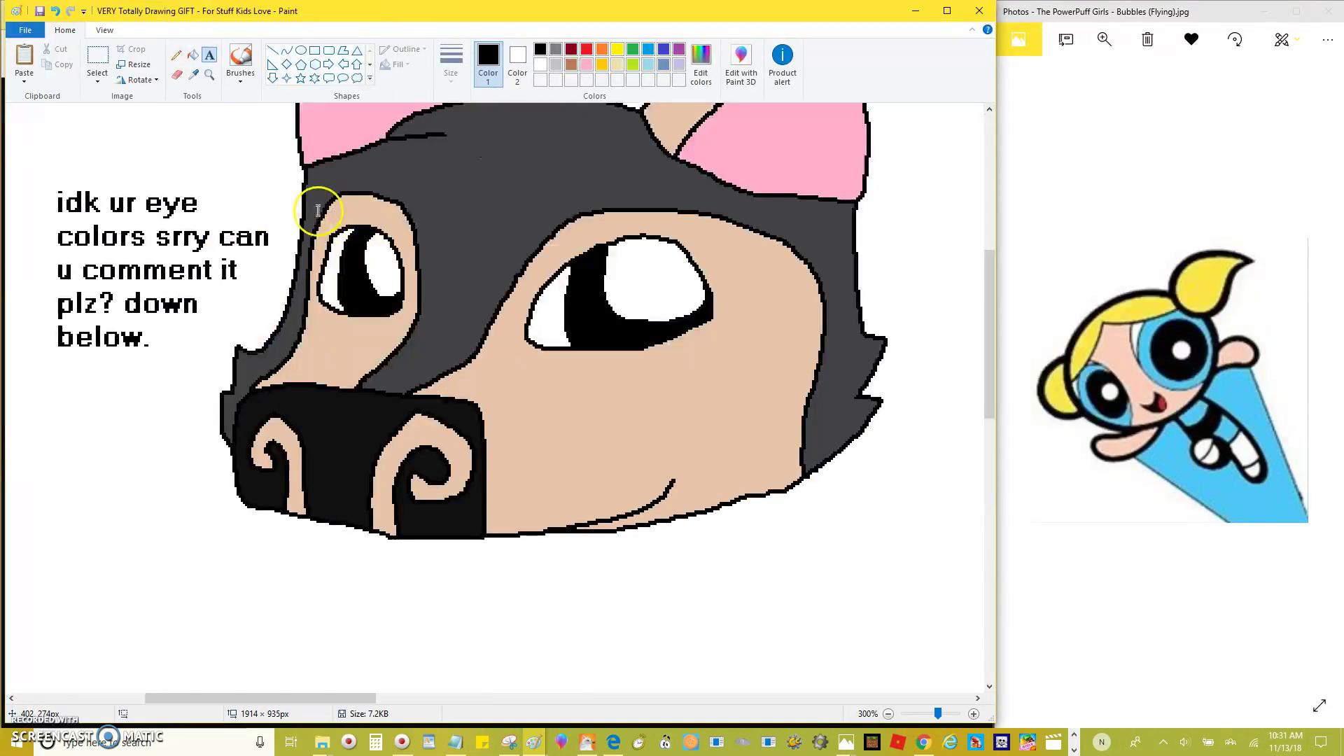
left_click(175, 55)
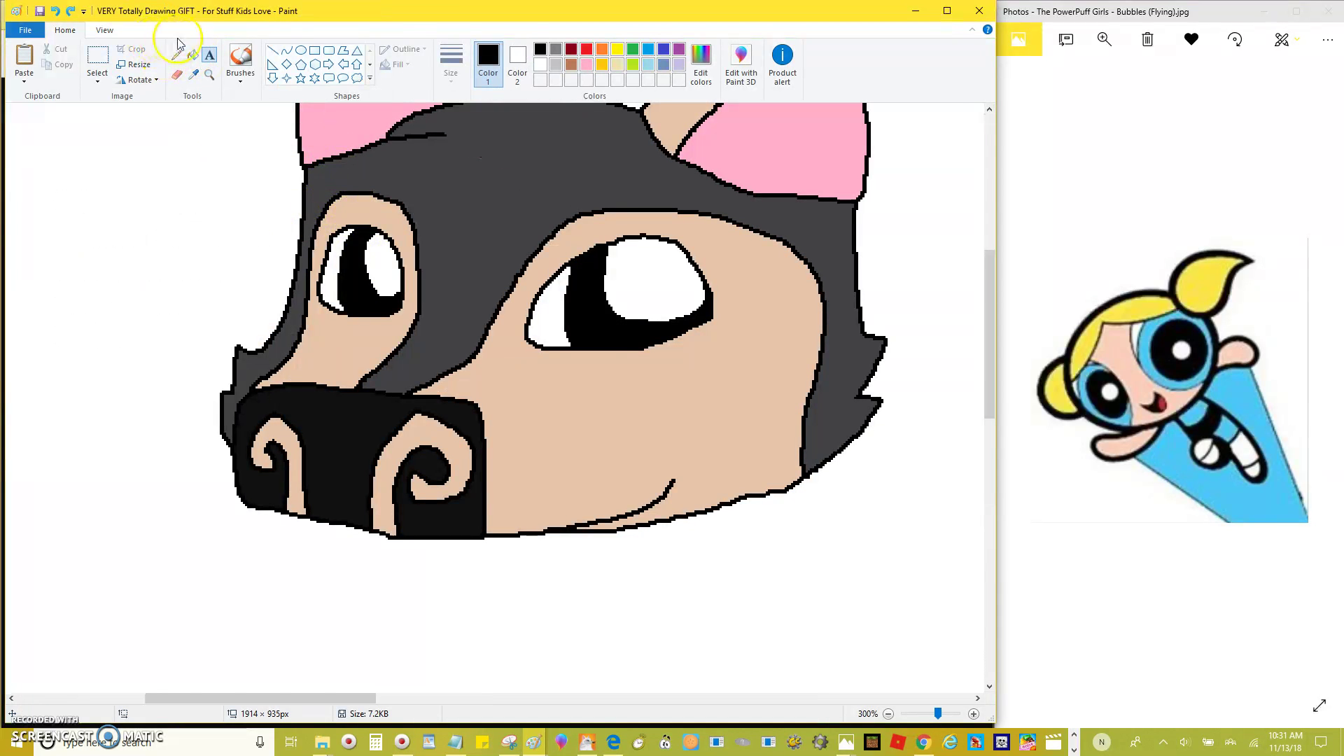
Step: Set a thicker pencil line and try jagged neck fur outlines below the head, undoing each one
left_click(451, 63)
scroll(653, 321, "down", 3)
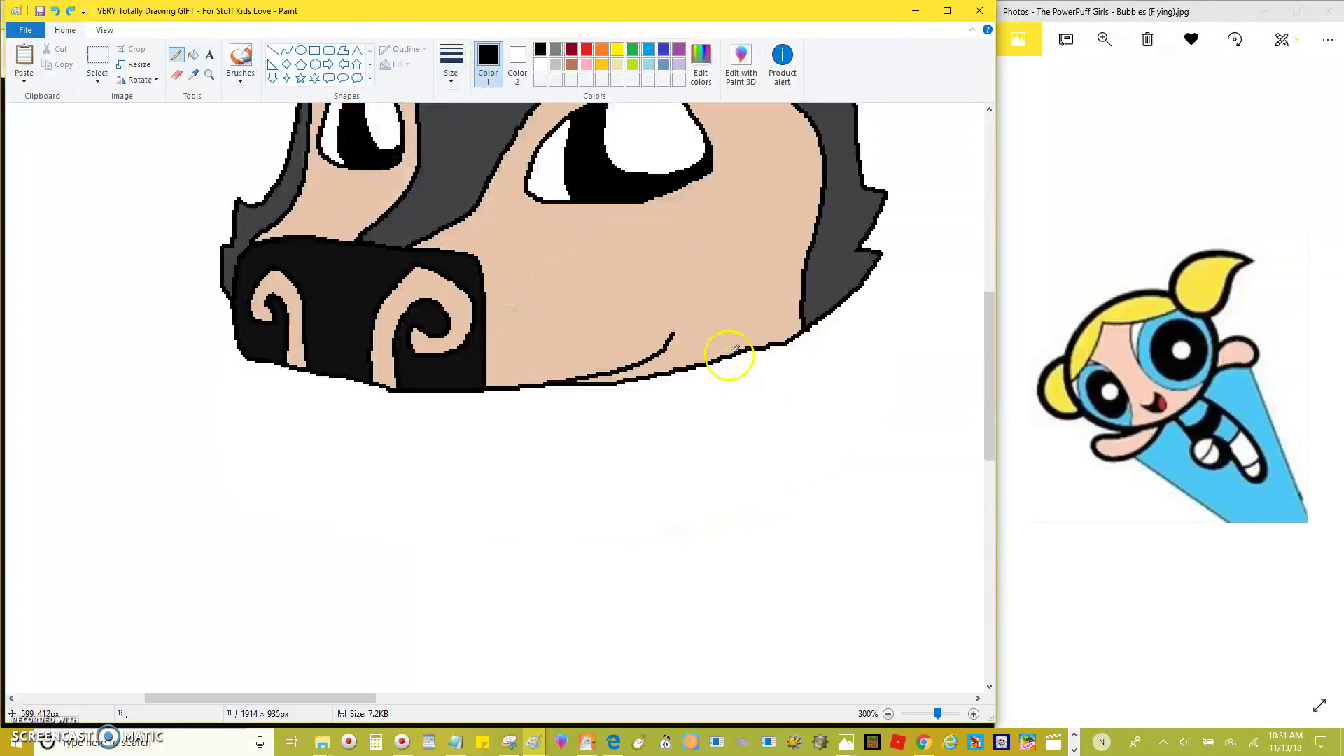
mouse_move(718, 359)
left_mouse_down()
mouse_move(748, 470)
mouse_move(672, 477)
mouse_move(696, 547)
mouse_move(765, 498)
left_mouse_up()
key("ctrl+z")
mouse_move(764, 348)
left_mouse_down()
mouse_move(797, 419)
mouse_move(836, 451)
mouse_move(744, 436)
mouse_move(765, 497)
mouse_move(879, 584)
mouse_move(799, 613)
mouse_move(635, 579)
mouse_move(567, 525)
mouse_move(565, 573)
mouse_move(522, 568)
mouse_move(472, 480)
mouse_move(438, 456)
left_mouse_up()
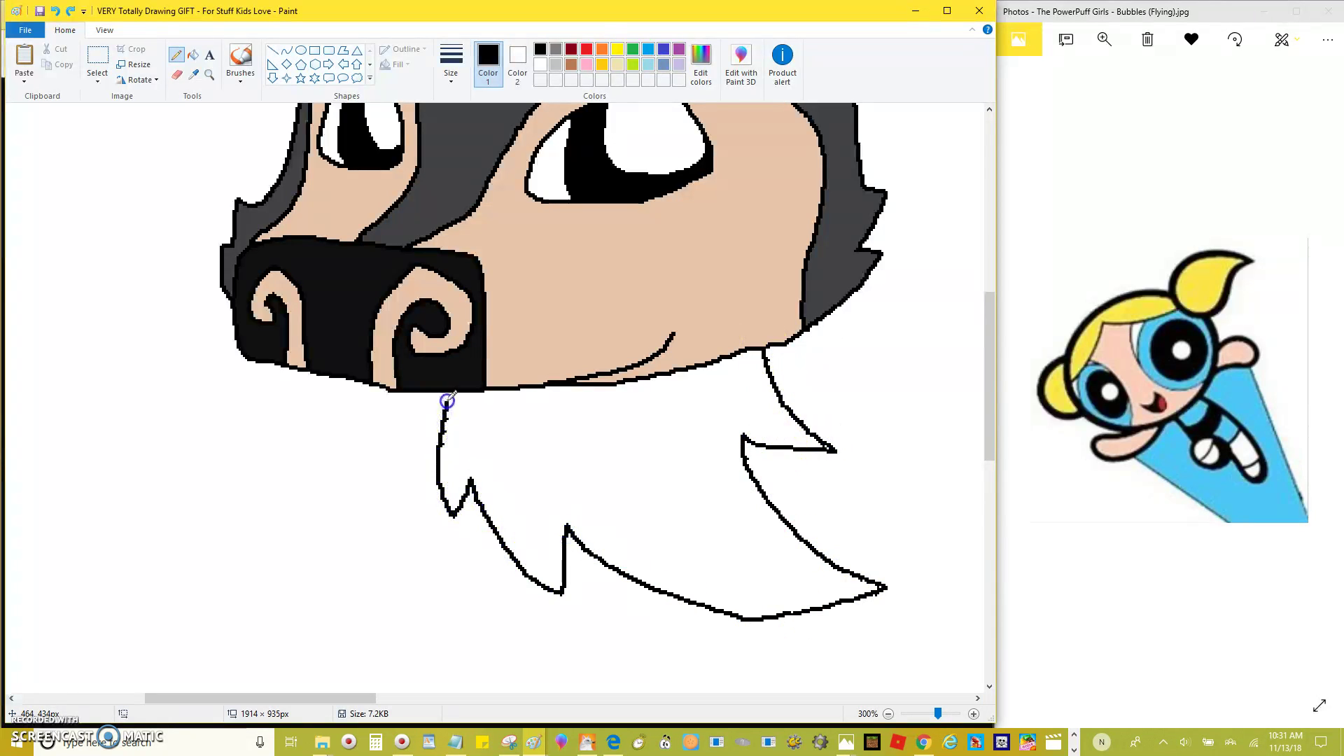
key("ctrl+z")
left_click_drag(449, 392, 435, 507)
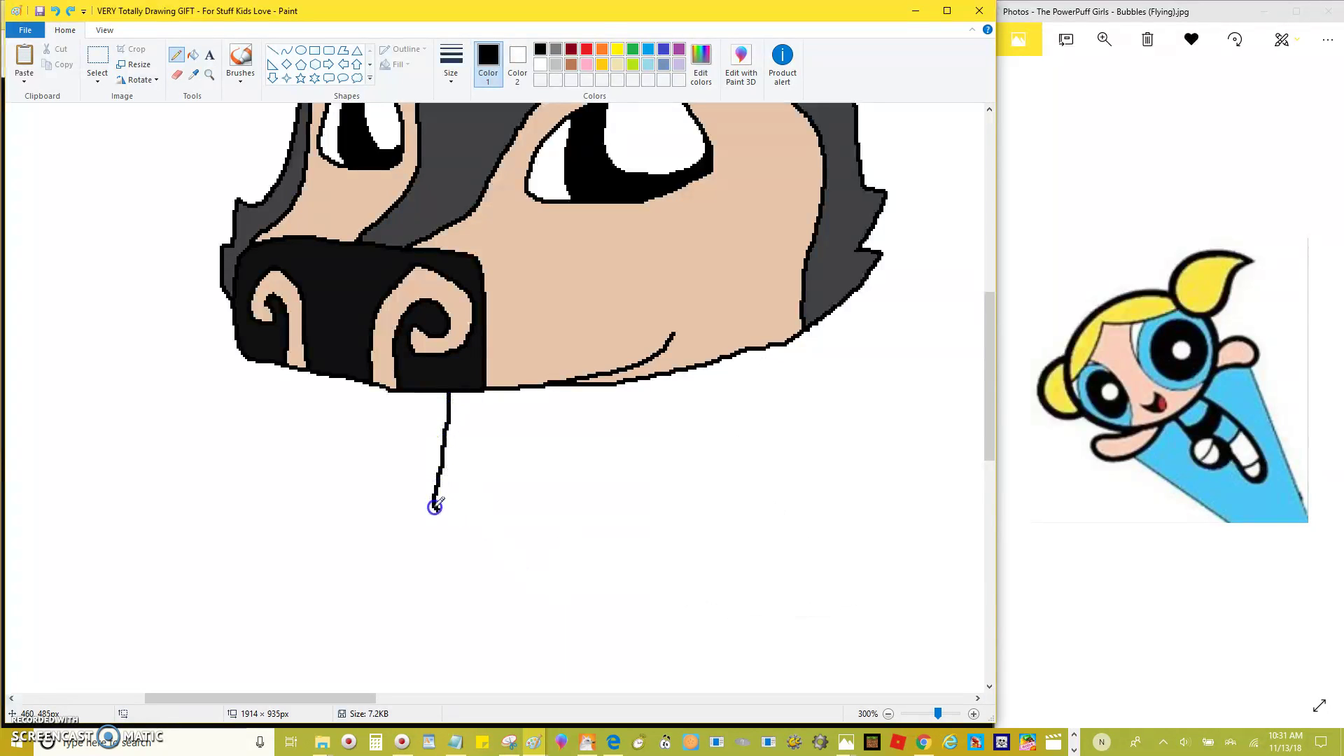
key("ctrl+z")
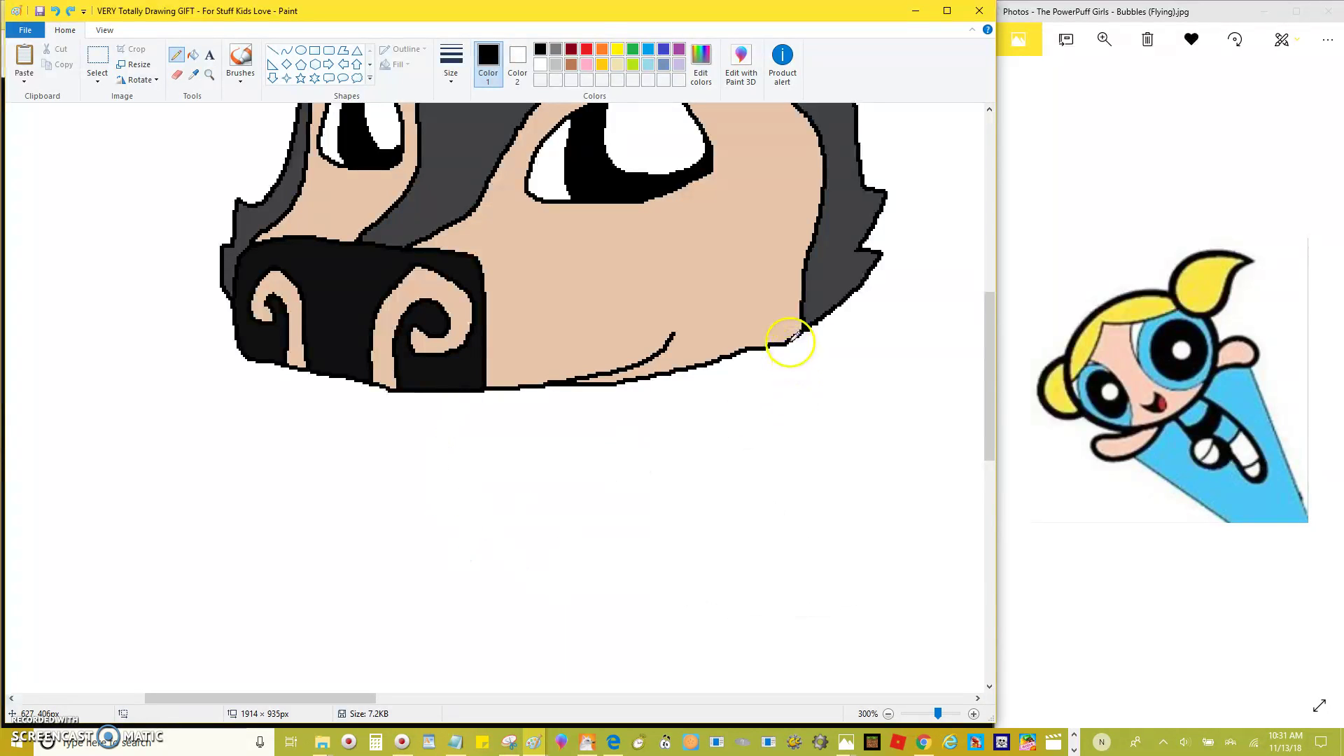
mouse_move(805, 326)
left_mouse_down()
mouse_move(883, 383)
mouse_move(782, 412)
mouse_move(861, 493)
mouse_move(919, 509)
mouse_move(761, 534)
mouse_move(642, 531)
mouse_move(591, 512)
mouse_move(629, 572)
mouse_move(583, 567)
mouse_move(469, 505)
mouse_move(453, 470)
mouse_move(438, 491)
mouse_move(424, 461)
mouse_move(434, 394)
left_mouse_up()
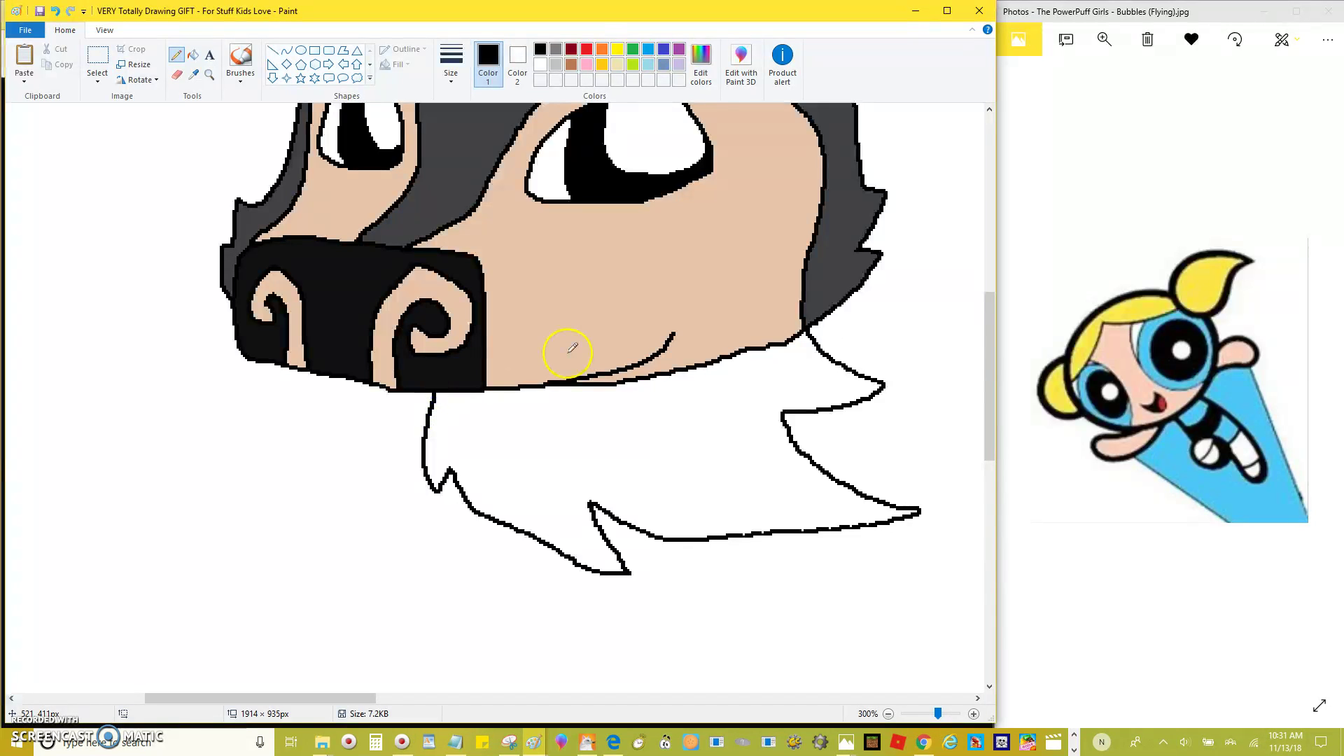
key("ctrl+z")
Step: Draw a jagged neck fur outline from the back of the jaw to below the snout, with curved fur lines inside
mouse_move(808, 326)
left_mouse_down()
mouse_move(835, 402)
mouse_move(870, 436)
mouse_move(824, 441)
mouse_move(883, 560)
mouse_move(825, 577)
mouse_move(680, 574)
mouse_move(645, 546)
mouse_move(654, 591)
mouse_move(616, 603)
mouse_move(548, 585)
left_mouse_up()
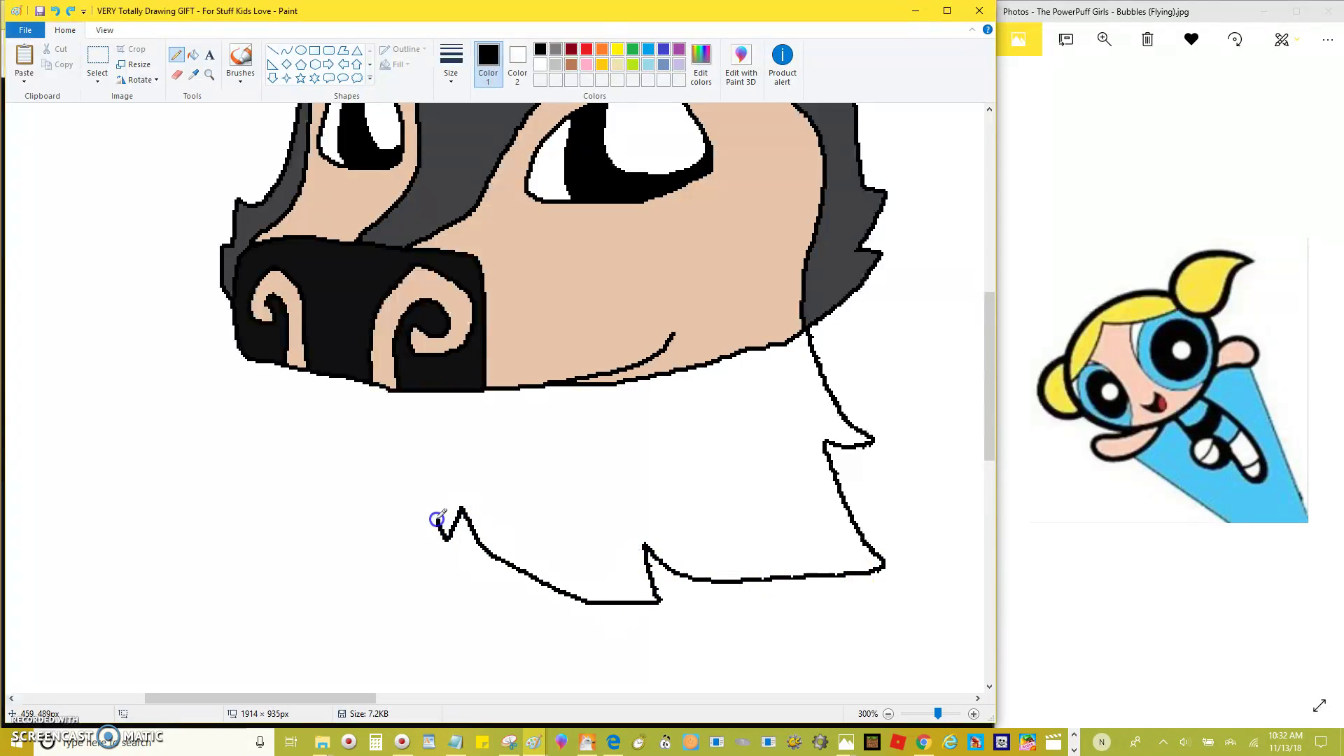
mouse_move(518, 420)
left_mouse_down()
mouse_move(551, 504)
mouse_move(593, 539)
mouse_move(586, 460)
mouse_move(617, 429)
mouse_move(683, 508)
mouse_move(555, 477)
left_mouse_up()
key("ctrl+z")
Step: Paste the copied family picture onto the canvas, and undo it
scroll(539, 444, "down", 2)
key("ctrl+v")
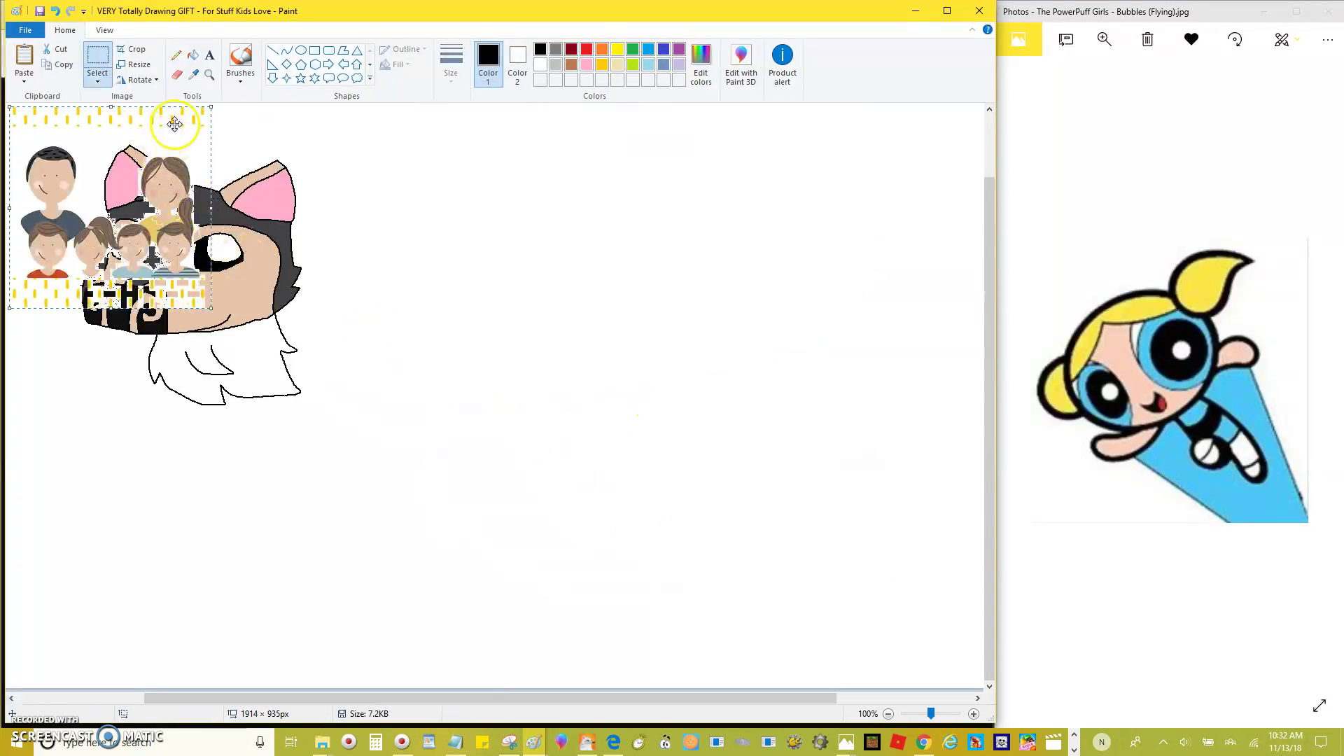
left_click(179, 57)
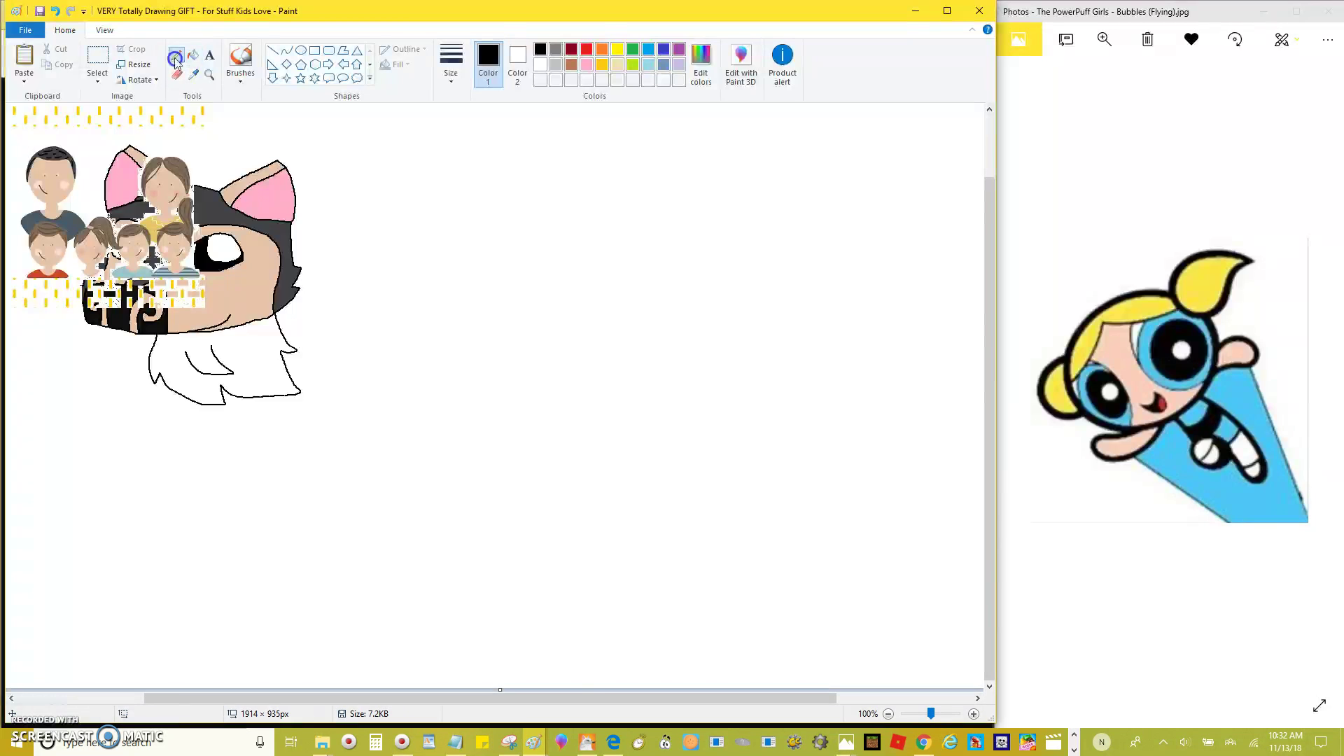
scroll(616, 640, "up", 2)
key("ctrl+z")
scroll(665, 505, "down", 5)
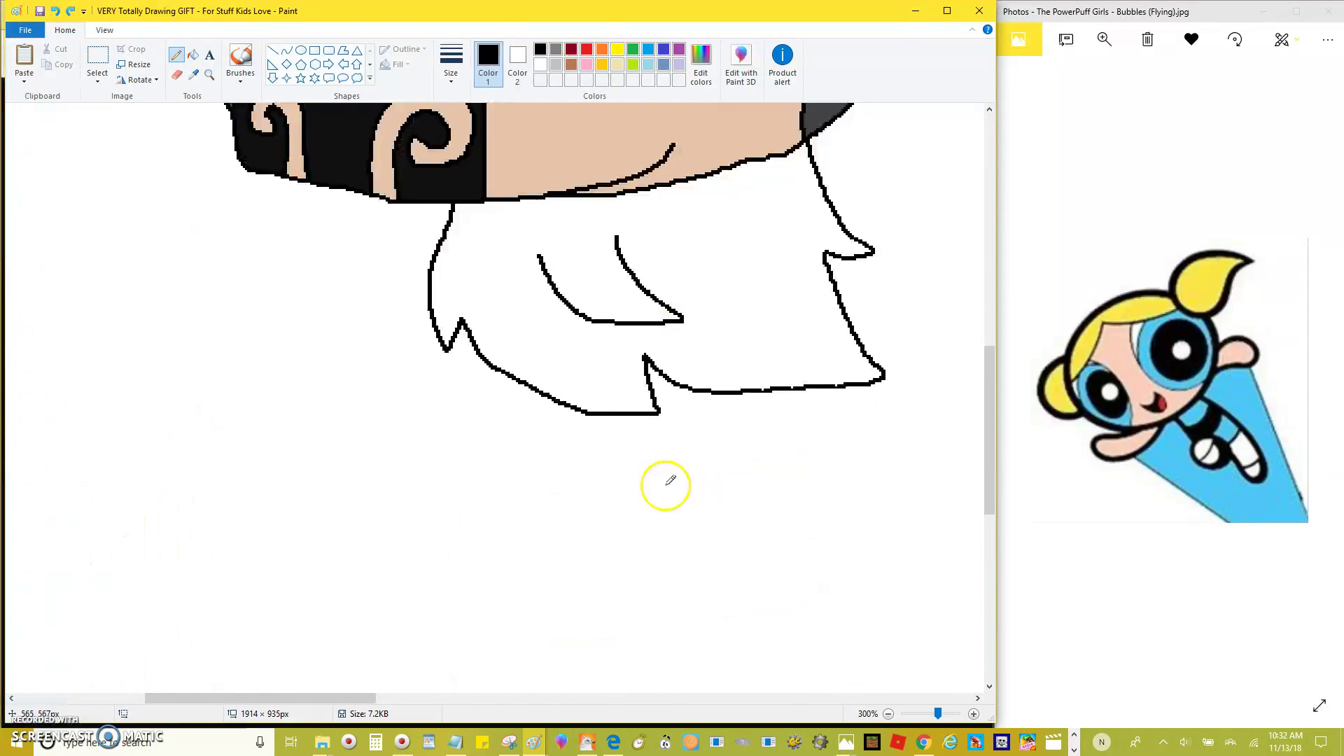
Step: Try front leg outlines below the neck fur, undoing each one
left_click_drag(296, 699, 325, 700)
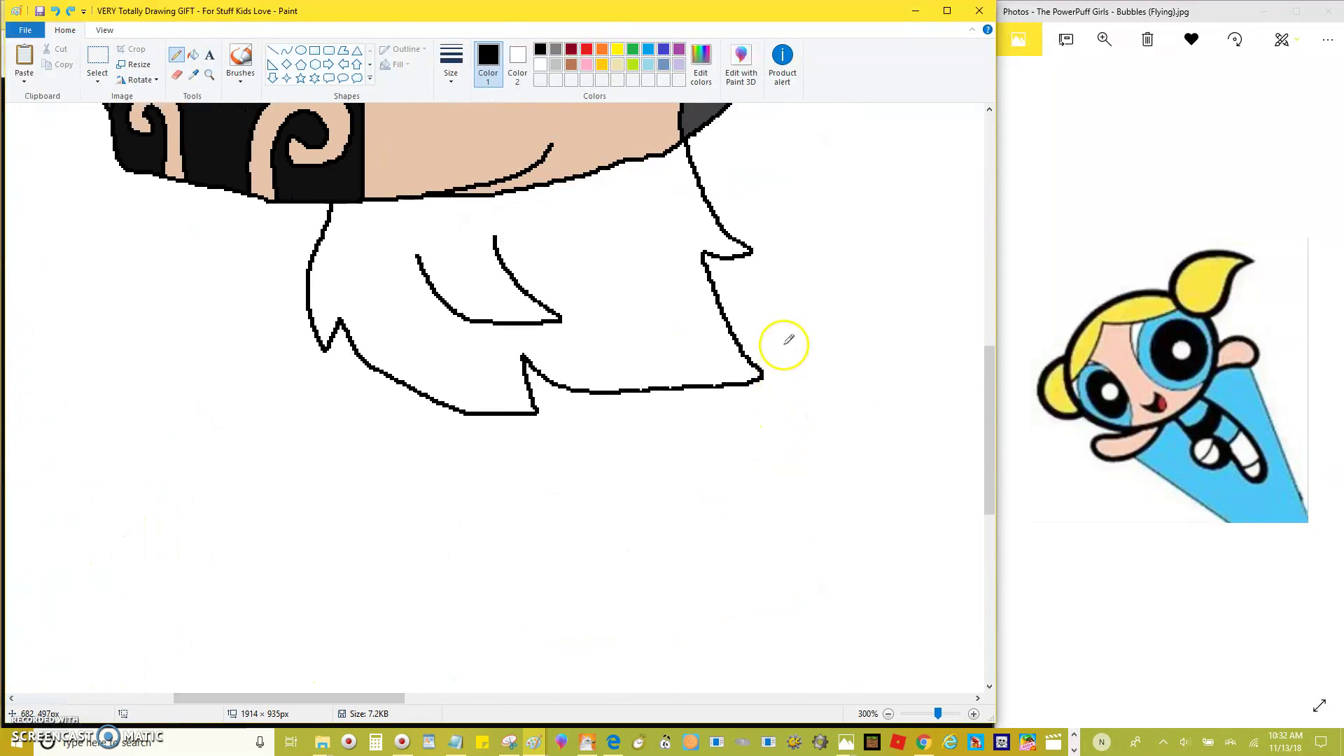
mouse_move(782, 331)
left_mouse_down()
mouse_move(804, 377)
mouse_move(791, 409)
mouse_move(697, 493)
mouse_move(616, 611)
left_mouse_up()
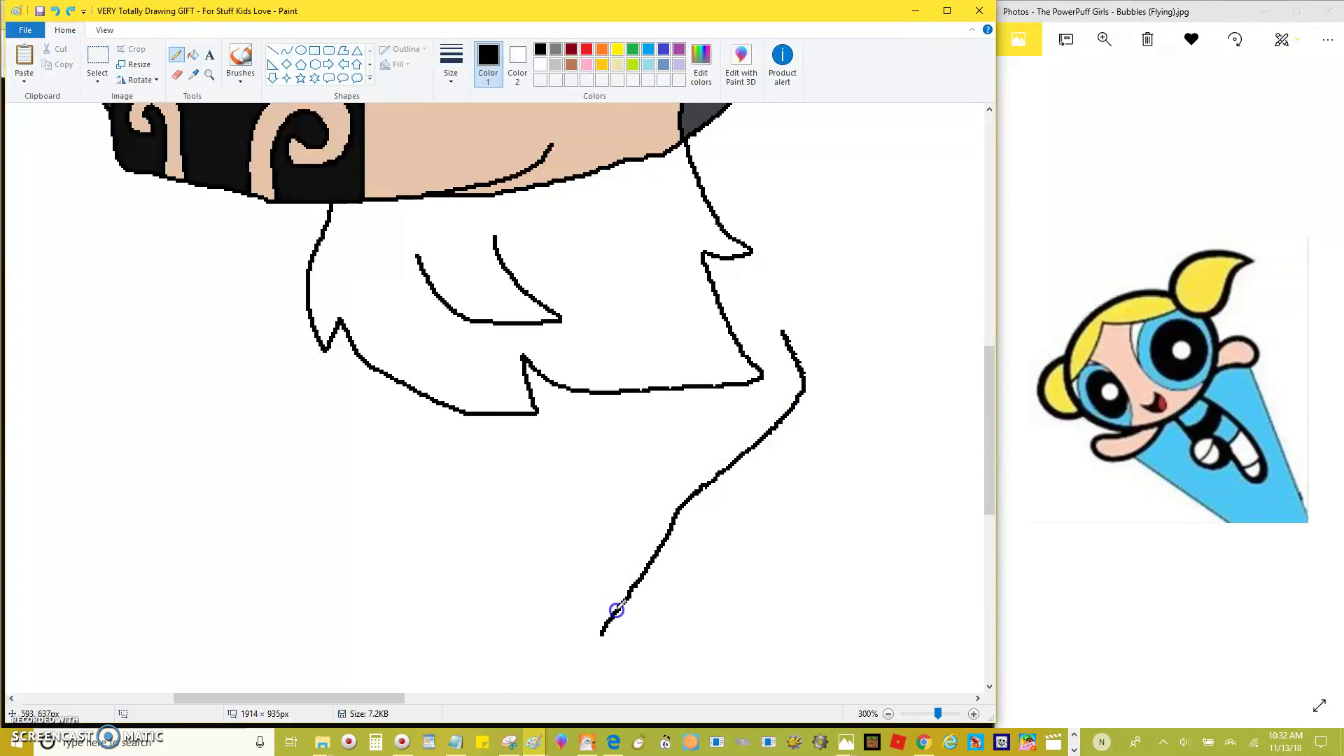
mouse_move(578, 666)
left_mouse_down()
mouse_move(552, 682)
mouse_move(353, 677)
mouse_move(315, 675)
left_mouse_up()
key("ctrl+z")
key("ctrl+z")
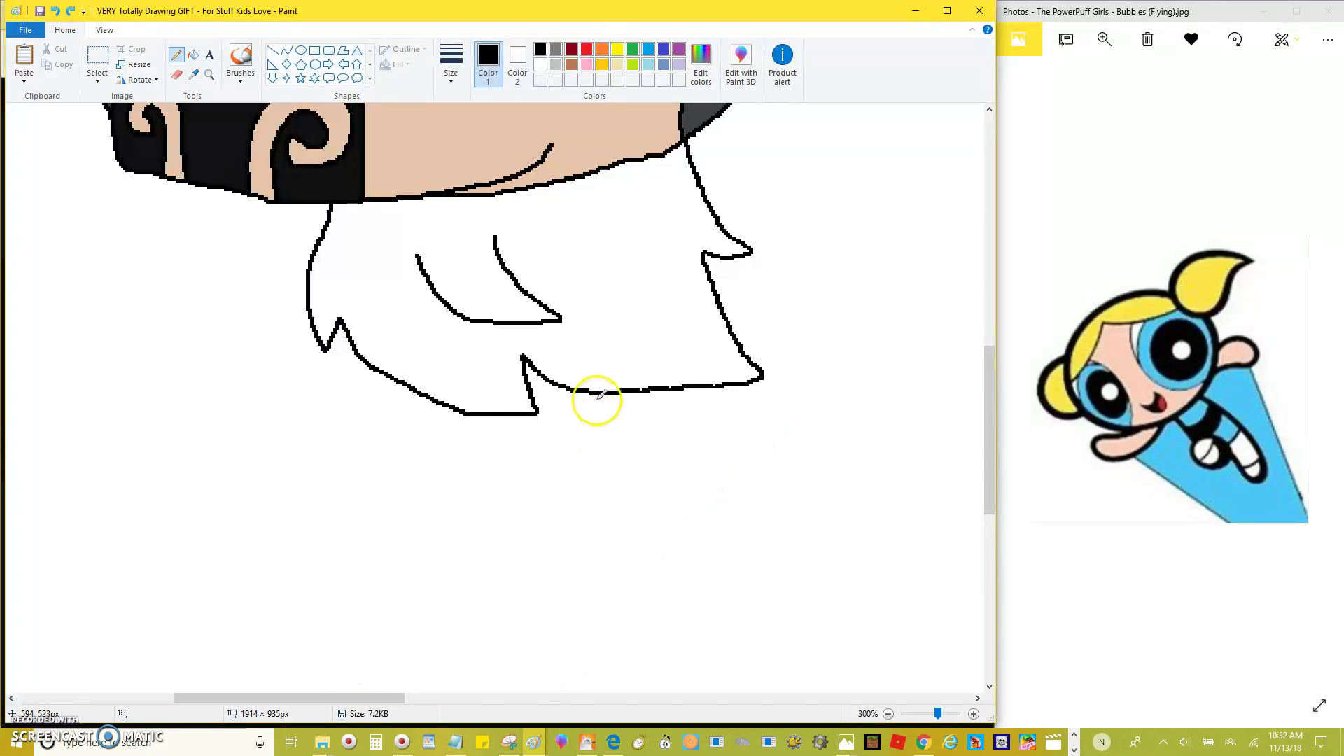
left_click_drag(608, 394, 495, 564)
key("ctrl+z")
Step: Draw a slanted front leg with a foot in one outline below the neck fur
mouse_move(589, 397)
left_mouse_down()
mouse_move(591, 425)
mouse_move(455, 615)
left_mouse_up()
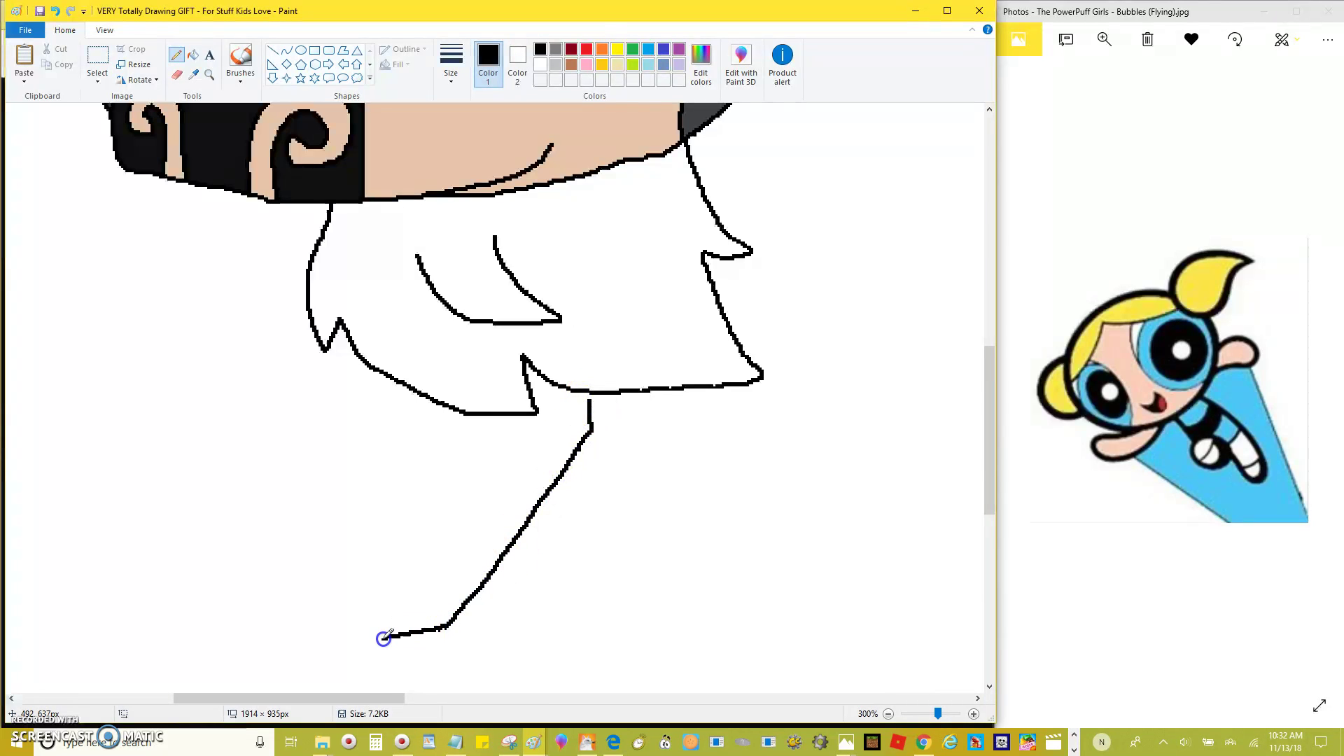
mouse_move(564, 695)
left_mouse_down()
mouse_move(779, 413)
mouse_move(778, 358)
left_mouse_up()
Step: Try a line across the top of the foot and paste the copied family picture, undoing both
scroll(495, 390, "up", 2)
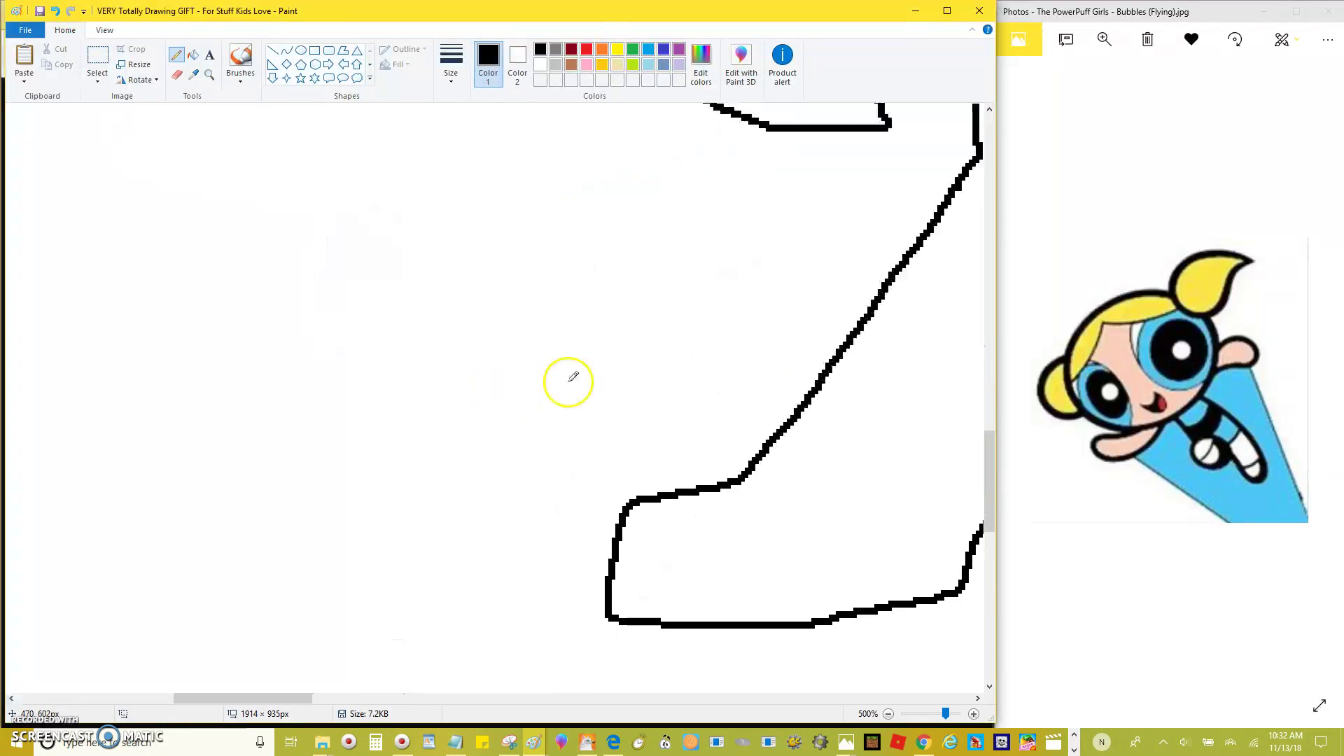
left_click_drag(745, 482, 907, 516)
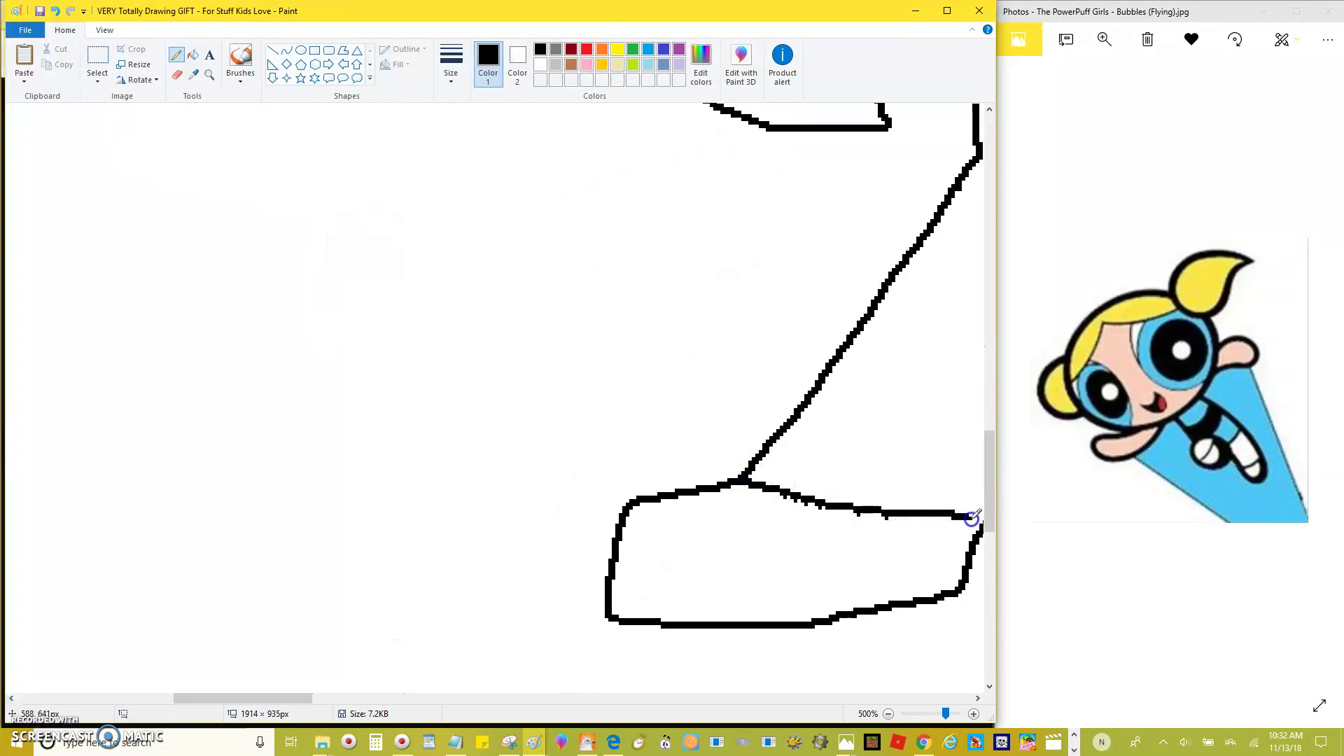
scroll(621, 495, "down", 3)
key("ctrl+v")
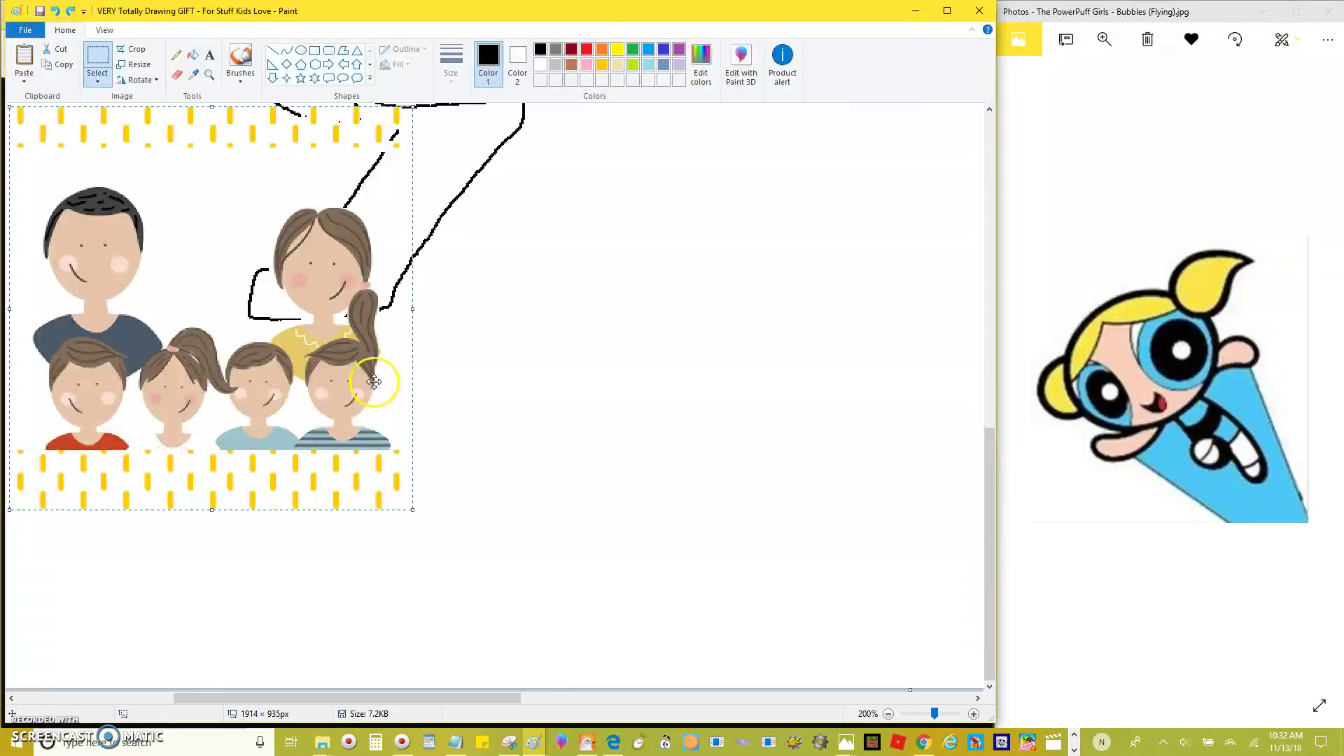
key("ctrl+z")
Step: Draw a slightly curved line across the front leg just above the foot with the Pencil
left_click(176, 54)
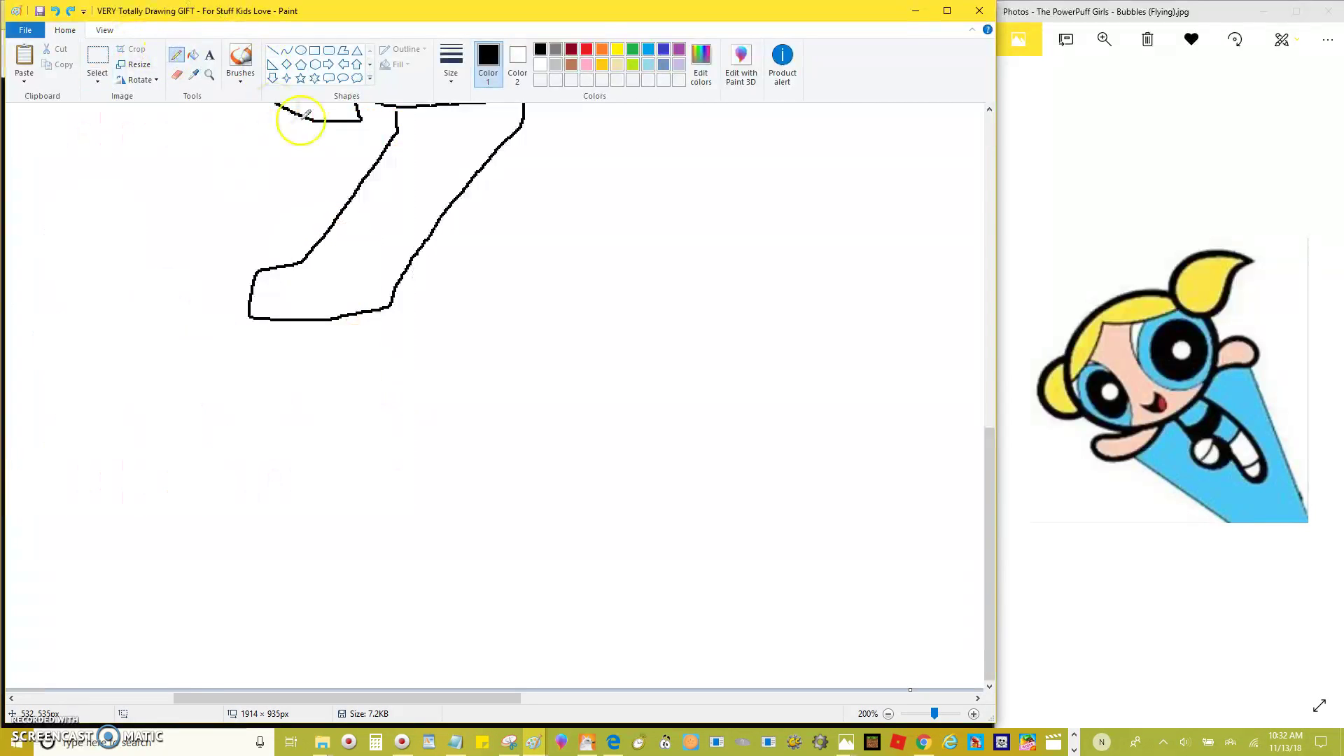
scroll(653, 388, "up", 2)
mouse_move(660, 335)
left_mouse_down()
mouse_move(832, 373)
mouse_move(663, 363)
left_mouse_up()
key("ctrl+z")
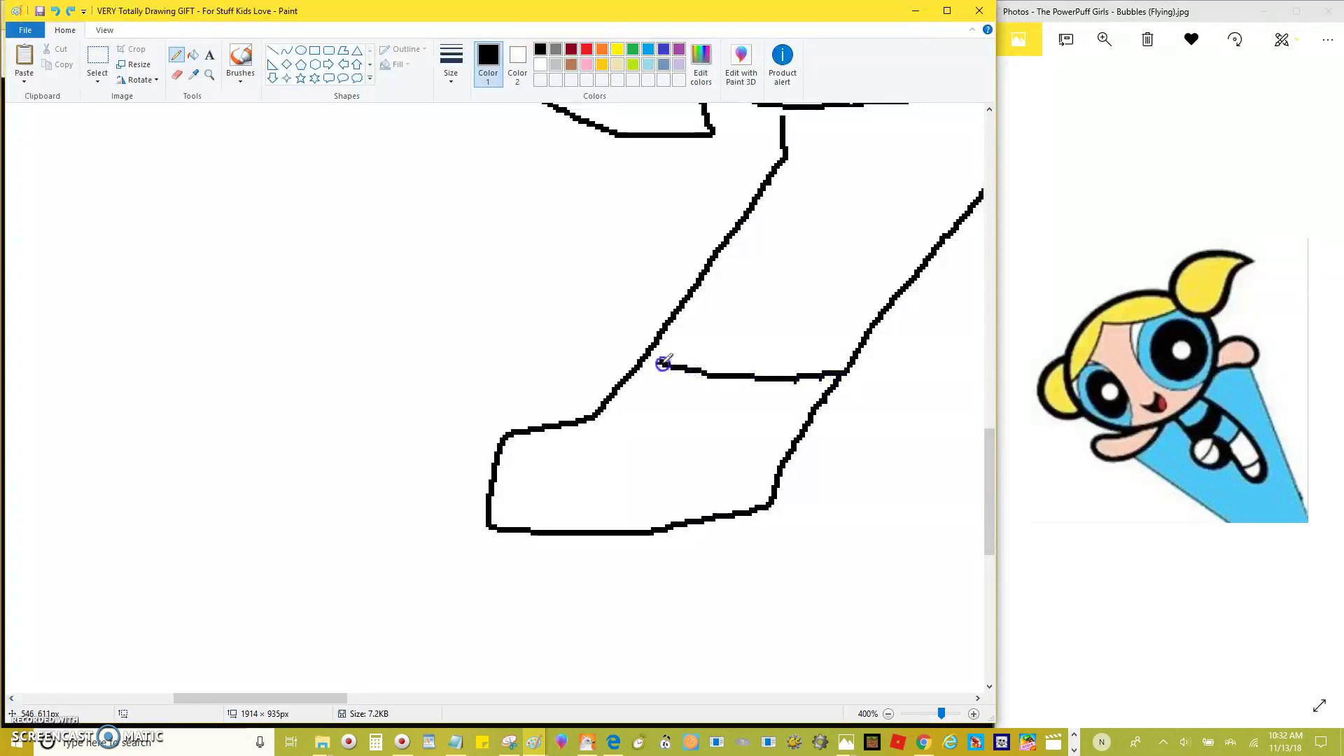
Step: Erase the top and front outline of the foot, and bring up the Buttercup (Flying) photo beside the drawing
left_click(177, 74)
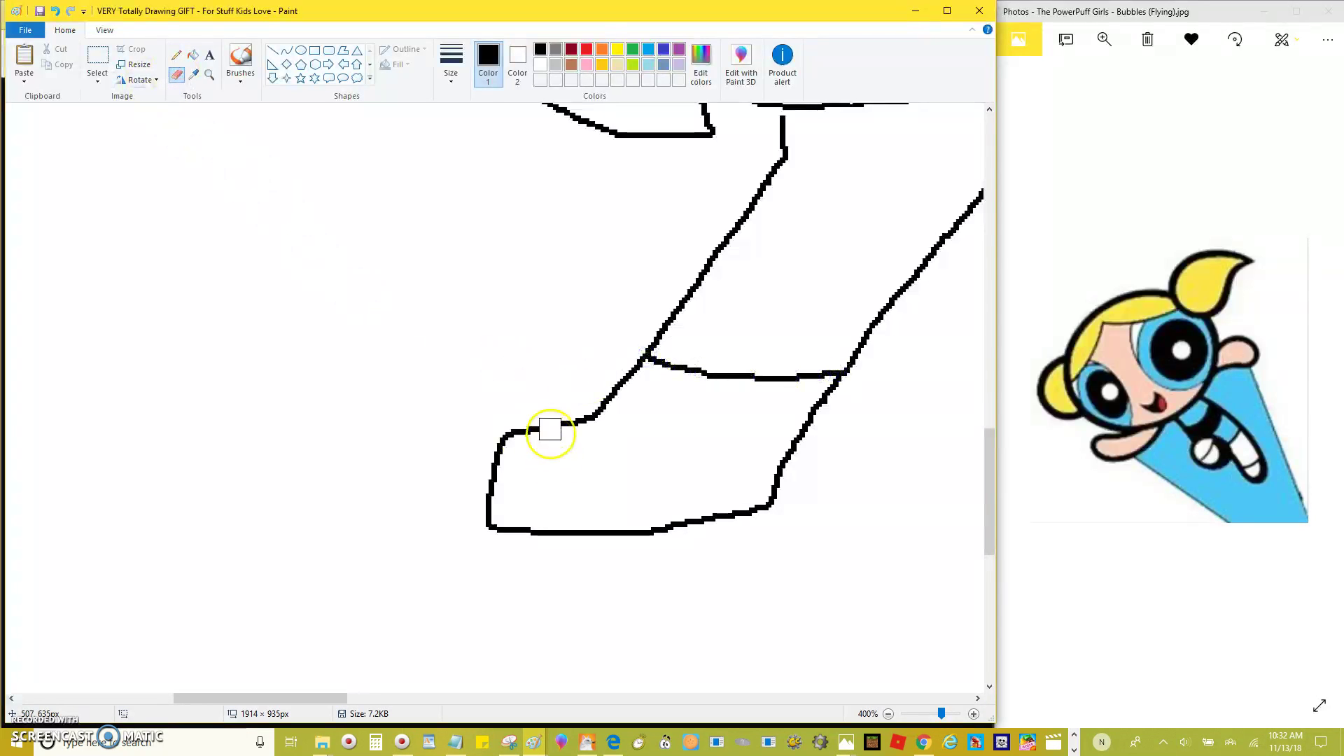
mouse_move(630, 382)
left_mouse_down()
mouse_move(493, 438)
mouse_move(486, 493)
mouse_move(495, 471)
left_mouse_up()
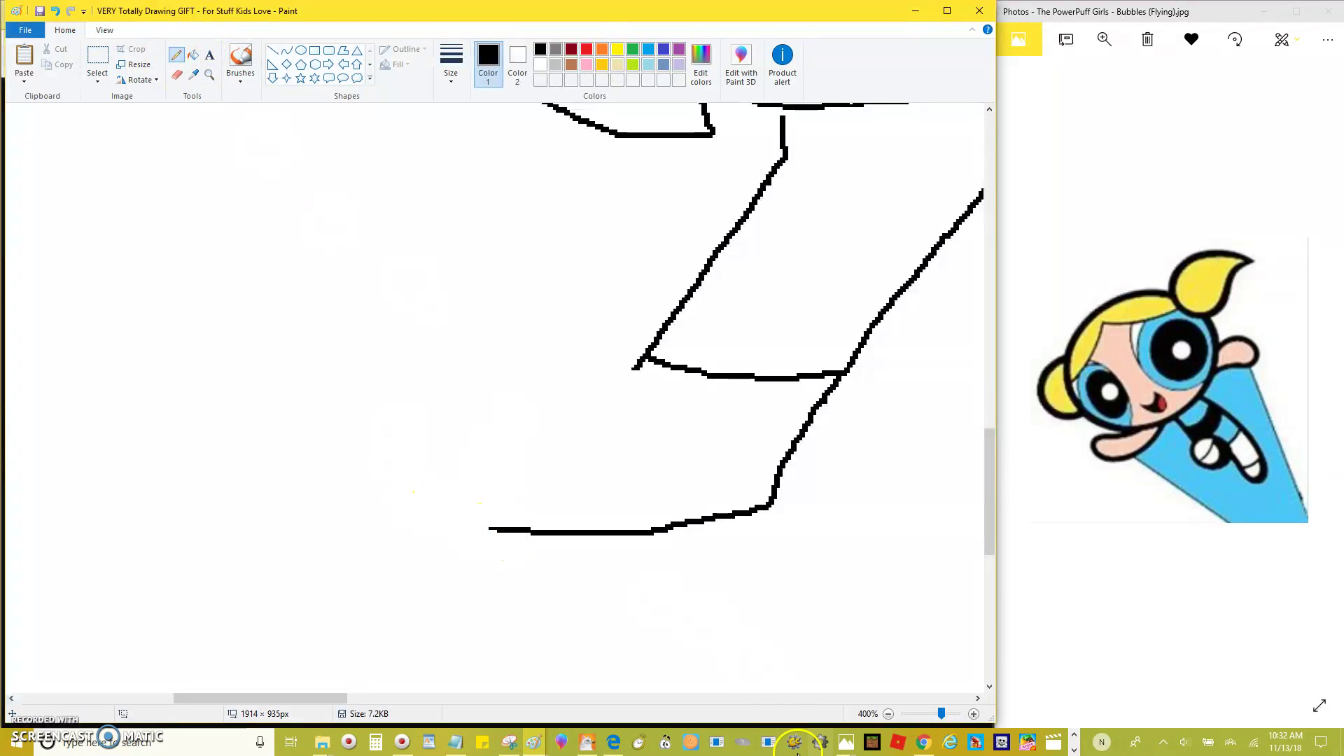
mouse_move(846, 742)
left_click(924, 693)
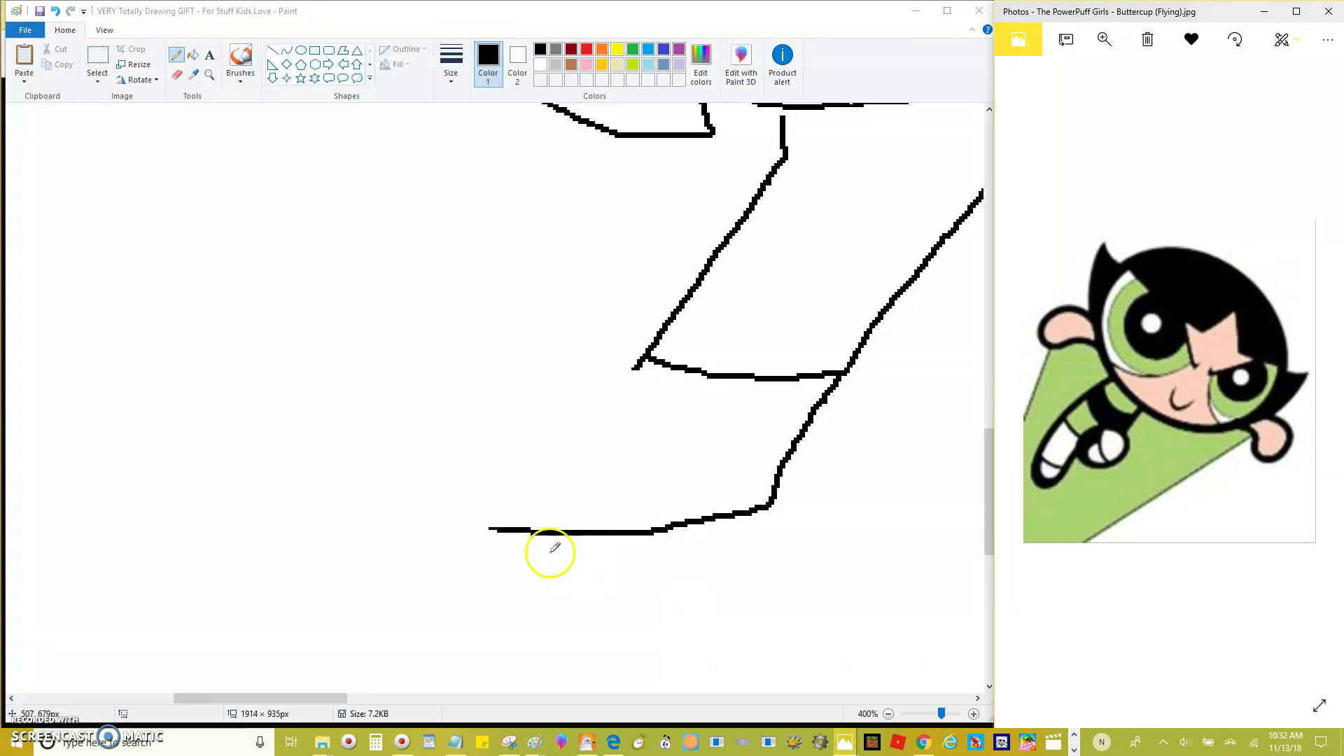
Step: Redraw the front of the foot as a larger rounded paw from the ankle line to the sole
left_click(492, 528)
mouse_move(488, 527)
left_mouse_down()
mouse_move(452, 527)
mouse_move(436, 502)
mouse_move(432, 423)
mouse_move(451, 385)
mouse_move(514, 360)
mouse_move(636, 369)
mouse_move(560, 378)
mouse_move(476, 429)
left_mouse_up()
key("ctrl+z")
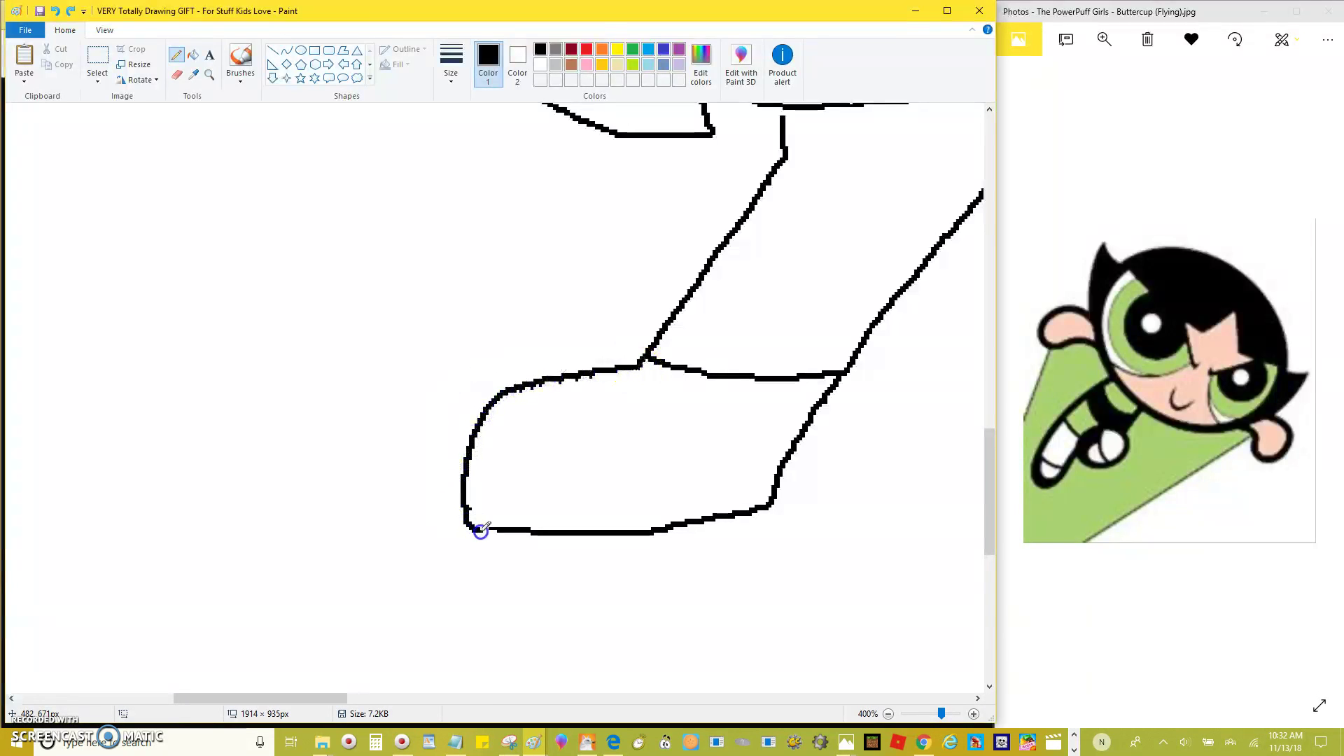
left_click(527, 527)
Step: Draw two curved toe lines inside the front paw with the thinnest pencil line, undoing the misplaced strokes
left_click(451, 66)
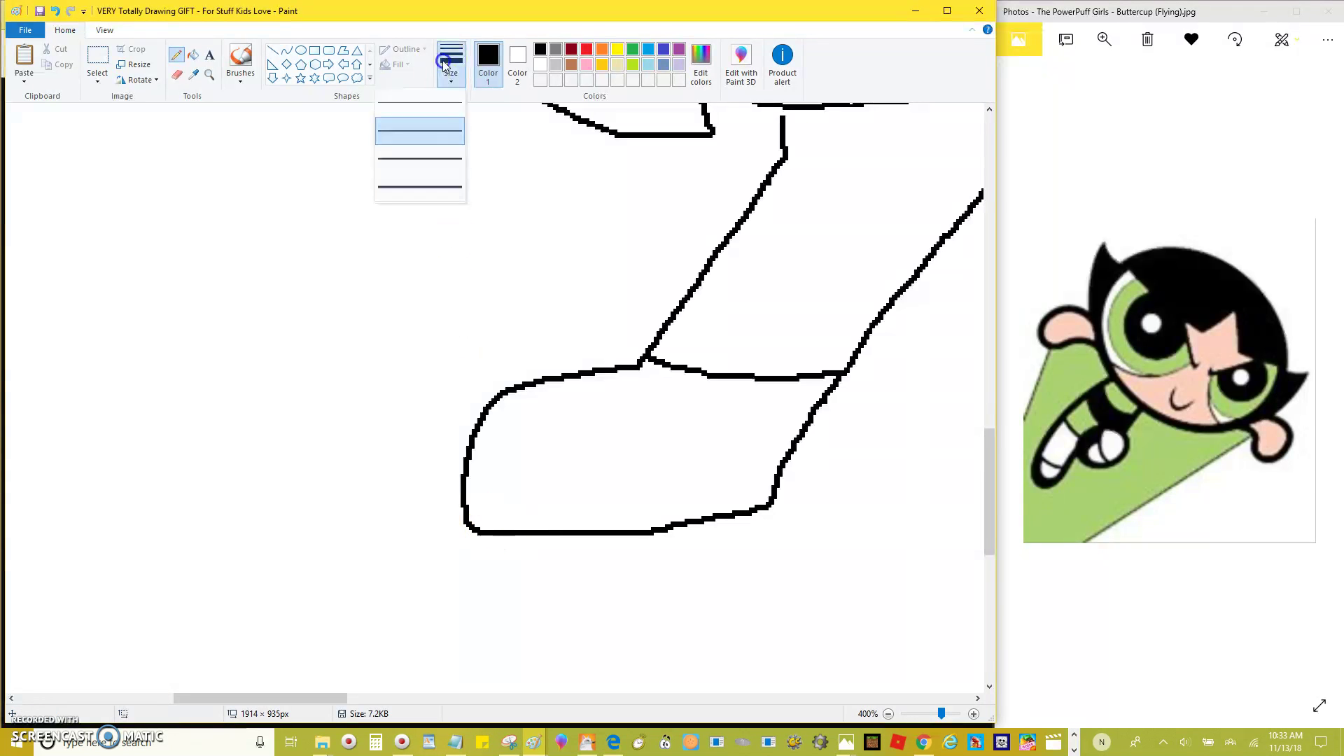
left_click(441, 110)
left_click_drag(489, 529, 492, 459)
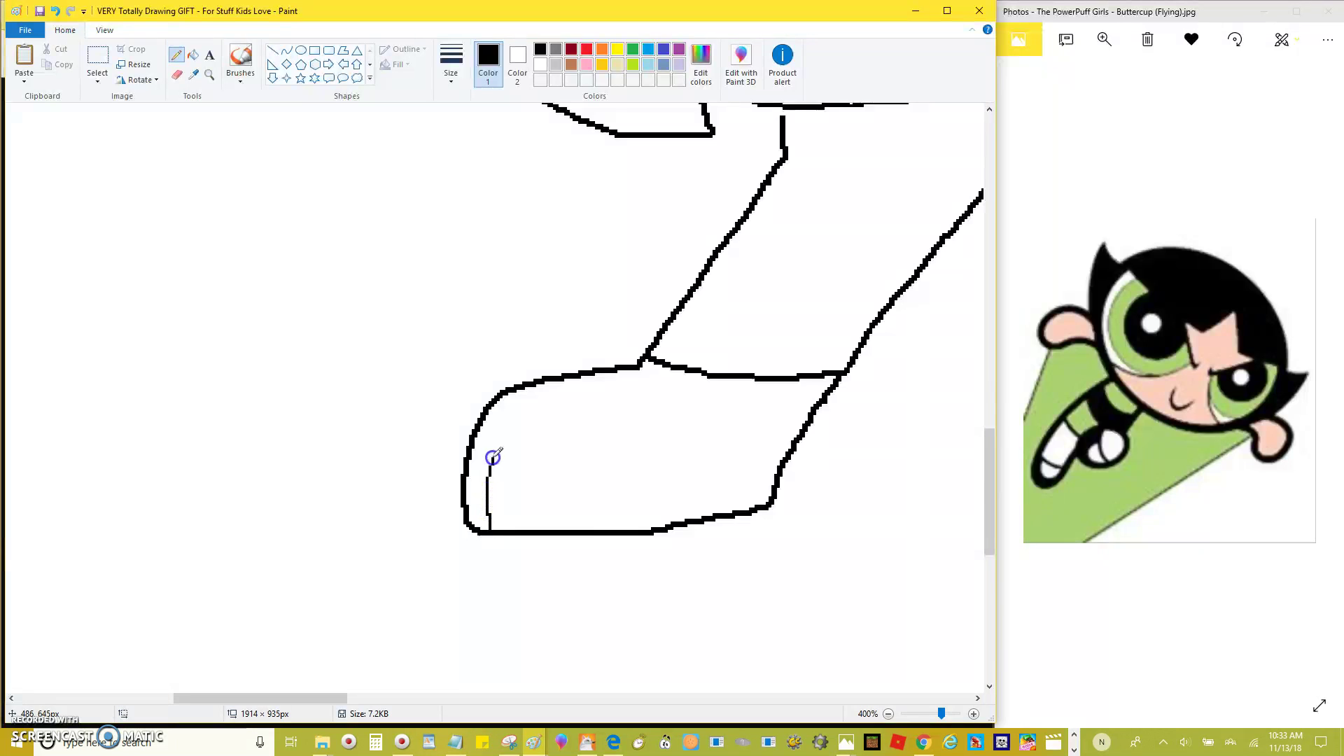
left_click_drag(546, 410, 555, 409)
left_click_drag(641, 531, 642, 511)
key("ctrl+z")
mouse_move(673, 448)
left_mouse_down()
mouse_move(625, 420)
mouse_move(590, 471)
left_mouse_up()
key("ctrl+z")
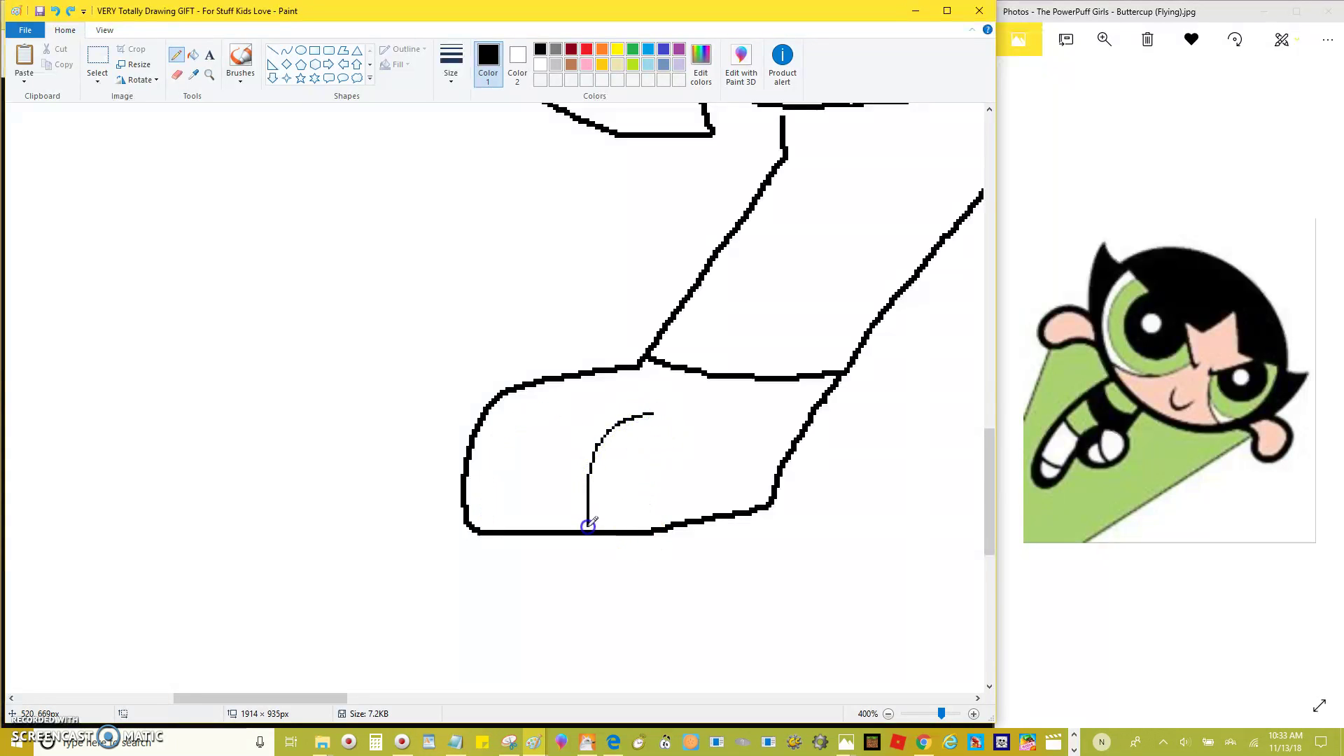
left_click_drag(489, 532, 489, 509)
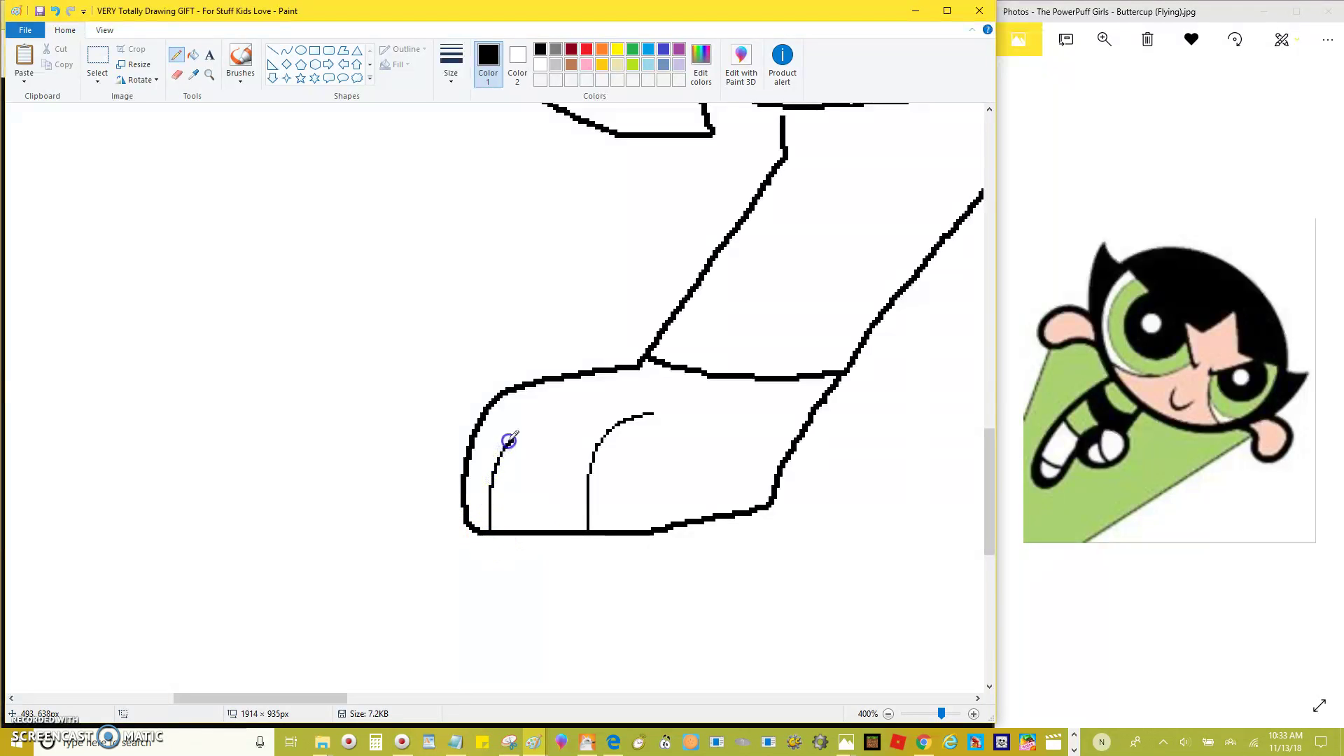
Step: Fill the neck fur with the dark grey picked from the head
left_click(440, 82)
left_click(438, 119)
left_click(191, 58)
left_click(193, 77)
scroll(534, 250, "up", 5)
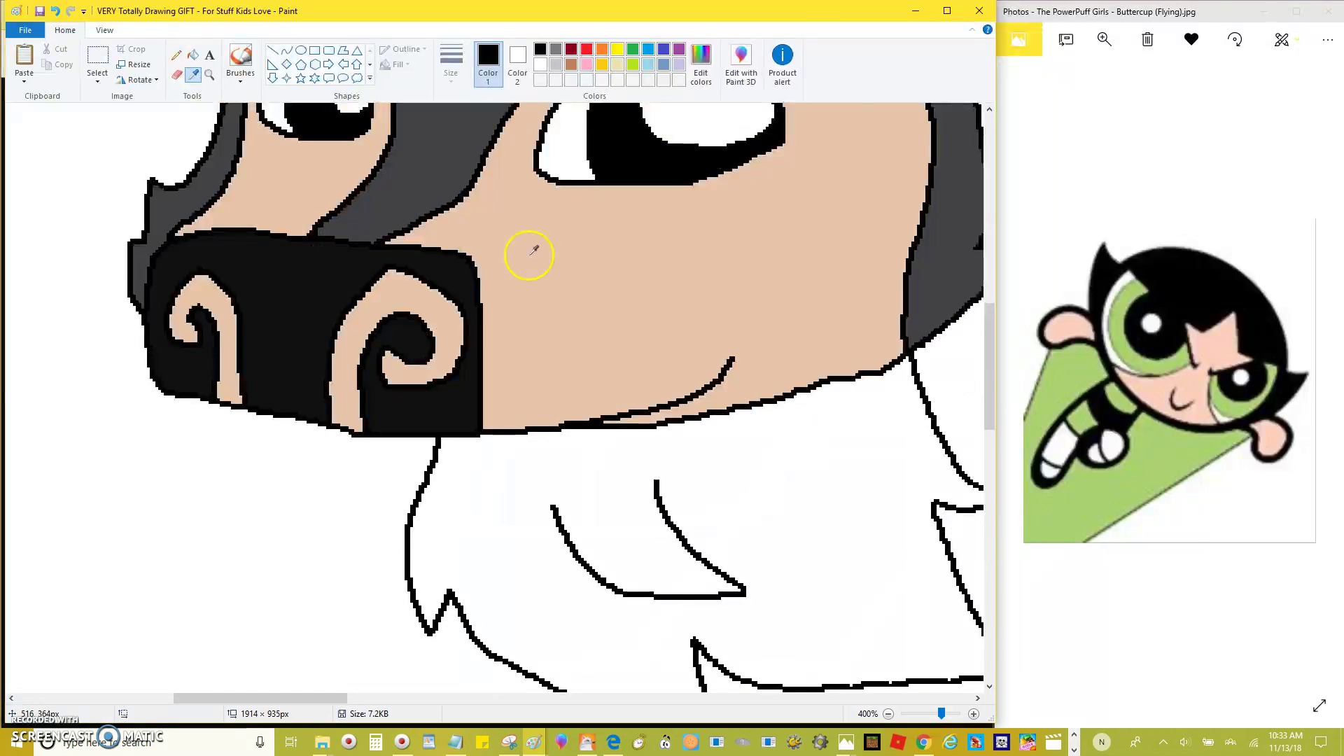
left_click(919, 233)
left_click(780, 471)
scroll(310, 278, "down", 2)
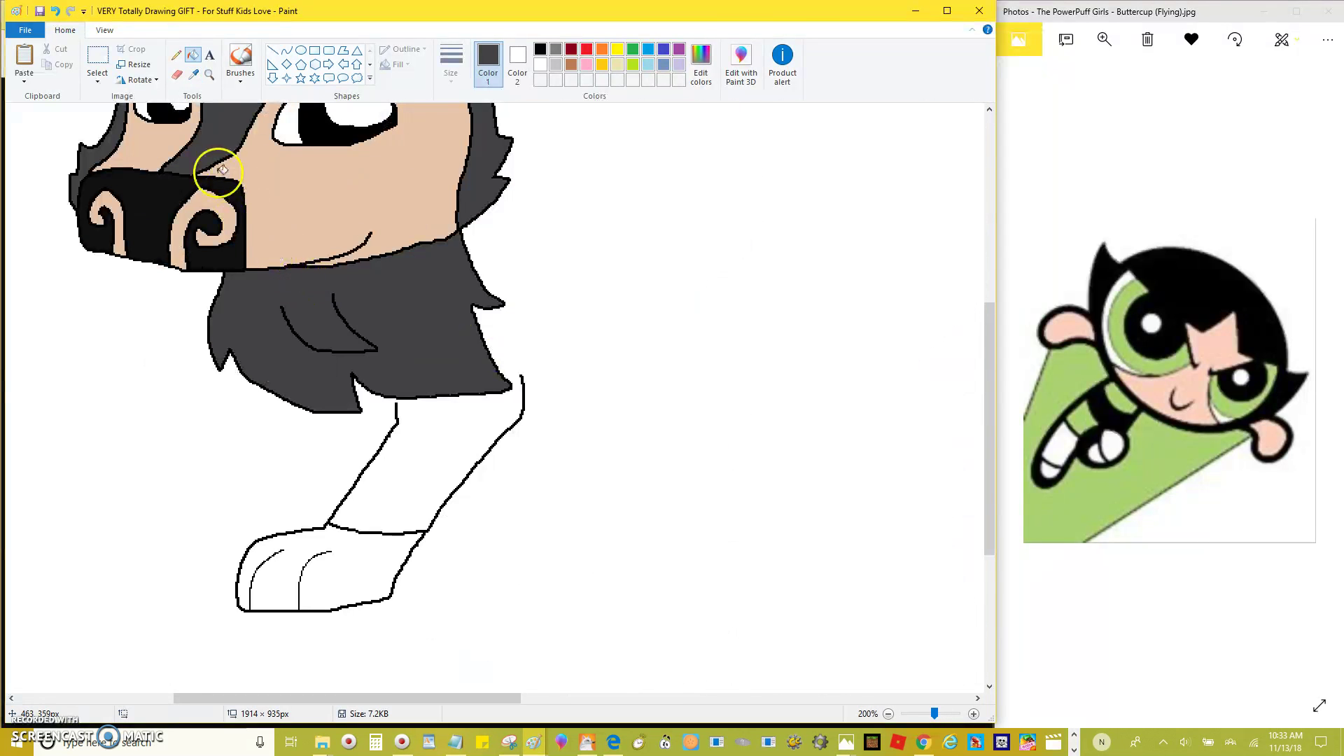
Step: Draw a curved black chest line with the thicker pencil from beneath the neck fur to the front leg
left_click(175, 54)
left_click(540, 49)
scroll(487, 258, "up", 1)
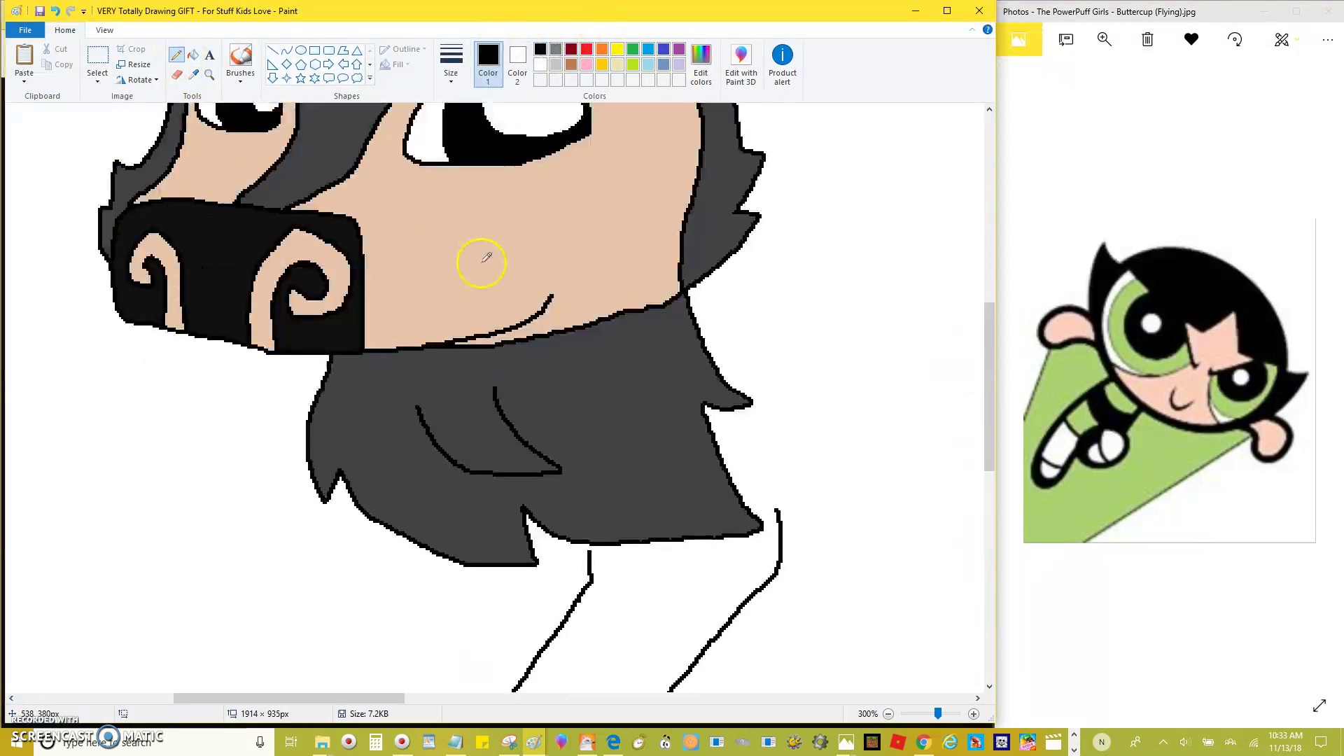
scroll(486, 258, "up", 1)
left_click(451, 63)
left_click(444, 129)
scroll(633, 400, "up", 1)
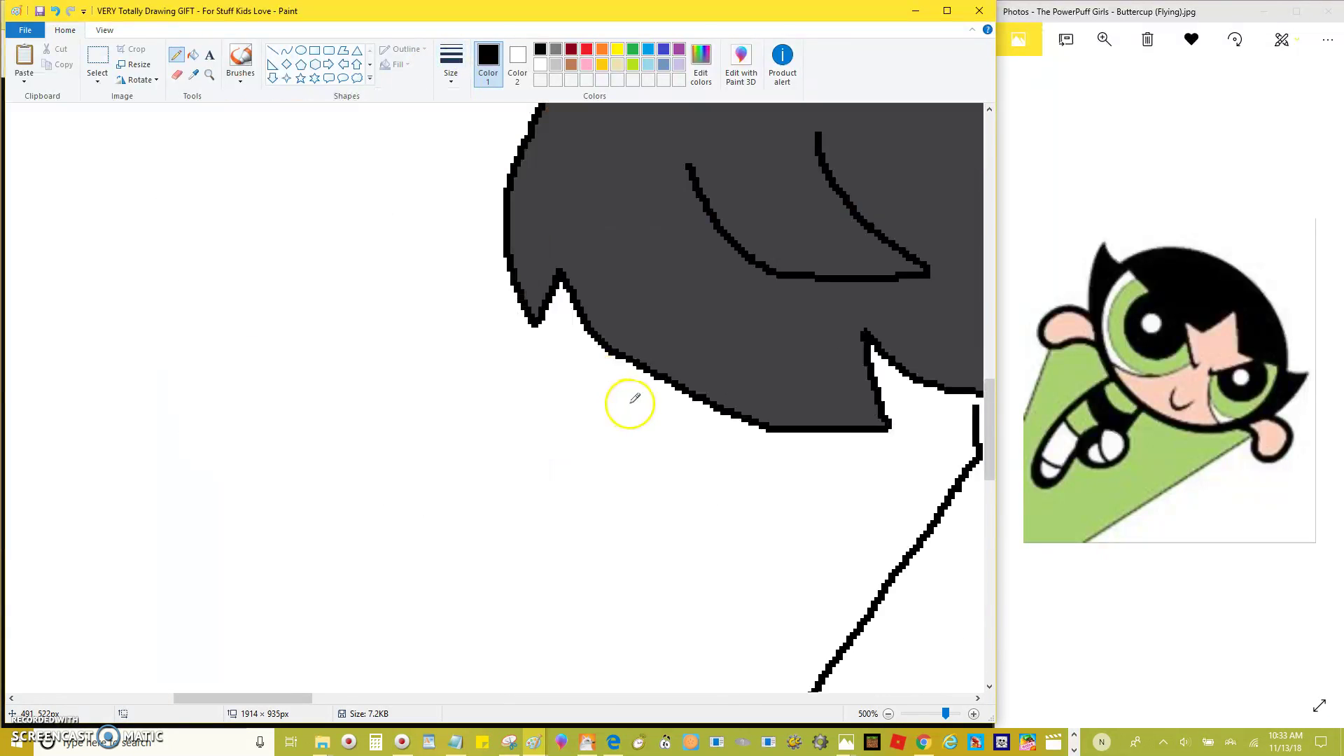
scroll(630, 402, "down", 1)
mouse_move(557, 339)
left_mouse_down()
mouse_move(579, 382)
mouse_move(631, 412)
mouse_move(757, 423)
mouse_move(632, 395)
mouse_move(512, 319)
left_mouse_up()
key("ctrl+z")
left_click(756, 423)
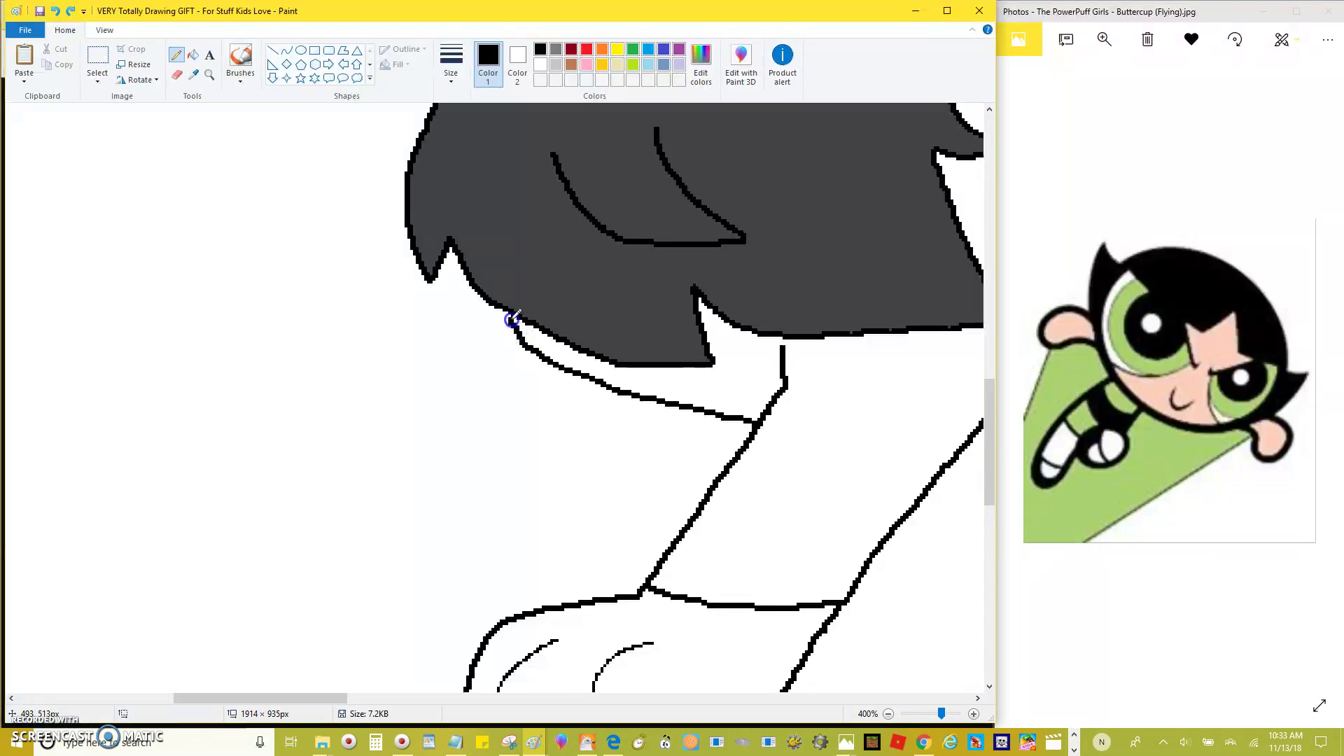
Step: Try outlines for the far front leg below the chest line, undoing each one
mouse_move(619, 384)
left_mouse_down()
mouse_move(684, 410)
mouse_move(643, 435)
mouse_move(480, 428)
left_mouse_up()
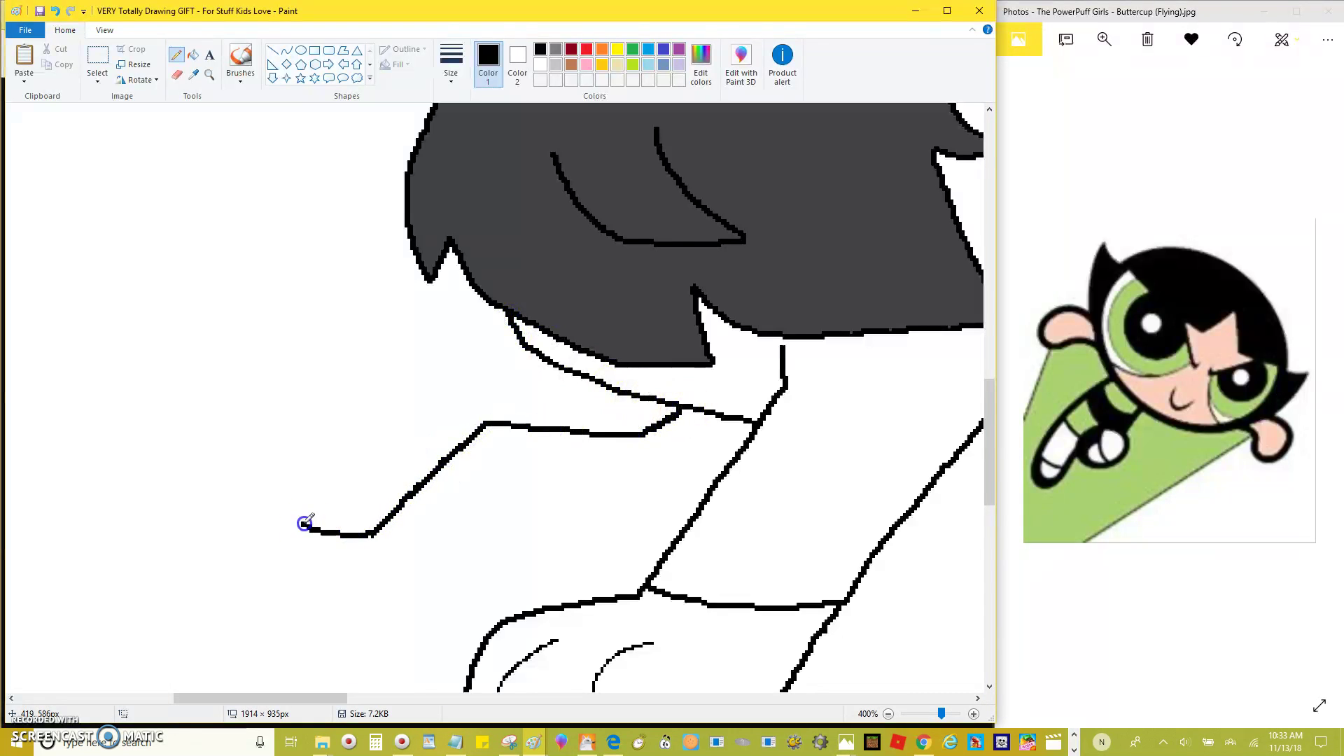
key("ctrl+z")
mouse_move(679, 410)
left_mouse_down()
mouse_move(648, 473)
mouse_move(519, 522)
mouse_move(421, 532)
mouse_move(429, 572)
left_mouse_up()
key("ctrl+z")
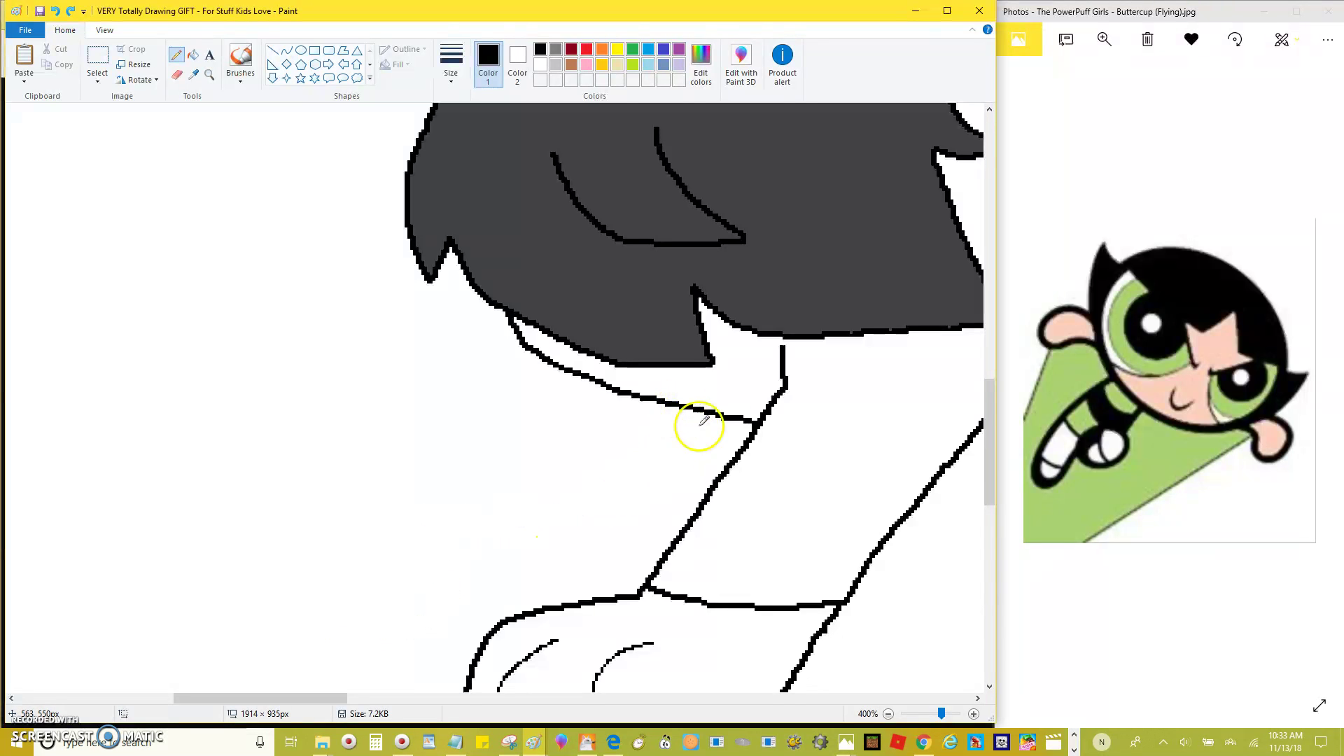
mouse_move(682, 409)
left_mouse_down()
mouse_move(594, 524)
mouse_move(556, 556)
mouse_move(518, 557)
mouse_move(555, 600)
left_mouse_up()
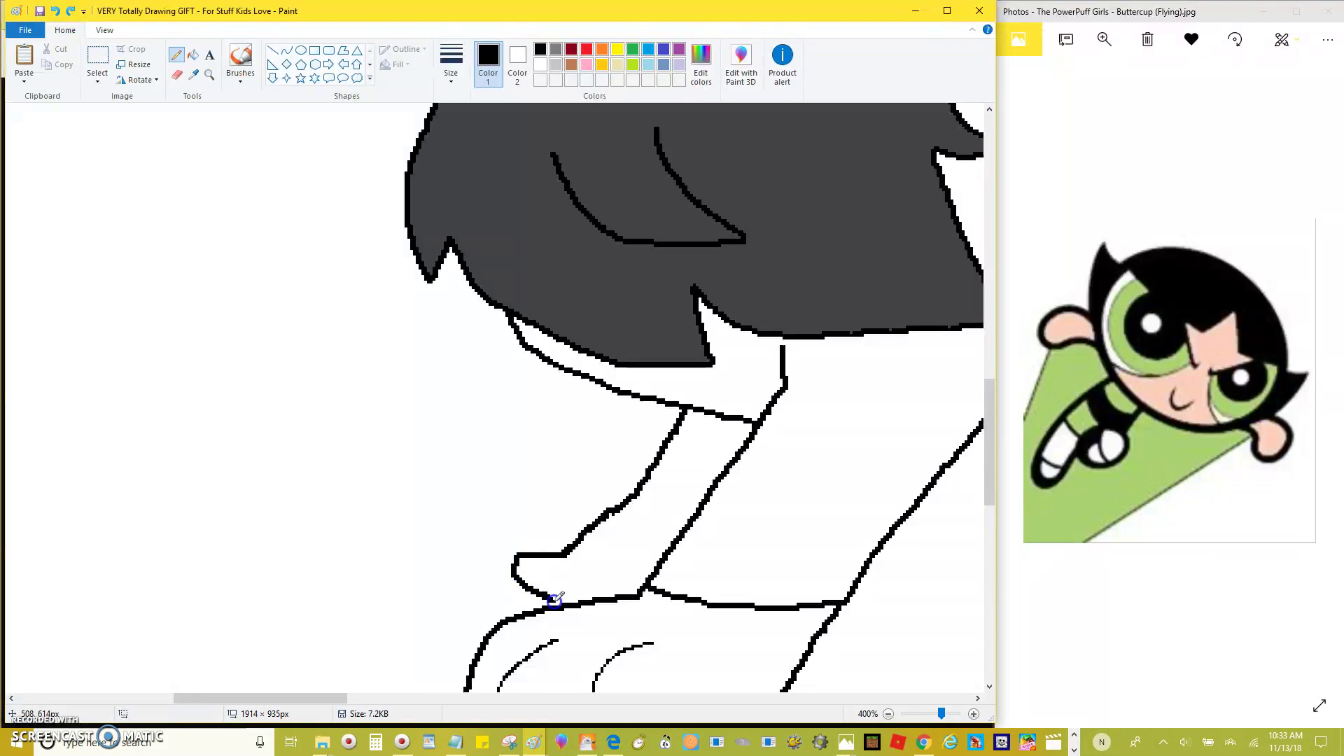
key("ctrl+z")
Step: Draw the raised far front leg and its paw below the chest, with an ankle line and a thin toe line
mouse_move(685, 409)
left_mouse_down()
mouse_move(623, 487)
mouse_move(471, 521)
left_mouse_up()
mouse_move(354, 606)
left_mouse_down()
mouse_move(333, 565)
mouse_move(340, 470)
mouse_move(361, 435)
mouse_move(541, 412)
left_mouse_up()
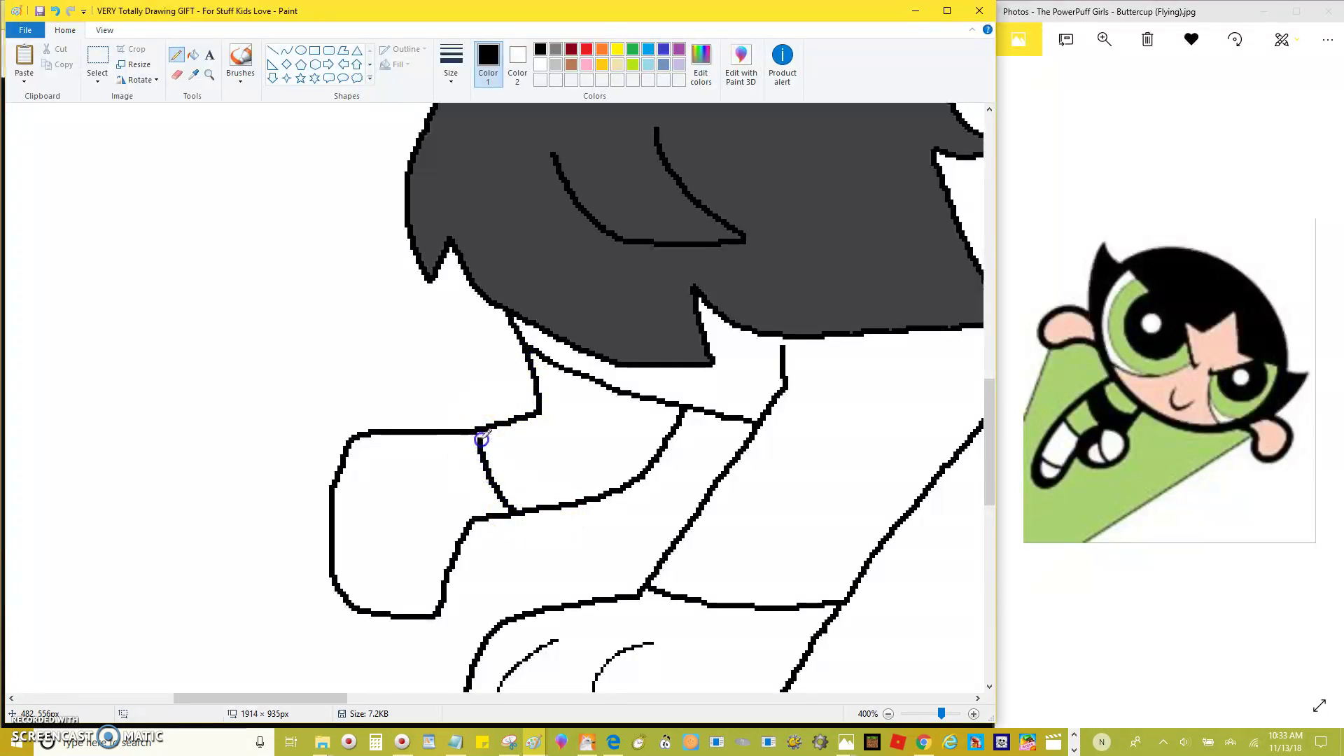
left_click_drag(510, 487, 519, 508)
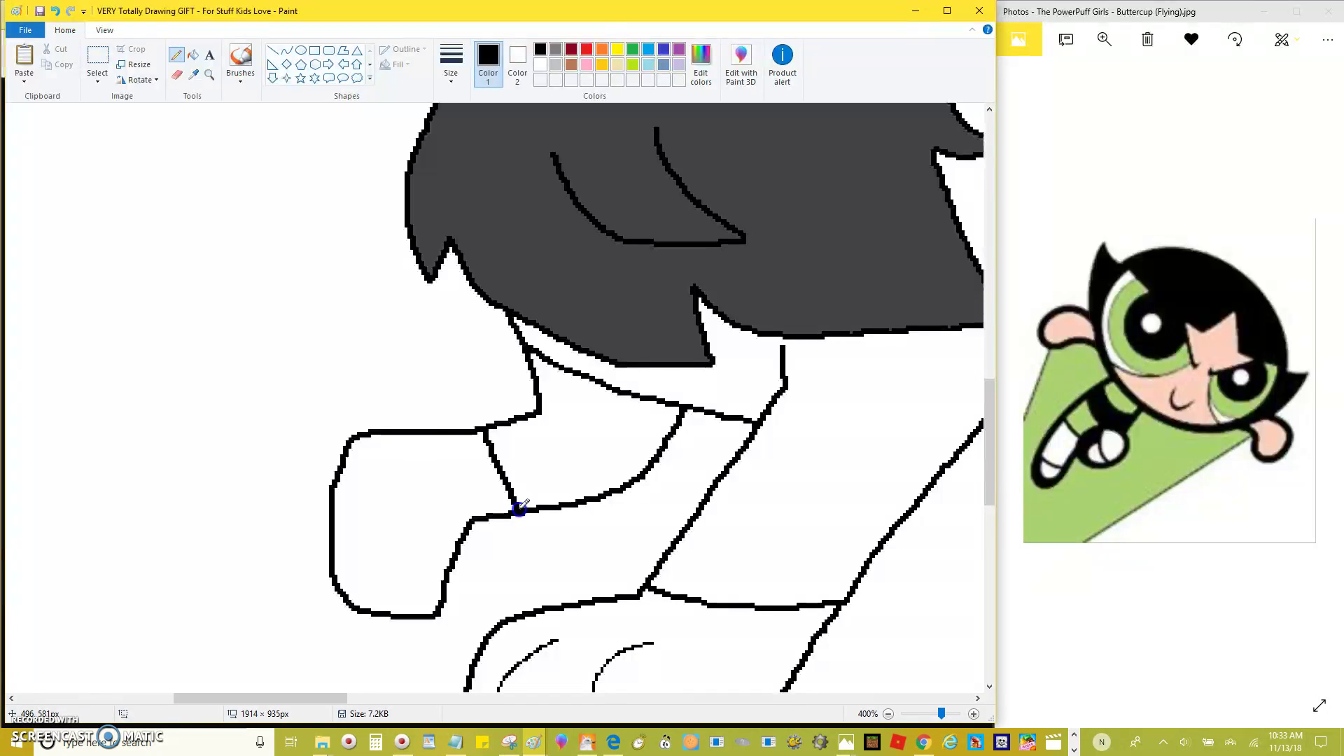
scroll(520, 509, "down", 3)
left_click(450, 66)
left_click(440, 110)
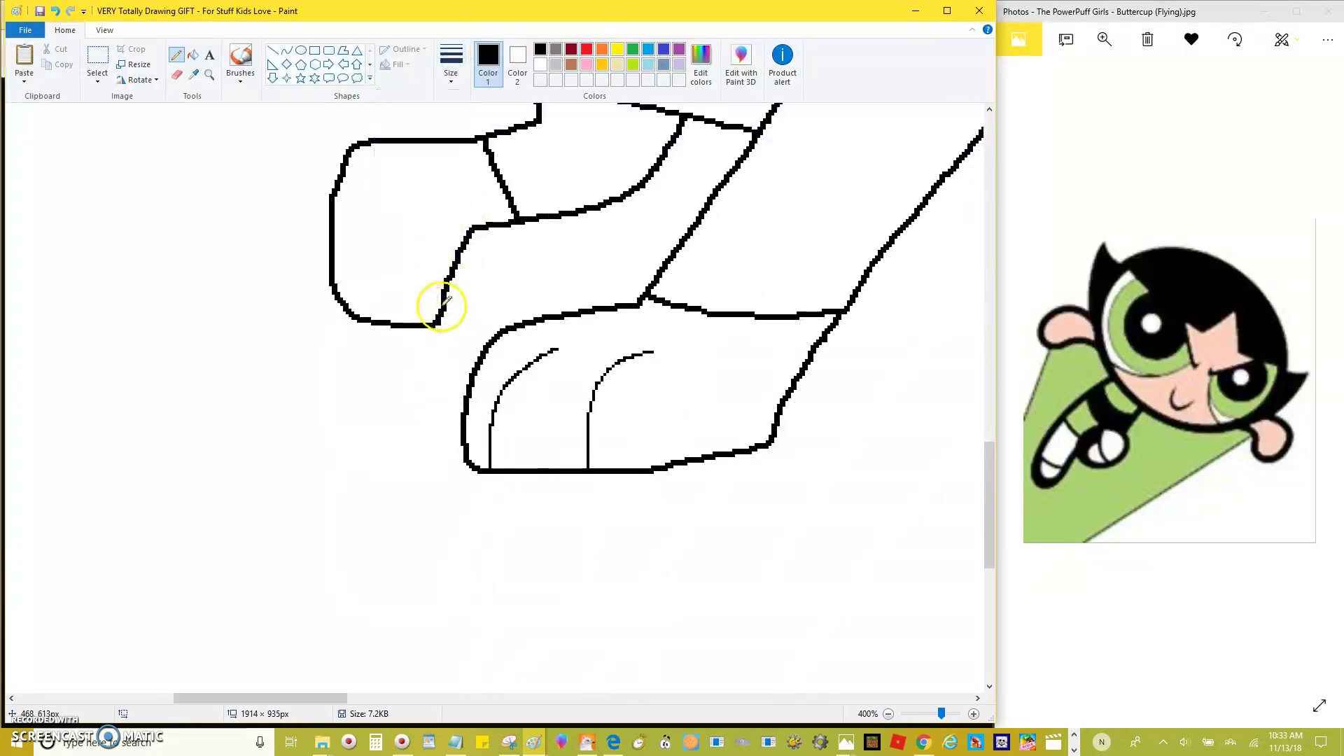
Step: Fill both front paws with the beige picked from the face
left_click(194, 56)
left_click(193, 74)
scroll(567, 274, "up", 3)
left_click(632, 152)
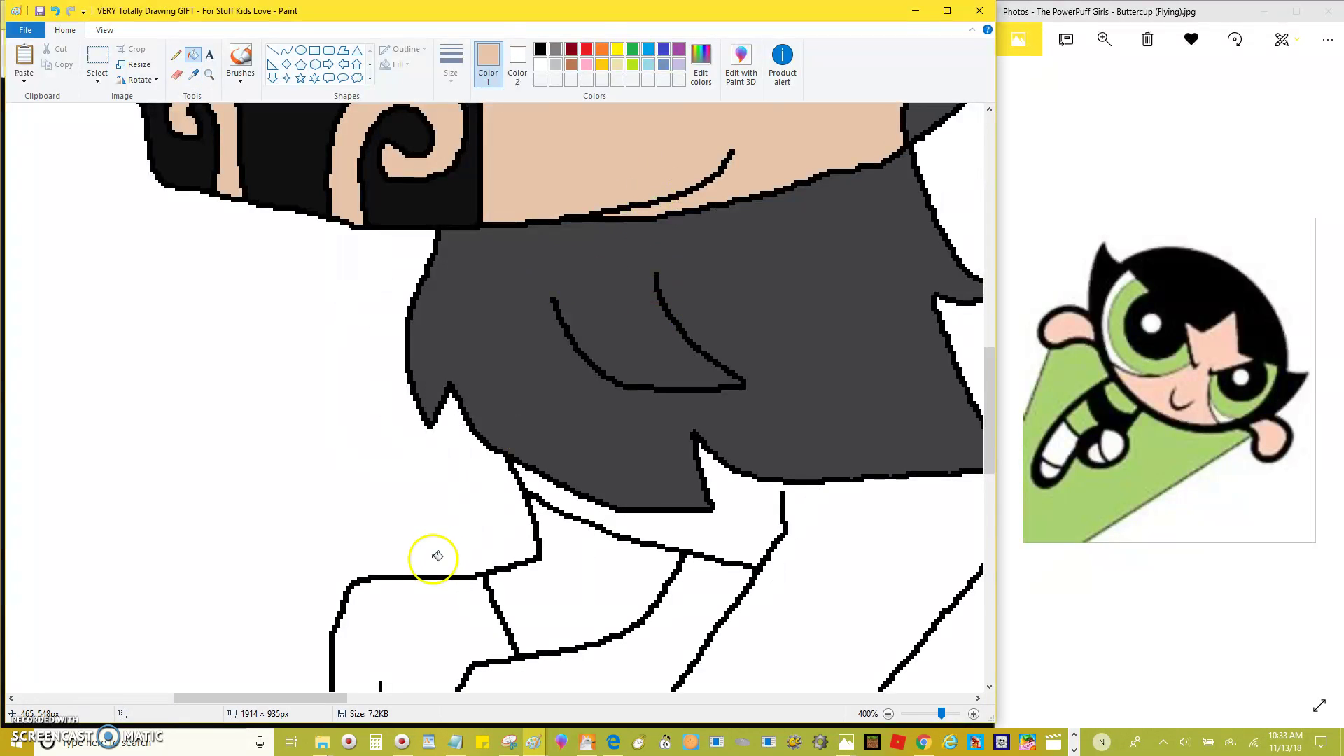
left_click(432, 595)
scroll(432, 591, "down", 2)
left_click(370, 493)
Step: Fill the far front leg with the slate blue picked from the father's shirt in the pasted family picture, and remove the picture
scroll(337, 390, "up", 1)
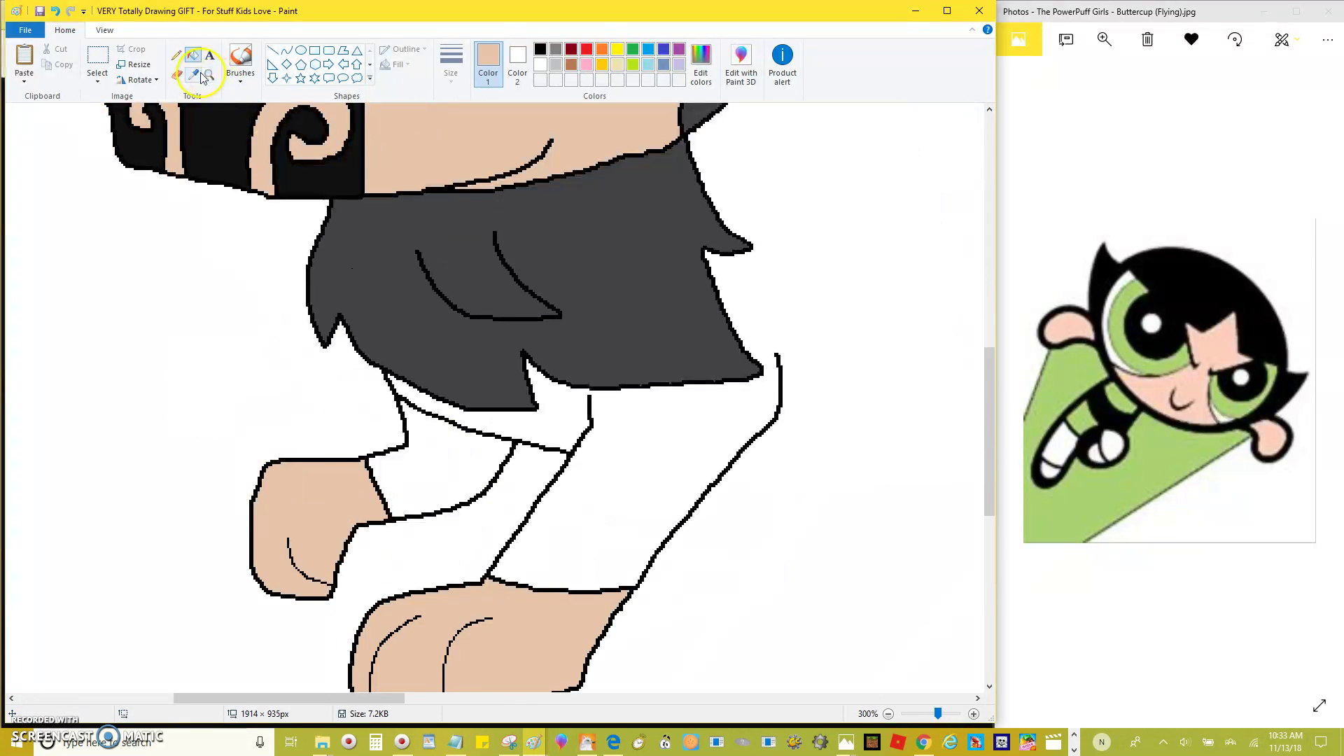
key("ctrl+v")
left_click(195, 74)
left_click(194, 460)
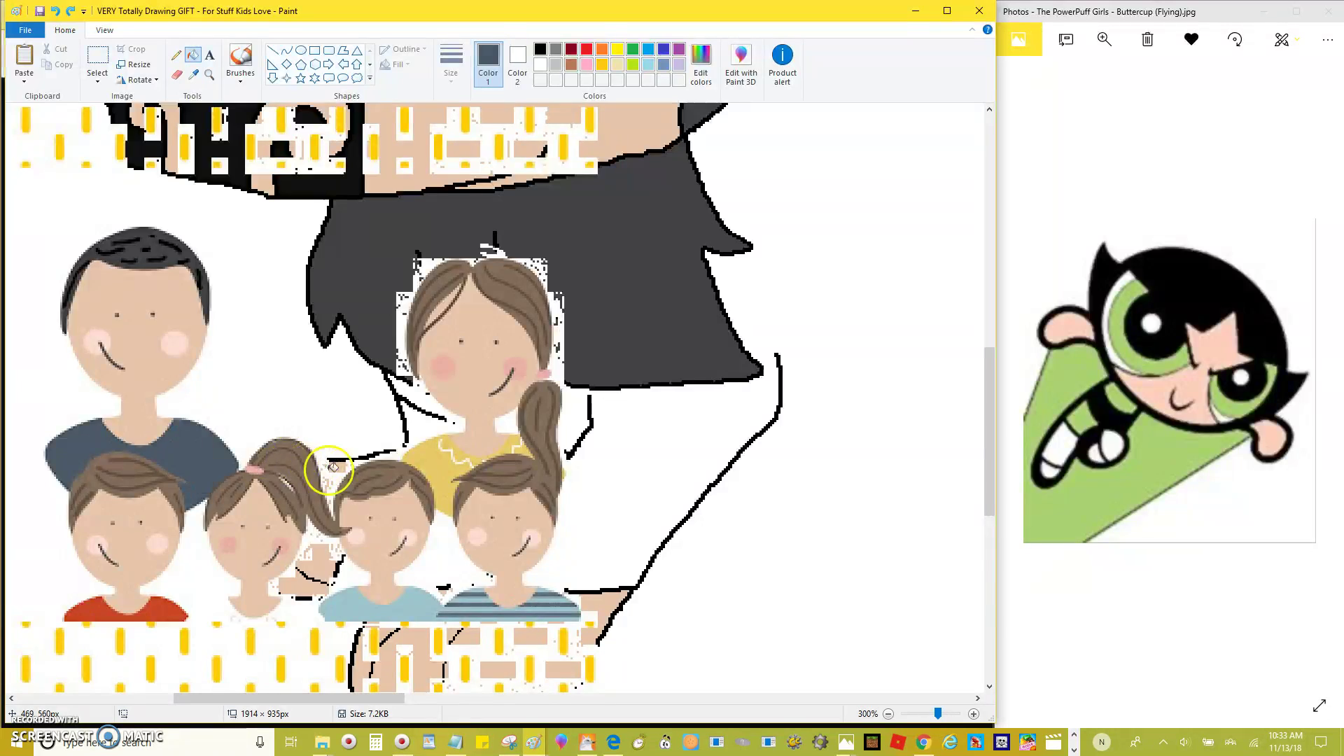
left_click(420, 464)
scroll(516, 495, "down", 2)
scroll(446, 657, "up", 2)
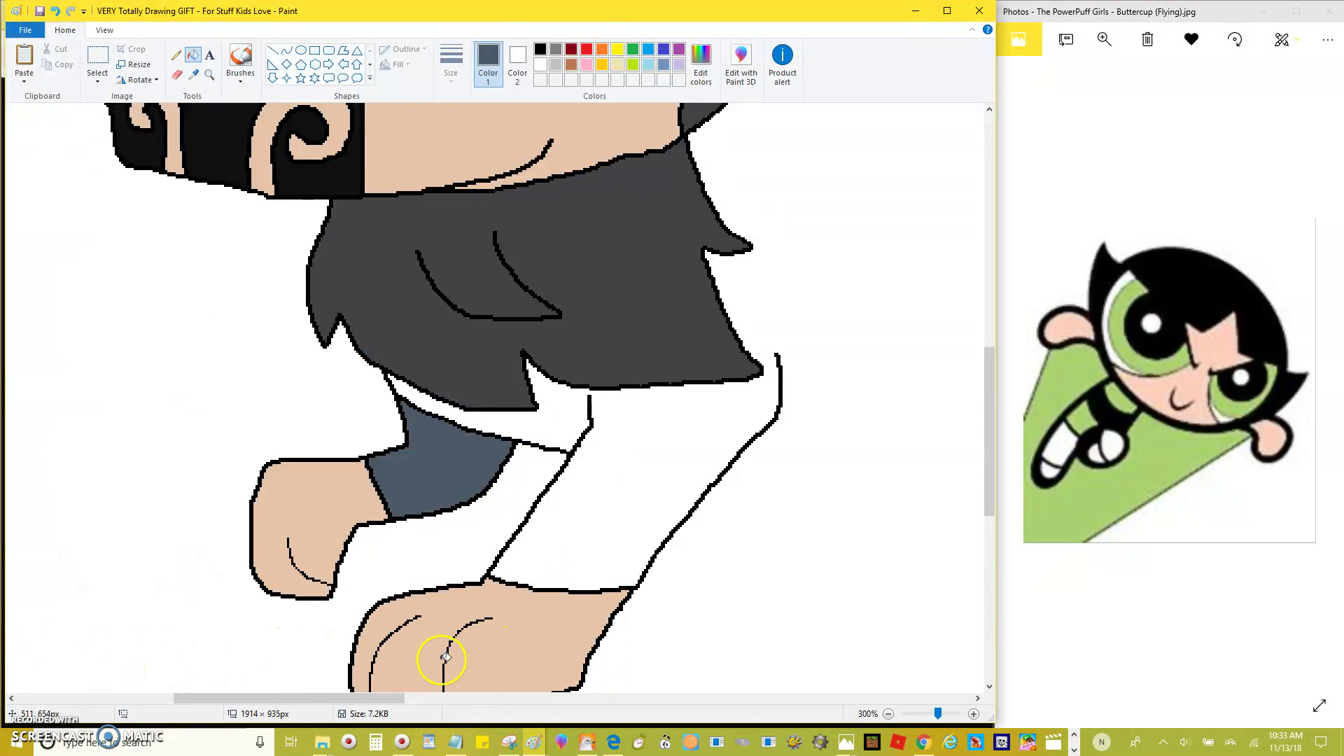
Step: Draw a thicker black outline from the back of the neck fur along the back and down the hind leg, undoing failed strokes
scroll(446, 658, "right", 5)
left_click(541, 49)
left_click(177, 54)
left_click(451, 66)
left_click(429, 135)
left_click_drag(384, 240, 592, 215)
key("ctrl+z")
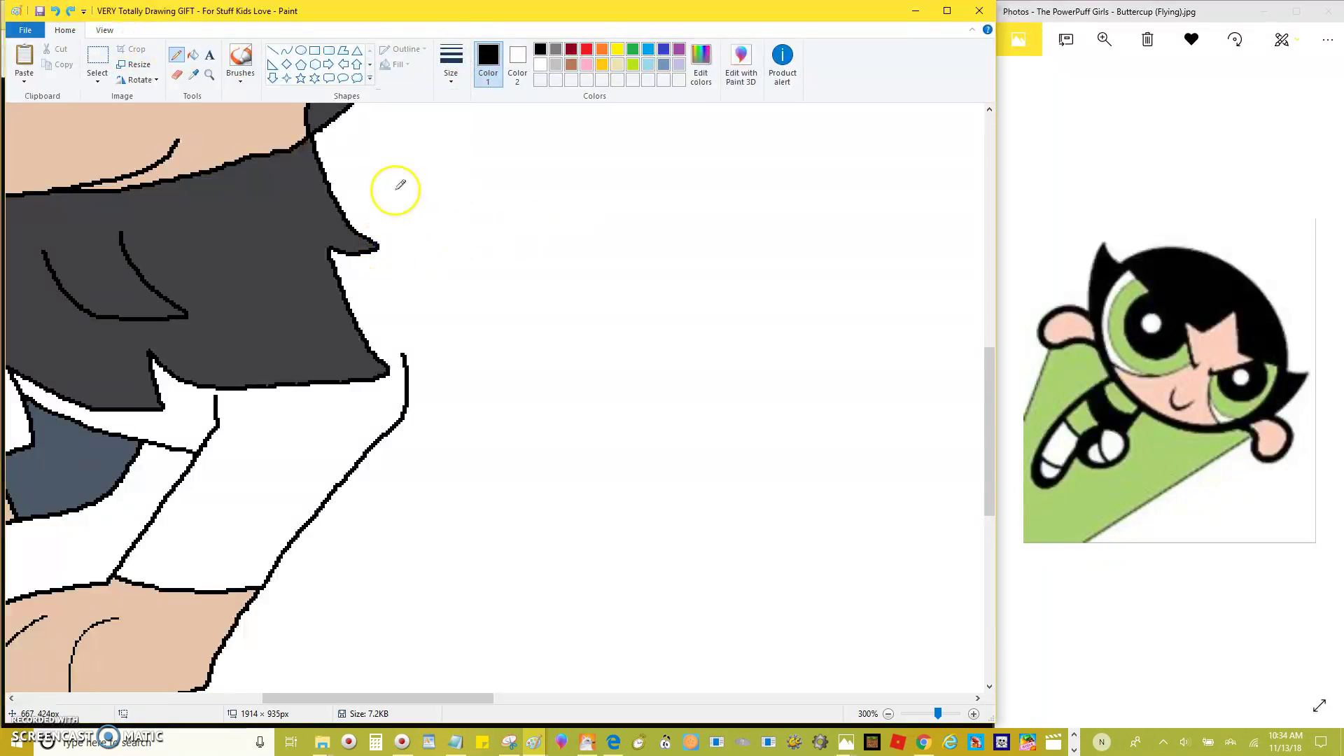
key("ctrl+z")
mouse_move(346, 220)
left_mouse_down()
mouse_move(534, 233)
mouse_move(590, 252)
mouse_move(647, 366)
left_mouse_up()
left_click_drag(676, 650, 666, 678)
Step: Draw a rounded hind paw at the end of the hind leg outline, with a straight line across its ankle
scroll(663, 514, "down", 4)
mouse_move(663, 384)
left_mouse_down()
mouse_move(598, 404)
mouse_move(526, 405)
mouse_move(499, 389)
left_mouse_up()
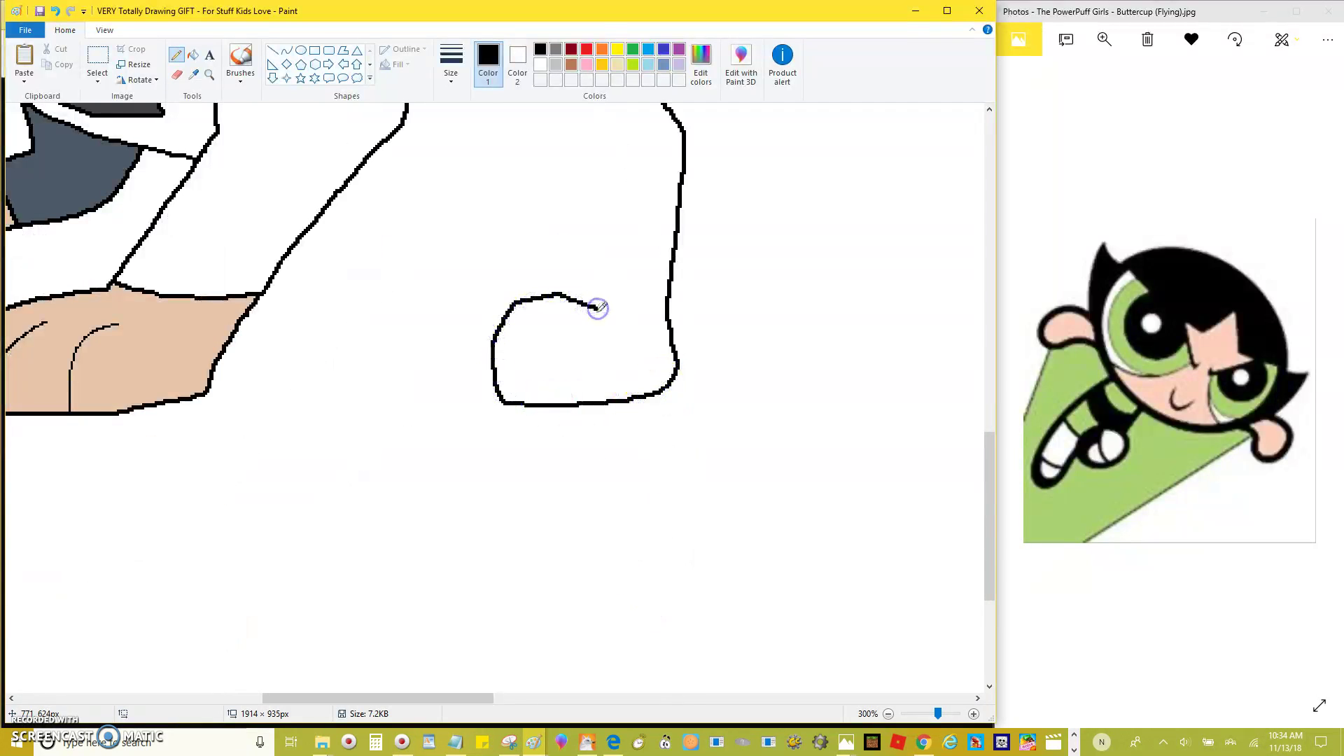
scroll(597, 309, "up", 2)
left_click_drag(597, 455, 664, 455)
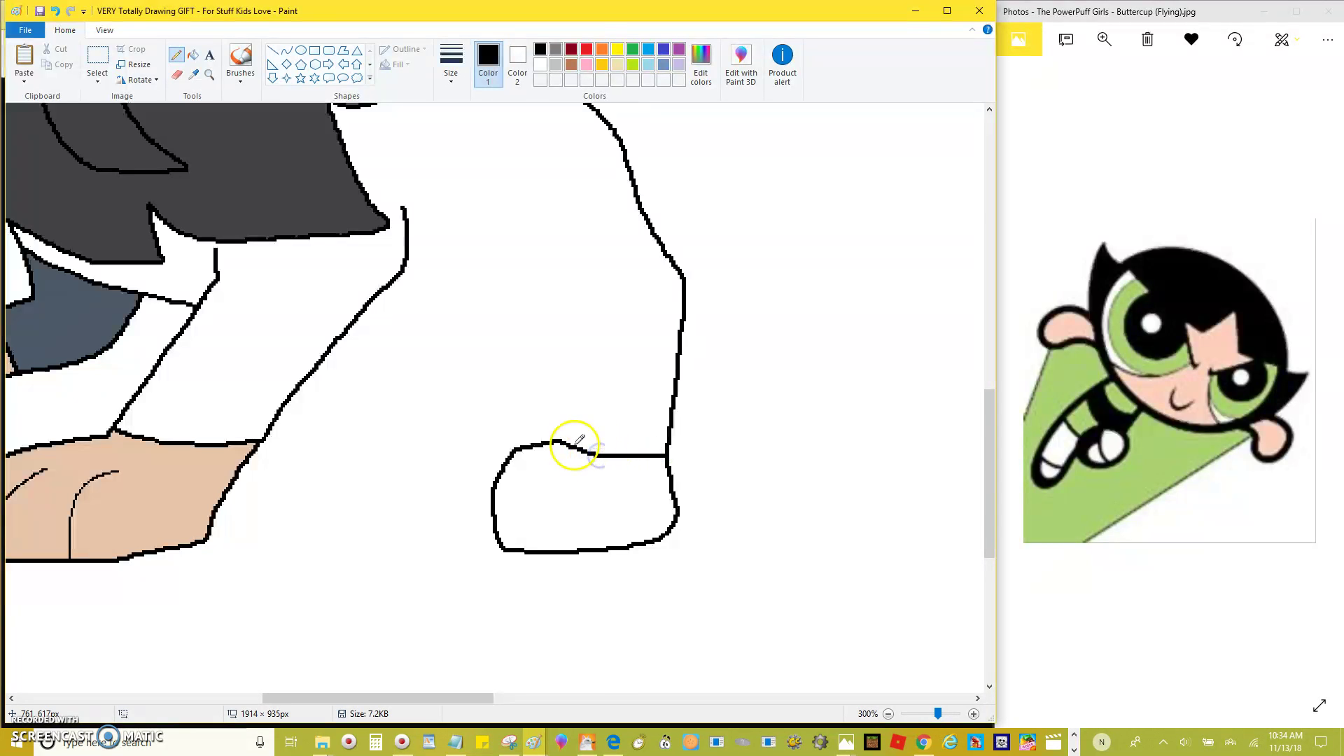
Step: Draw the belly line from the front leg to the hind leg and the hind leg's front edge, undoing a failed stroke
left_click_drag(544, 341, 499, 204)
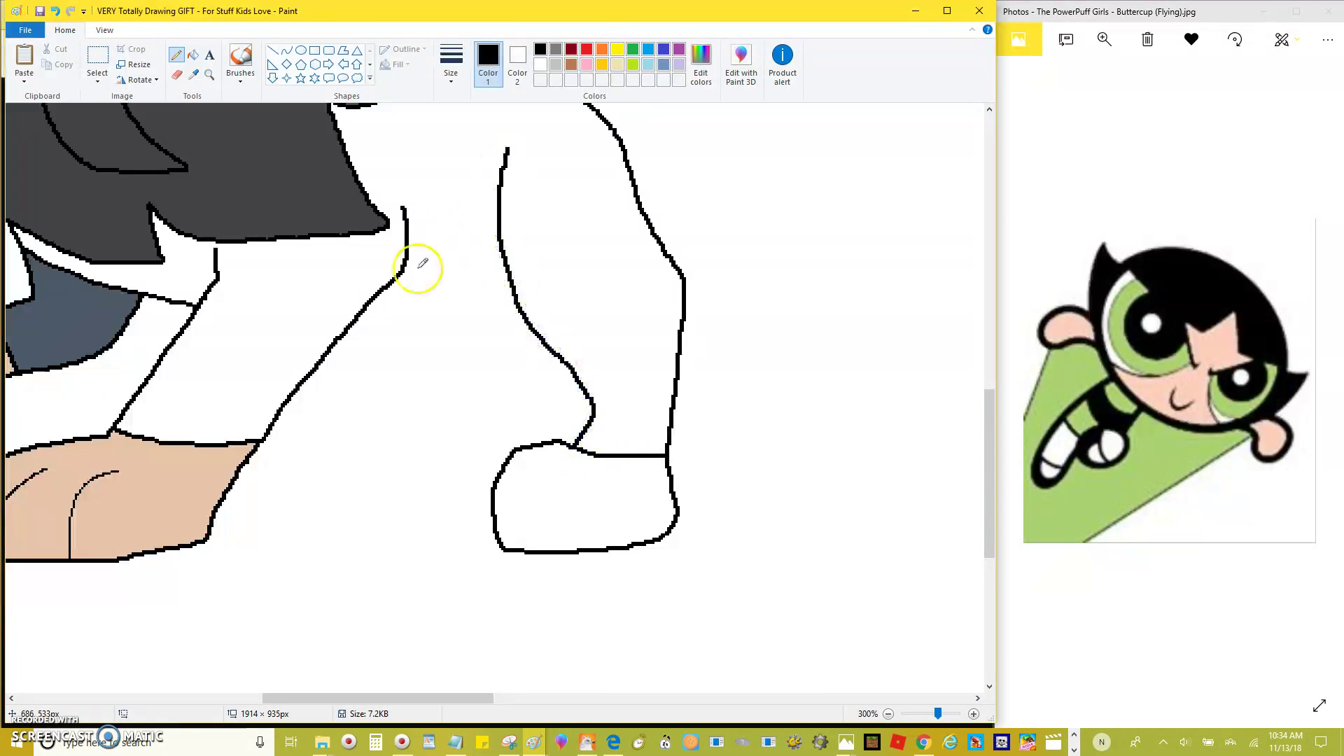
key("ctrl+z")
left_click_drag(401, 275, 559, 267)
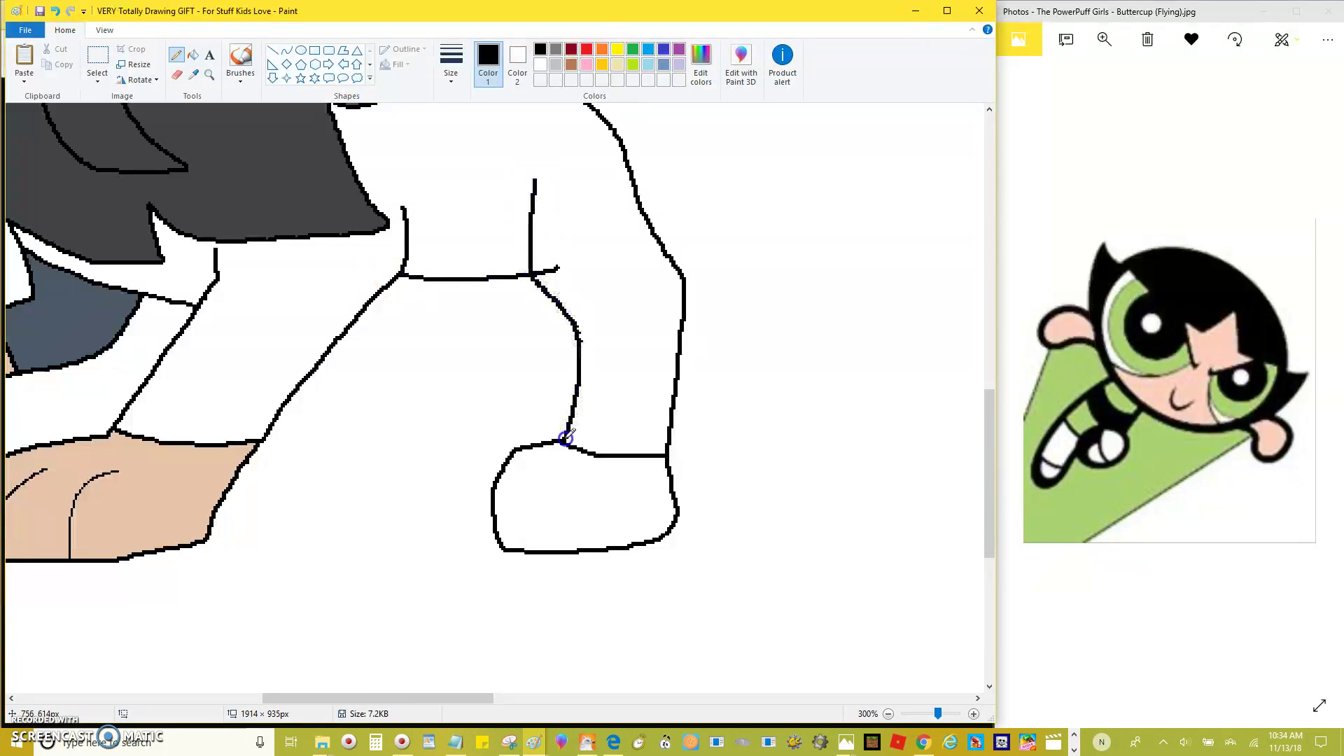
Step: Draw the far hind leg's back edge running into the sole and toe of its paw, undoing the first outline
scroll(566, 439, "up", 1, "ctrl")
left_click_drag(633, 411, 603, 495)
mouse_move(558, 538)
left_mouse_down()
mouse_move(562, 584)
mouse_move(687, 552)
left_mouse_up()
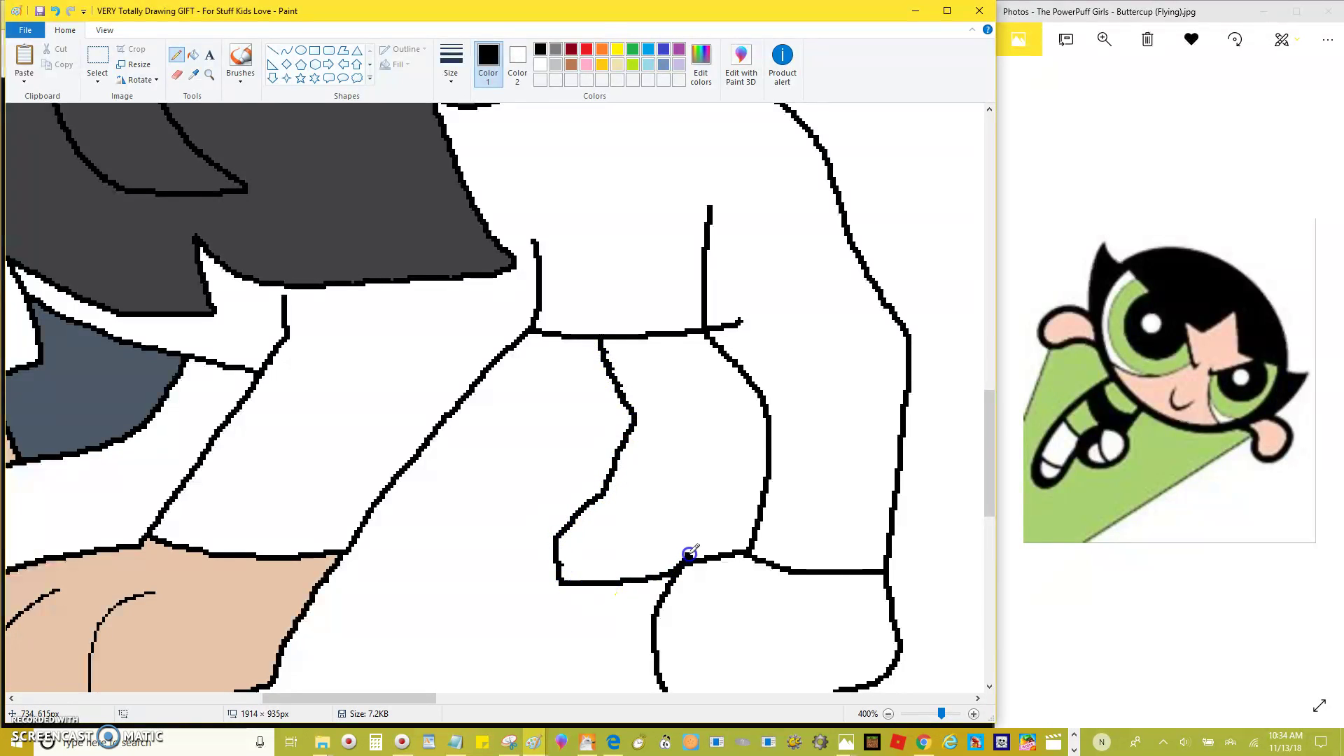
key("ctrl+z")
mouse_move(685, 332)
left_mouse_down()
mouse_move(716, 422)
mouse_move(647, 559)
mouse_move(489, 566)
left_mouse_up()
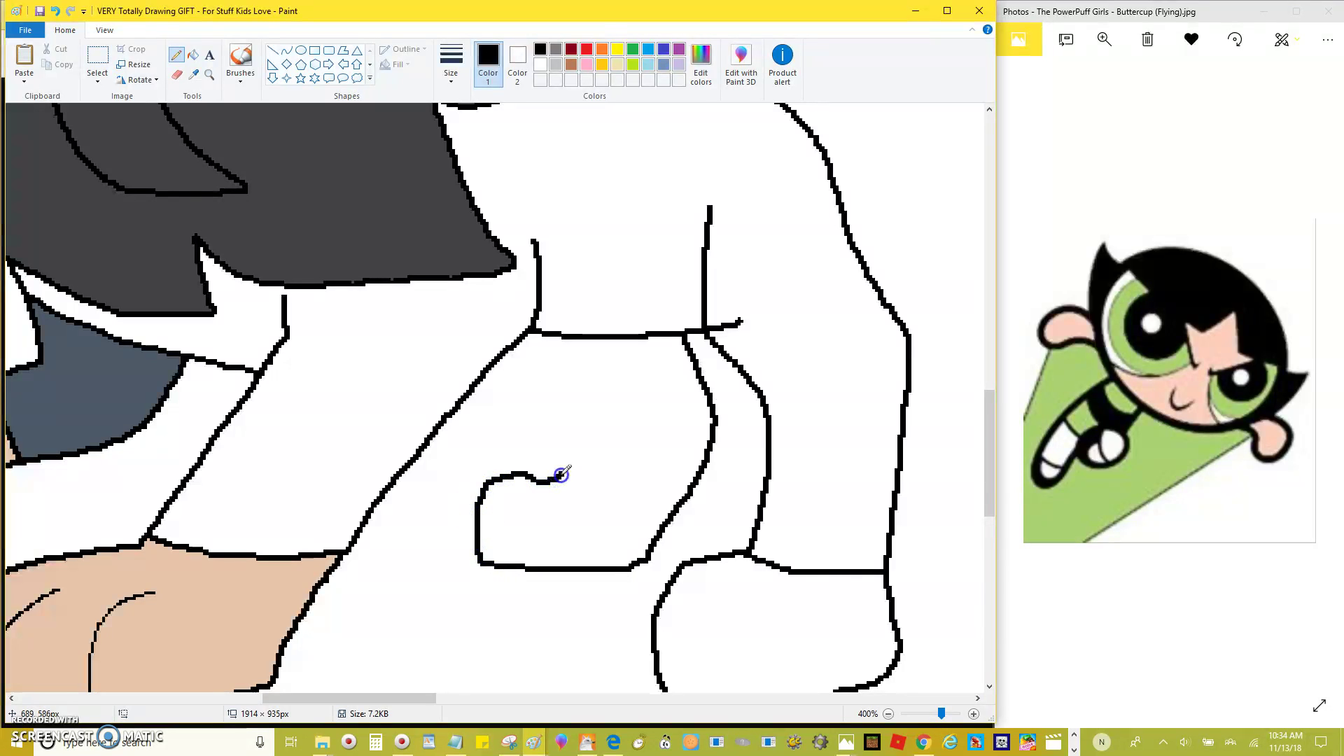
Step: Try to draw the far hind leg's front edge and the line along the top of its paw, undoing failed strokes
key("ctrl+z")
mouse_move(590, 376)
left_mouse_down()
mouse_move(629, 375)
mouse_move(634, 428)
mouse_move(592, 497)
left_mouse_up()
key("ctrl+z")
left_click(602, 339)
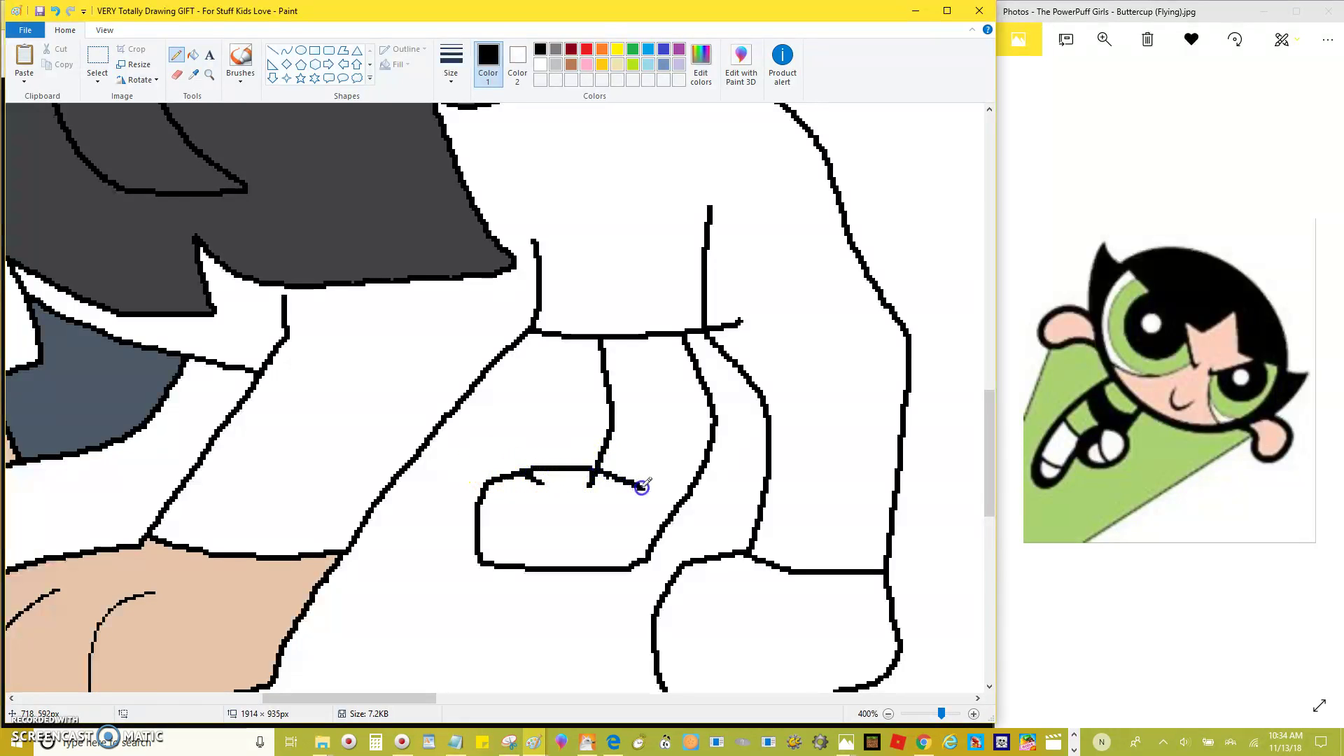
Step: Fill both hind paws with black
scroll(686, 490, "down", 3)
left_click(193, 55)
left_click(595, 366)
left_click(763, 456)
scroll(360, 252, "down", 1, "ctrl")
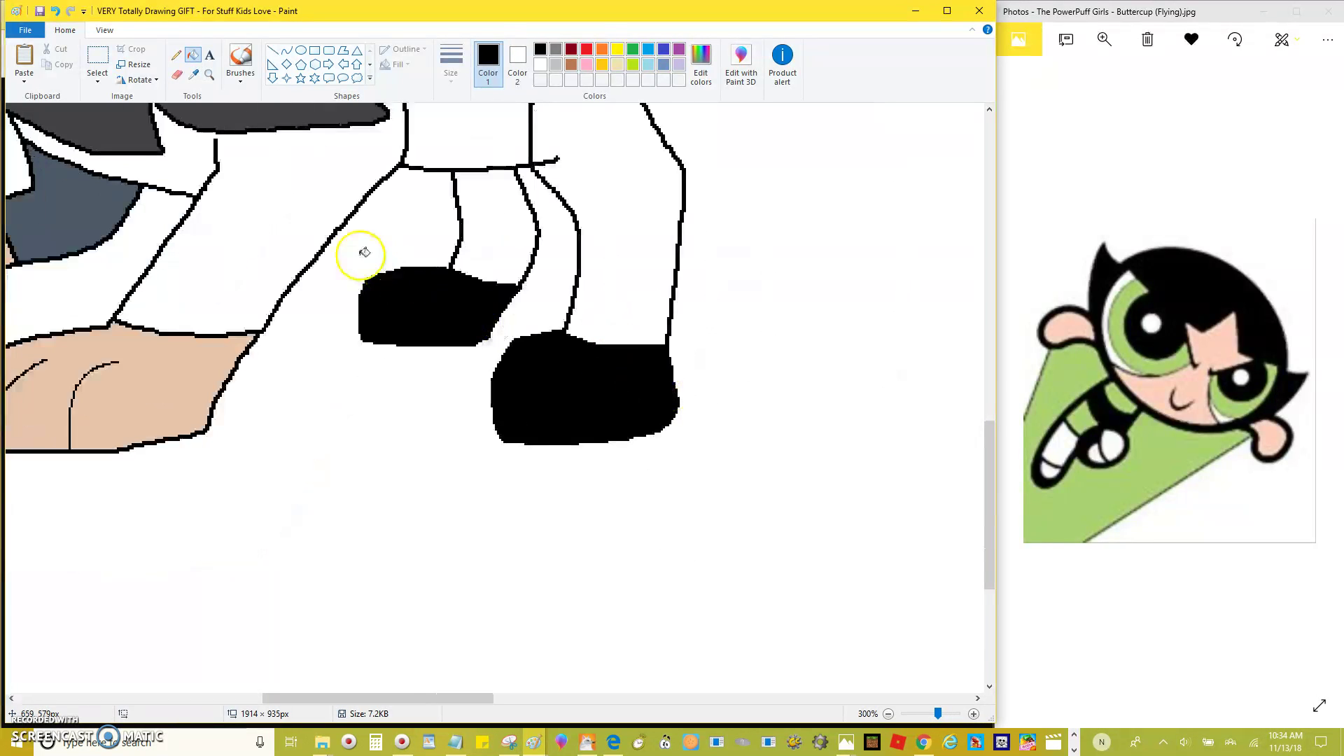
scroll(350, 248, "up", 3)
left_click(184, 58)
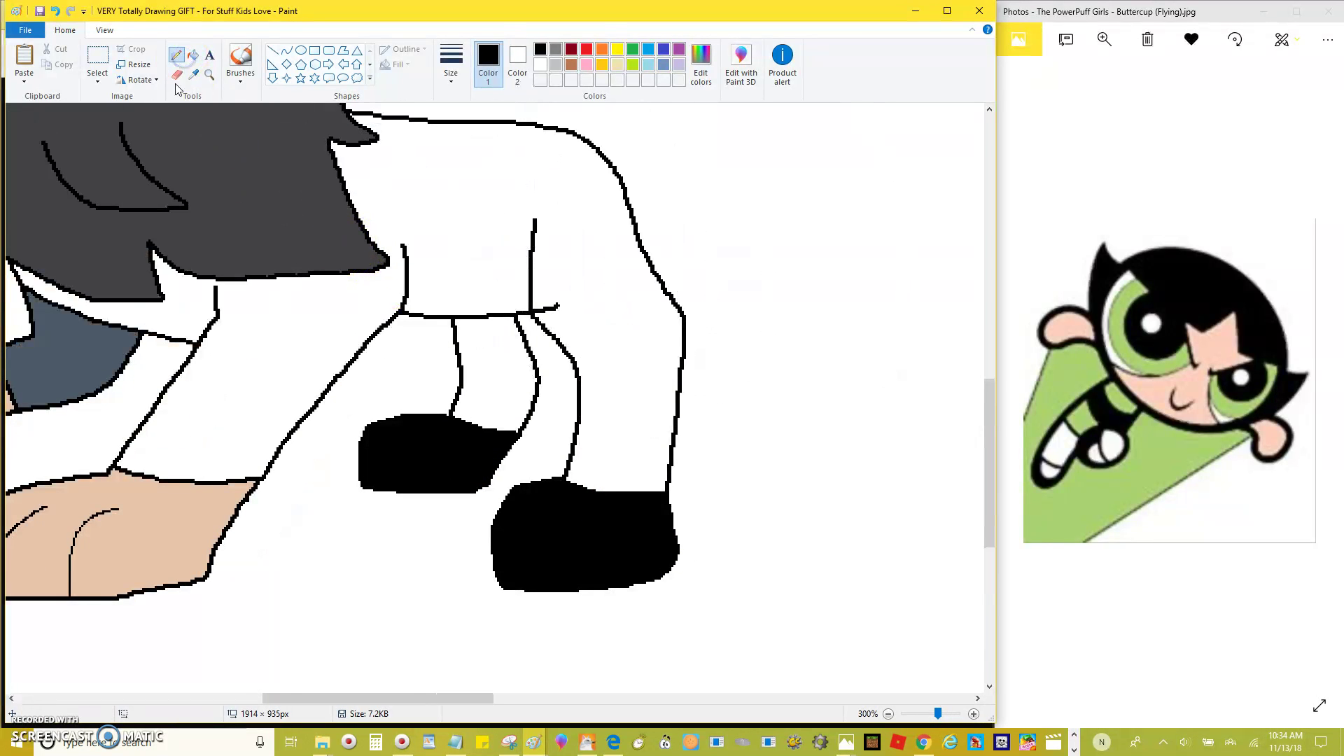
Step: Undo the black paw fills and the strokes for the far hind leg's front edge and paw top
scroll(582, 336, "up", 1, "ctrl")
key("ctrl+z")
key("ctrl+z")
left_click(175, 74)
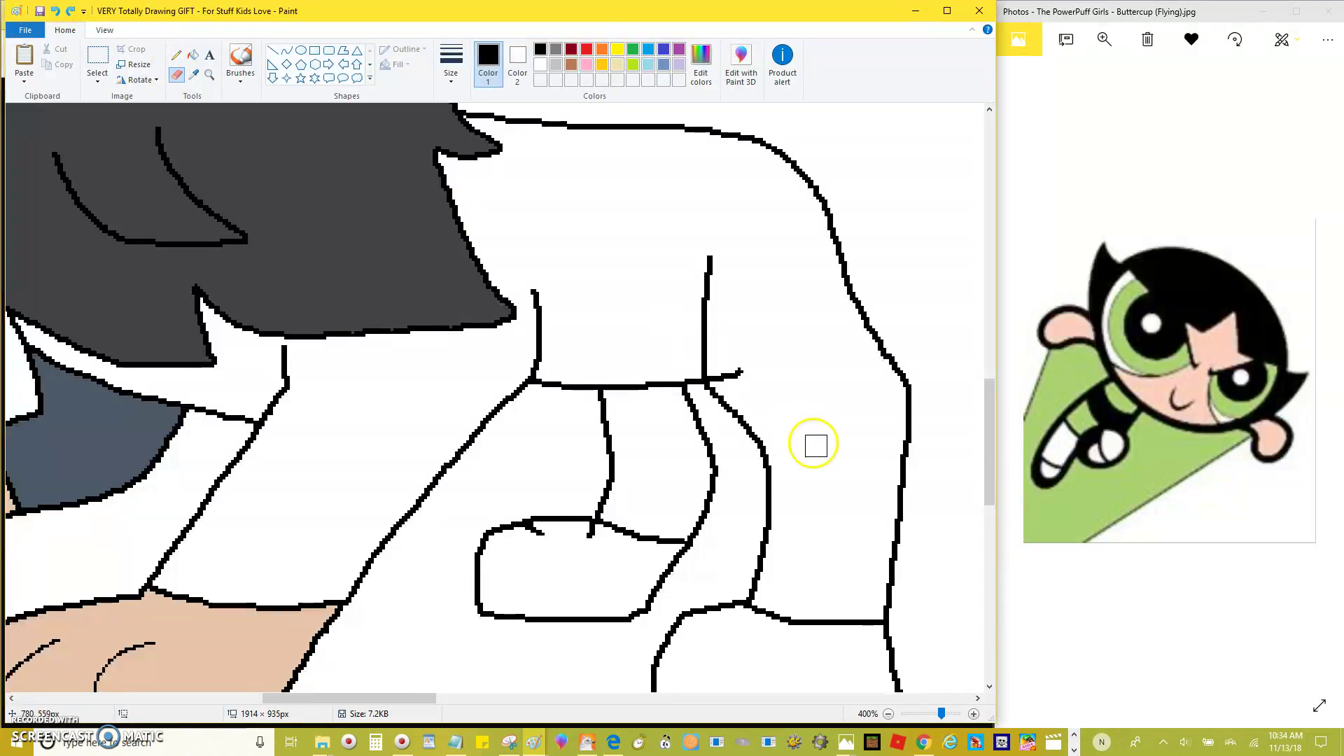
key("ctrl+z")
key("ctrl+z")
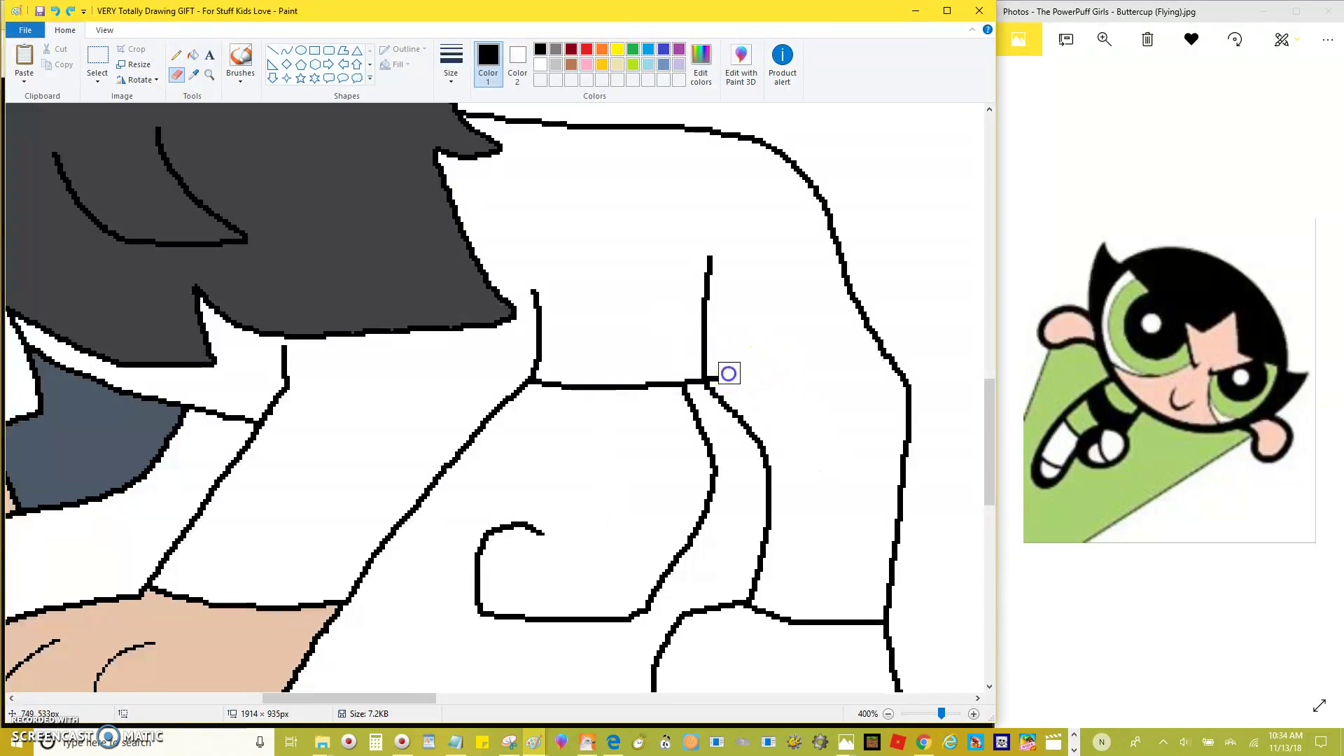
Step: Erase the curled tip on the far hind paw, and redraw the paw's top line and the leg's front edge
scroll(649, 477, "down", 3)
left_click_drag(543, 393, 523, 375)
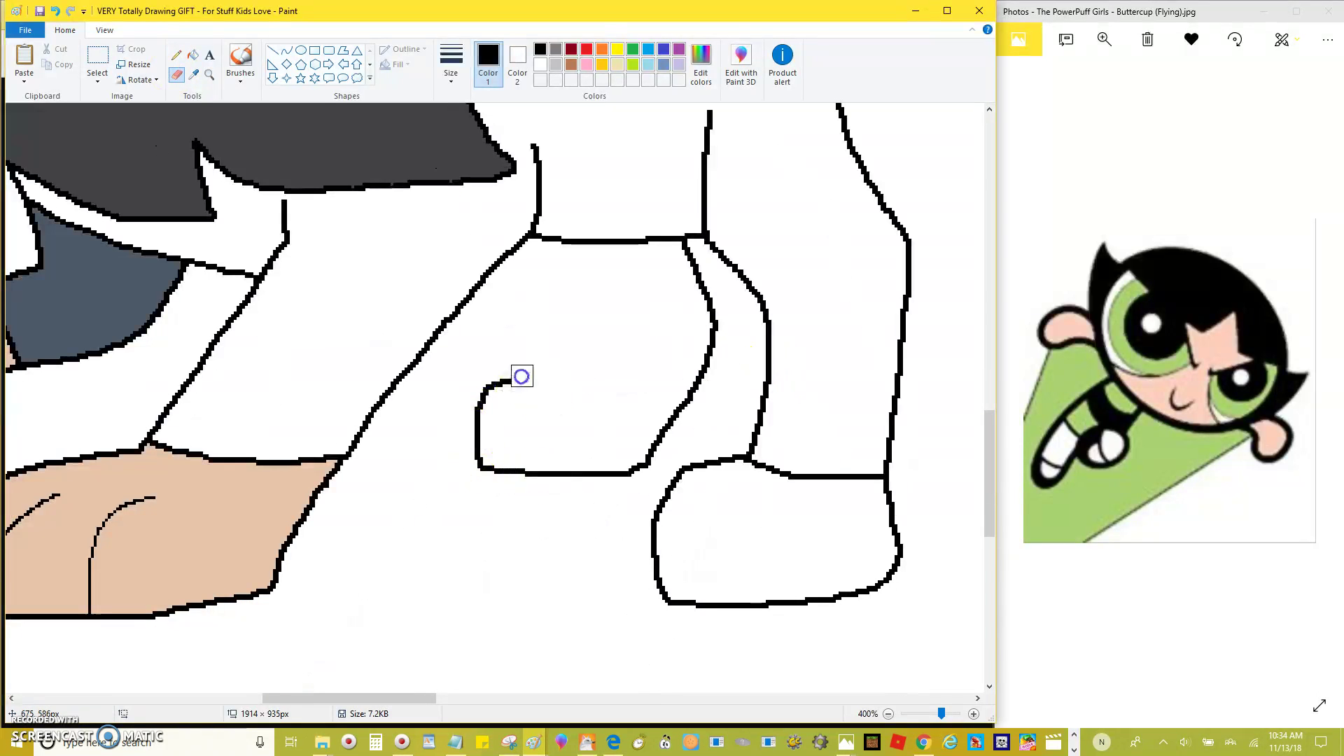
left_click(177, 55)
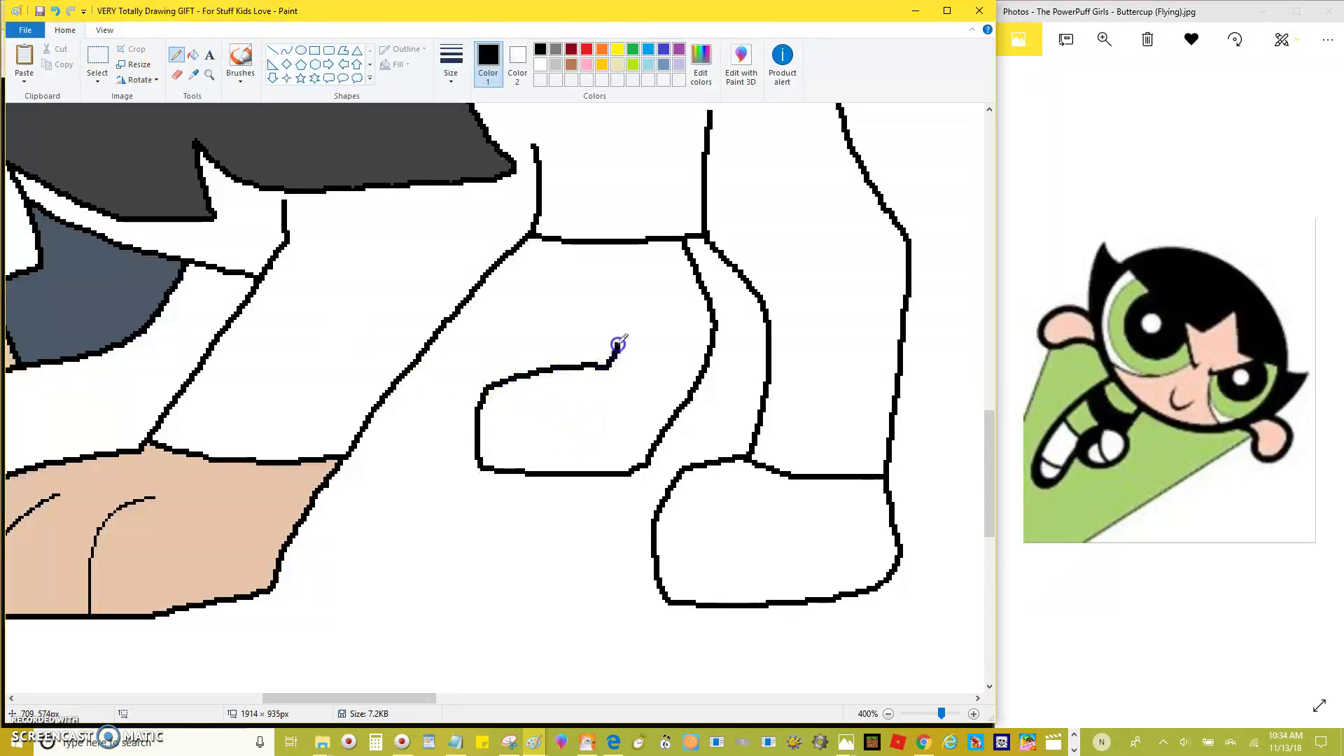
key("ctrl+z")
left_click_drag(585, 243, 607, 294)
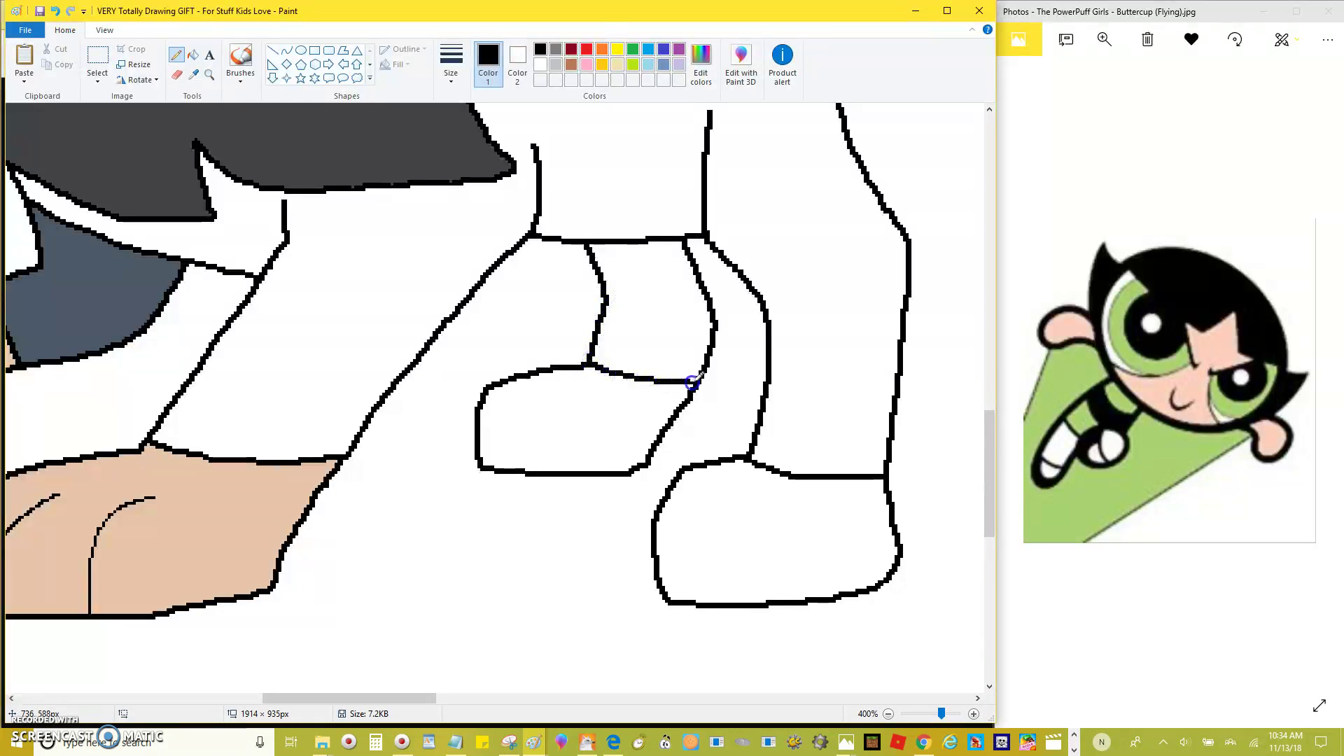
Step: Draw a bushy tail from the rump with jagged fur points at its end, closing it at the back of the hind leg
scroll(695, 384, "down", 1)
scroll(595, 276, "up", 4)
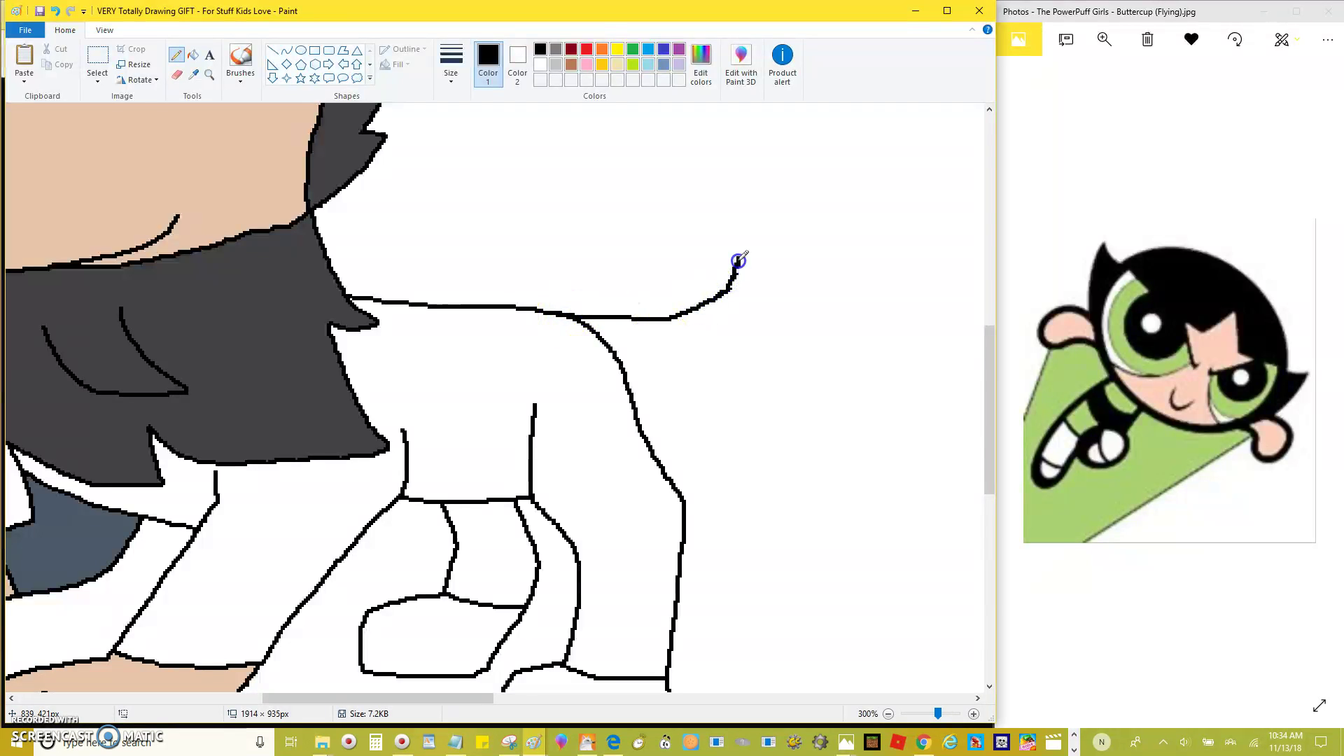
mouse_move(754, 246)
left_mouse_down()
mouse_move(773, 290)
mouse_move(810, 263)
mouse_move(844, 142)
mouse_move(886, 179)
mouse_move(918, 286)
mouse_move(911, 379)
mouse_move(862, 398)
mouse_move(866, 411)
mouse_move(928, 408)
mouse_move(888, 464)
mouse_move(825, 455)
left_mouse_up()
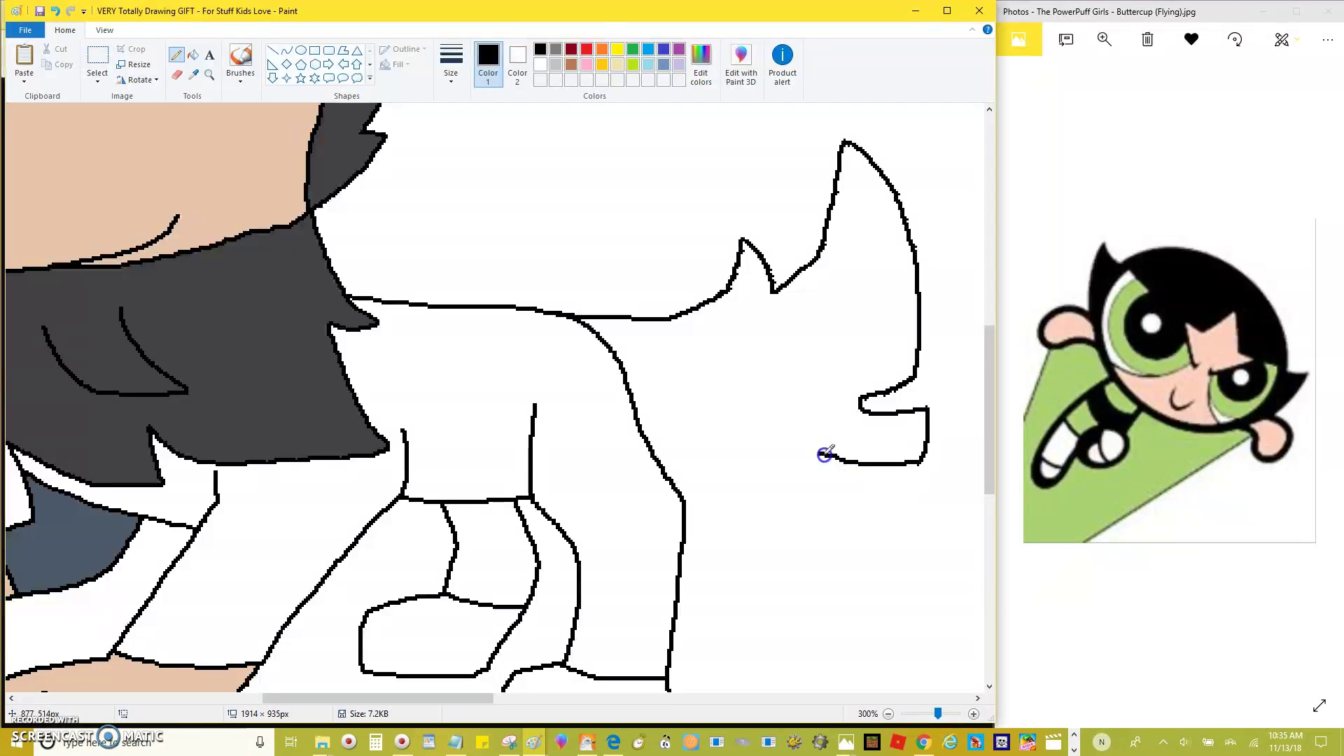
mouse_move(878, 489)
left_mouse_down()
mouse_move(818, 518)
mouse_move(666, 448)
left_mouse_up()
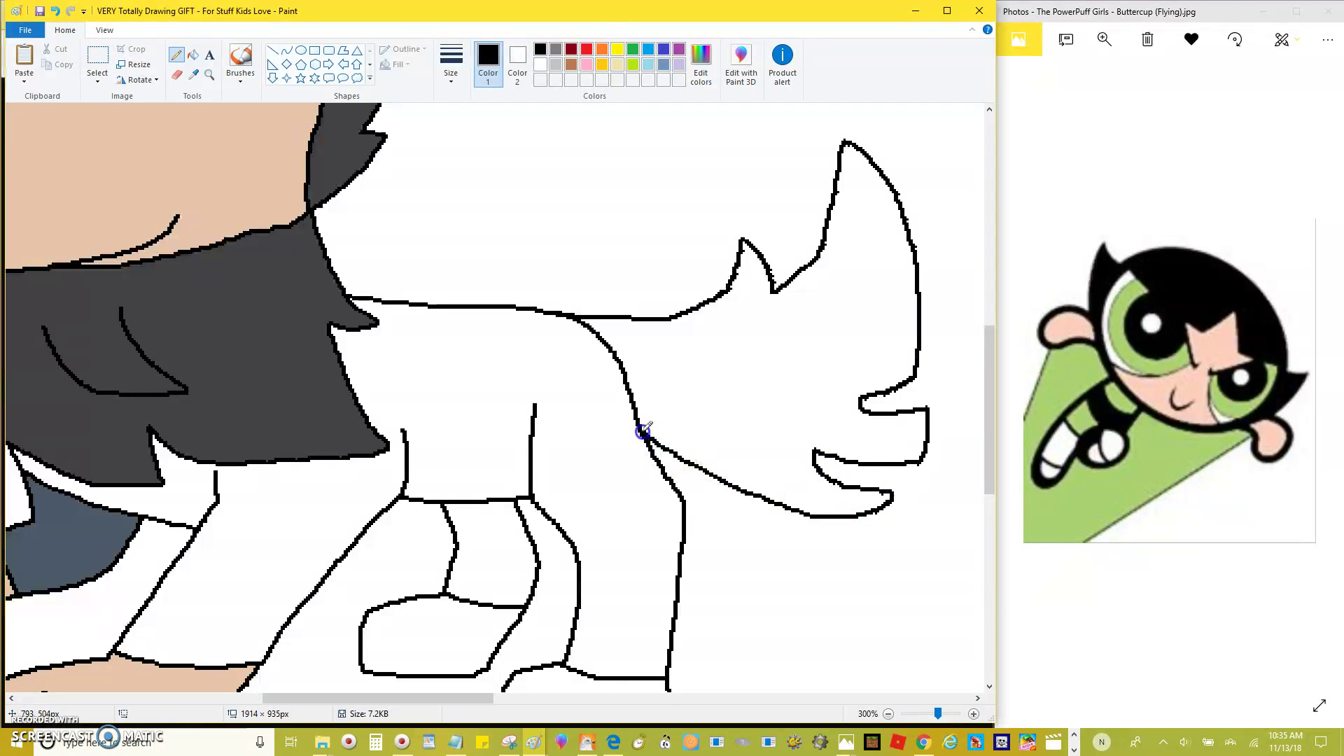
Step: Draw the large curved outer tip around the tail's jagged edge, and add a pointed fur tuft inside the tail
scroll(672, 406, "down", 1, "ctrl")
scroll(696, 381, "up", 3)
left_click_drag(499, 342, 516, 261)
mouse_move(640, 253)
left_mouse_down()
mouse_move(695, 359)
mouse_move(679, 452)
mouse_move(625, 494)
left_mouse_up()
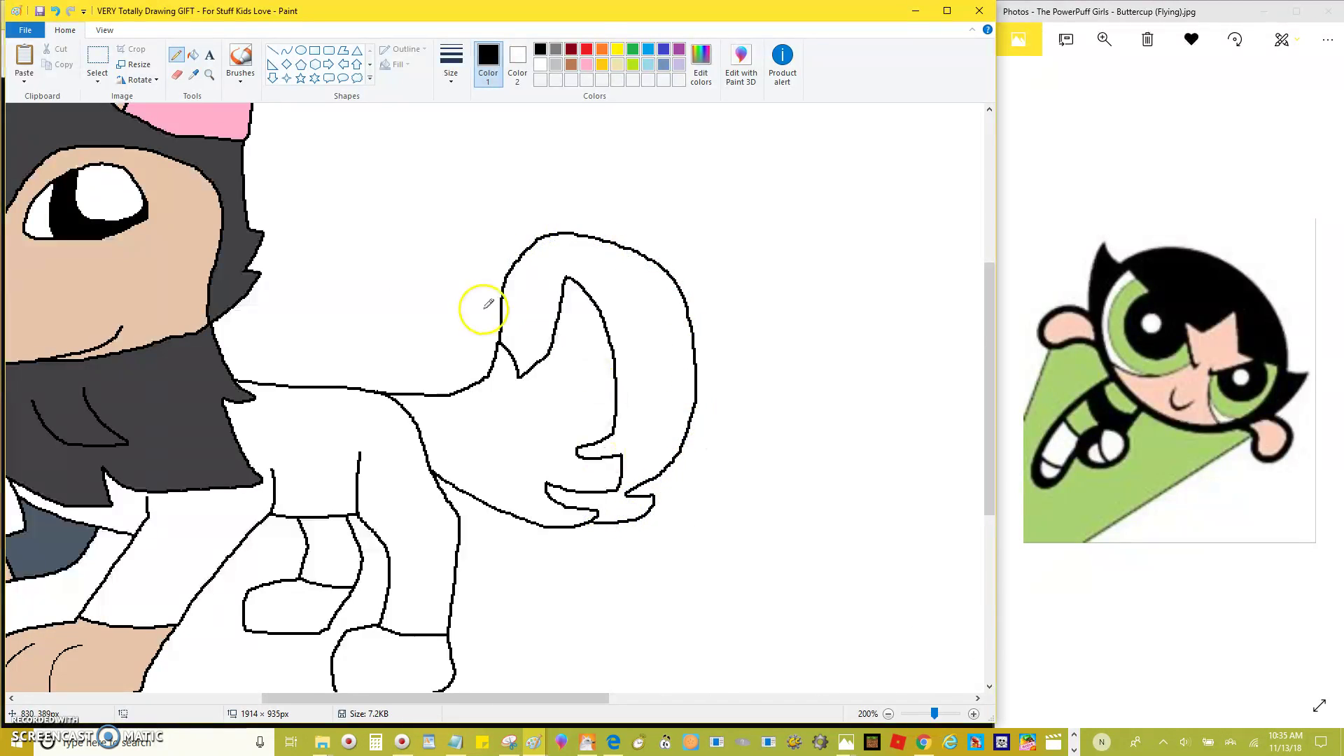
scroll(480, 300, "up", 1, "ctrl")
mouse_move(655, 438)
left_mouse_down()
mouse_move(782, 432)
mouse_move(820, 416)
mouse_move(819, 454)
mouse_move(735, 514)
left_mouse_up()
Step: Fill the tail with the dark grey picked from the fur and its outer tip with the beige picked from the face
left_click(193, 55)
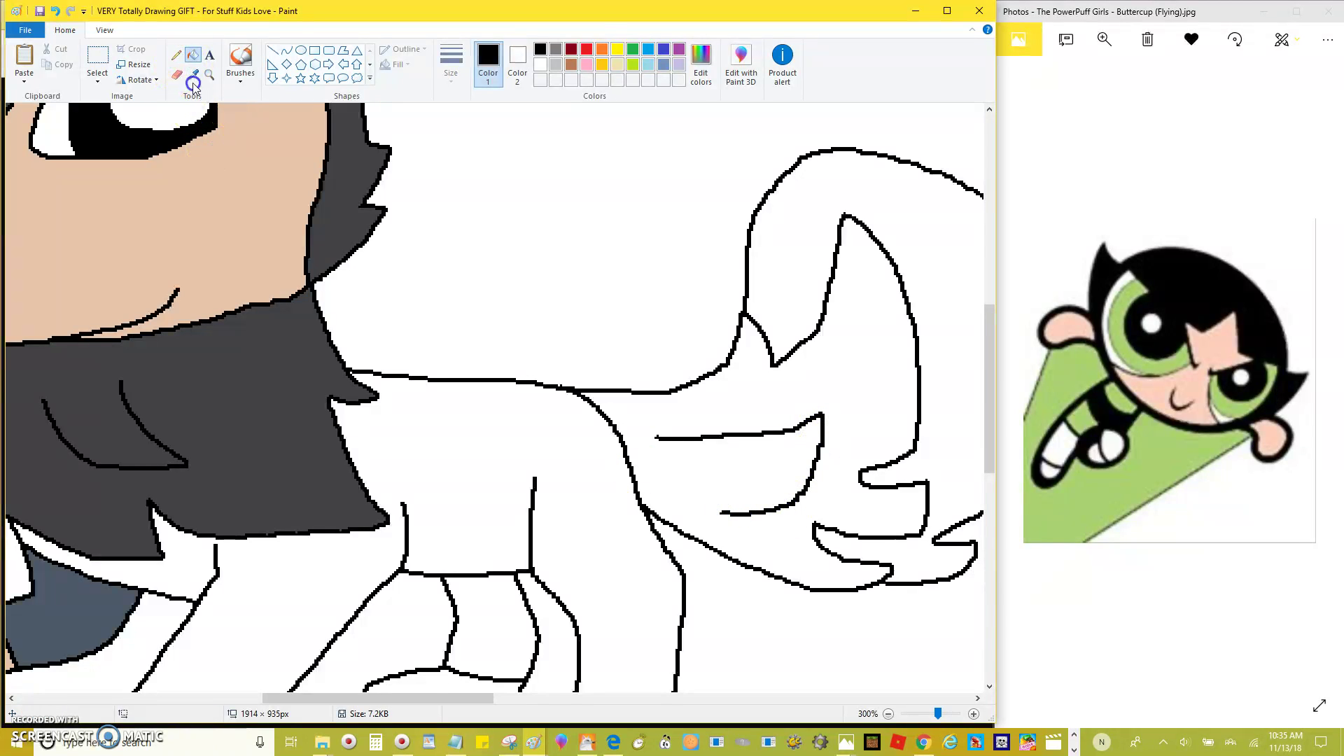
left_click(191, 350)
left_click(814, 402)
left_click(193, 74)
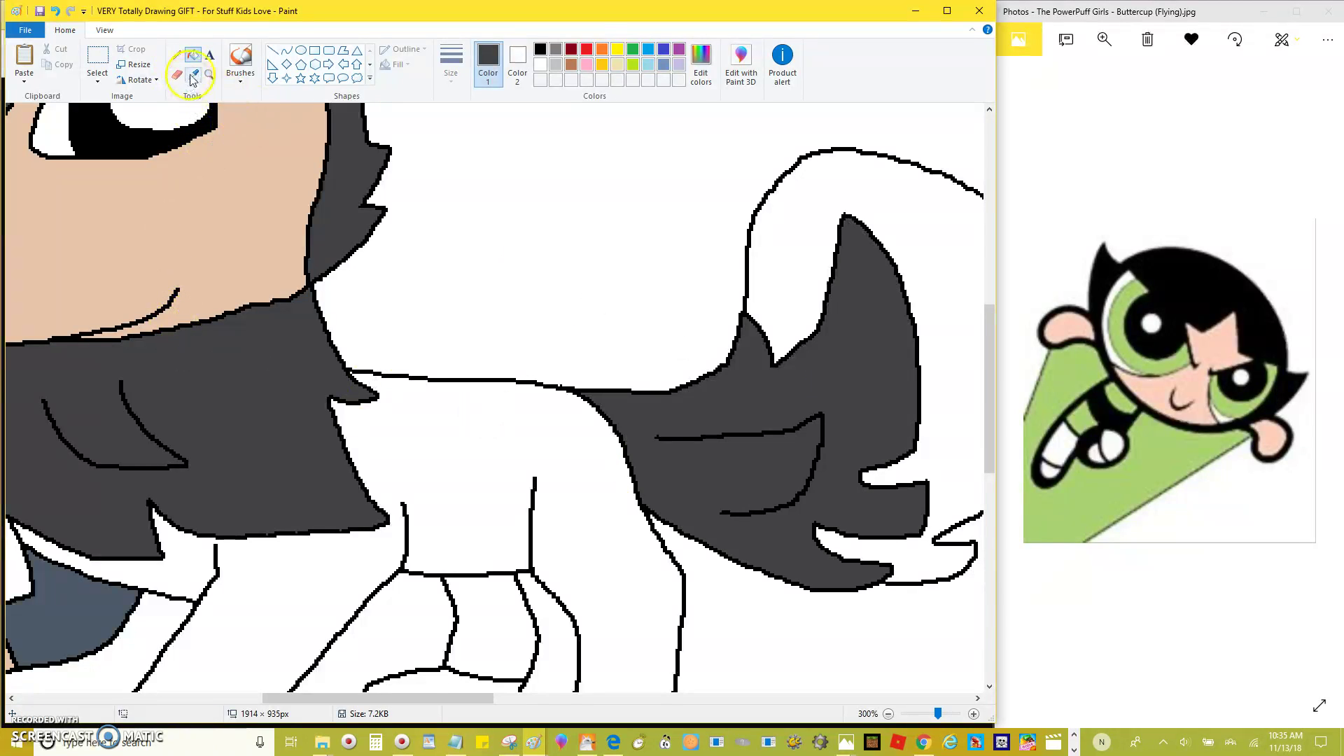
right_click(220, 207)
right_click(805, 198)
scroll(399, 204, "down", 4, "ctrl")
scroll(225, 165, "up", 5, "ctrl")
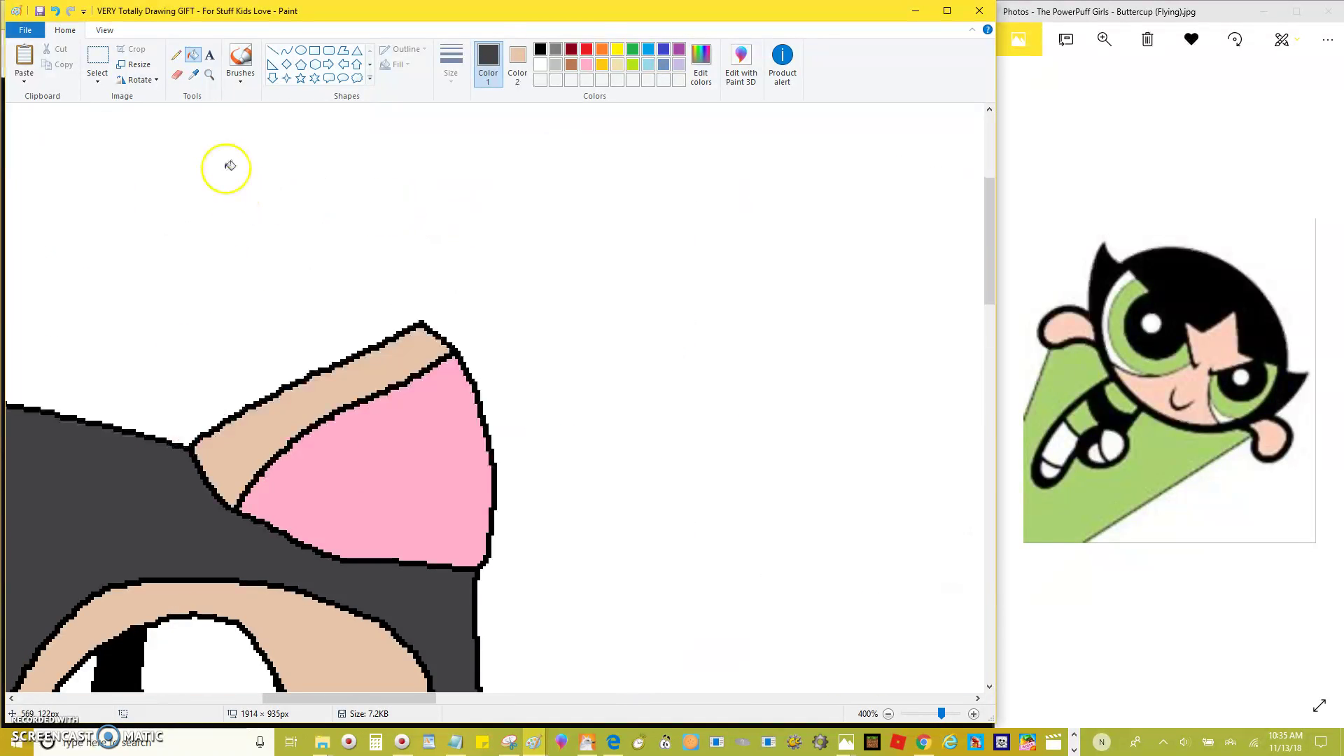
Step: Draw a curved black line across the body from the belly, above the far hind leg, up to the back
left_click(173, 56)
scroll(393, 201, "down", 3)
scroll(636, 354, "up", 1, "ctrl")
scroll(635, 355, "down", 3)
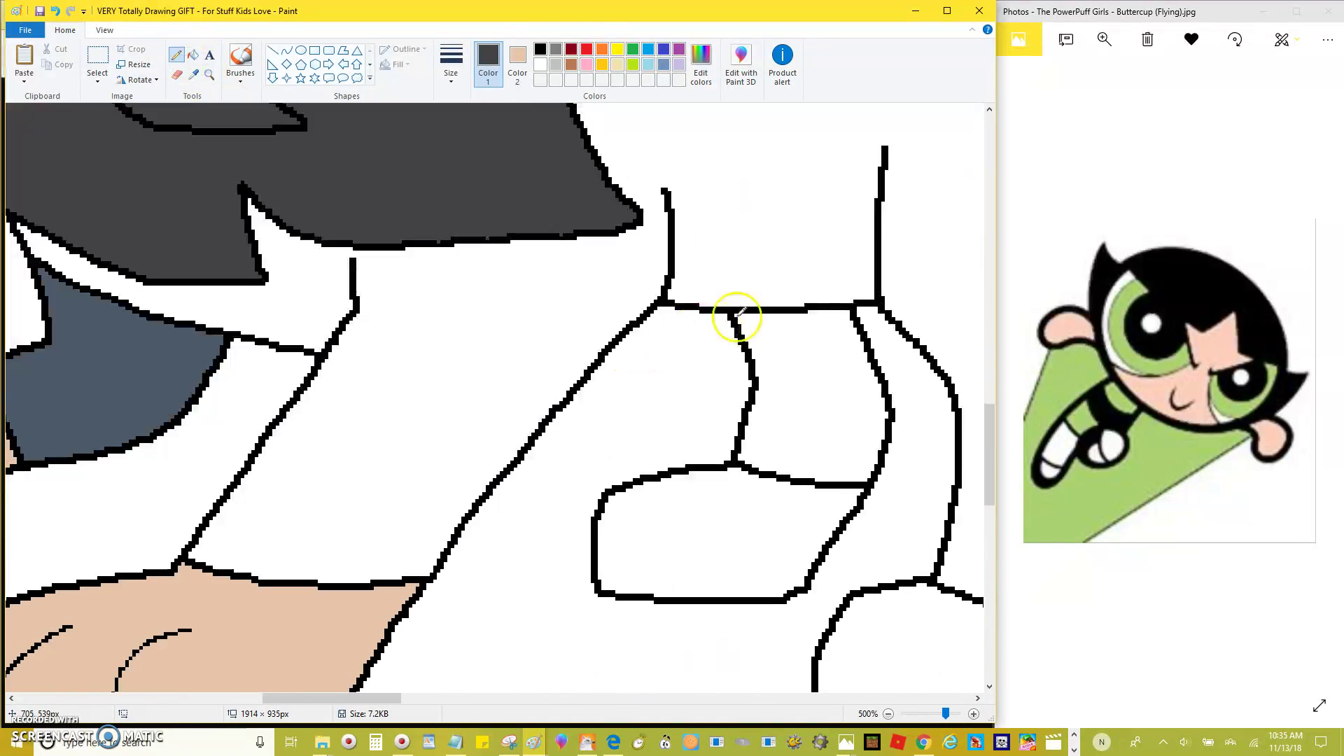
scroll(801, 260, "up", 5)
left_click(545, 50)
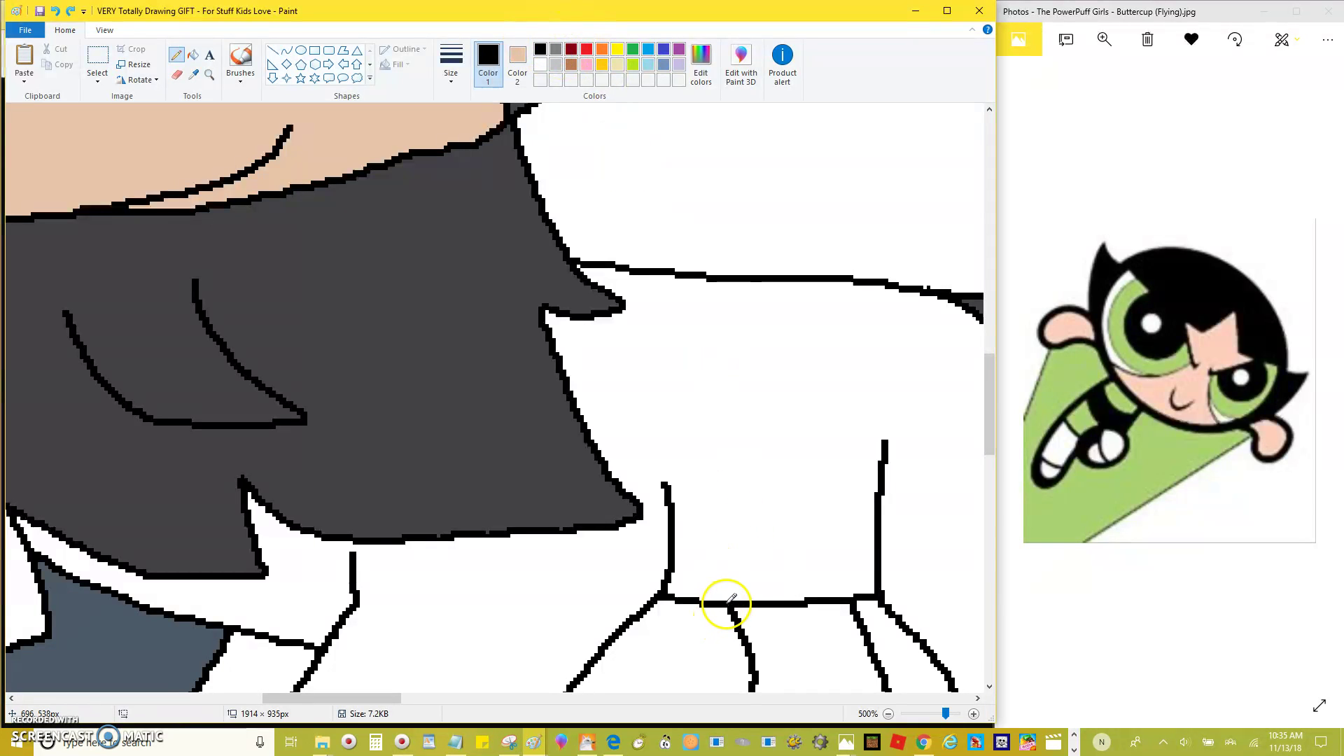
left_click_drag(745, 535, 759, 348)
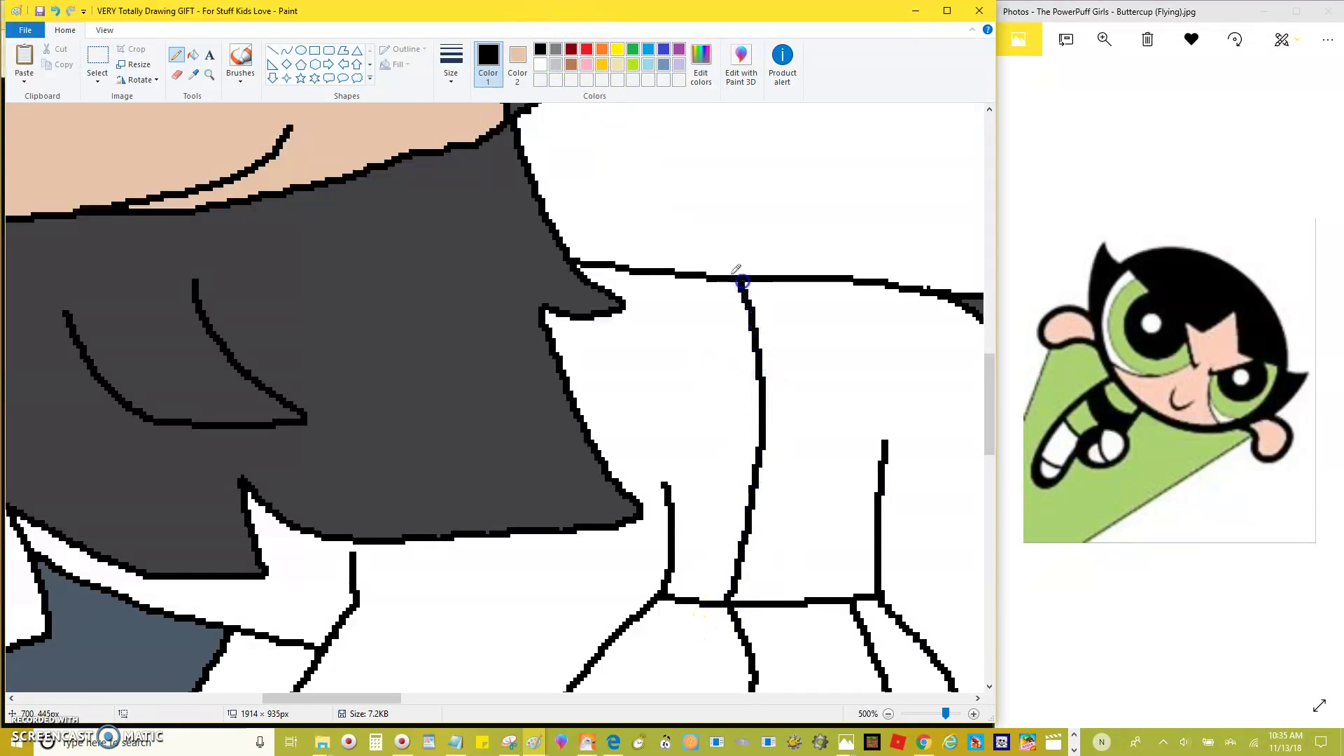
Step: Fill the front part of the body and the near front leg with the slate blue picked from the far front leg
left_click(193, 75)
scroll(138, 378, "down", 5)
right_click(138, 378)
left_click(194, 55)
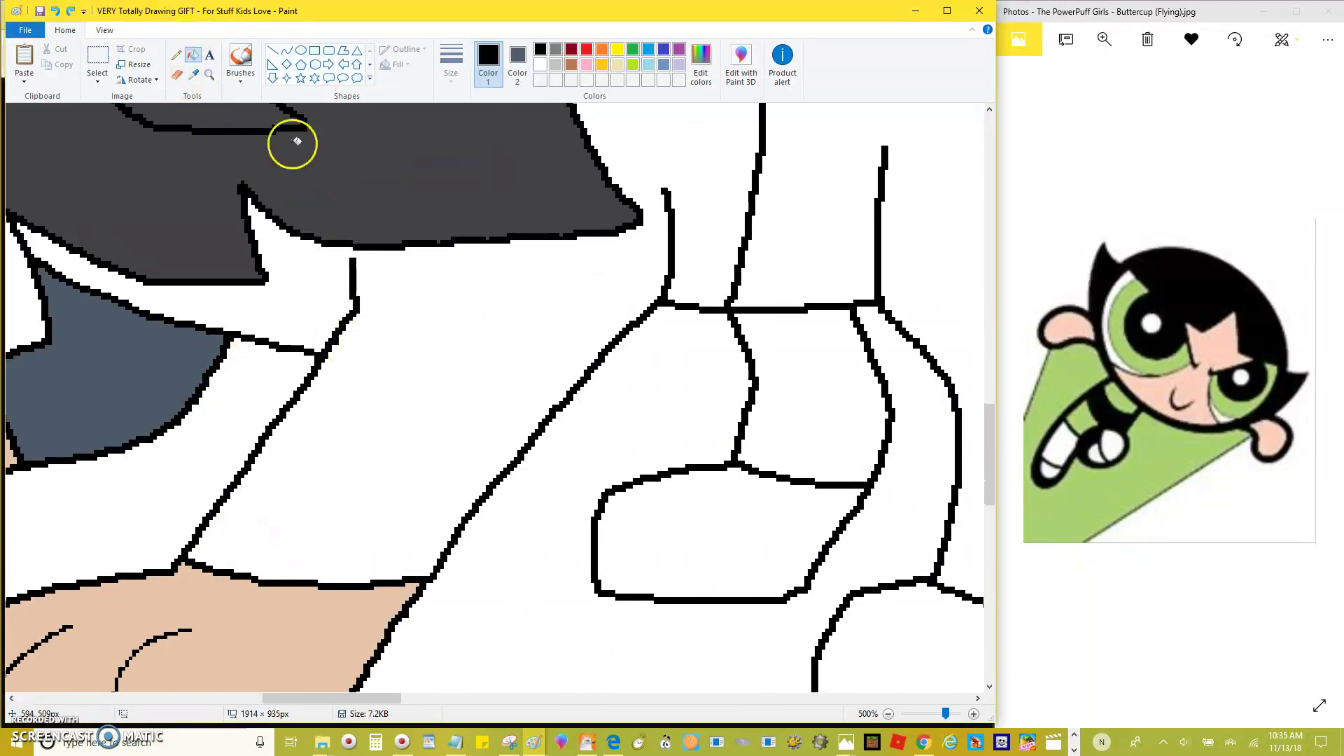
right_click(294, 144)
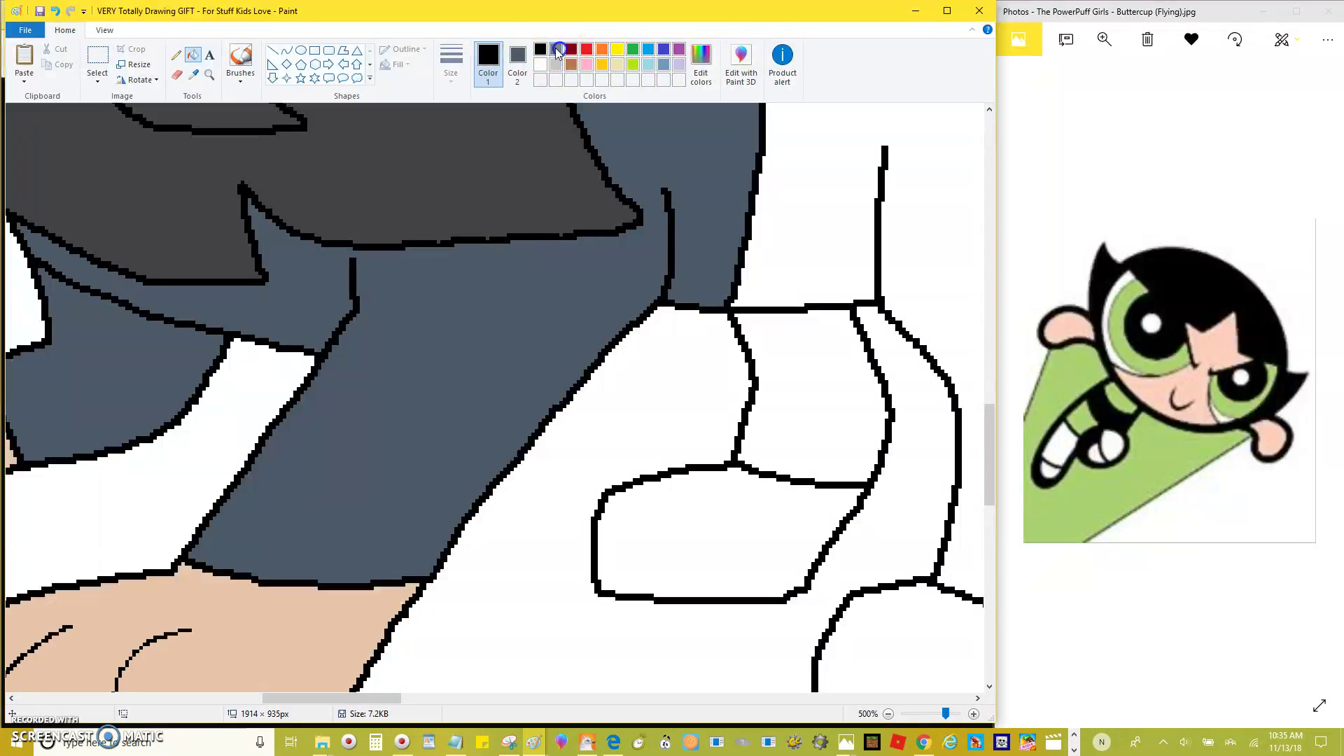
Step: Fill both redrawn hind paws with black
scroll(658, 361, "down", 1)
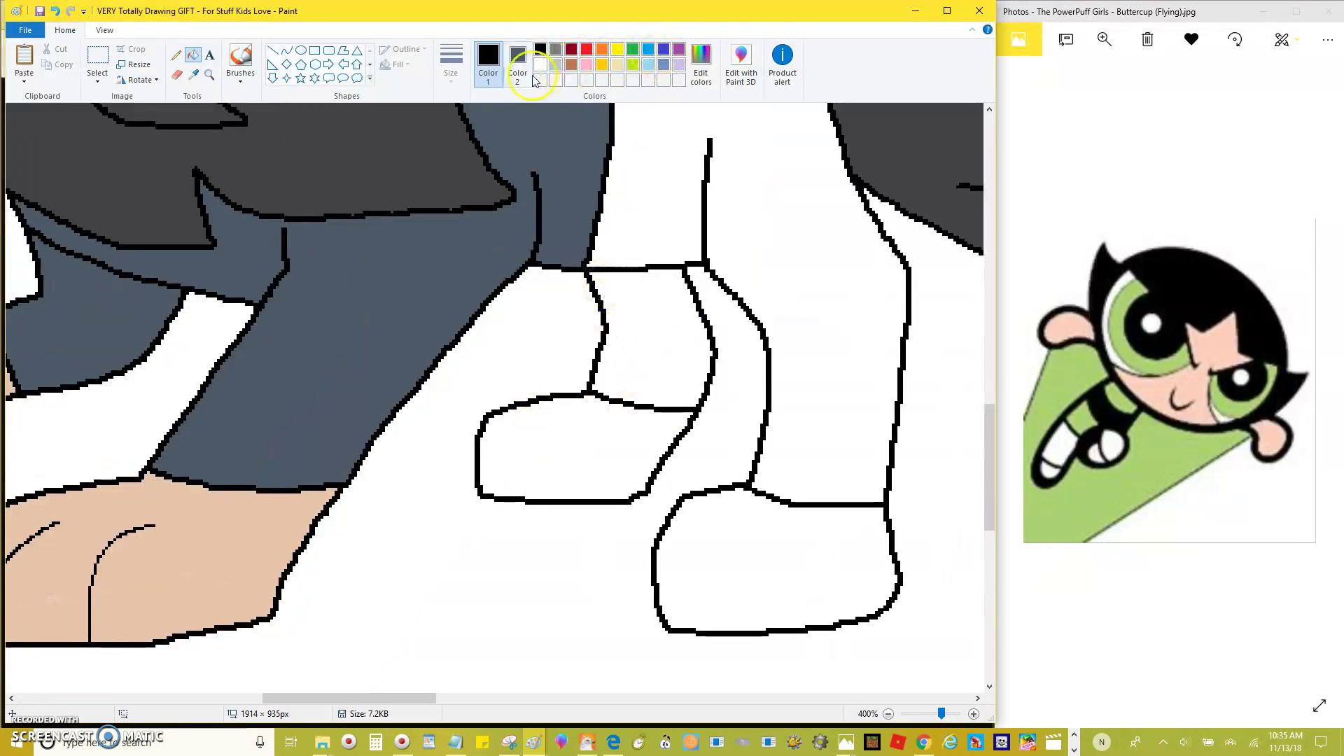
left_click(636, 430)
left_click(747, 520)
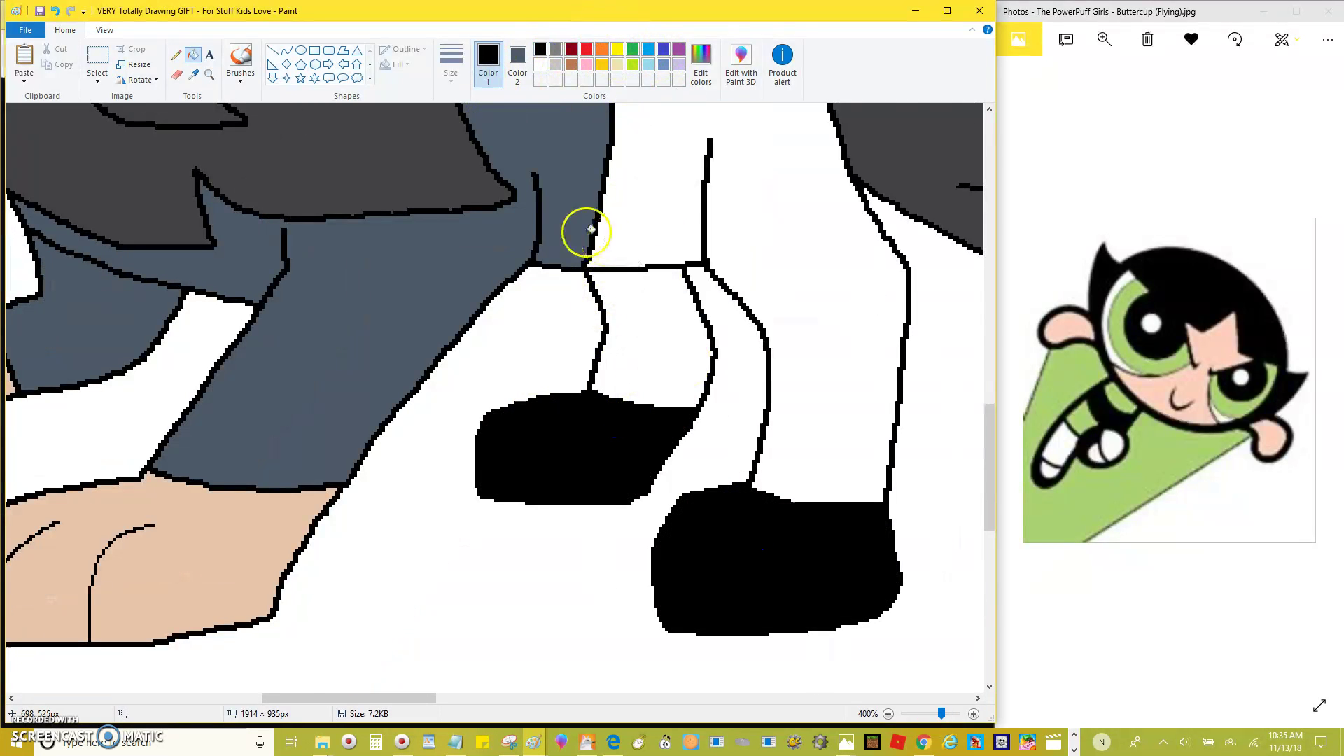
scroll(579, 228, "up", 2)
scroll(568, 112, "up", 1)
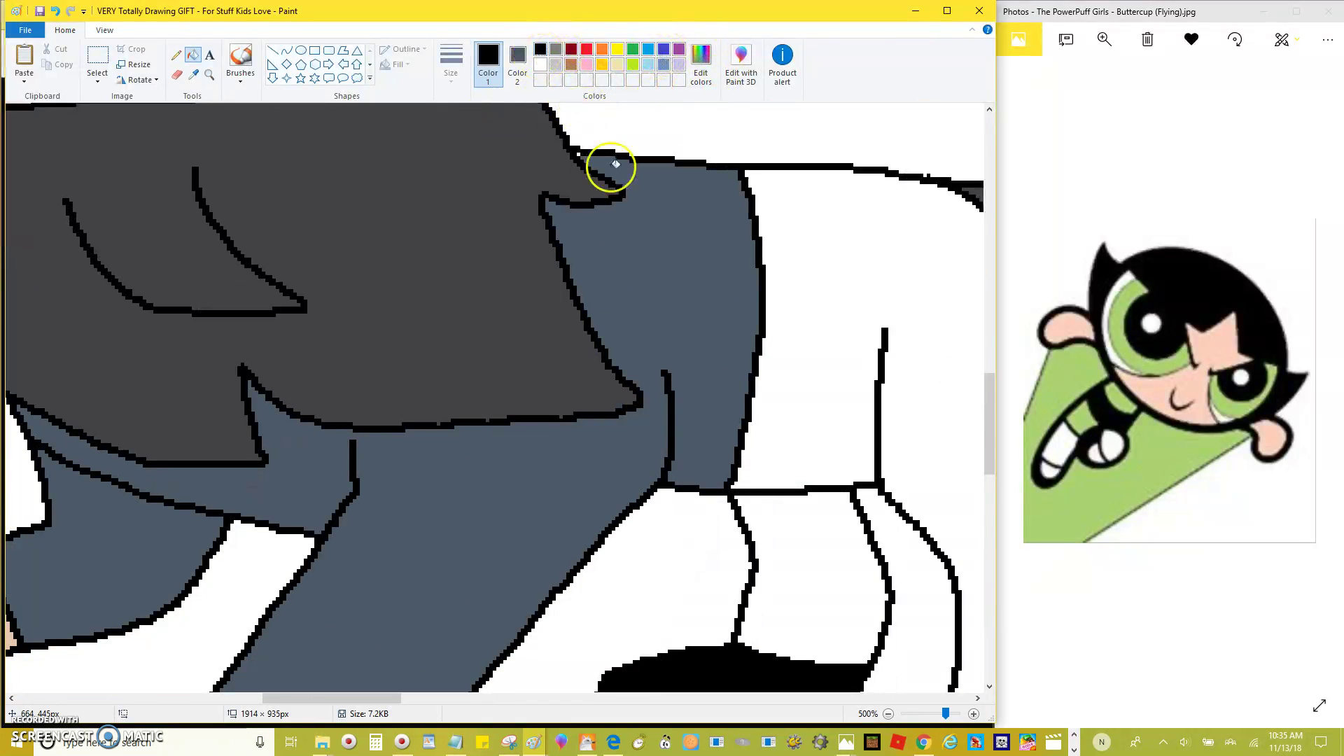
scroll(576, 150, "down", 3)
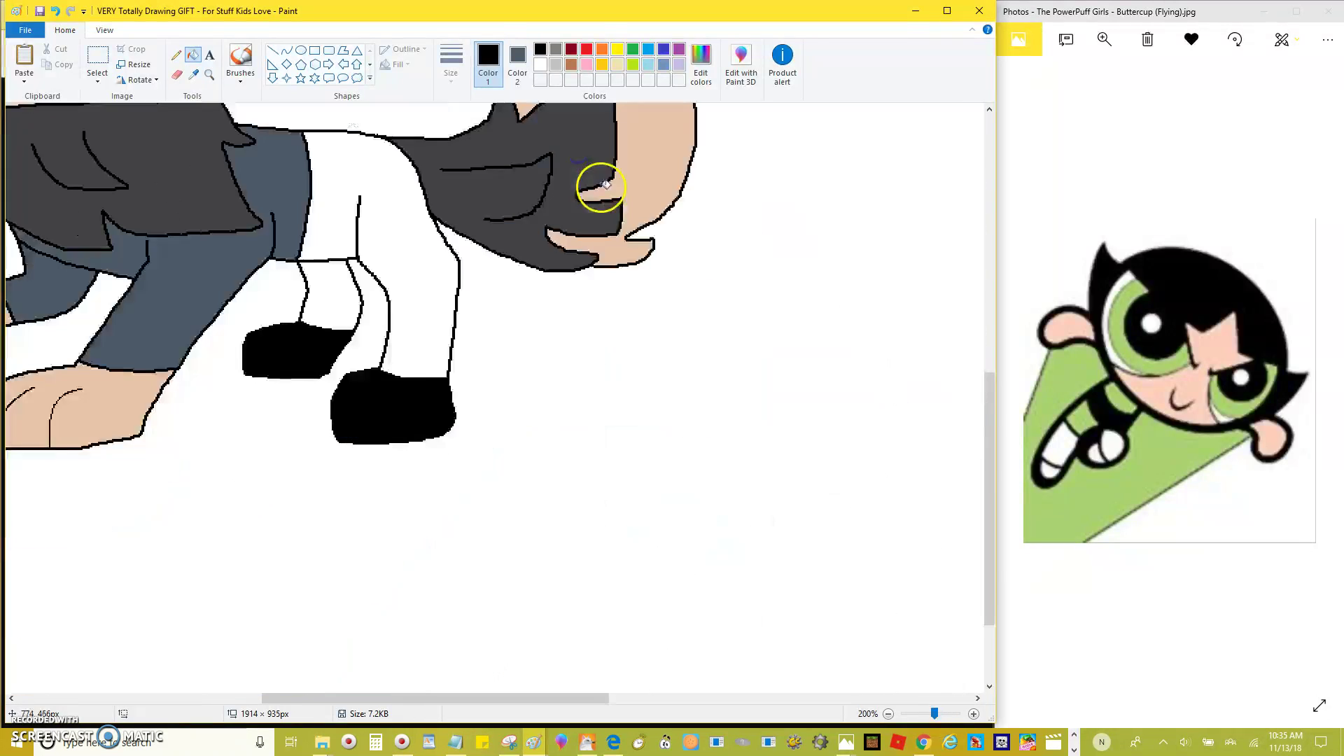
scroll(645, 355, "up", 1)
scroll(644, 343, "down", 1)
scroll(630, 336, "down", 2)
scroll(554, 319, "up", 2)
Step: Try to move the whole animal up toward the canvas corner as a selection, and undo the move
left_click(97, 58)
scroll(265, 222, "down", 2)
left_click_drag(120, 145, 313, 313)
left_click_drag(389, 373, 386, 368)
left_click_drag(301, 306, 229, 279)
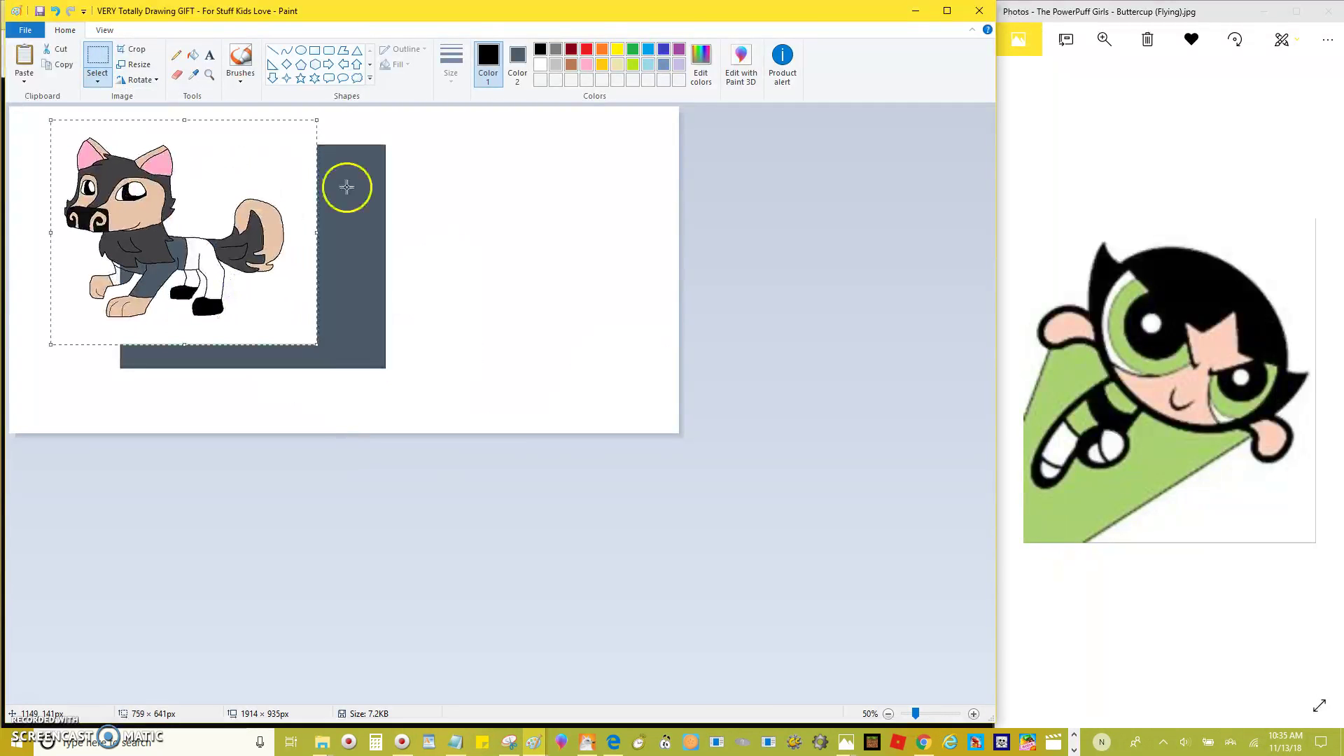
key("ctrl+z")
Step: Duplicate the animal beside the original, flip the copy horizontally, and move it to the far end of the canvas
left_click_drag(117, 142, 252, 327)
left_click_drag(159, 299, 421, 293)
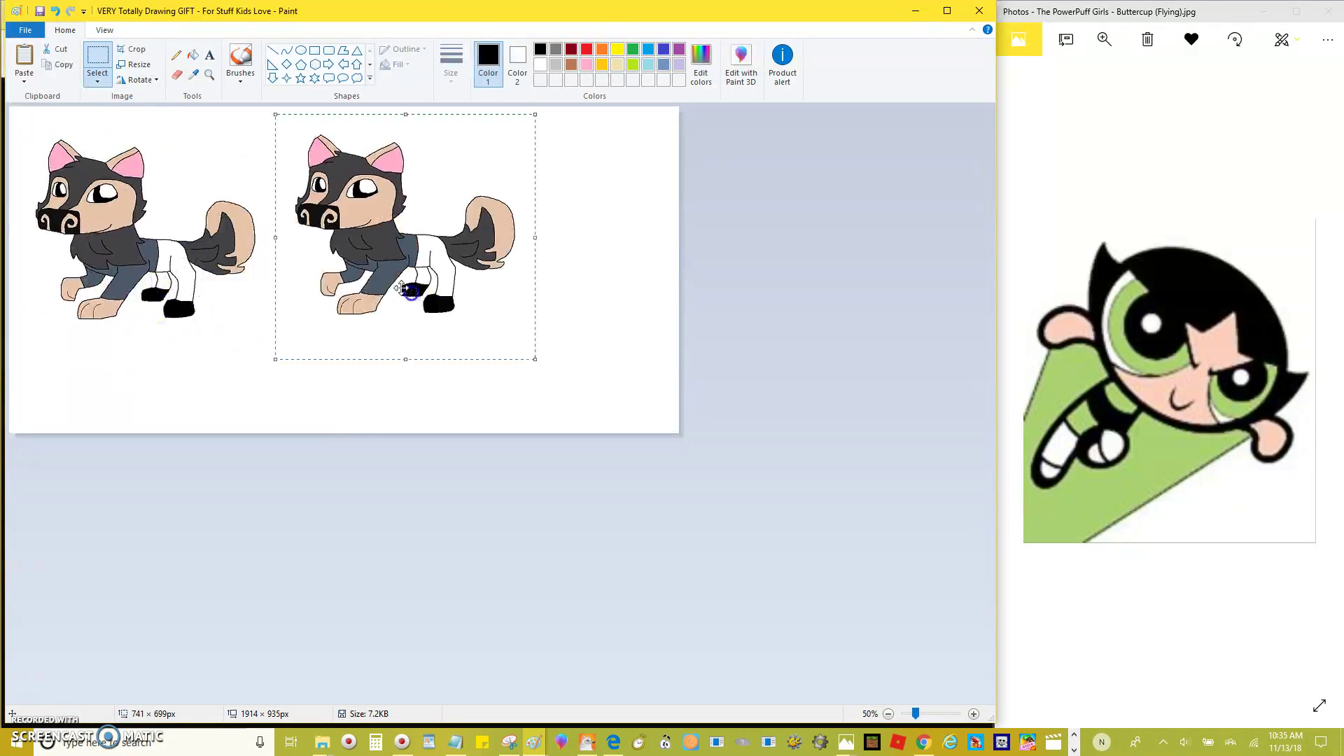
left_click(139, 80)
left_click(112, 158)
left_click_drag(392, 238, 533, 236)
Step: Recolour the flipped copy's dark grey head, neck and tail fur with a brown picked from the pasted family picture, and remove the picture
left_click(192, 54)
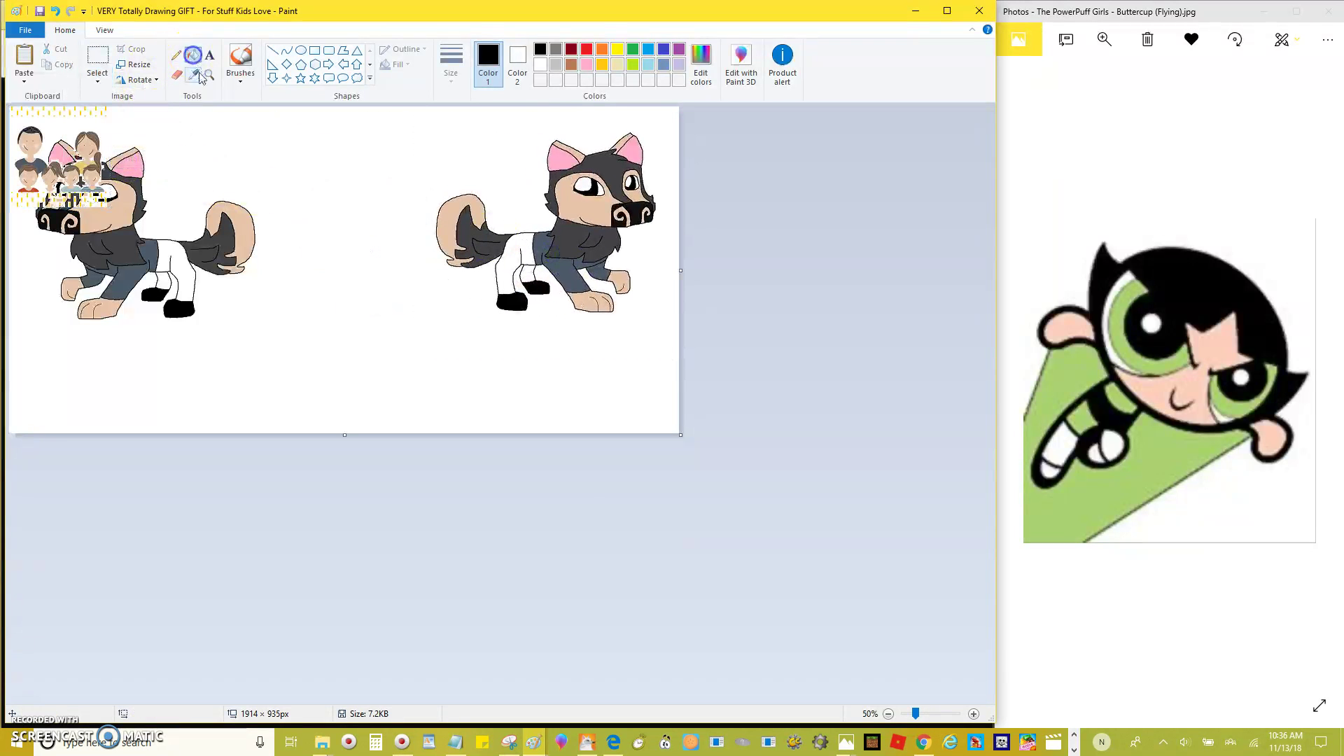
scroll(207, 171, "up", 3)
left_click(499, 273)
key("ctrl+z")
scroll(357, 579, "down", 3)
left_click_drag(207, 698, 900, 688)
left_click(721, 303)
scroll(657, 355, "down", 5)
left_click(587, 354)
left_click(59, 322)
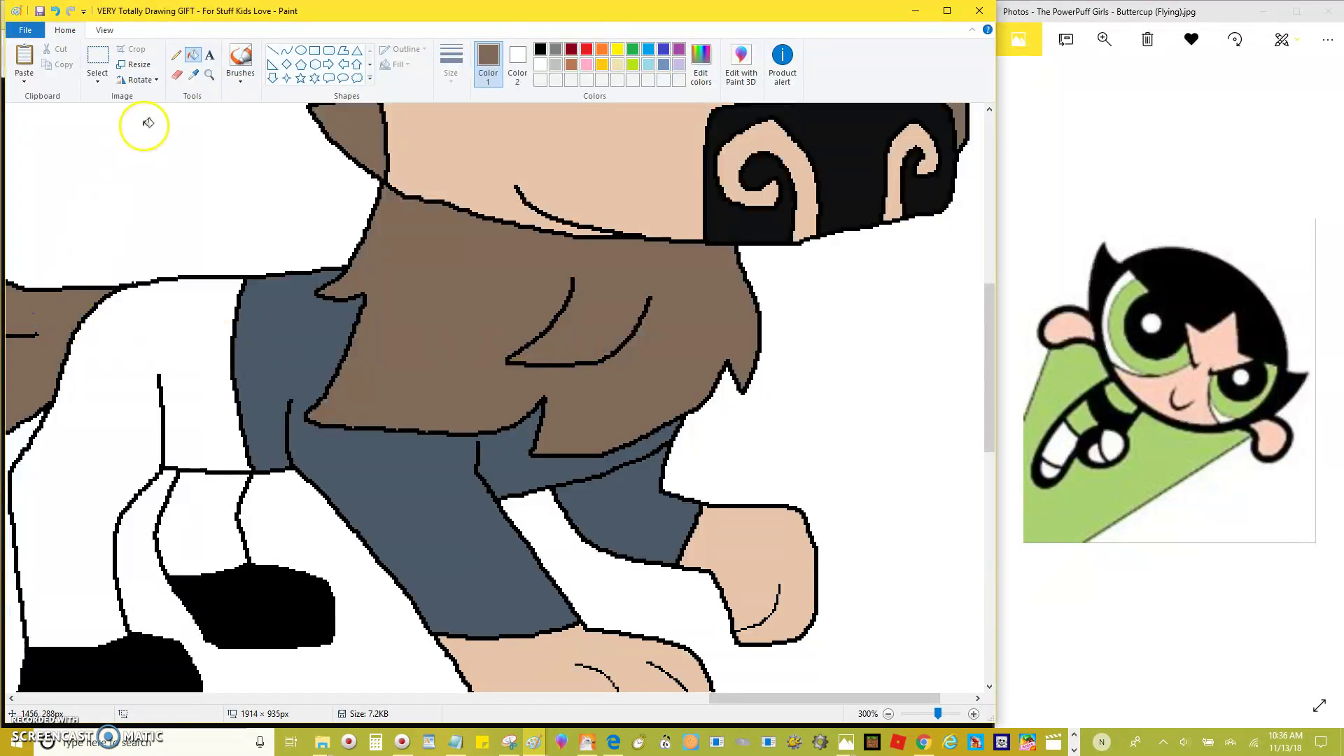
Step: Erase the dividing line across the brown copy's body, and fill its slate blue body and near front leg with white
left_click(175, 75)
scroll(285, 225, "up", 2)
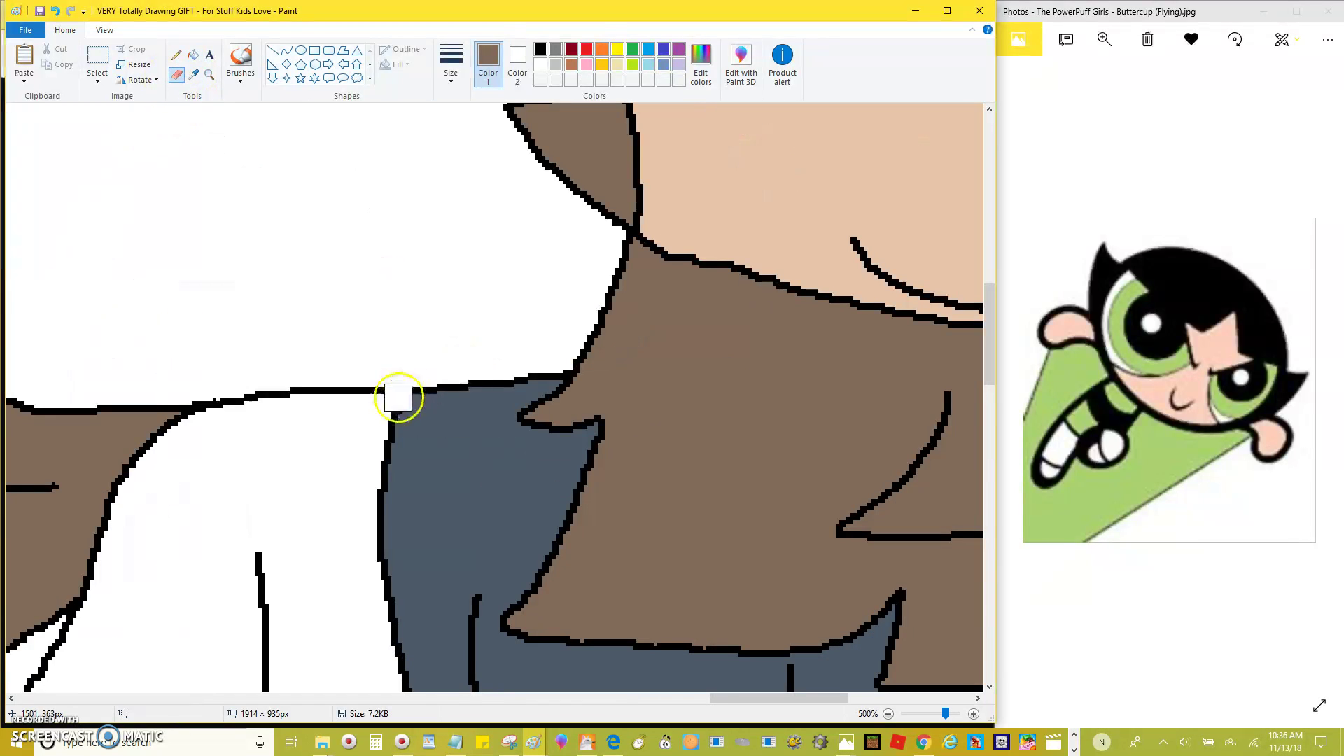
scroll(399, 409, "down", 3)
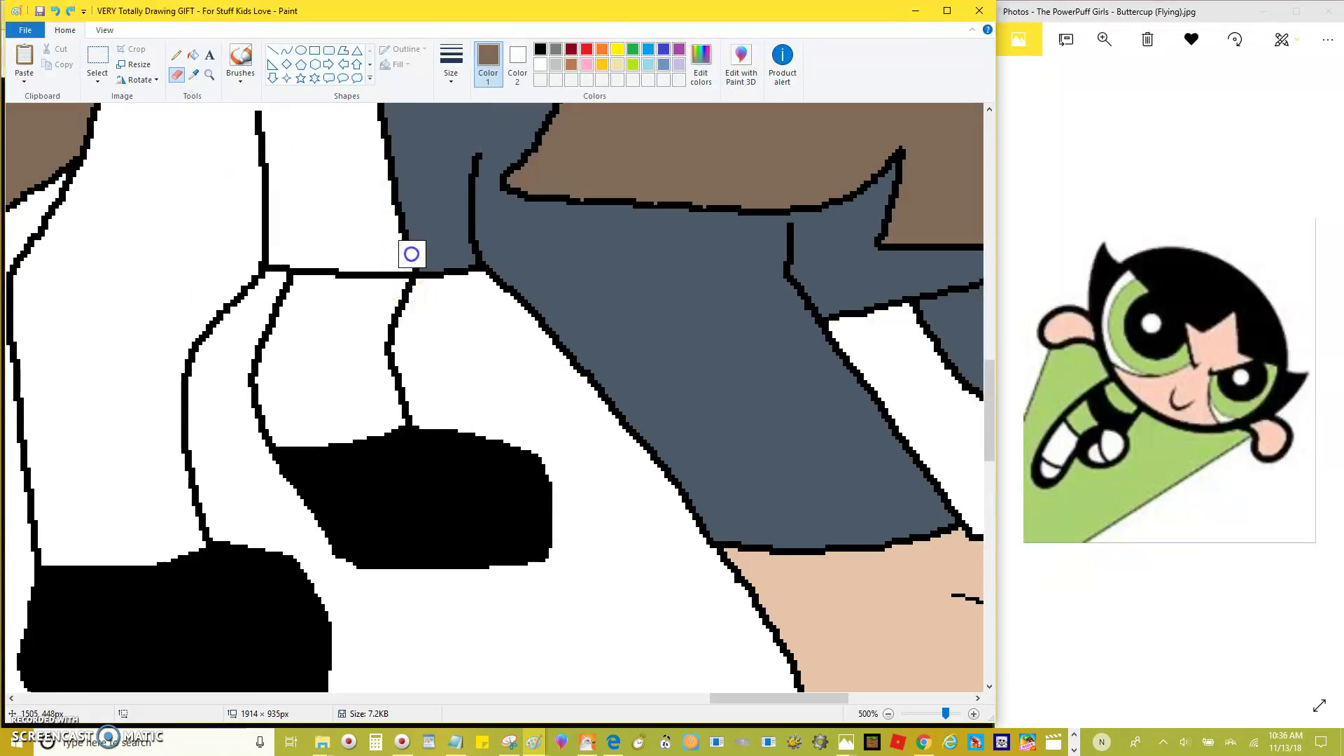
left_click(193, 54)
left_click(386, 158)
key("ctrl+z")
right_click(390, 170)
right_click(413, 193)
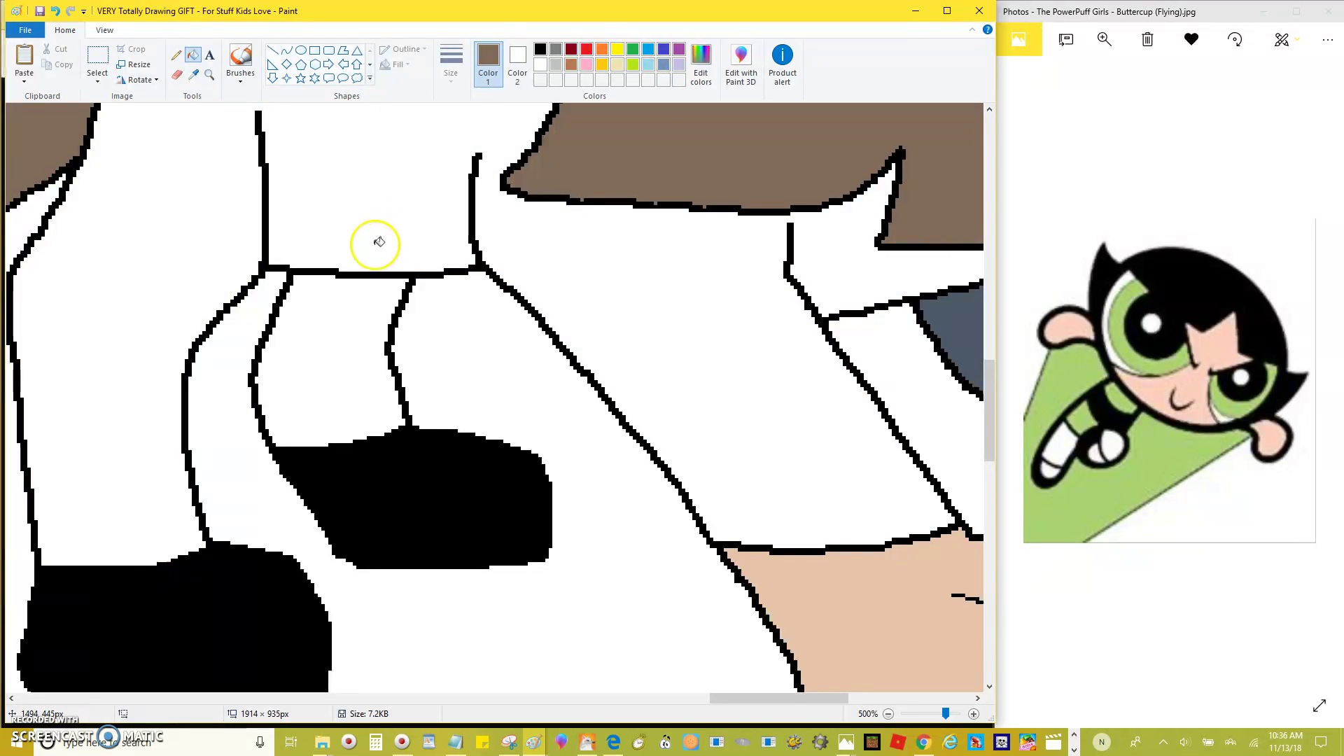
Step: Draw the back edge of a shirt in indigo on the brown copy, peaking above its back and running down to the belly crease line
scroll(378, 240, "down", 3)
scroll(676, 275, "up", 2)
right_click(660, 343)
scroll(661, 343, "up", 3)
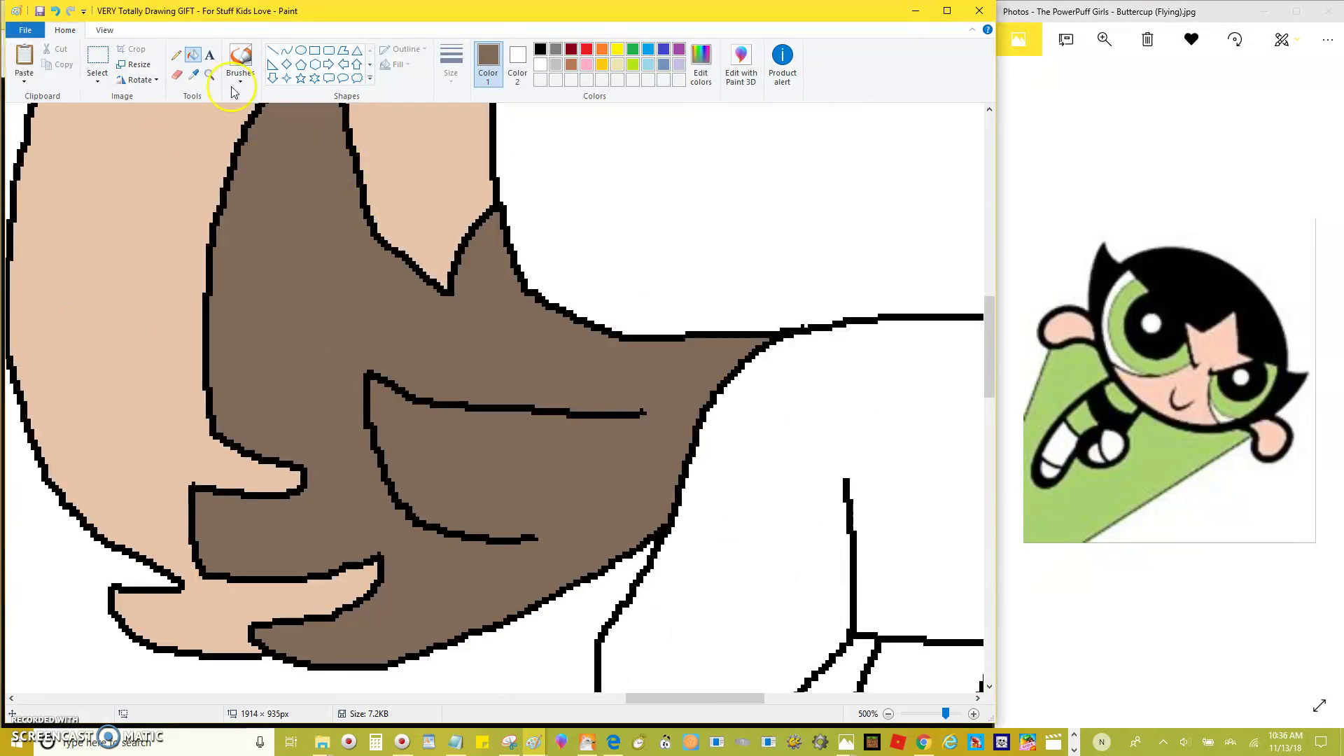
left_click(175, 54)
left_click(663, 49)
scroll(649, 231, "down", 1)
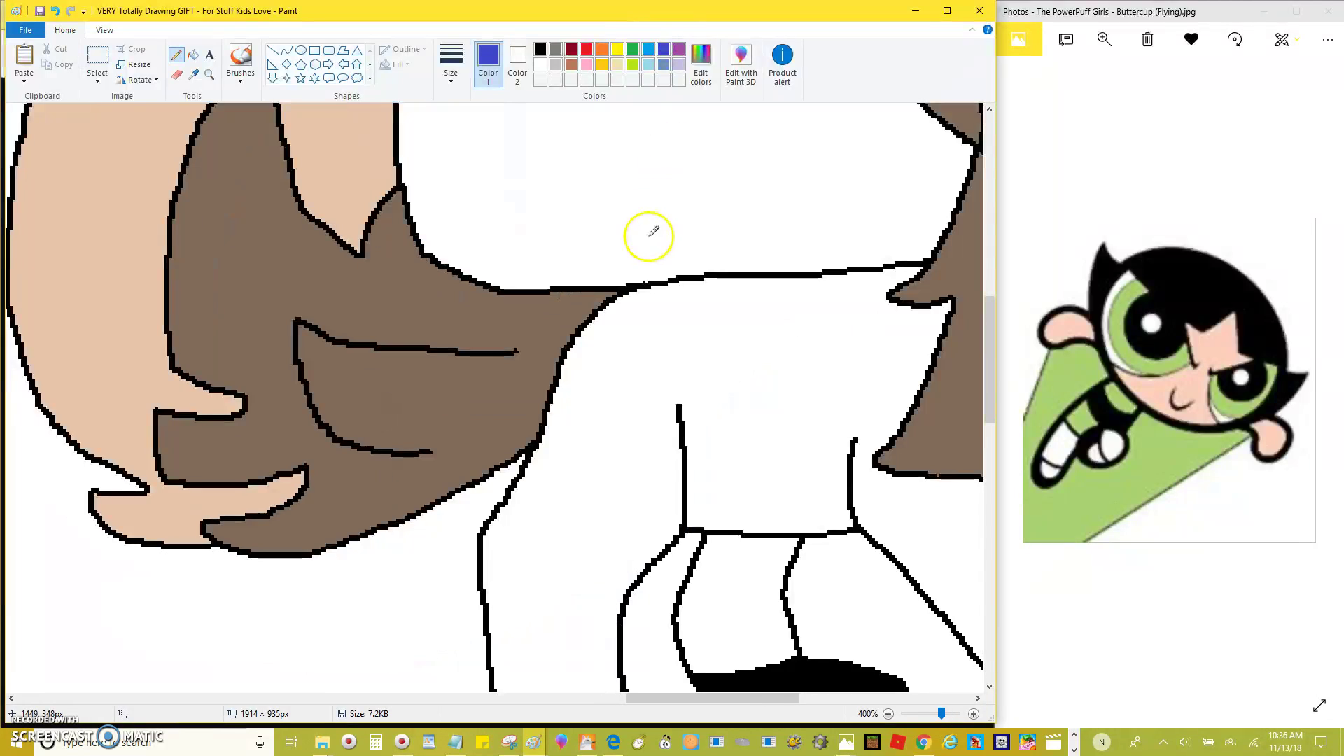
left_click(755, 273)
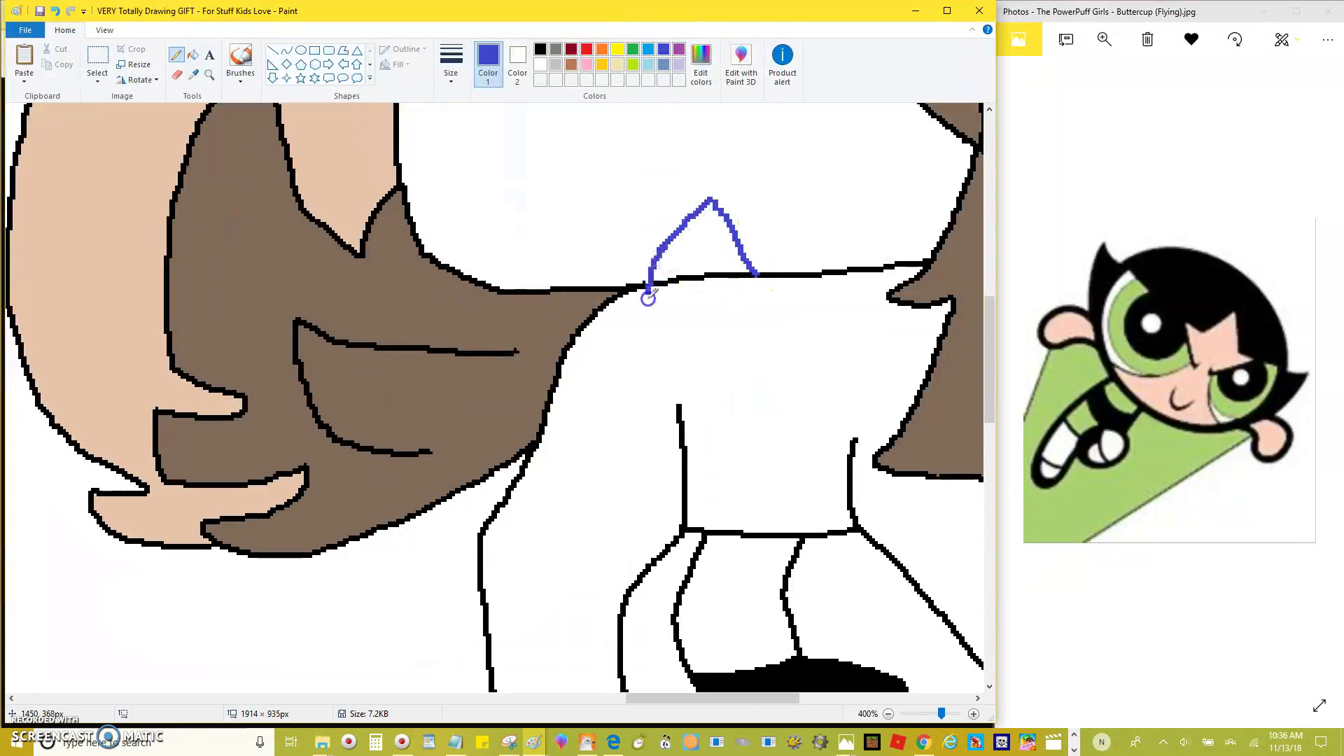
key("ctrl+z")
mouse_move(679, 405)
left_mouse_down()
mouse_move(704, 218)
mouse_move(725, 196)
mouse_move(798, 266)
left_mouse_up()
key("ctrl+z")
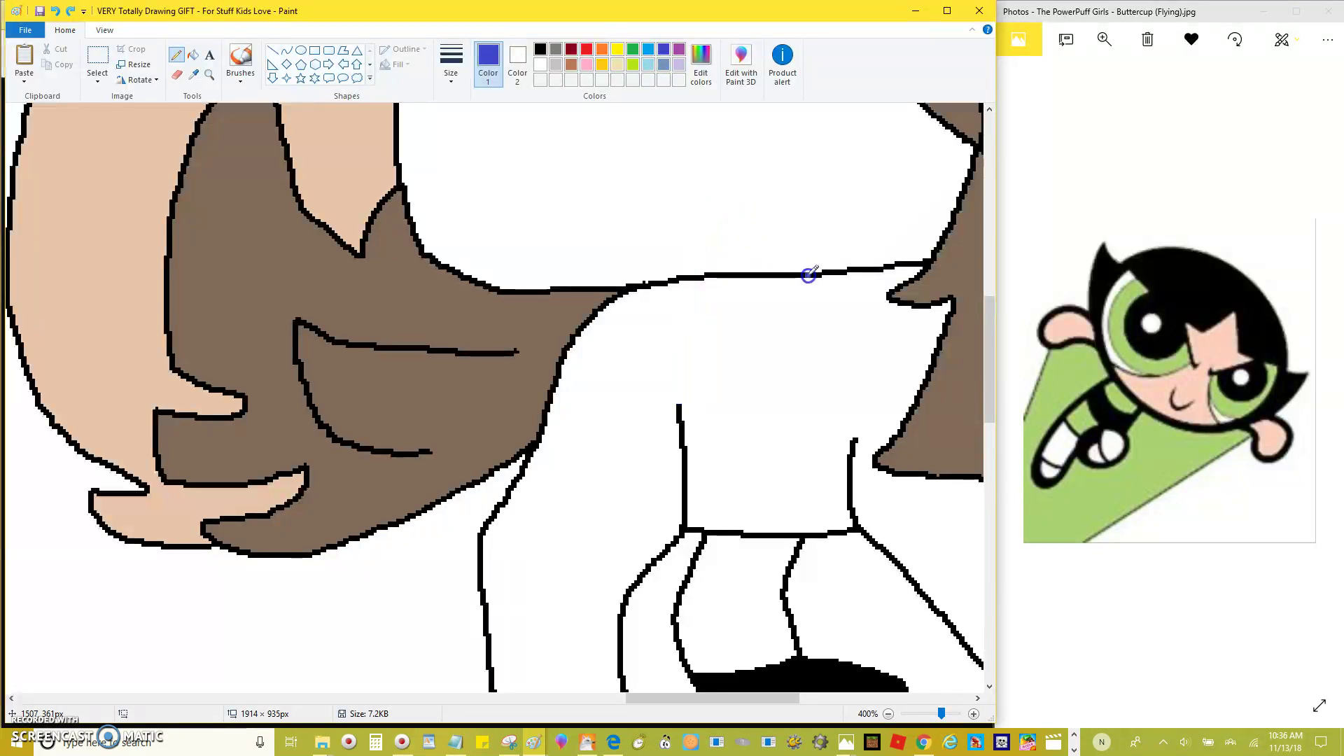
left_click_drag(738, 232, 684, 354)
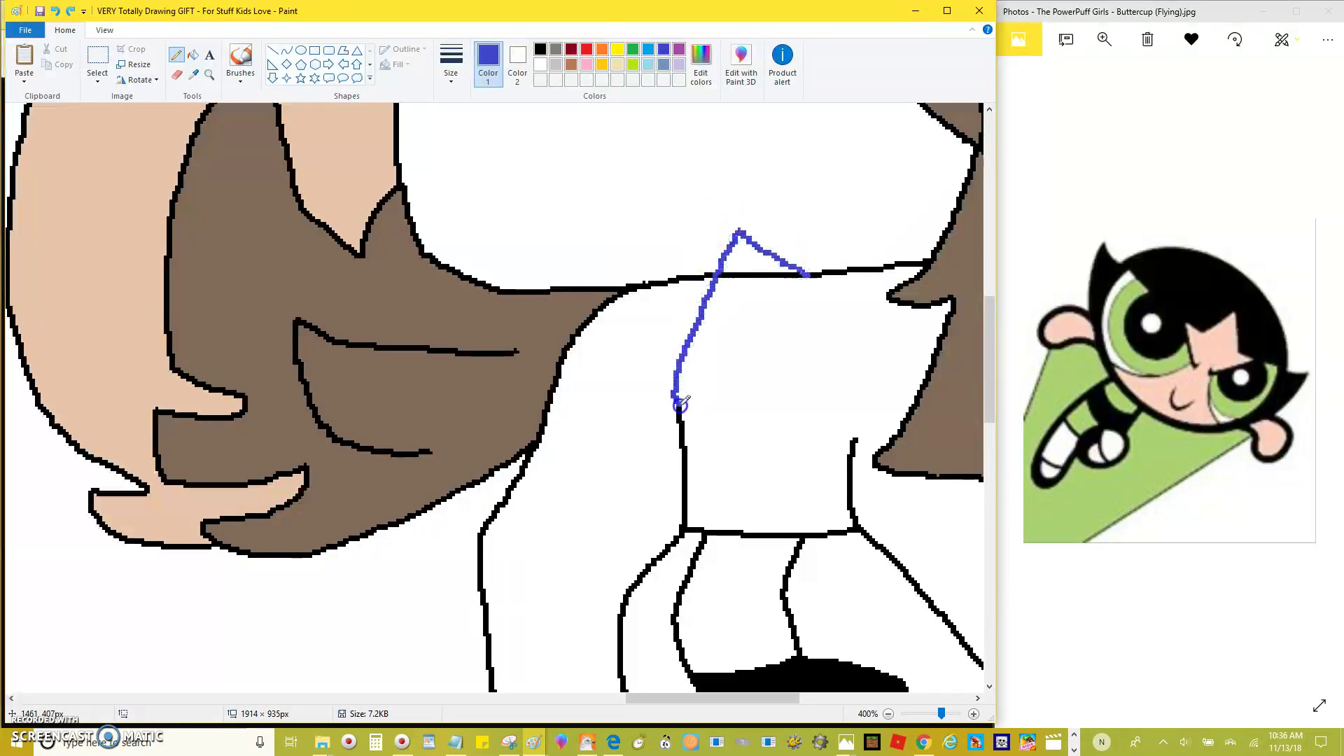
Step: Draw a curved indigo shirt hem hanging below the brown copy's belly, and fill the black lines inside it with white
scroll(683, 406, "down", 2)
left_click_drag(705, 418, 762, 443)
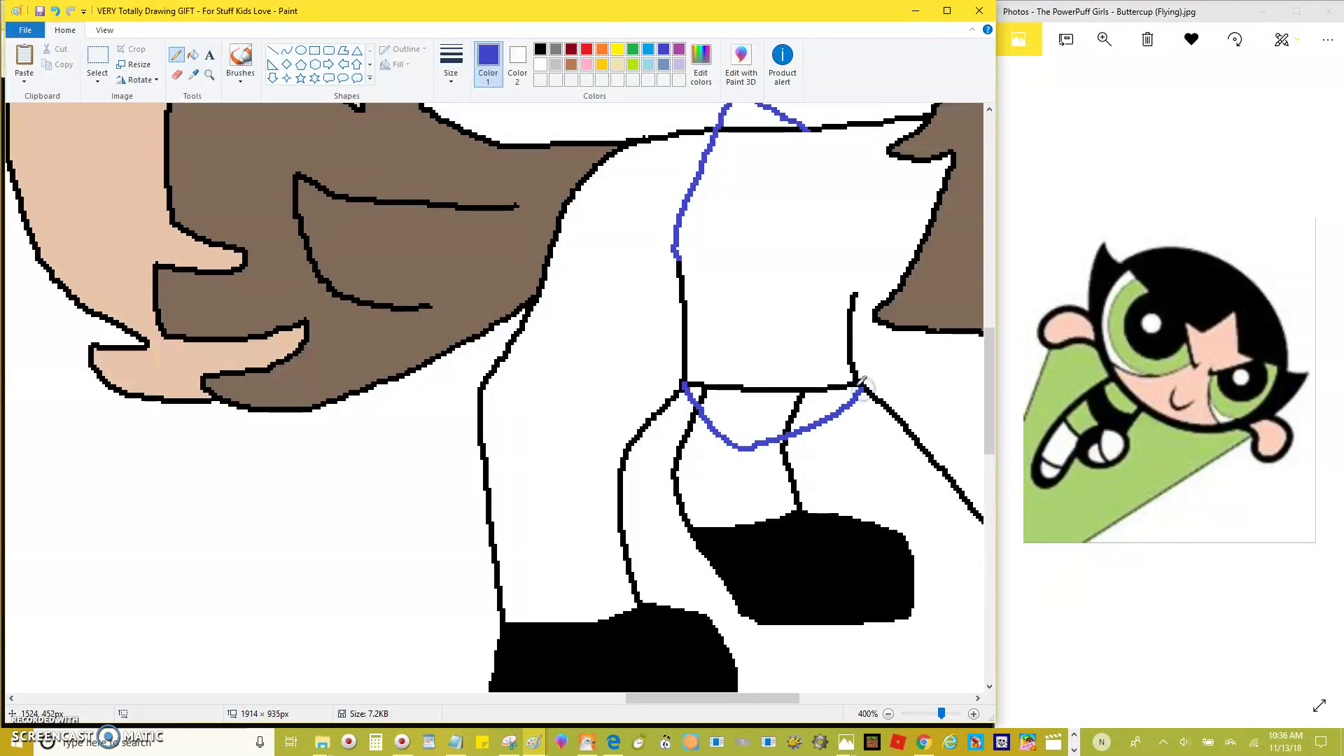
key("ctrl+z")
left_click_drag(693, 404, 685, 386)
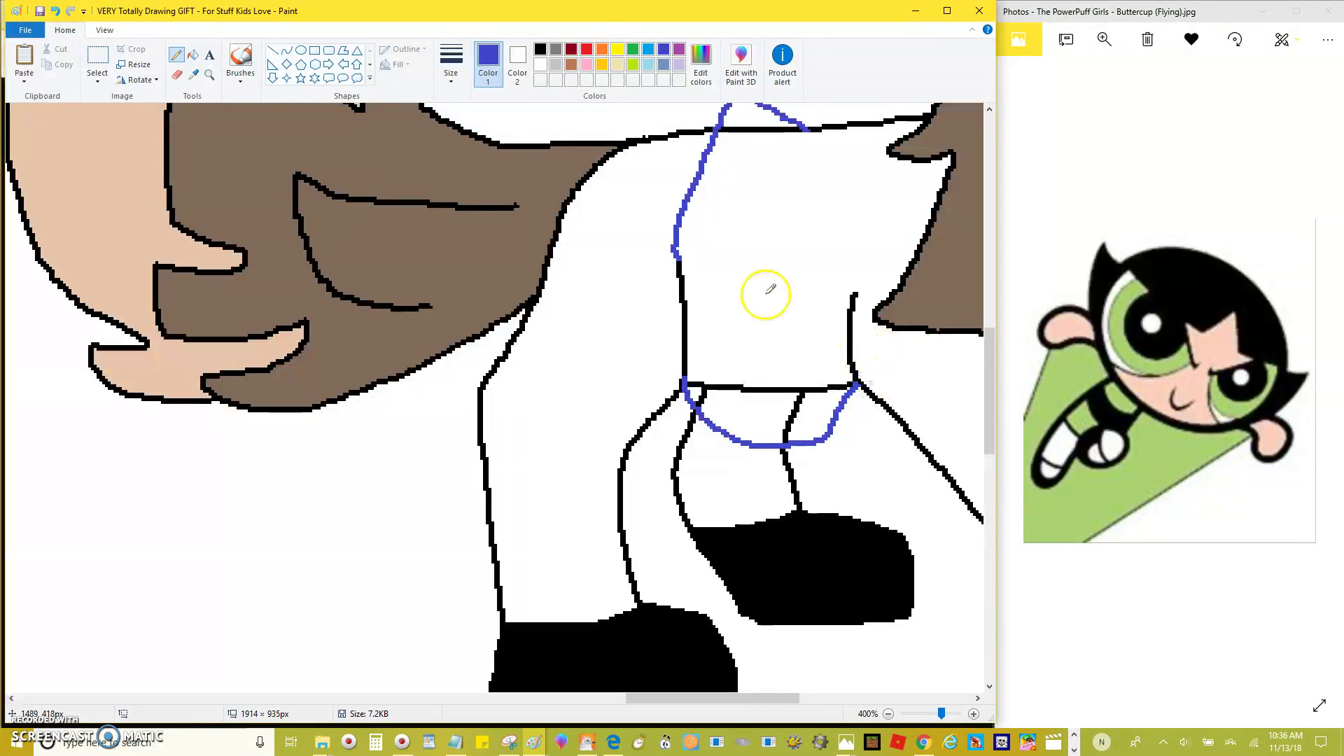
left_click(193, 74)
left_click(798, 394)
left_click(791, 412)
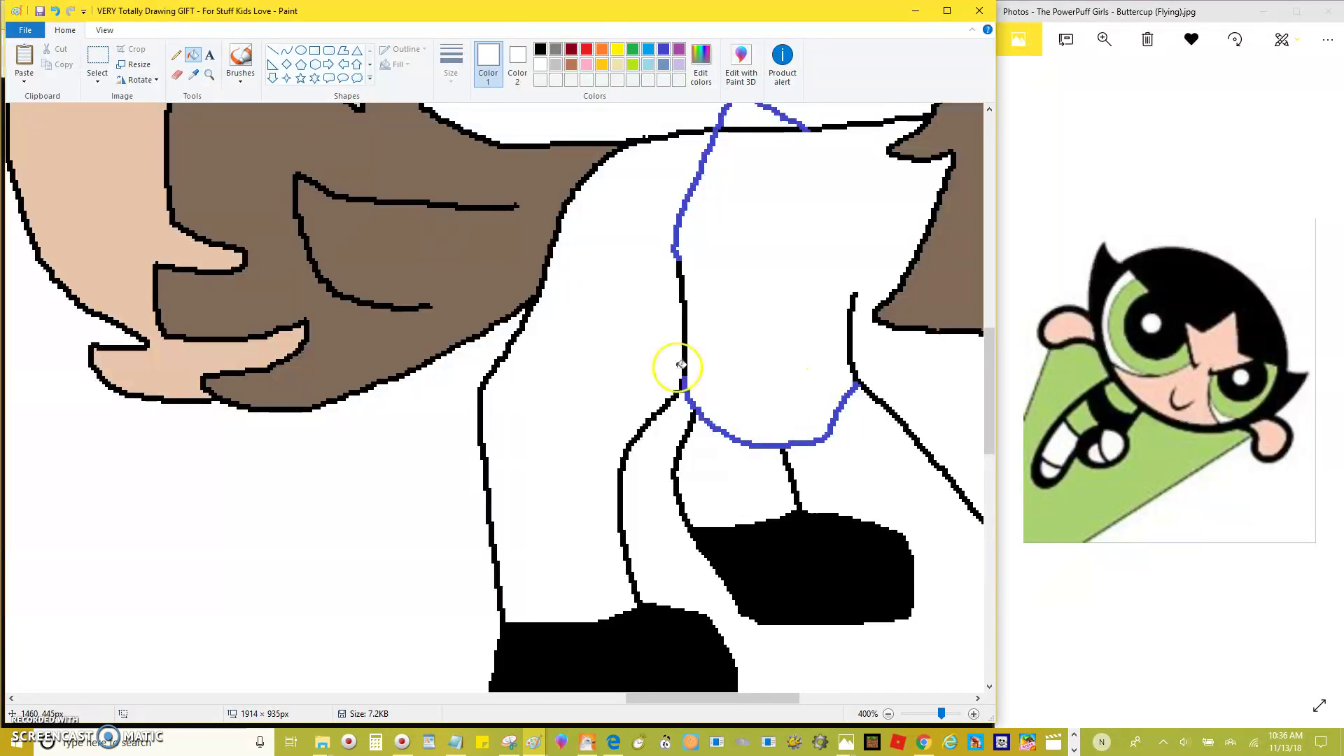
Step: Recolour the indigo shirt edges at the back and belly hem with black
left_click(540, 50)
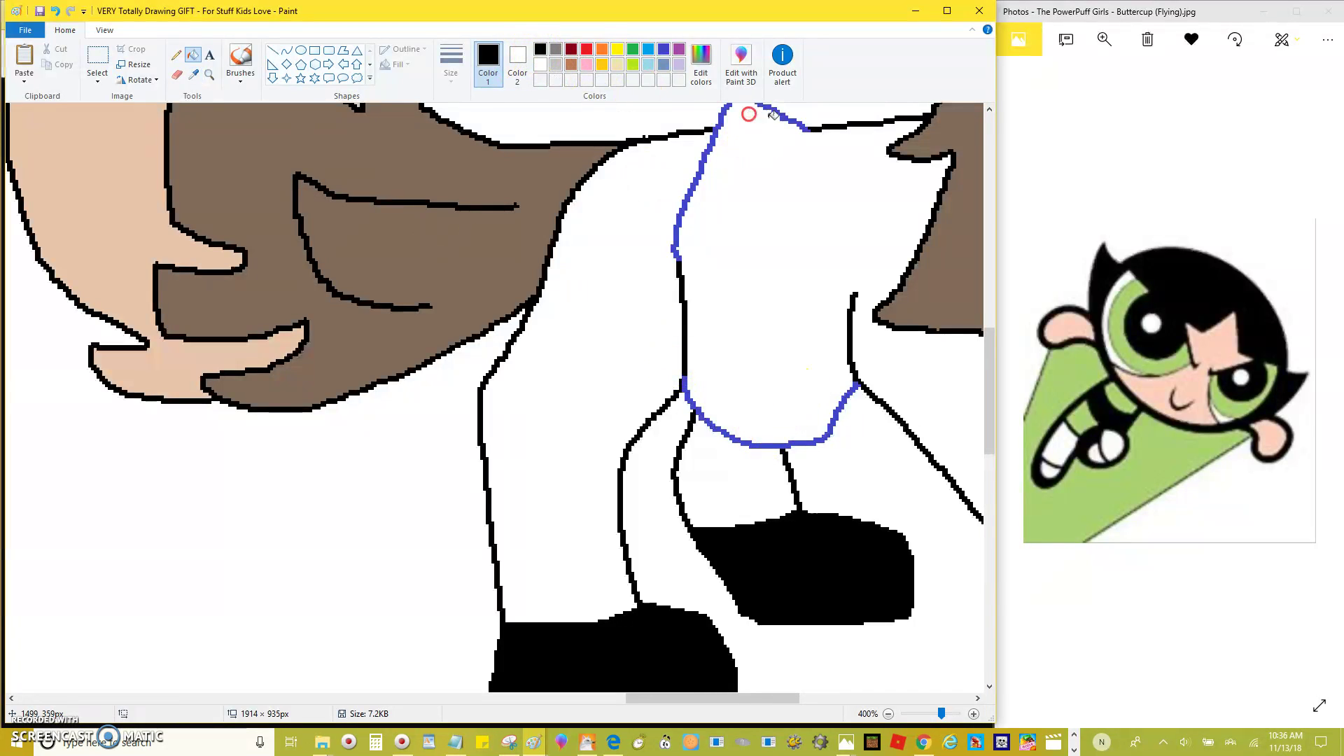
left_click(777, 116)
left_click(722, 420)
Step: Paste the family picture to sample the mother's yellow shirt, remove it, and fill the brown copy's shirt and both front legs with that yellow
scroll(413, 270, "down", 2)
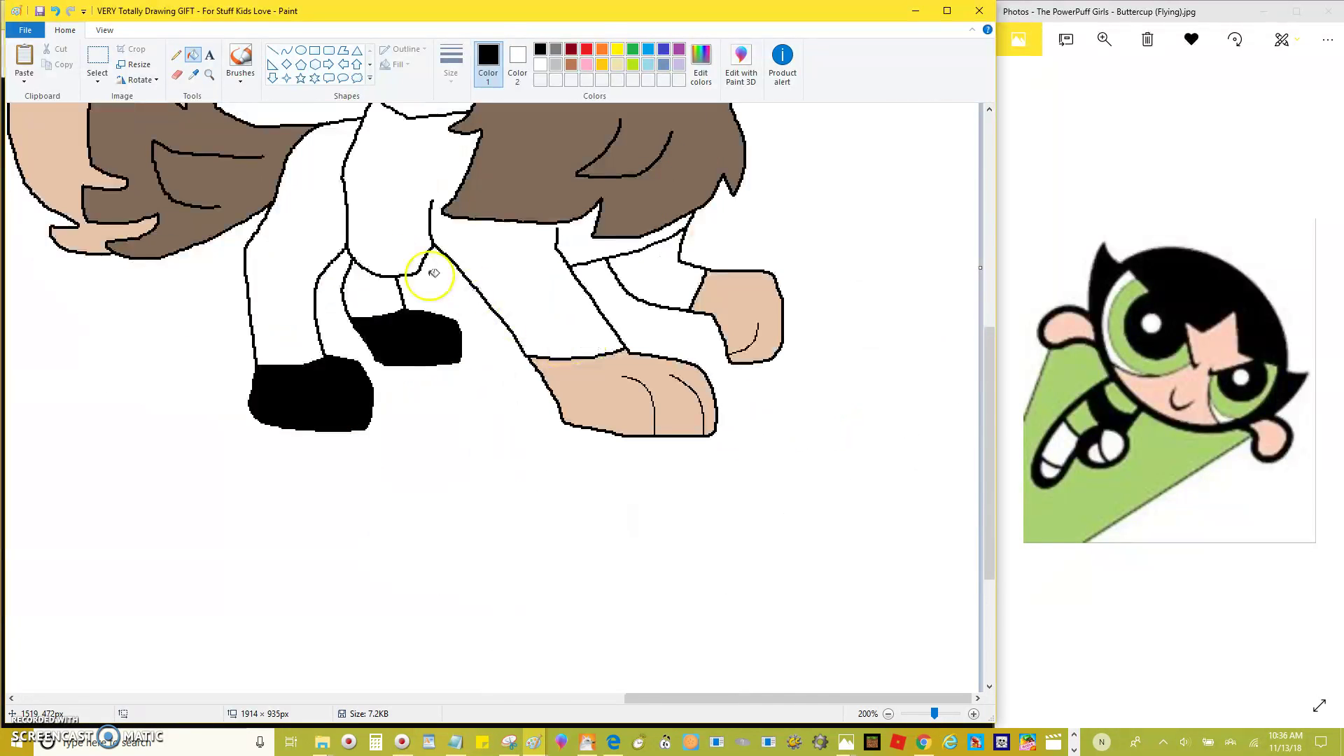
key("ctrl+v")
left_click(193, 75)
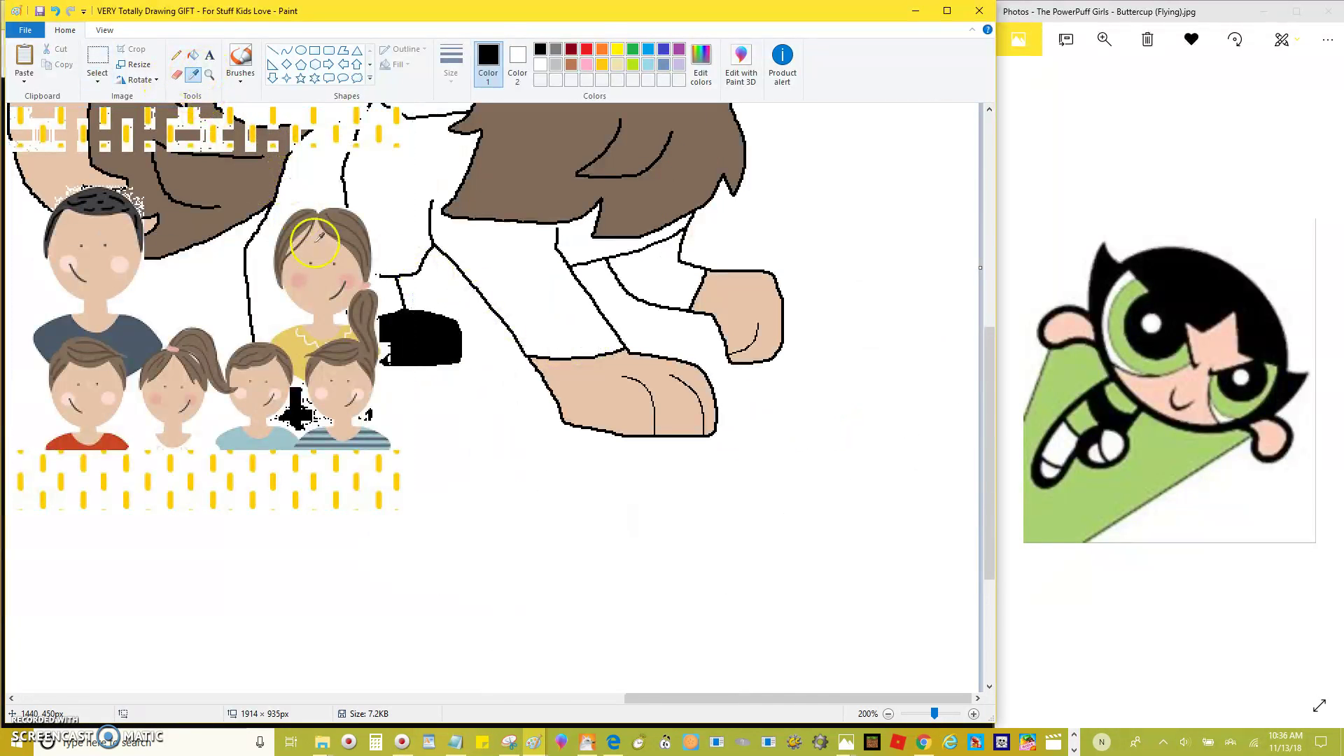
left_click(290, 344)
key("ctrl+z")
left_click(387, 207)
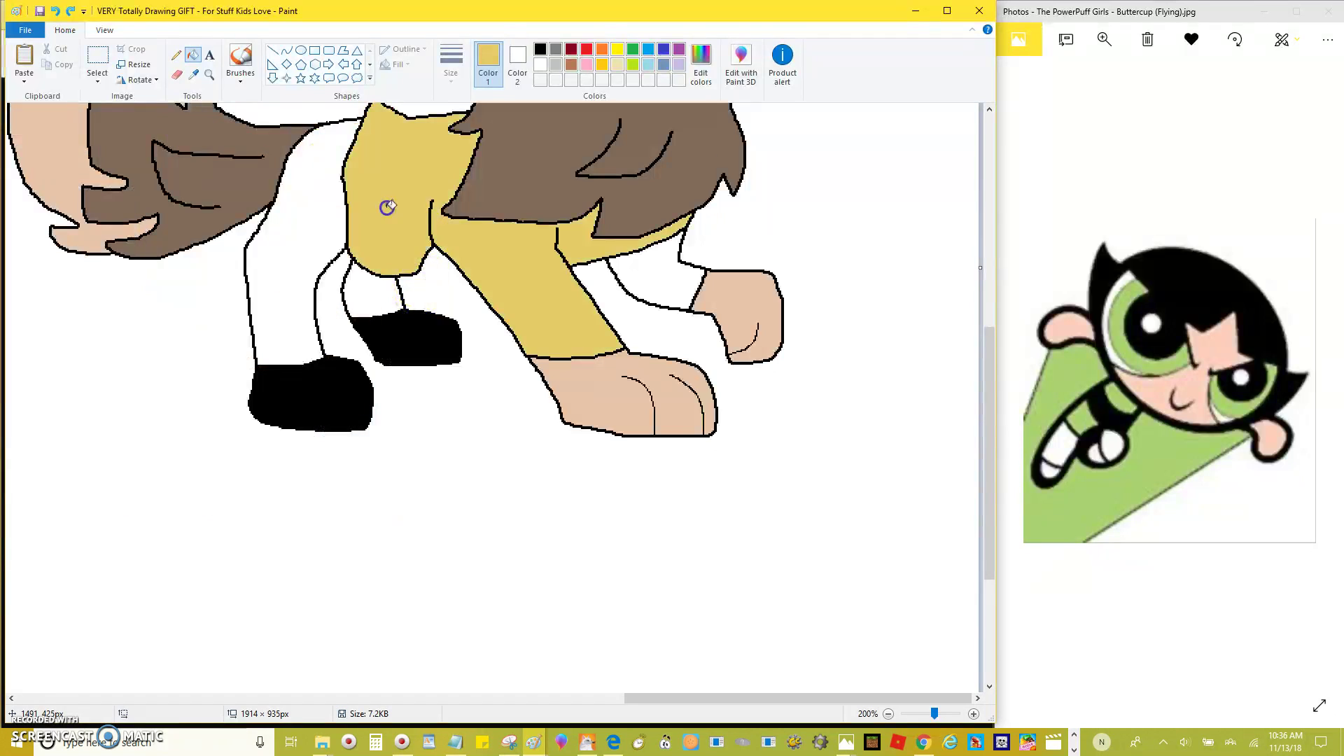
left_click(658, 279)
Step: Paste the family picture again to sample a pink, remove it, and fill the brown copy's hindquarters and both hind legs with it
key("ctrl+v")
left_click(197, 76)
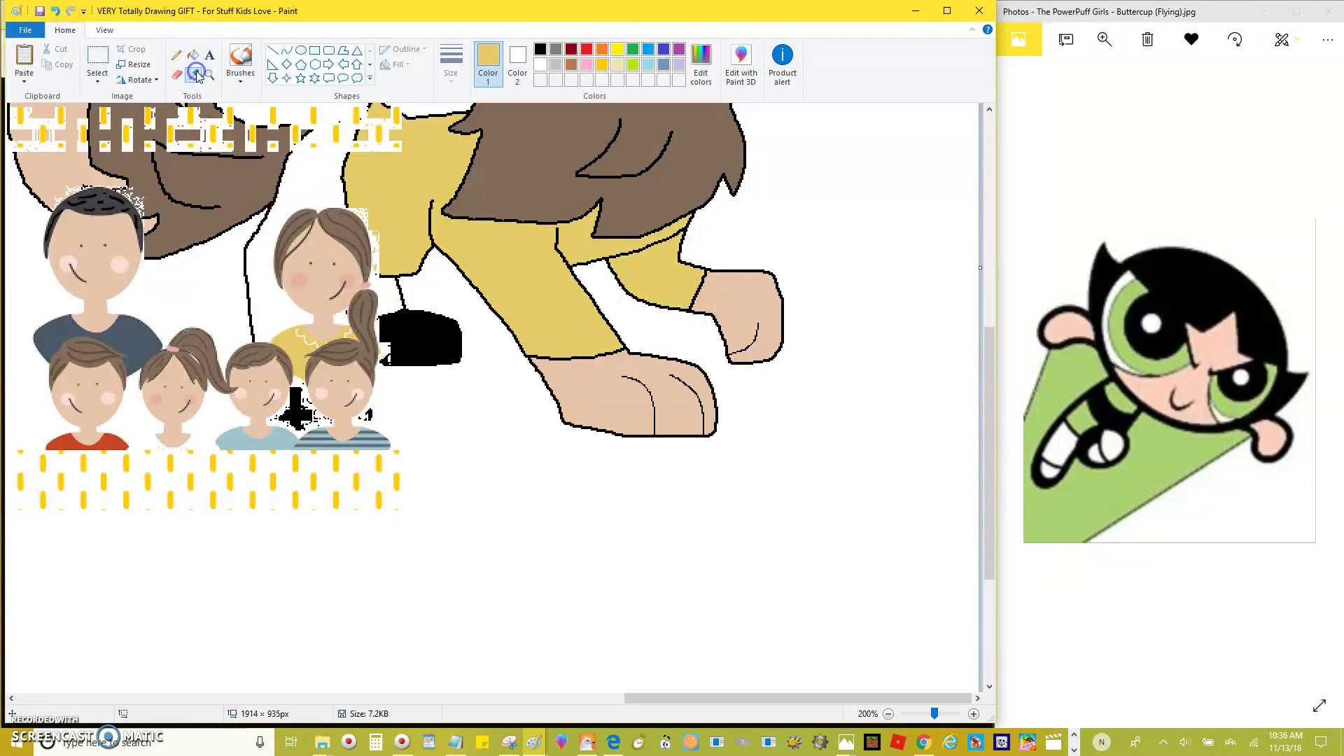
left_click(363, 284)
key("ctrl+z")
left_click(300, 204)
left_click(385, 292)
scroll(464, 339, "up", 4)
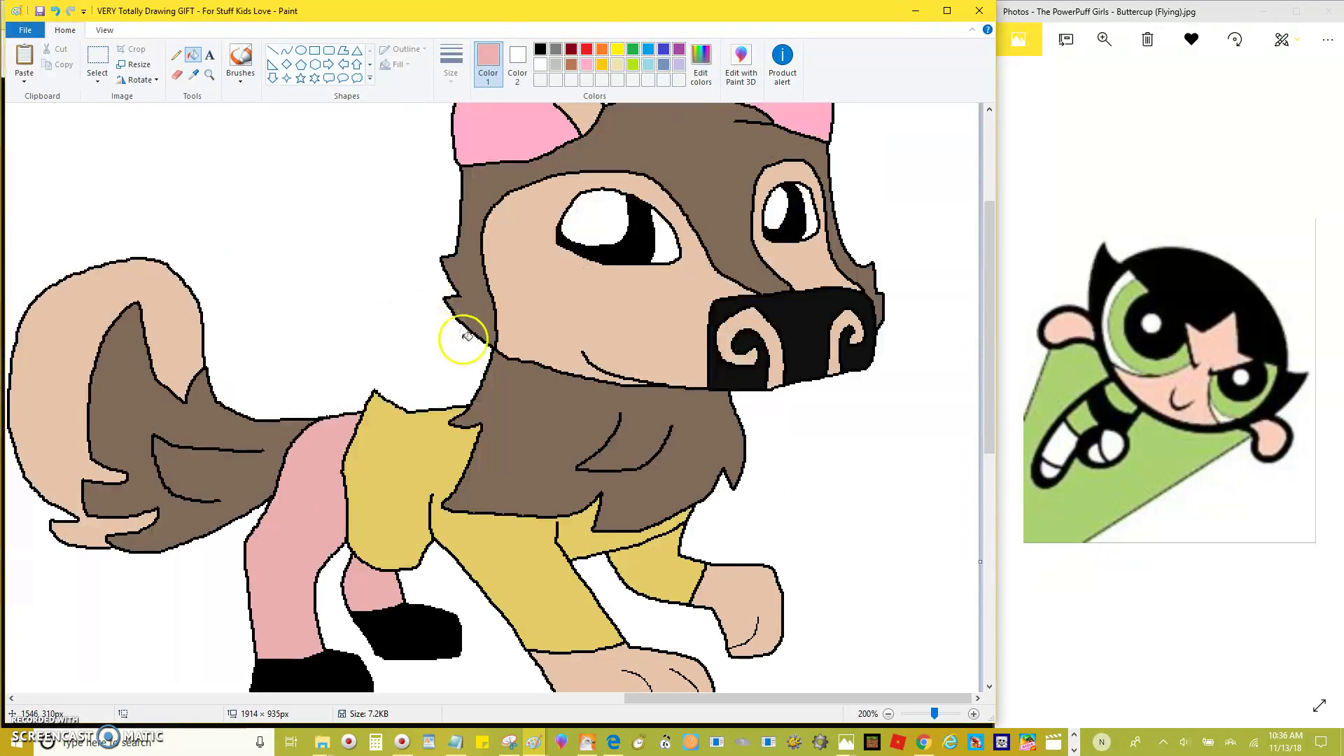
scroll(463, 339, "down", 2)
scroll(465, 329, "up", 2)
scroll(393, 685, "down", 2)
Step: Draw three curved black eyelashes at the outer corner of the brown copy's larger eye
left_click_drag(340, 698, 996, 710)
scroll(651, 456, "up", 2)
left_click(173, 57)
scroll(573, 445, "down", 3)
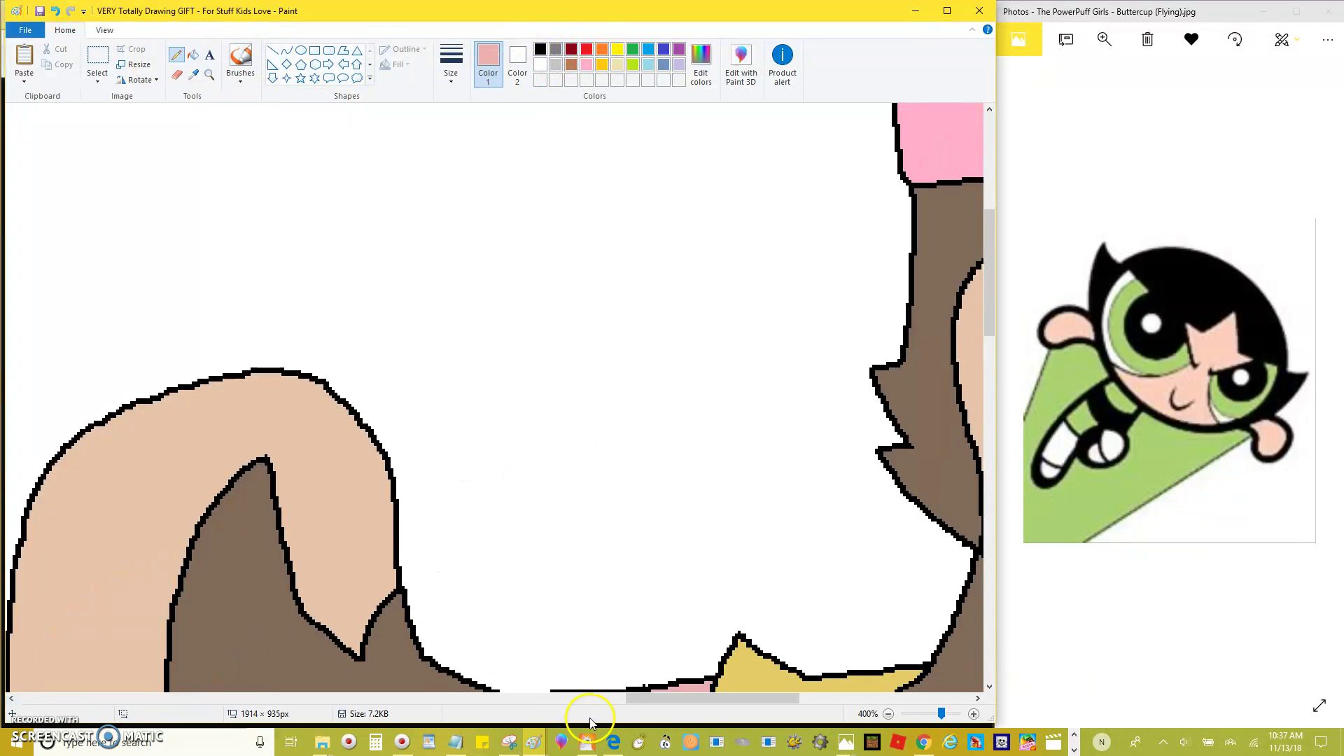
left_click_drag(708, 698, 778, 697)
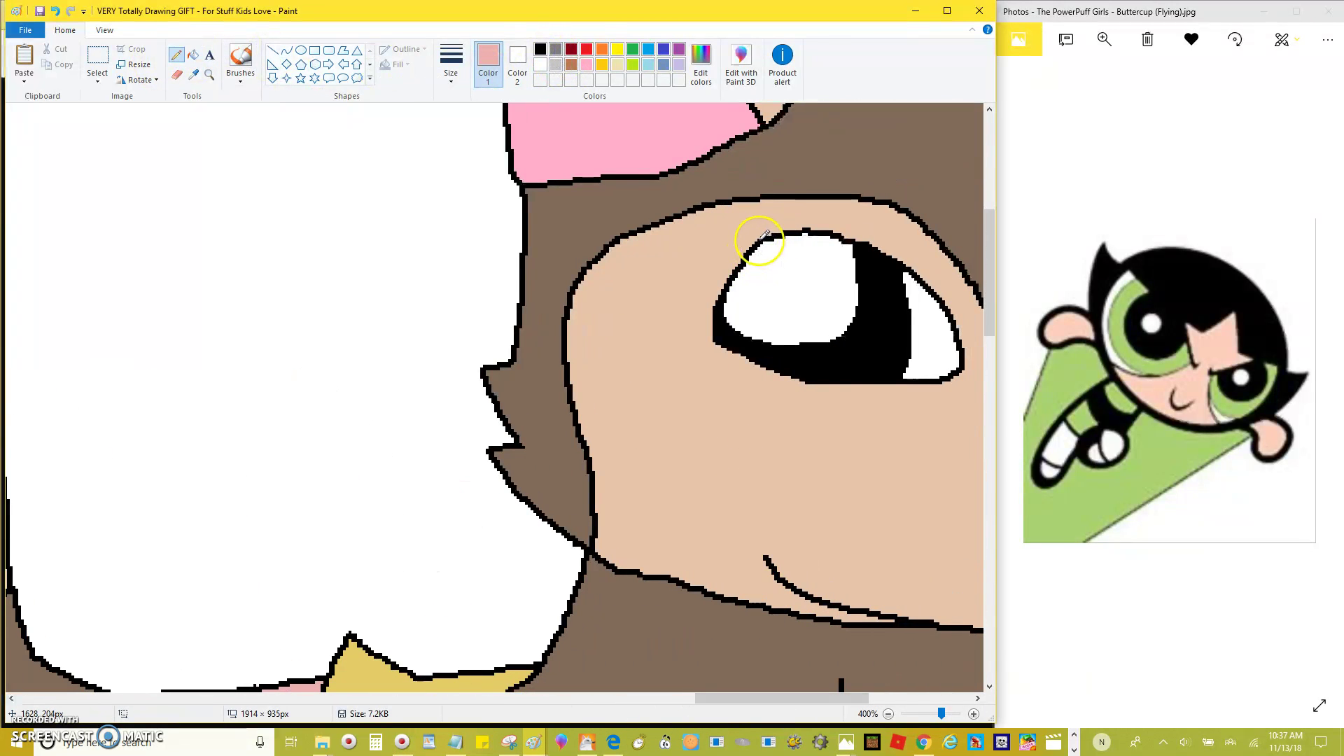
left_click(540, 49)
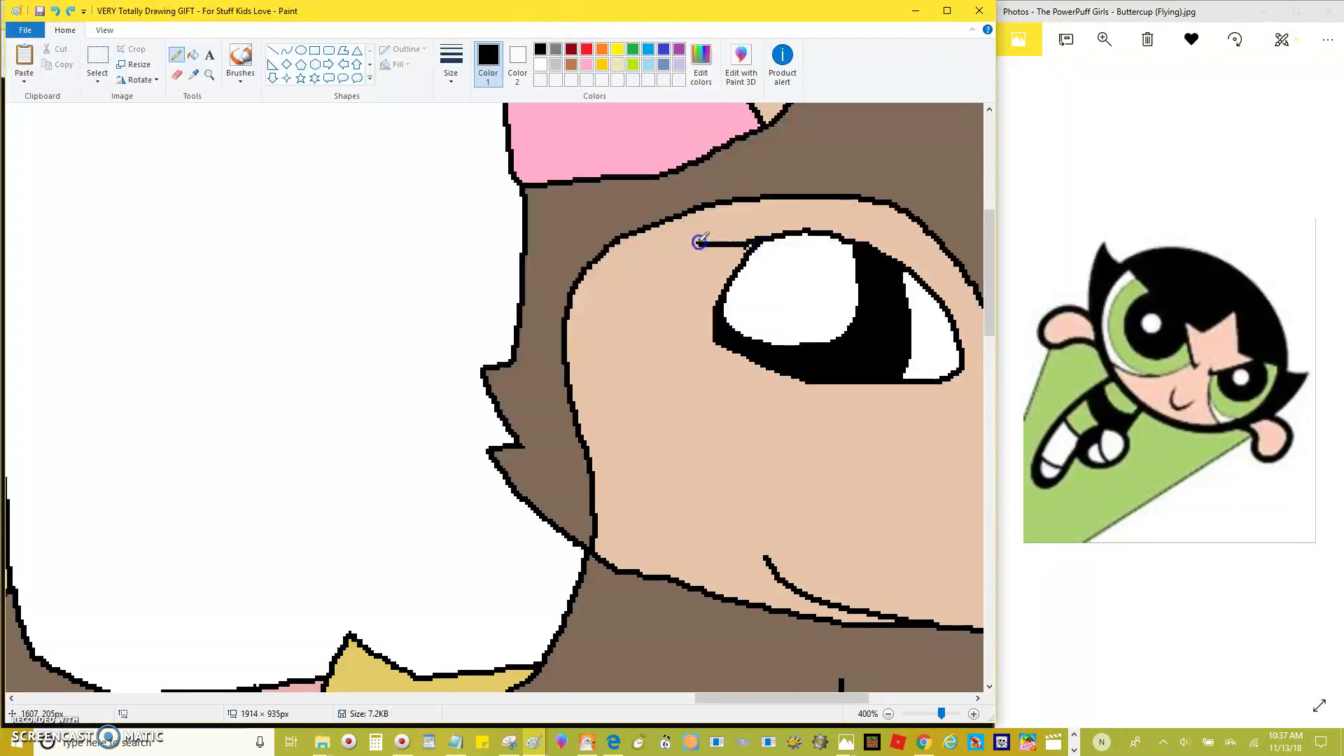
left_click_drag(738, 265, 687, 254)
left_click(716, 294)
key("ctrl+z")
key("ctrl+z")
key("ctrl+z")
left_click(757, 245)
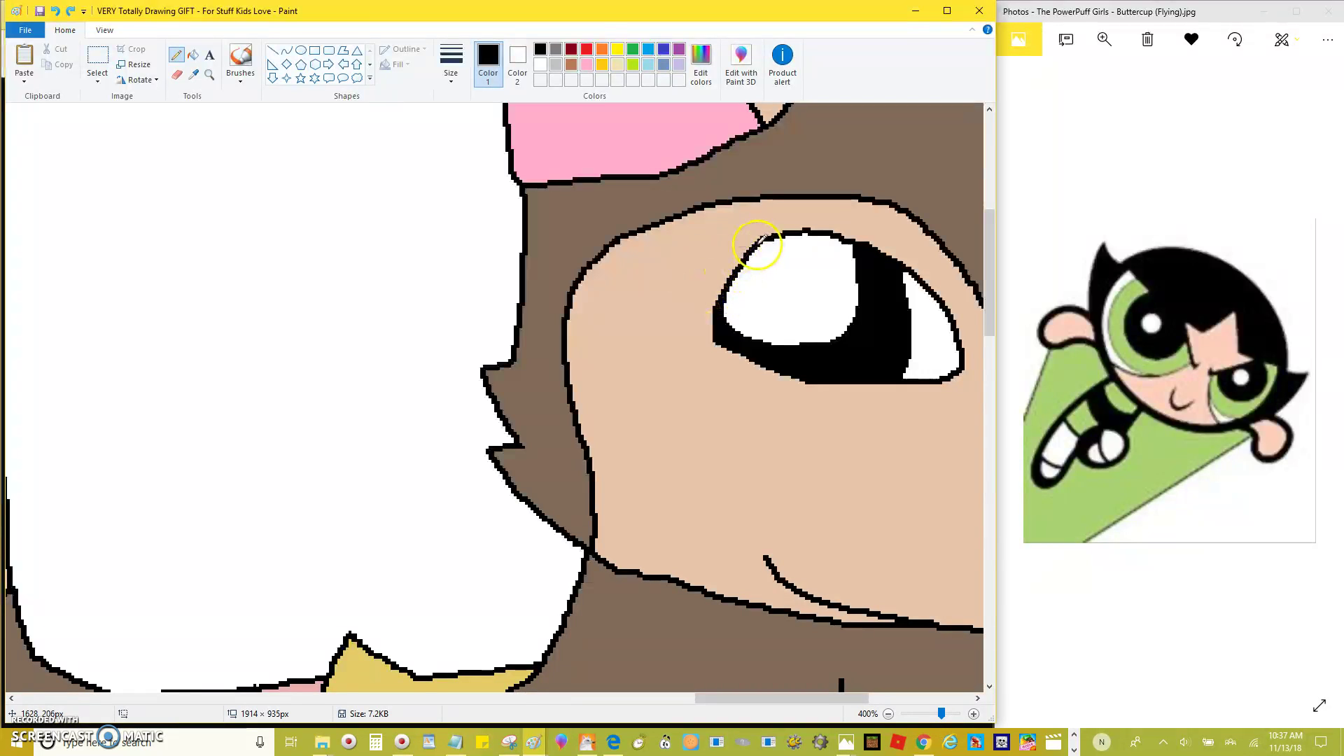
left_click_drag(725, 275, 733, 273)
key("ctrl+z")
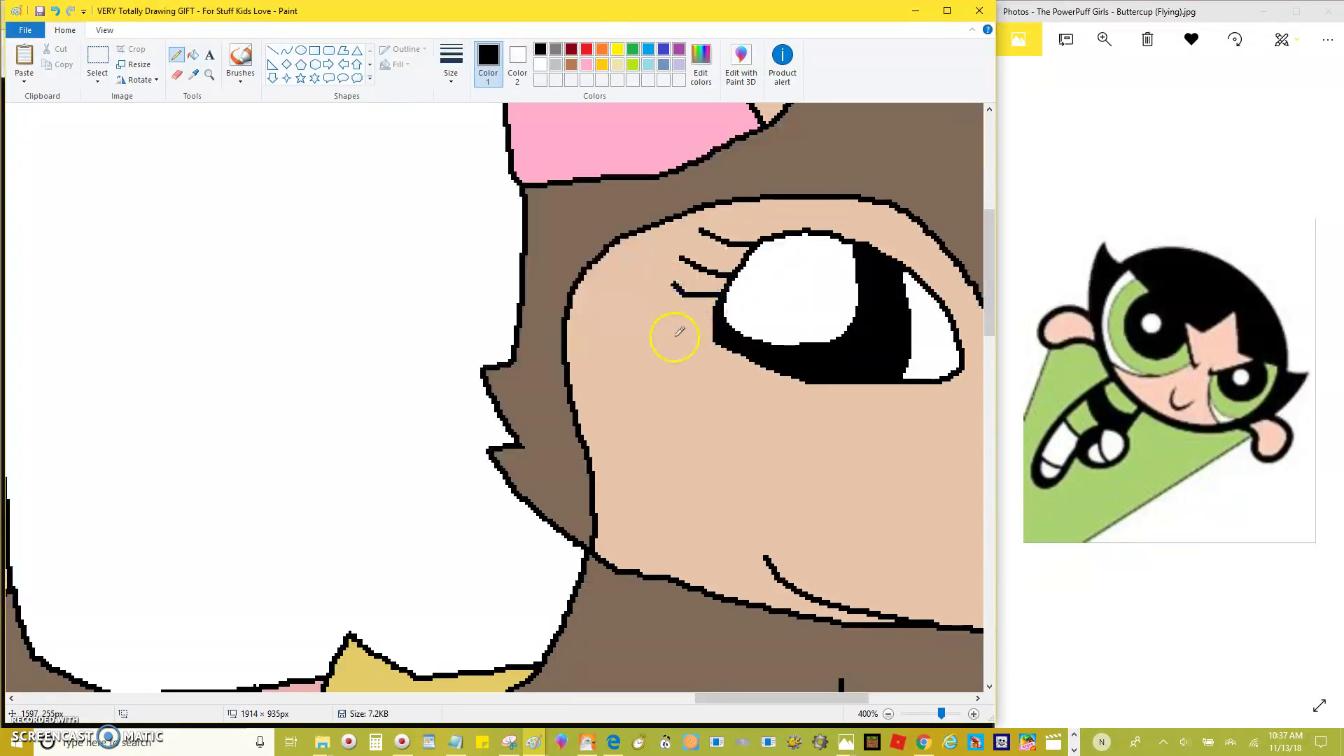
Step: Draw short black eyelashes at the upper outer corner of the brown copy's smaller eye
left_click_drag(837, 698, 931, 698)
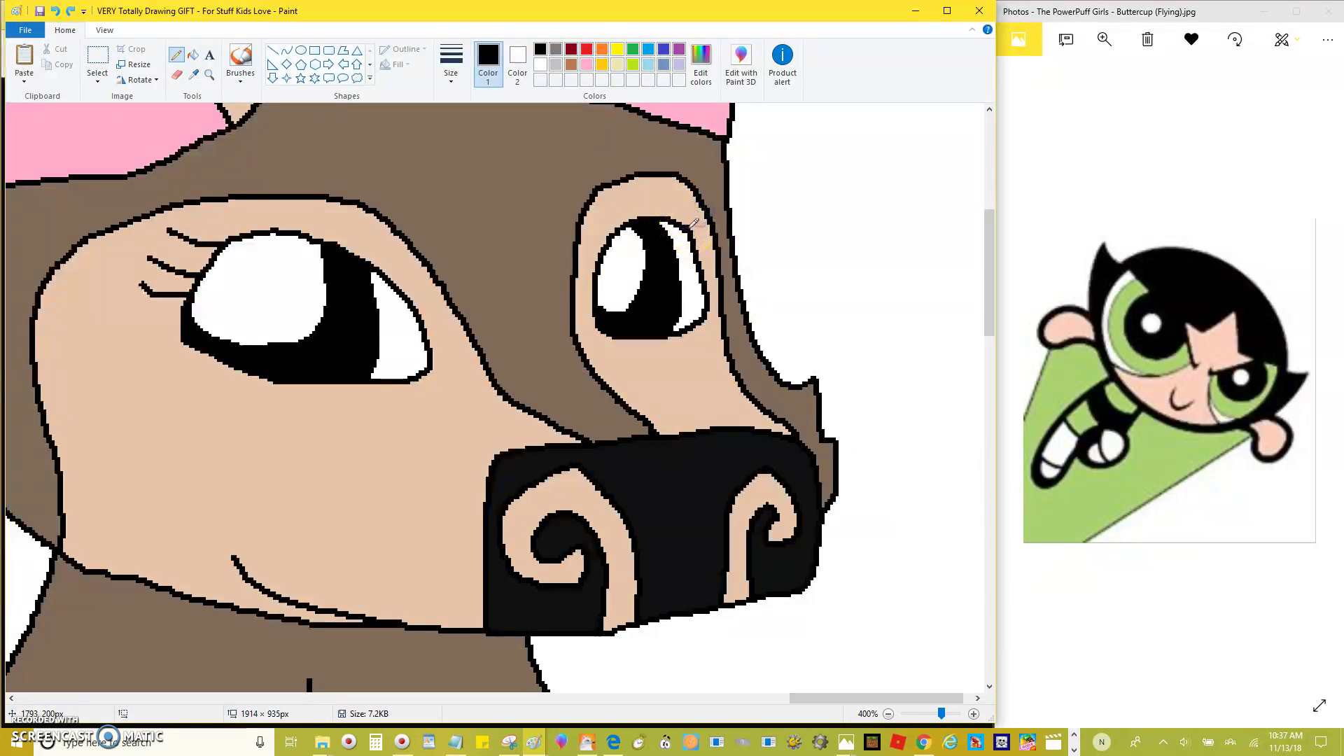
left_click_drag(674, 201, 674, 206)
key("ctrl+z")
Step: Move the brown copy down the canvas as a selection, and move the dark grey original down level with it
scroll(703, 229, "down", 3, "ctrl")
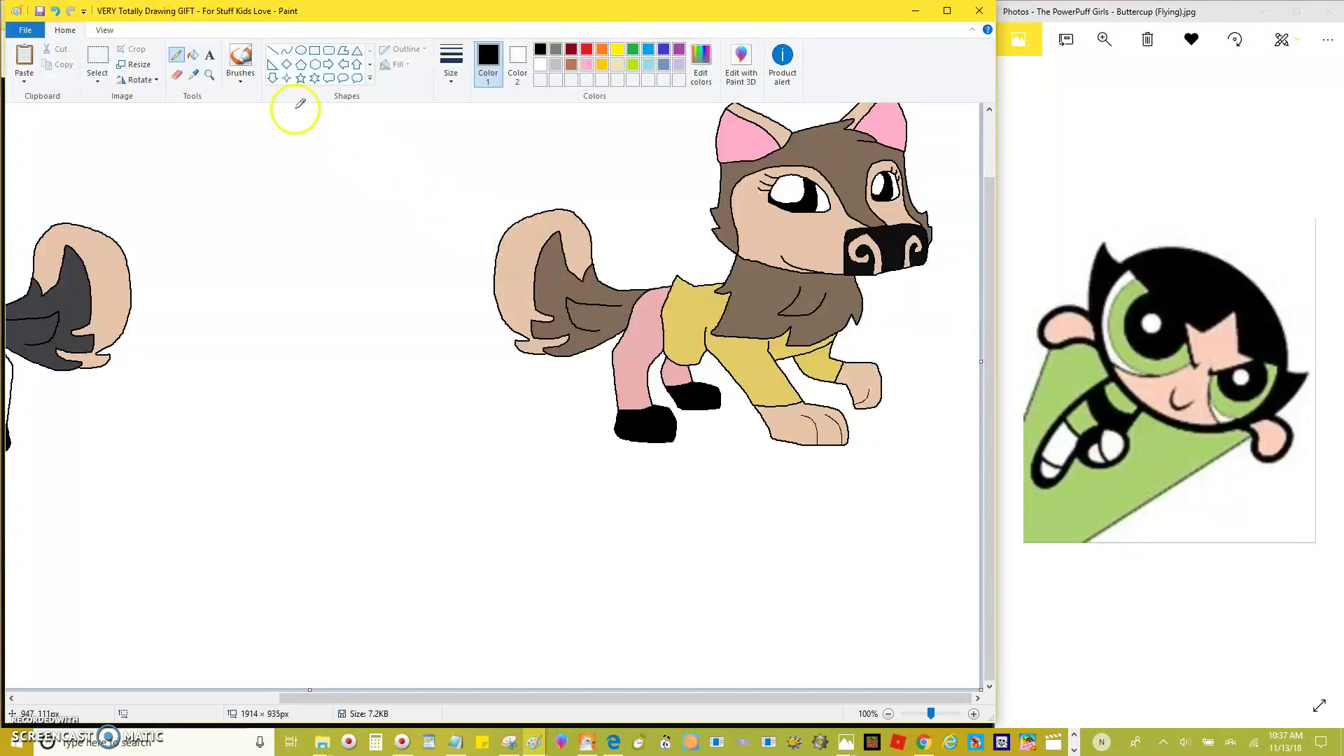
left_click(98, 56)
scroll(225, 156, "down", 1, "ctrl")
left_click_drag(419, 118, 680, 336)
left_click_drag(590, 254, 581, 304)
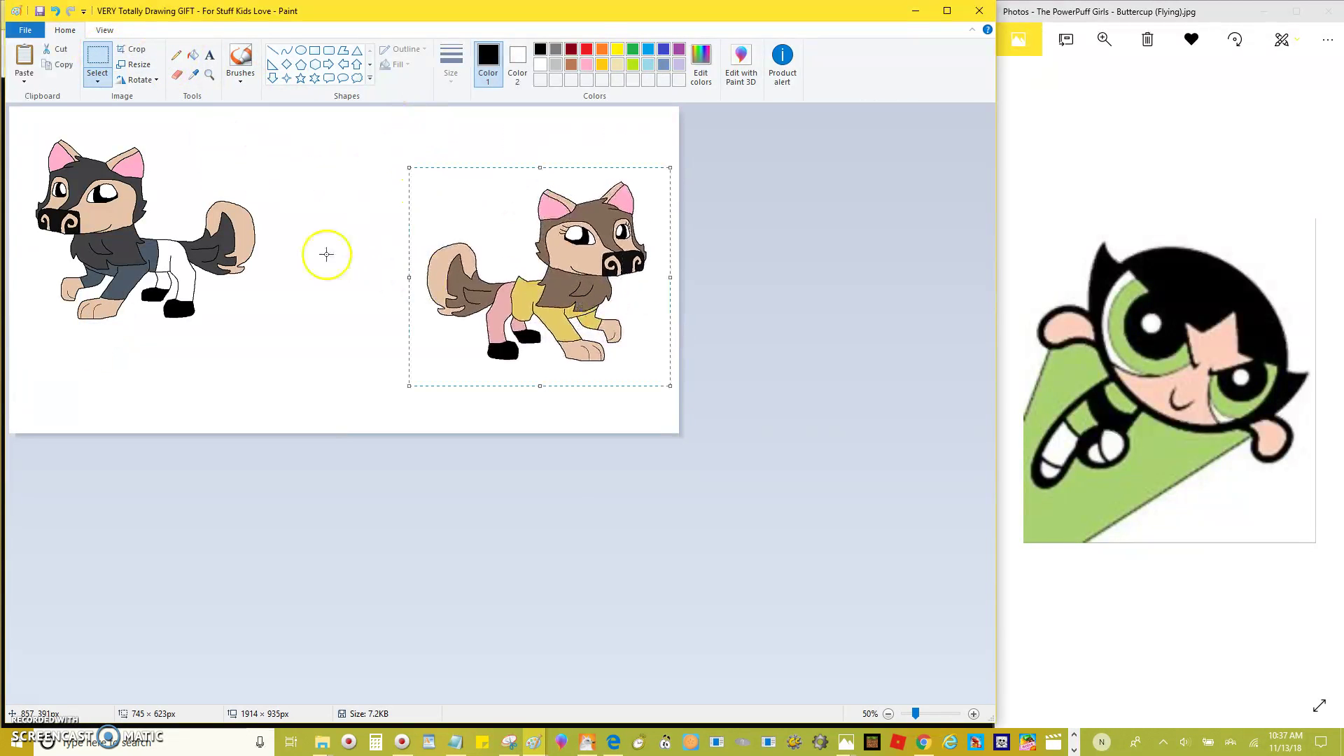
left_click_drag(271, 120, 33, 346)
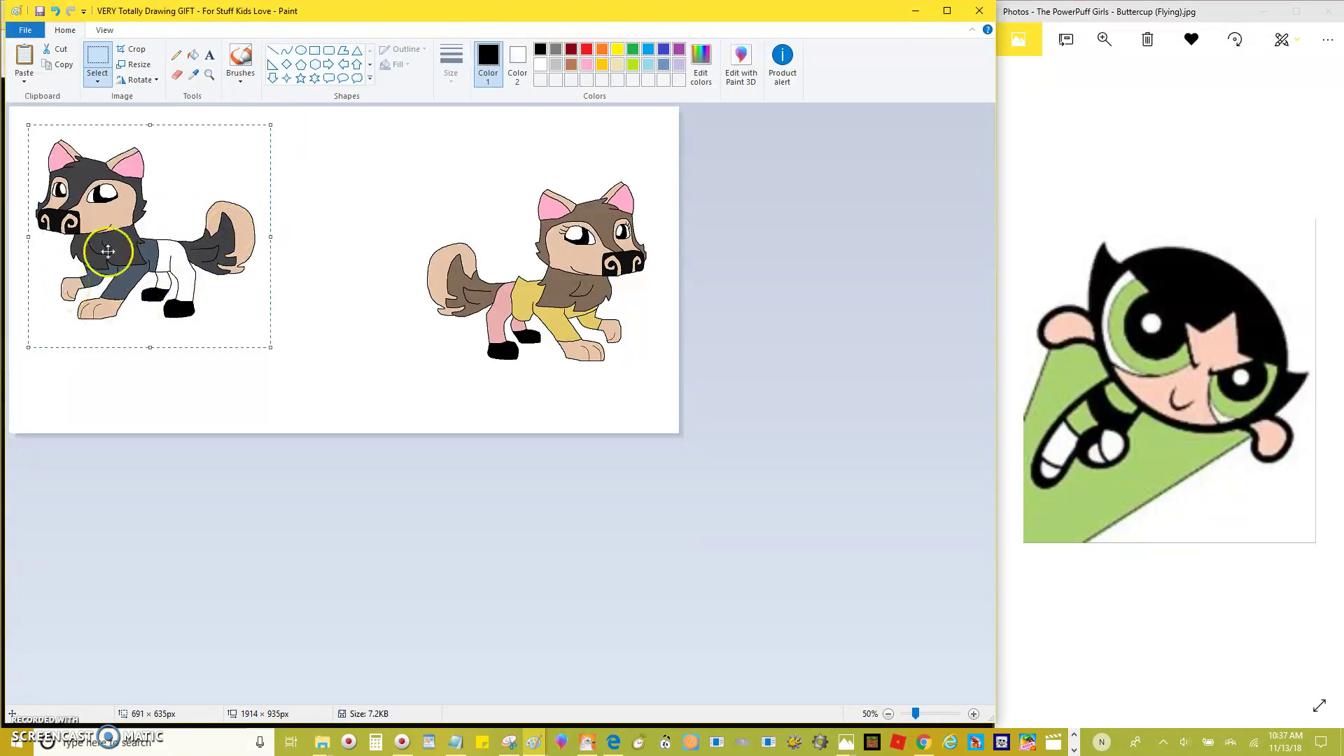
left_click_drag(133, 231, 128, 272)
left_click(537, 196)
left_click(175, 55)
scroll(451, 385, "up", 1)
scroll(453, 490, "down", 2)
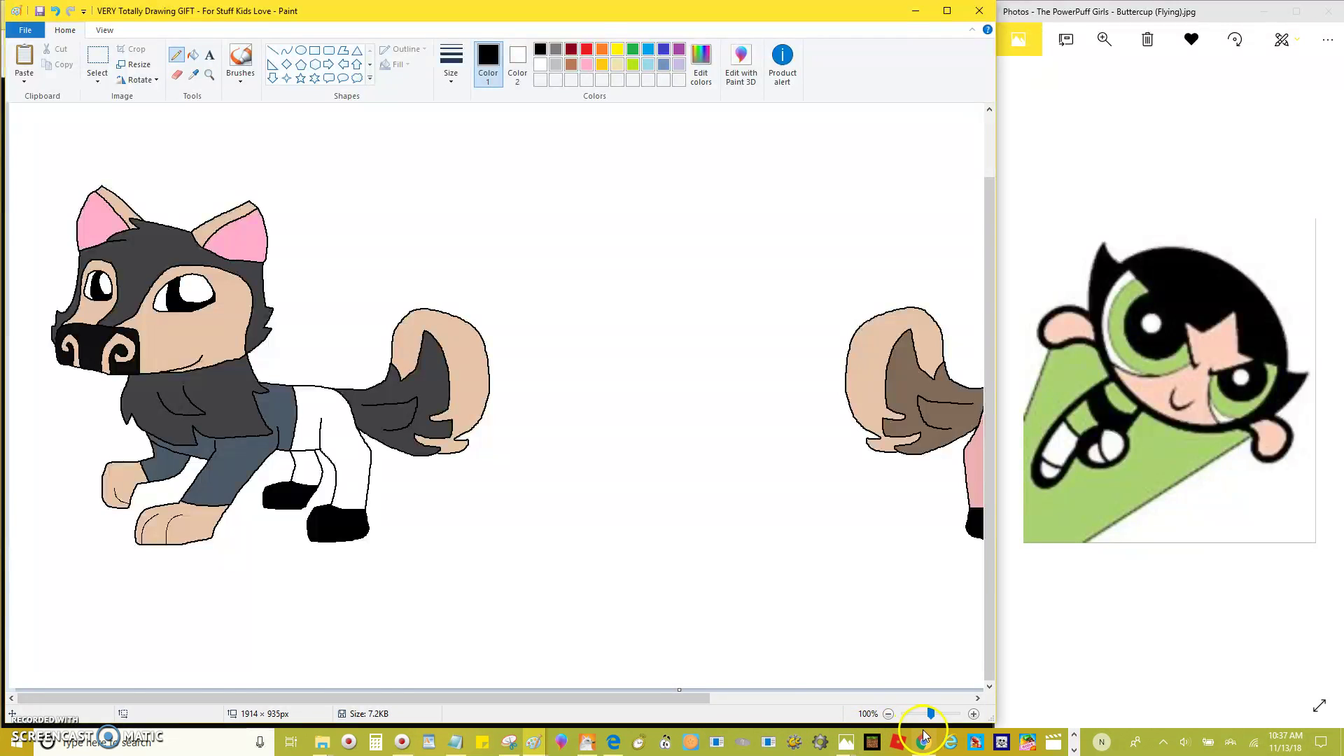
scroll(584, 539, "up", 1)
scroll(354, 612, "down", 5)
left_click_drag(327, 697, 542, 695)
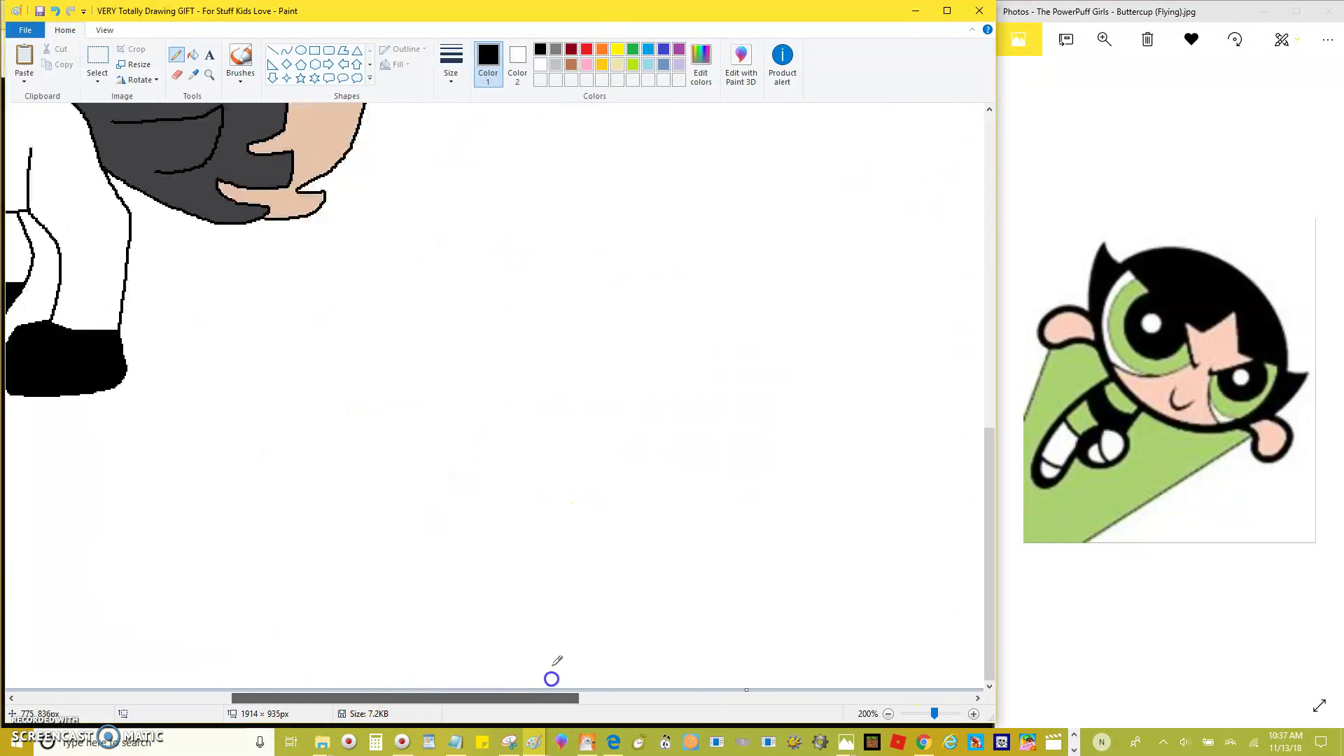
left_click_drag(471, 238, 543, 169)
key("ctrl+z")
Step: Undo the downward moves of the two animals and redo them
scroll(427, 222, "down", 1)
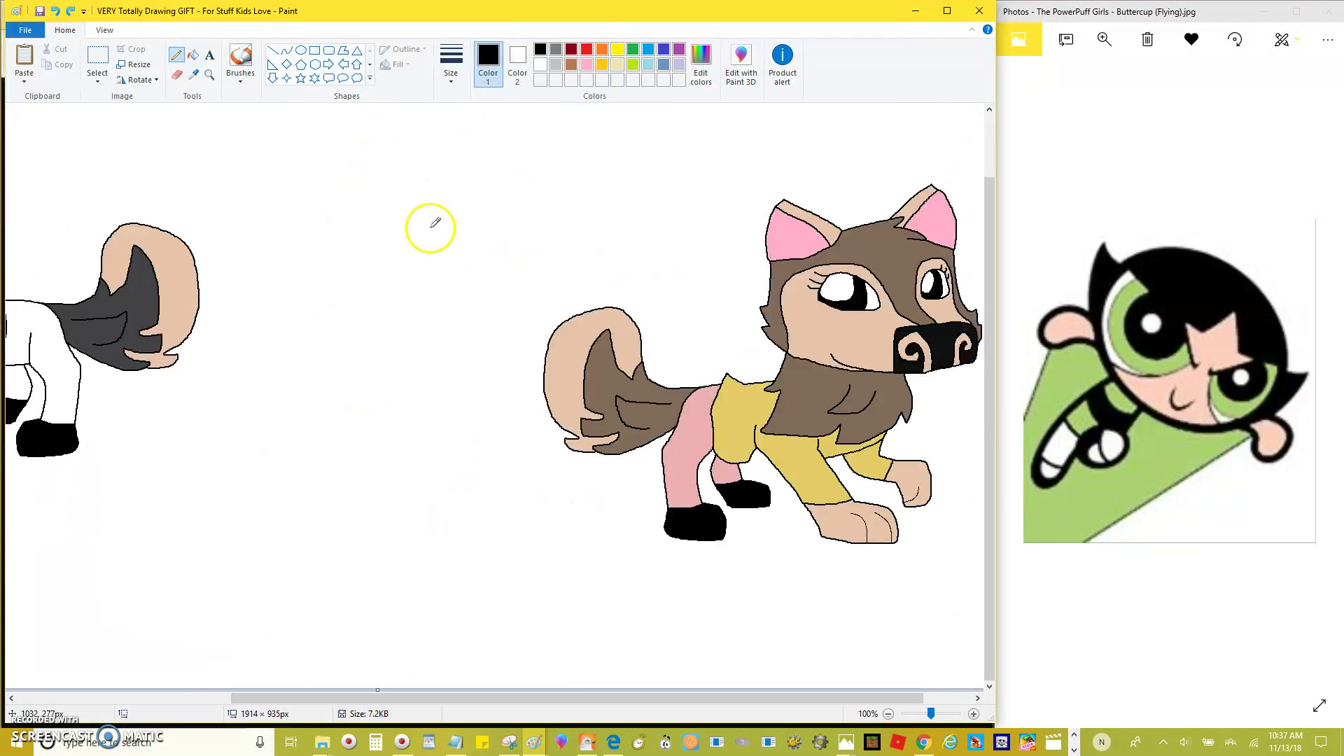
scroll(433, 226, "down", 1)
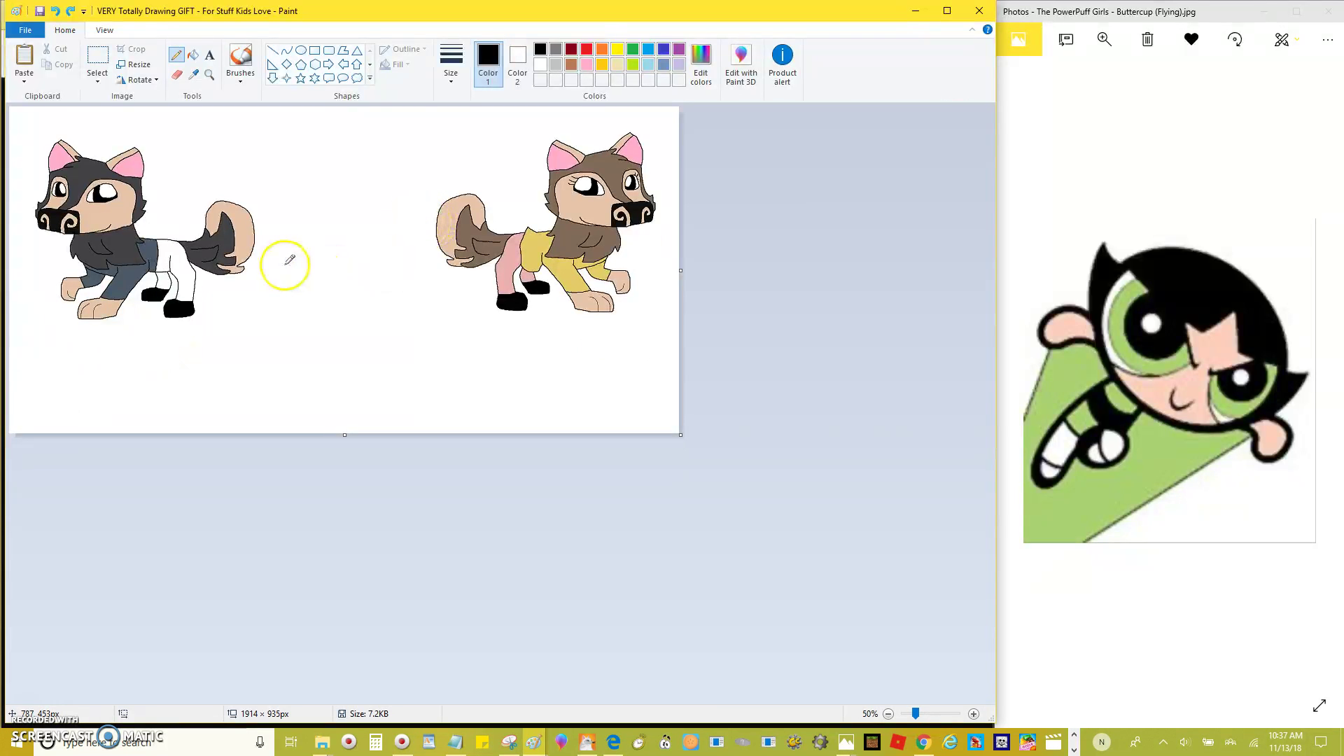
key("ctrl+y")
key("ctrl+y")
key("ctrl+y")
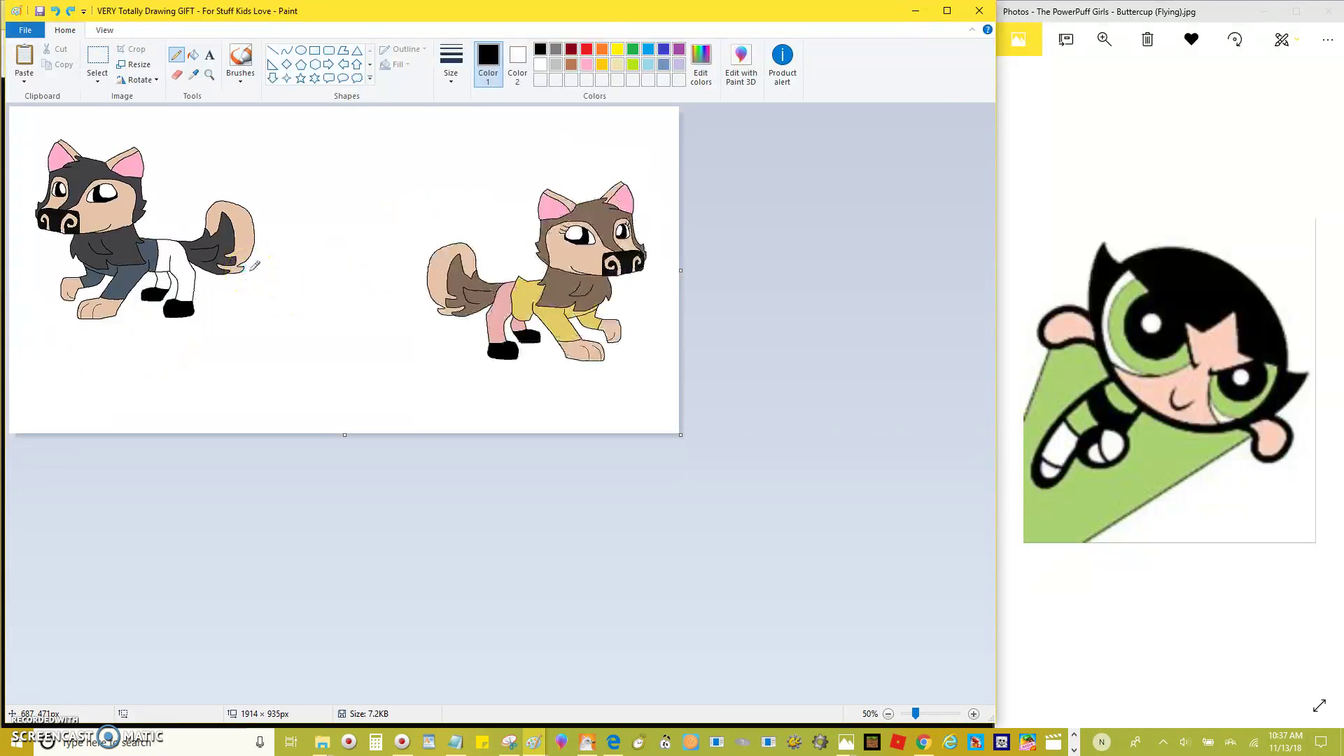
key("ctrl+z")
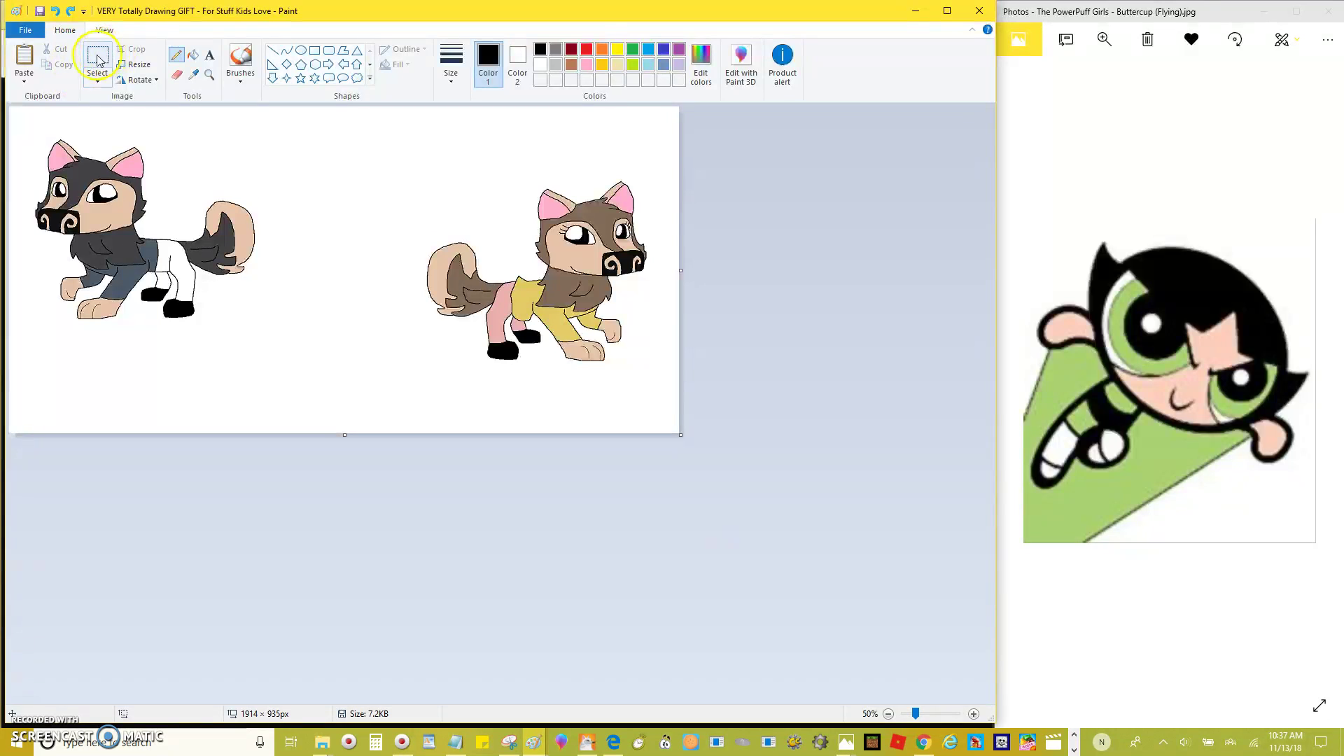
key("ctrl+z")
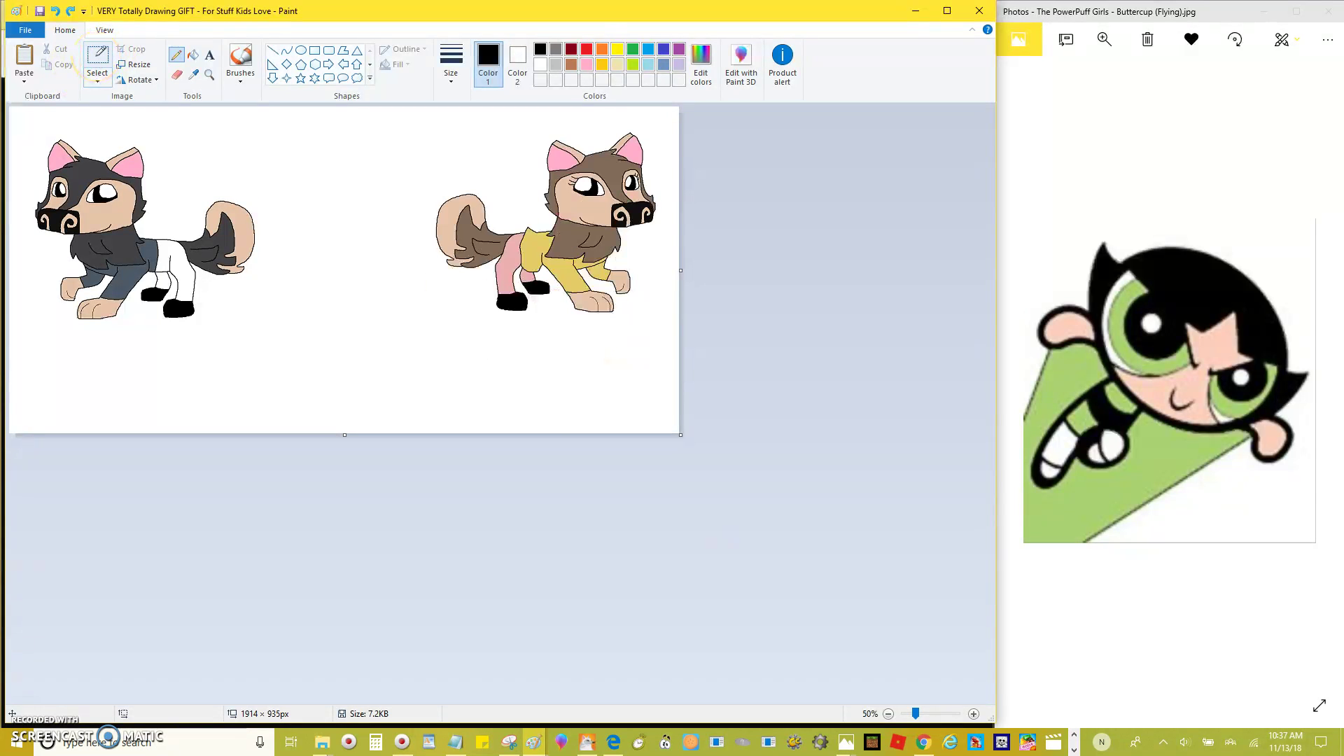
key("ctrl+y")
key("ctrl+y")
Step: Add a text note beginning "hold on" above the dark grey animal, and undo it
left_click(210, 54)
scroll(340, 235, "up", 2)
left_click_drag(177, 164, 522, 353)
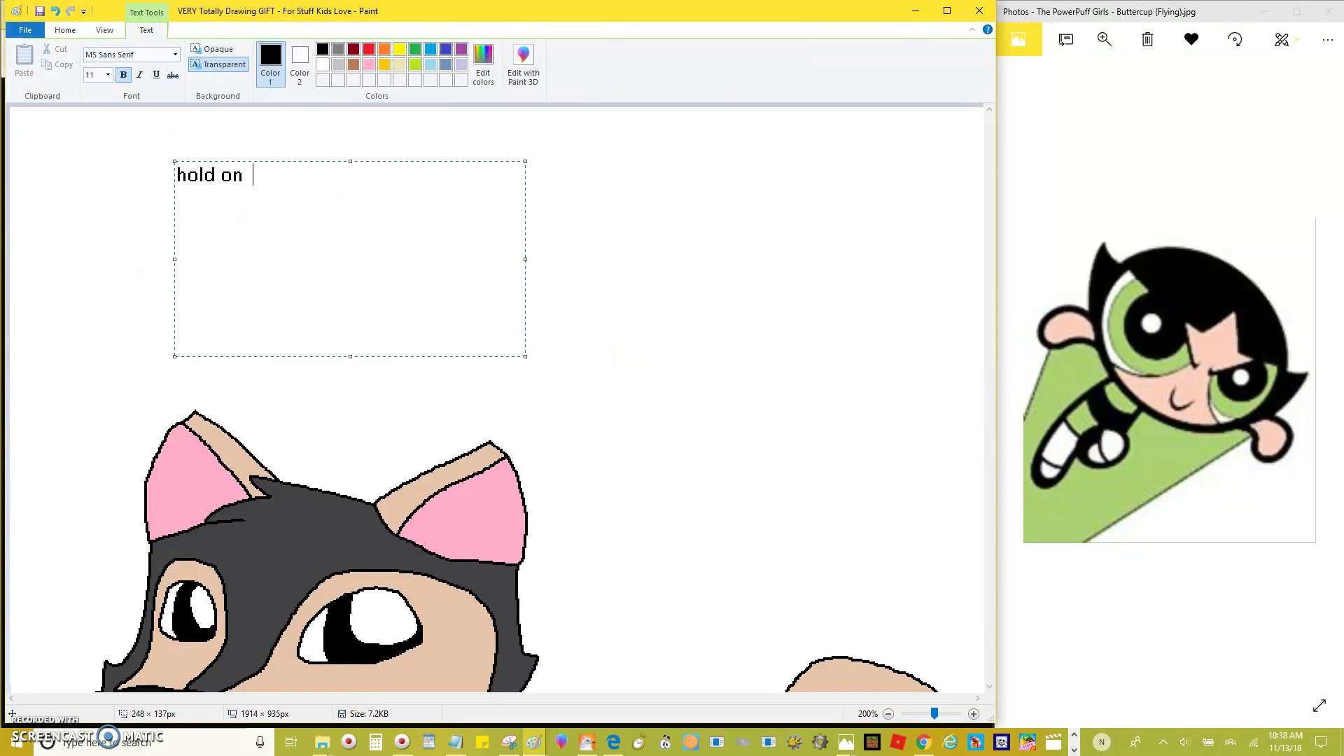
type("hold on taking m")
left_click(760, 276)
key("ctrl+z")
Step: Select both animals together and move them up toward the canvas's upper edge
left_click(98, 59)
scroll(117, 171, "down", 2)
mouse_move(24, 120)
left_mouse_down()
mouse_move(585, 429)
mouse_move(654, 434)
left_mouse_up()
left_click_drag(567, 348, 565, 287)
Step: Try to sketch a black ear outline with the Pencil in the blank area below the animals
scroll(421, 350, "up", 1)
scroll(403, 364, "down", 2)
left_click_drag(421, 698, 668, 699)
scroll(544, 521, "up", 1)
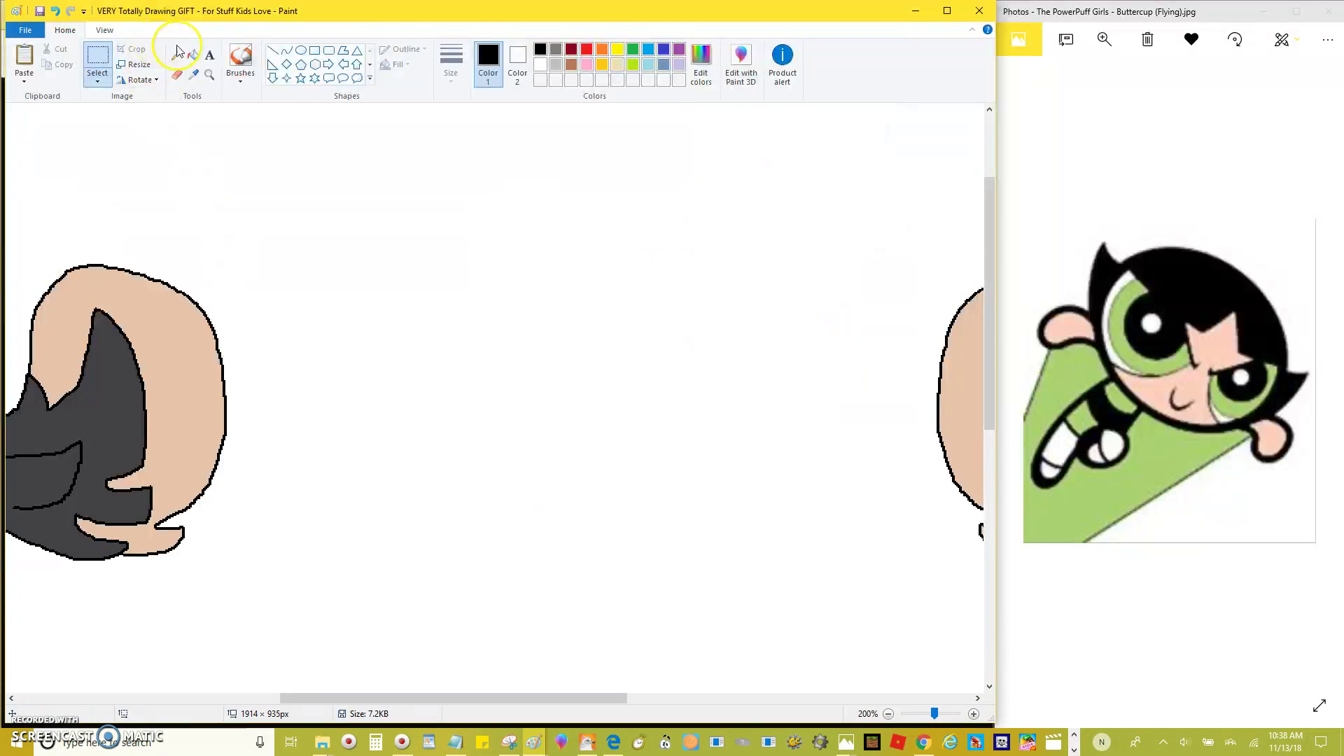
left_click(178, 56)
scroll(423, 302, "down", 4)
left_click(467, 222)
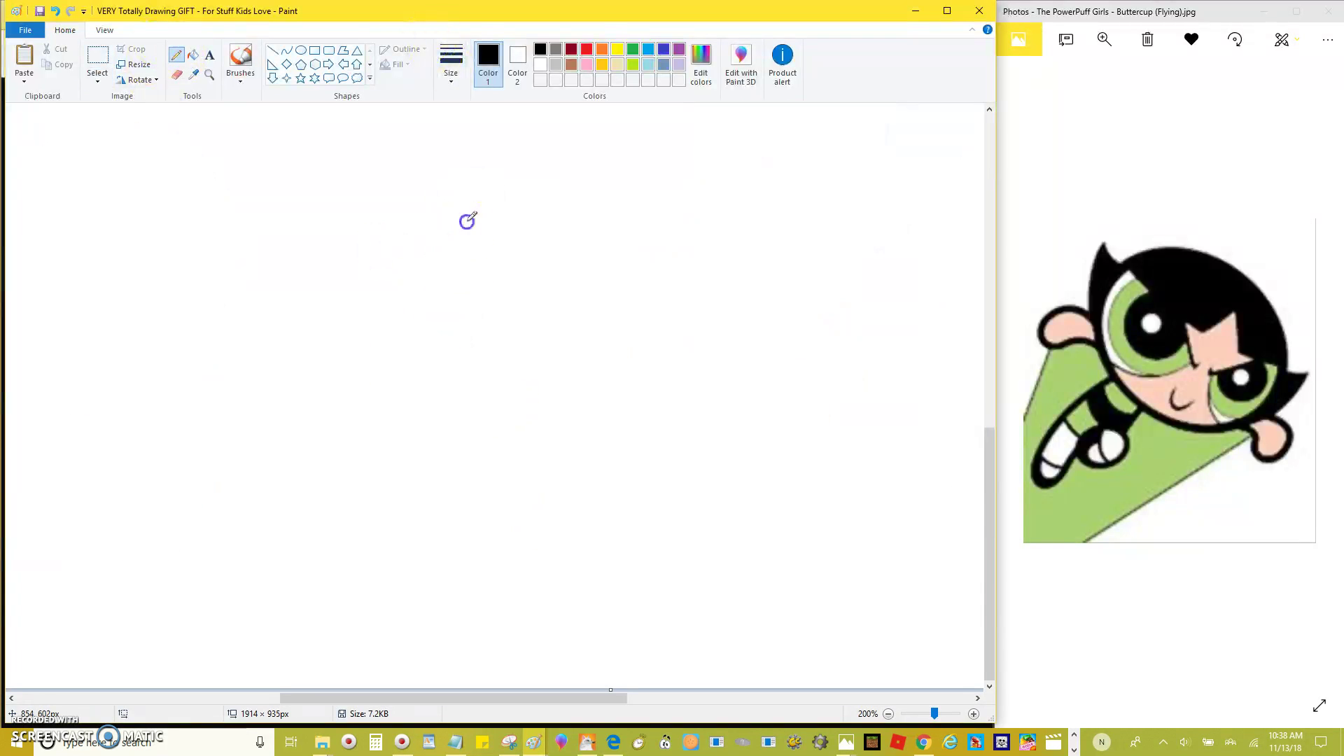
key("ctrl+z")
scroll(547, 259, "up", 1)
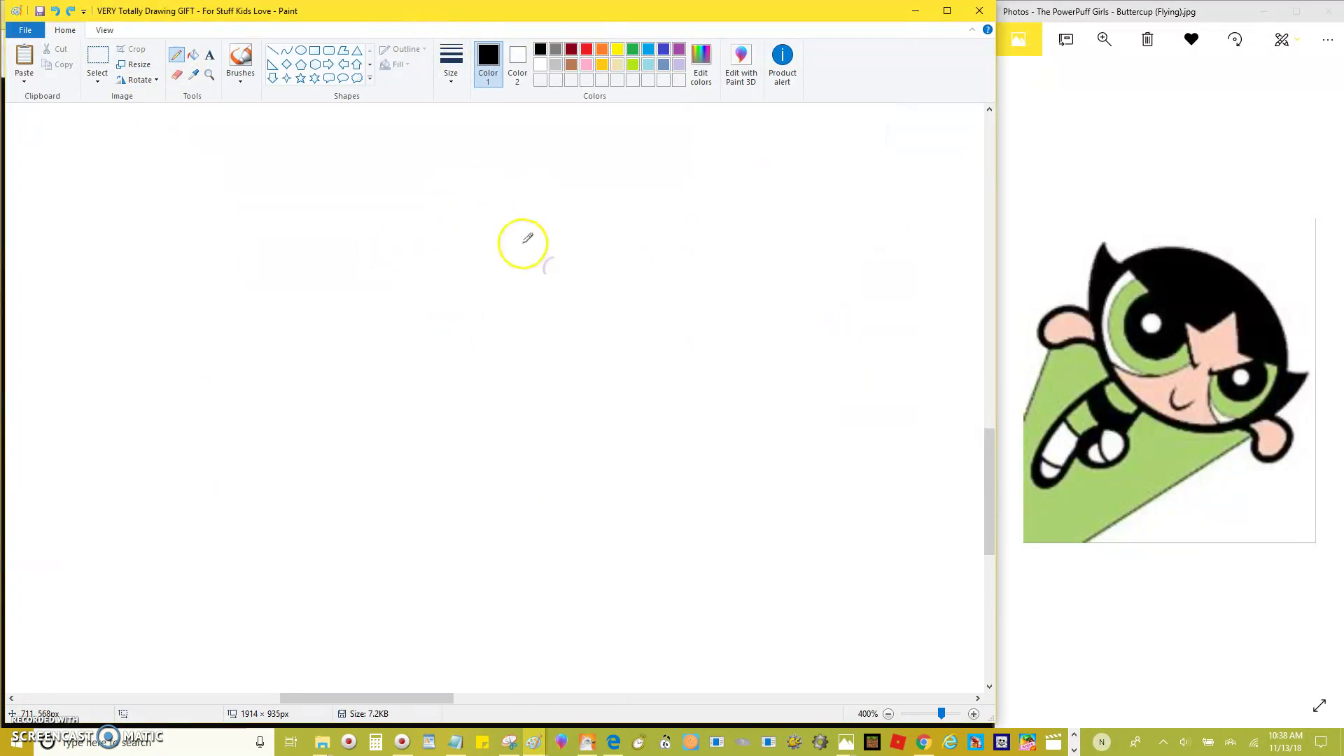
left_click_drag(520, 242, 599, 182)
mouse_move(654, 141)
left_mouse_down()
mouse_move(714, 193)
mouse_move(726, 248)
left_mouse_up()
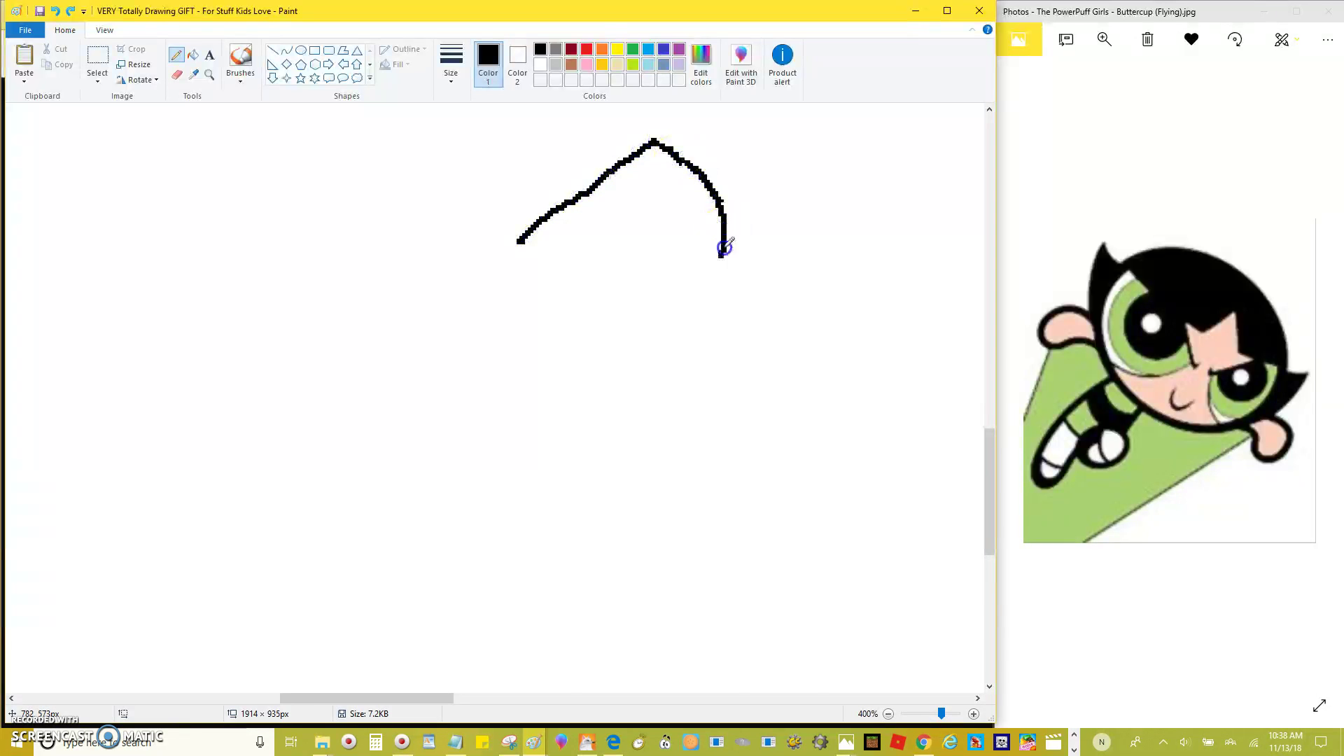
Step: Paste the family picture onto the canvas, and undo the paste
key("ctrl+v")
scroll(543, 240, "down", 2)
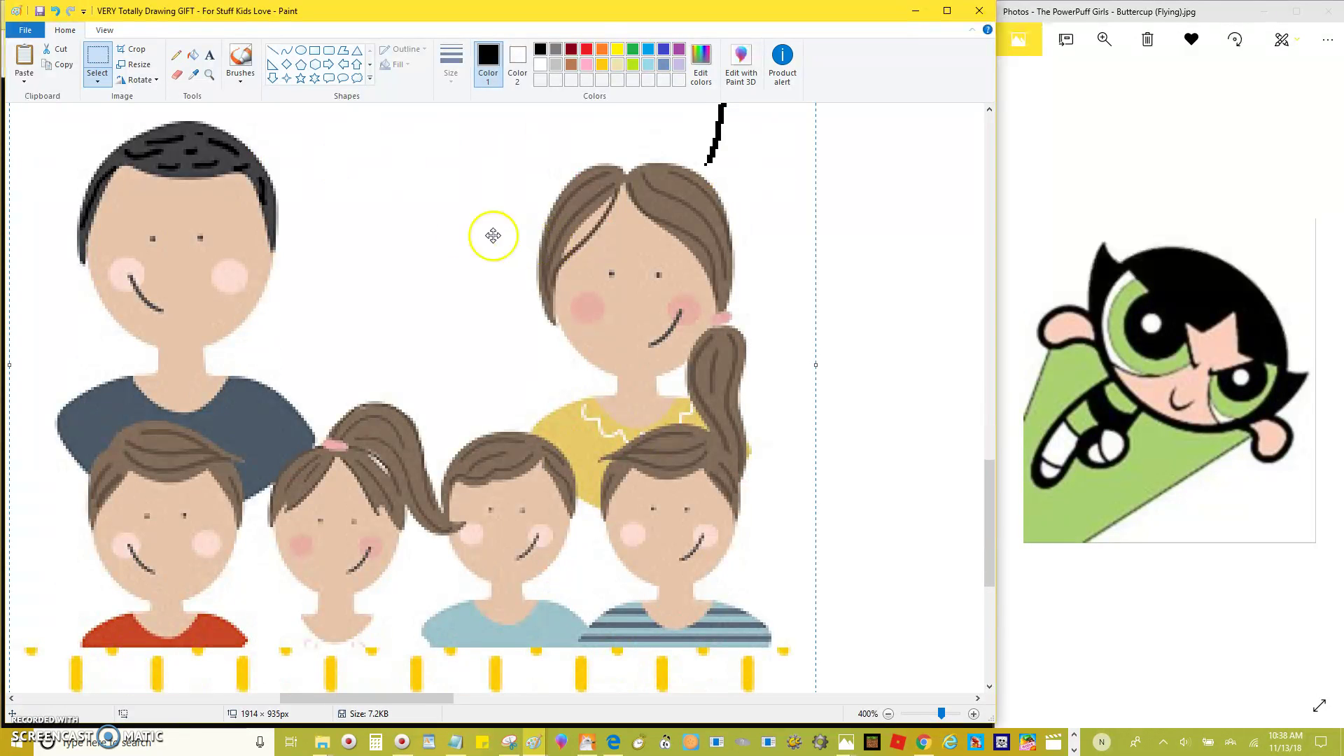
key("ctrl+z")
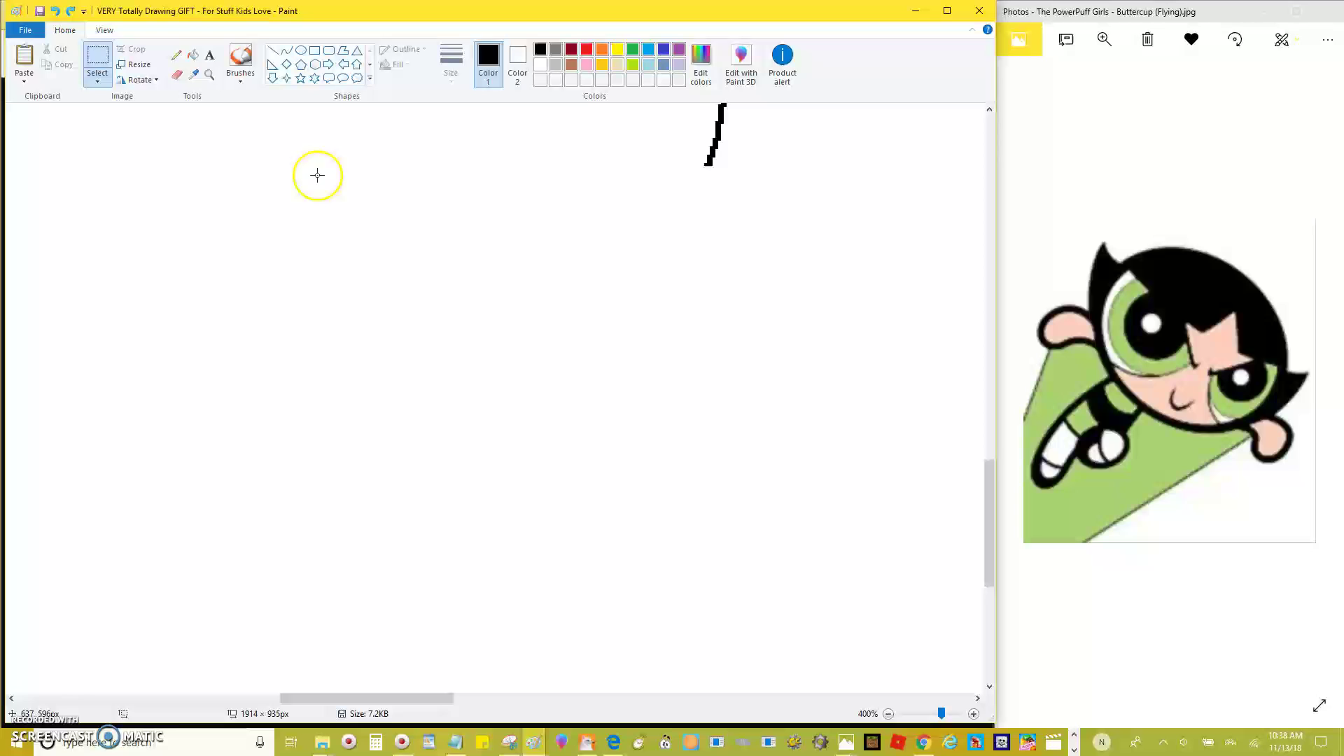
Step: Undo the first ear outline, and try another short Pencil stroke in the blank area and undo it
left_click(176, 56)
scroll(560, 394, "up", 3)
key("ctrl+z")
left_click_drag(484, 348, 577, 310)
key("ctrl+z")
Step: Pencil a closed ear outline beside the dark grey animal's feet, with a head line extending from it into a jagged hair tuft
mouse_move(311, 376)
left_mouse_down()
mouse_move(464, 333)
mouse_move(491, 423)
mouse_move(476, 457)
left_mouse_up()
mouse_move(448, 534)
left_mouse_down()
mouse_move(315, 526)
mouse_move(267, 503)
left_mouse_up()
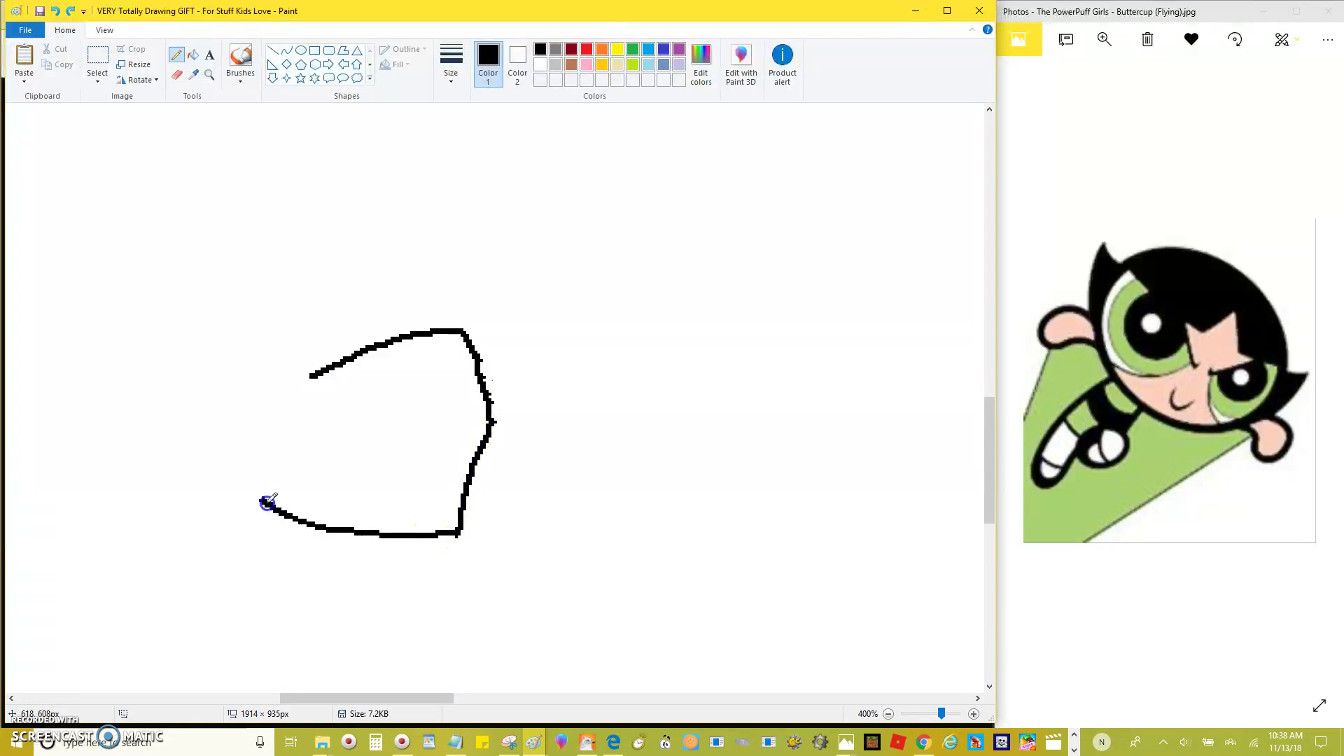
left_click_drag(315, 698, 276, 698)
mouse_move(468, 450)
left_mouse_down()
mouse_move(229, 417)
mouse_move(227, 438)
mouse_move(247, 456)
mouse_move(146, 472)
mouse_move(107, 509)
left_mouse_up()
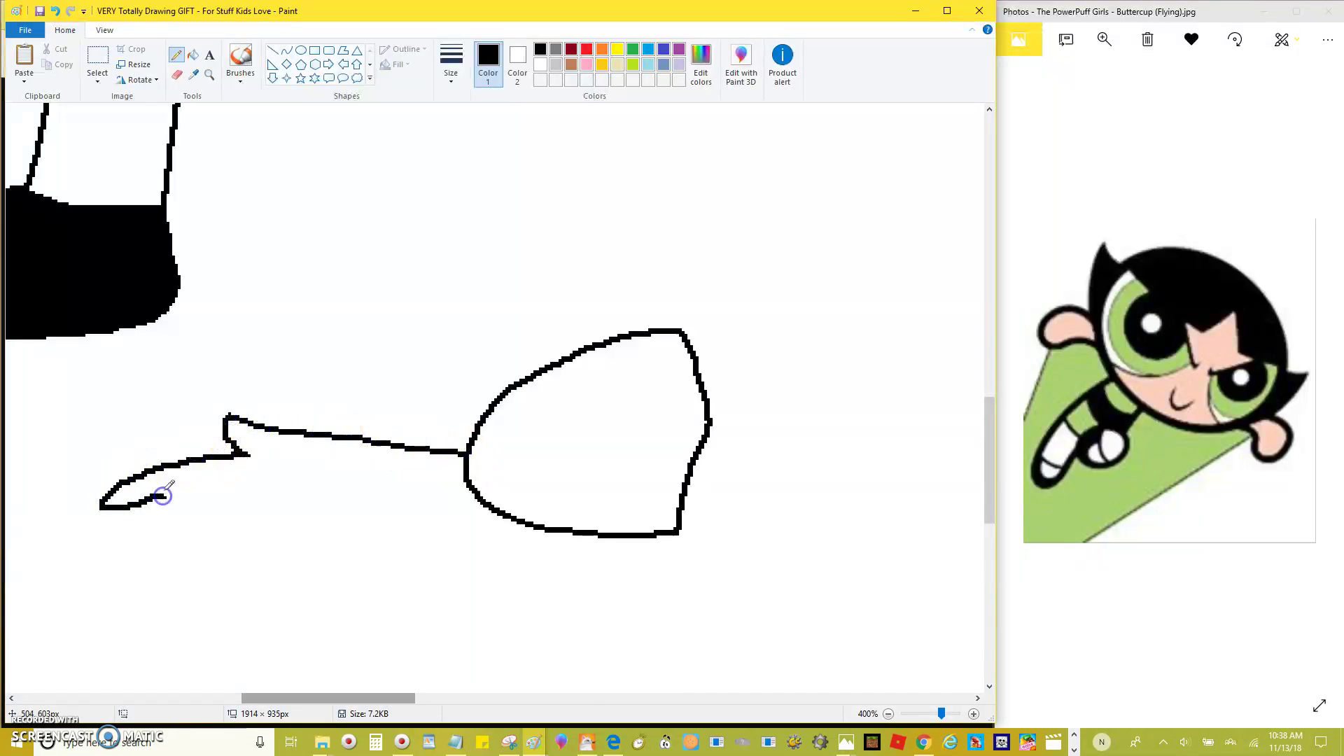
Step: Undo the head line, and move the ear outline farther right as a selection
scroll(144, 448, "down", 1)
left_click(94, 61)
key("ctrl+z")
left_click_drag(377, 188, 186, 403)
left_click_drag(237, 320, 498, 300)
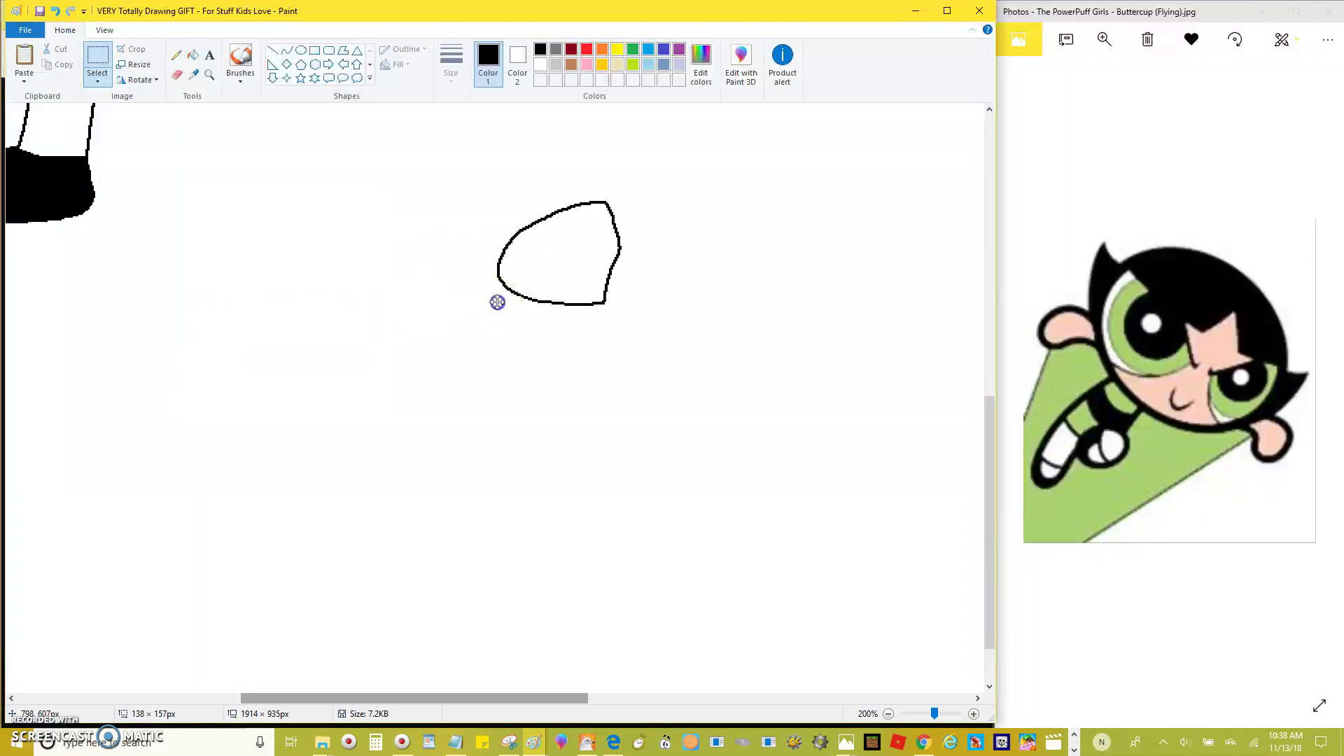
Step: Undo the moved ear, and draw a new rounded ear with a diagonal inner line farther from the dark grey animal
left_click(179, 54)
key("ctrl+z")
key("ctrl+z")
key("ctrl+Page_Up")
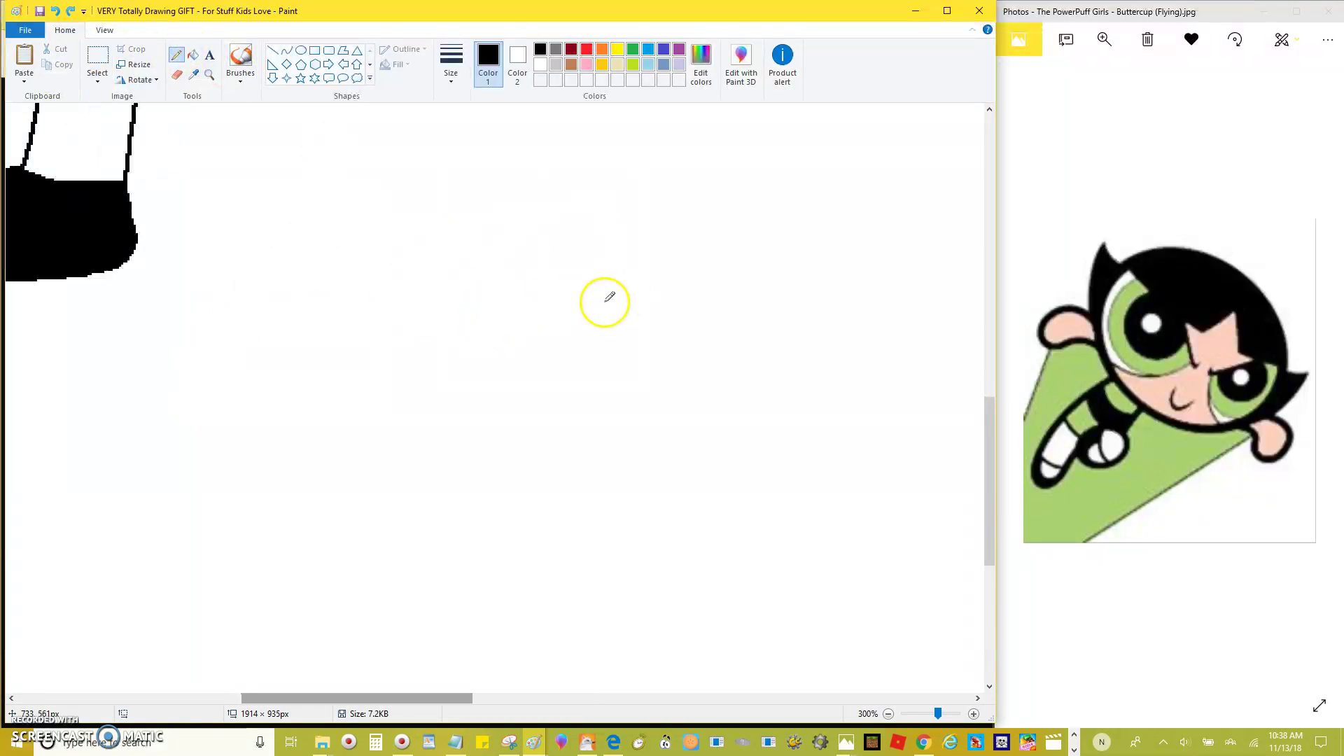
mouse_move(712, 286)
left_mouse_down()
mouse_move(855, 216)
mouse_move(905, 285)
mouse_move(915, 339)
left_mouse_up()
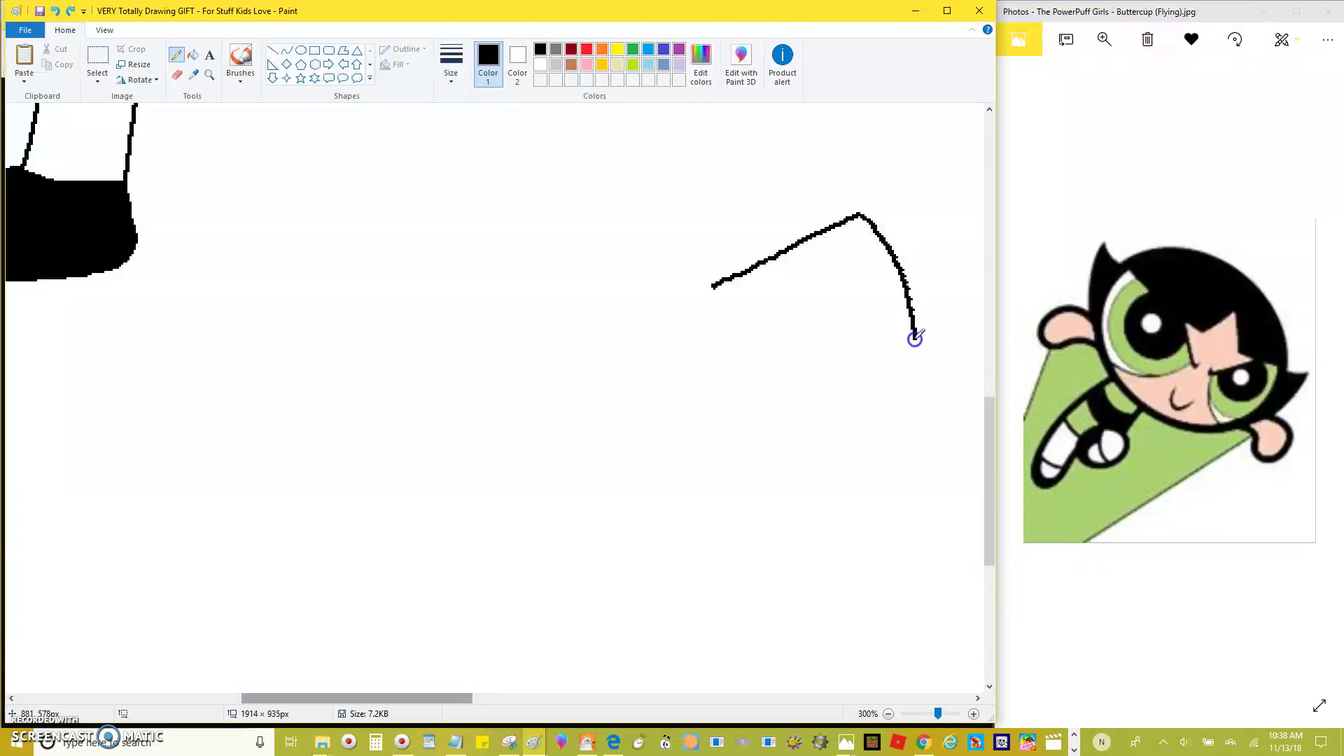
left_click_drag(864, 419, 721, 378)
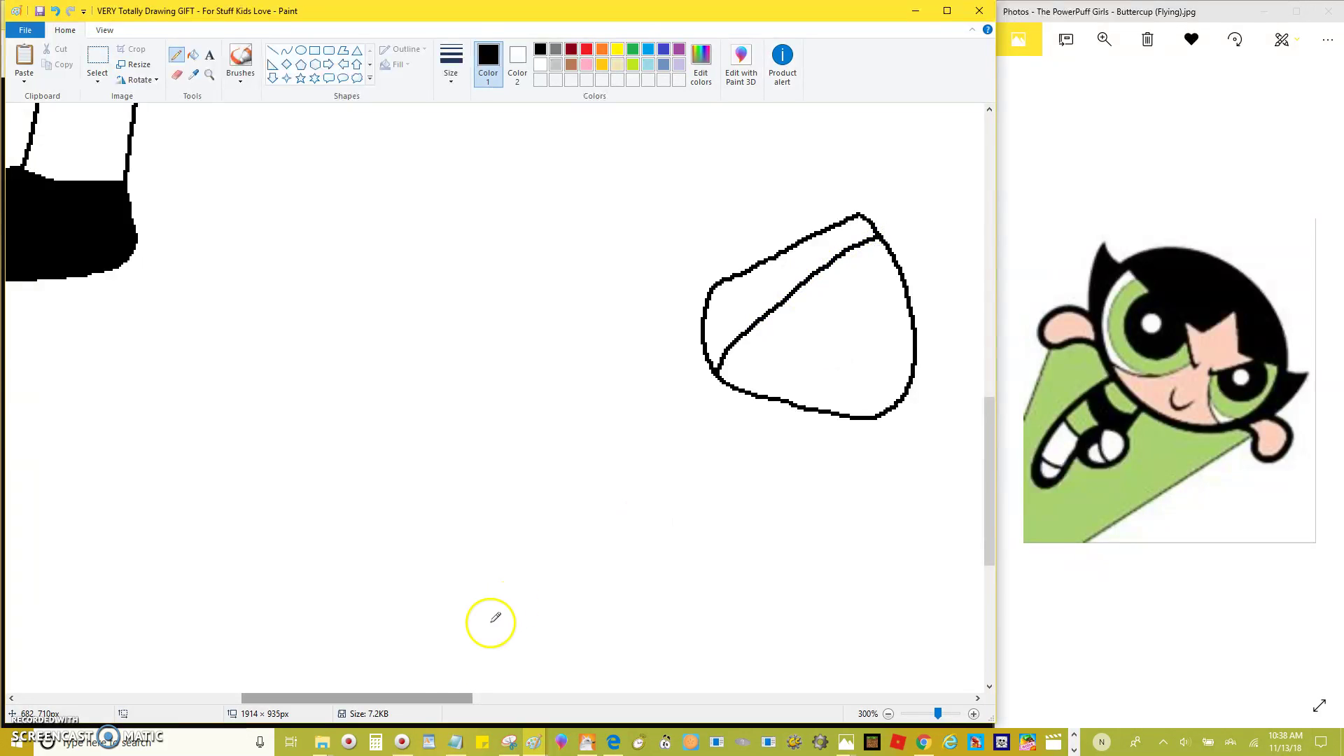
Step: Try to draw the top-of-head line from the ear to a hair tuft several times, undoing each attempt
left_click_drag(420, 698, 480, 698)
scroll(600, 359, "up", 1, "ctrl")
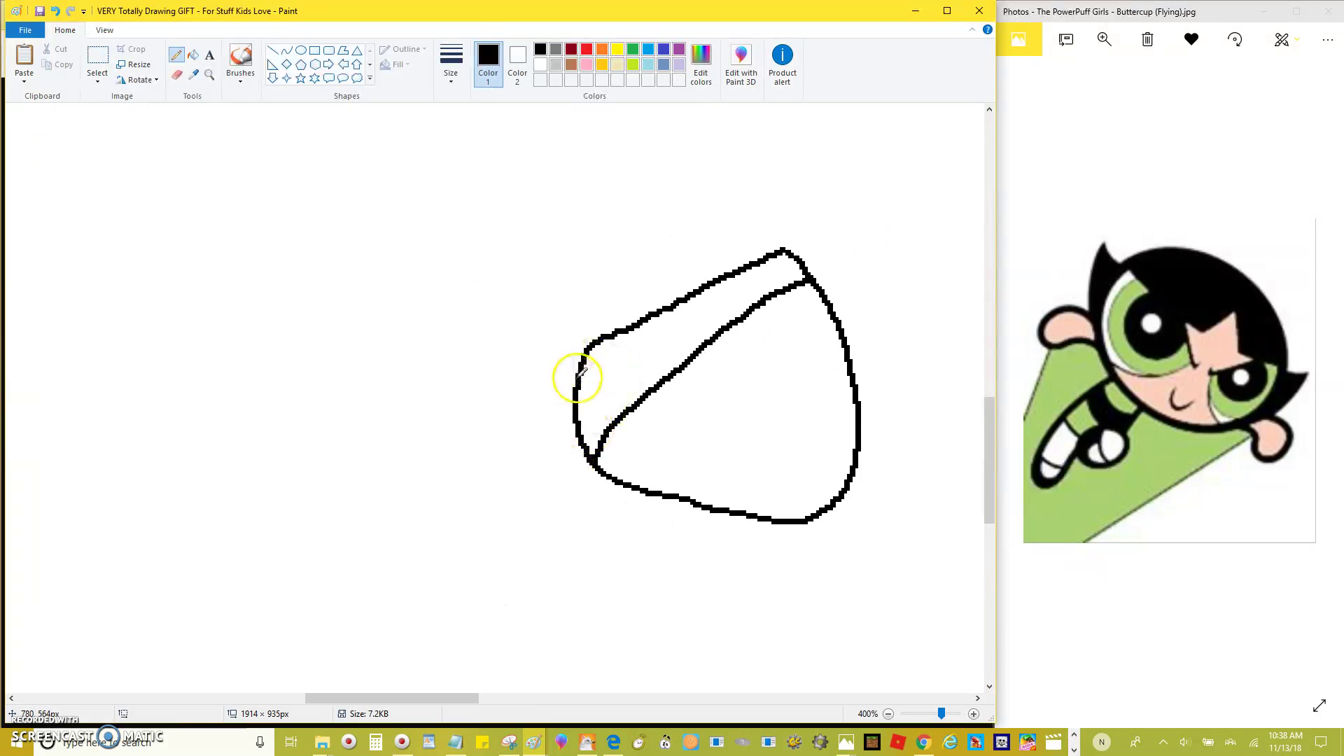
mouse_move(522, 370)
left_mouse_down()
mouse_move(352, 346)
mouse_move(367, 379)
mouse_move(327, 379)
mouse_move(202, 451)
left_mouse_up()
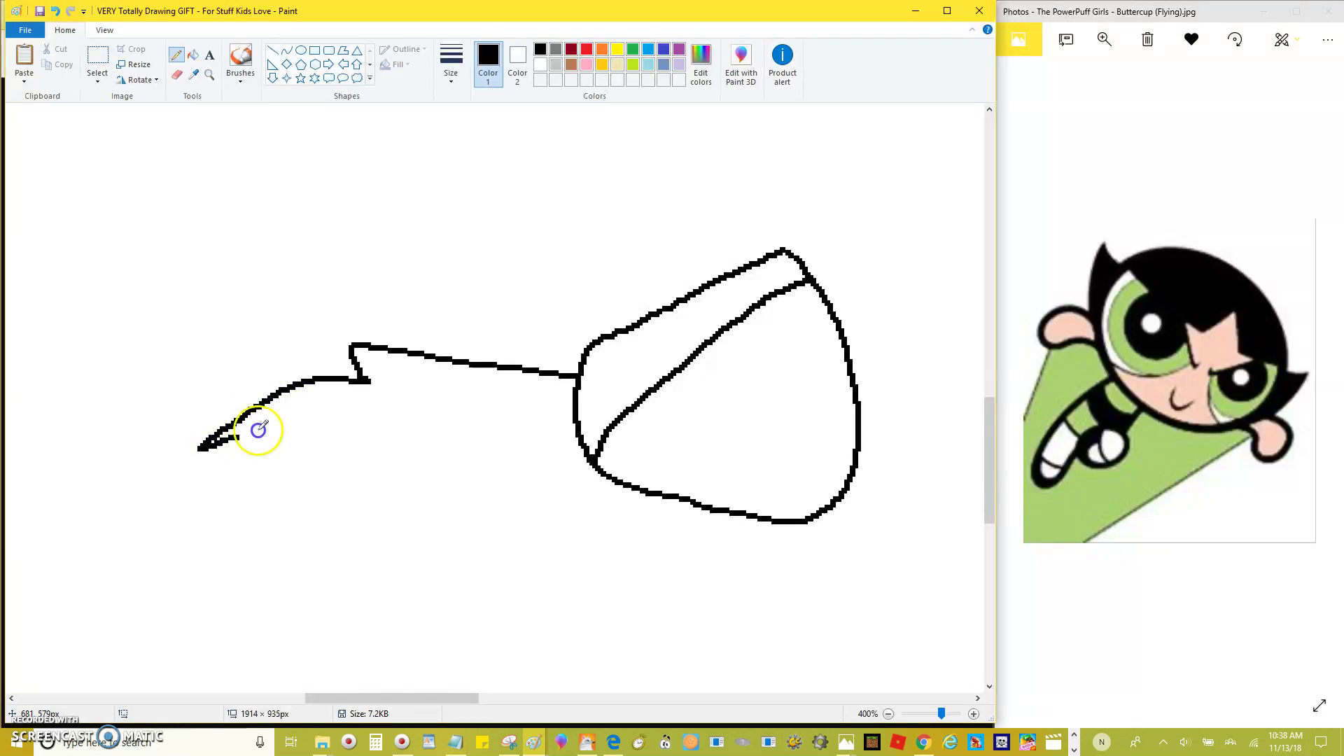
key("ctrl+z")
left_click_drag(578, 378, 355, 328)
key("ctrl+z")
left_click_drag(381, 379, 232, 363)
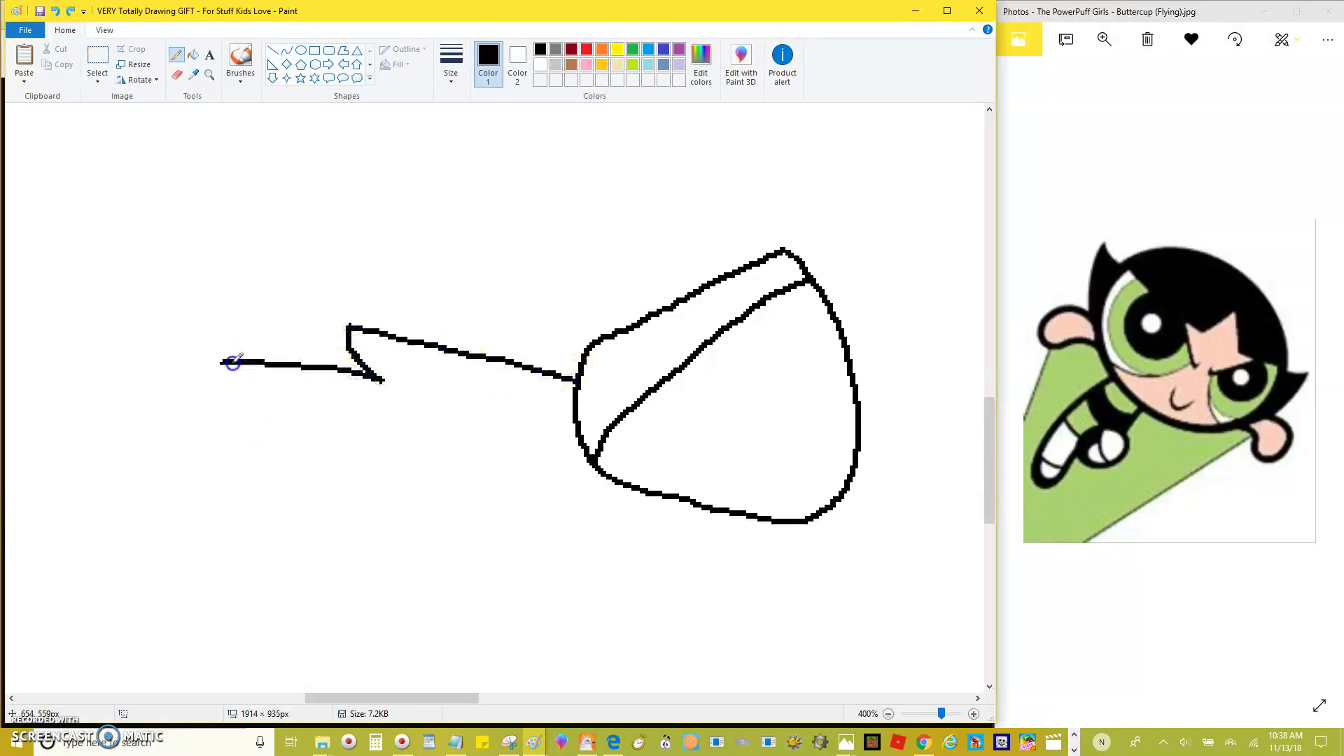
key("ctrl+z")
Step: Draw the top-of-head line from the ear's inner edge, ending in a jagged two-pointed hair tuft
mouse_move(578, 375)
left_mouse_down()
mouse_move(452, 367)
mouse_move(306, 311)
mouse_move(316, 355)
mouse_move(234, 358)
left_mouse_up()
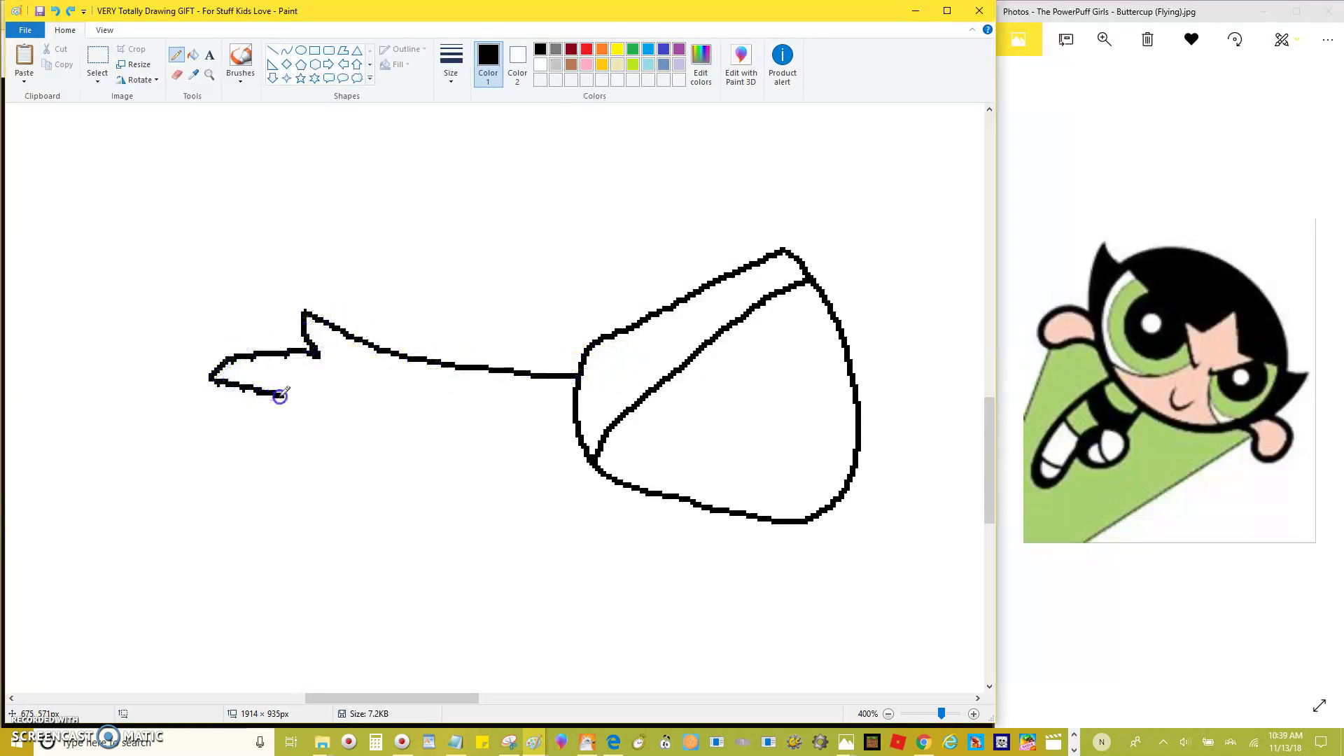
left_click_drag(280, 396, 285, 398)
Step: Try to draw the cheek fur and jaw line from the ear's lower edge around beneath the head
scroll(427, 453, "down", 1)
left_click_drag(447, 698, 432, 699)
scroll(628, 344, "down", 2)
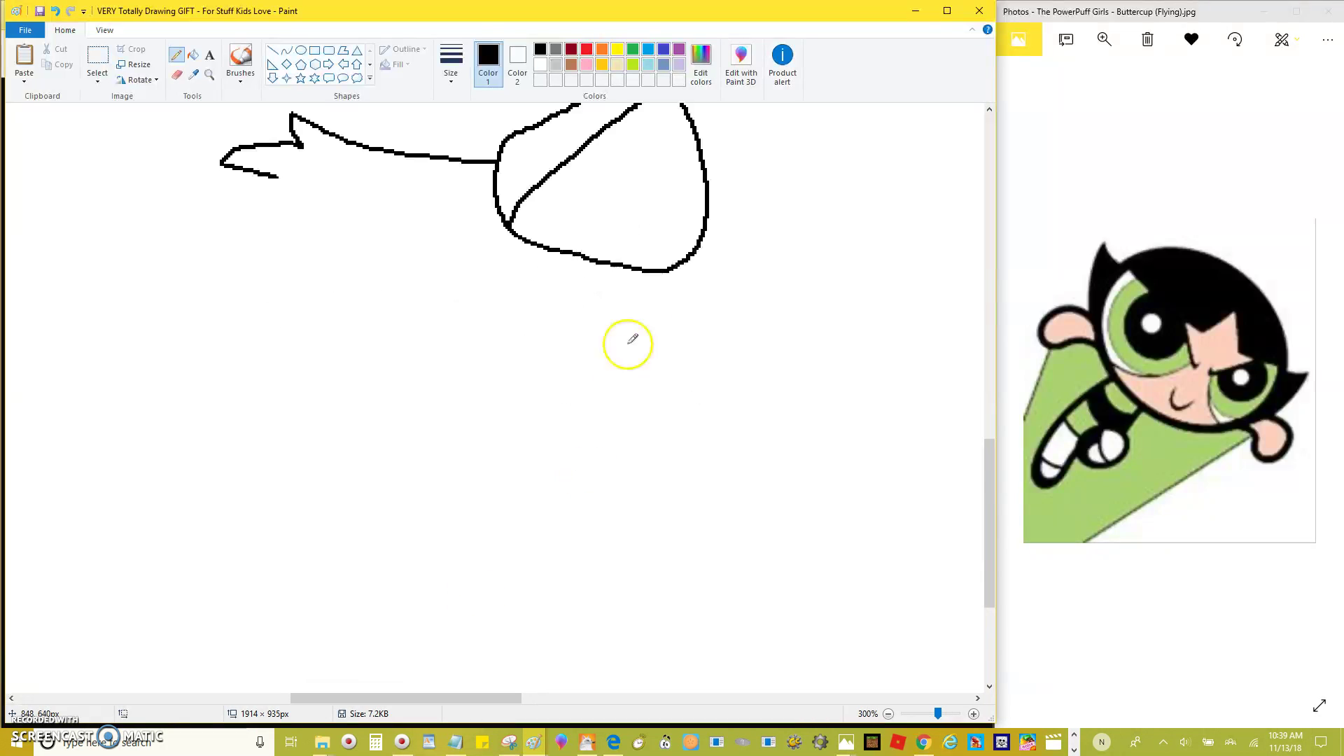
mouse_move(696, 360)
left_mouse_down()
mouse_move(654, 412)
mouse_move(686, 414)
mouse_move(592, 504)
mouse_move(411, 554)
mouse_move(187, 515)
left_mouse_up()
scroll(225, 483, "down", 2)
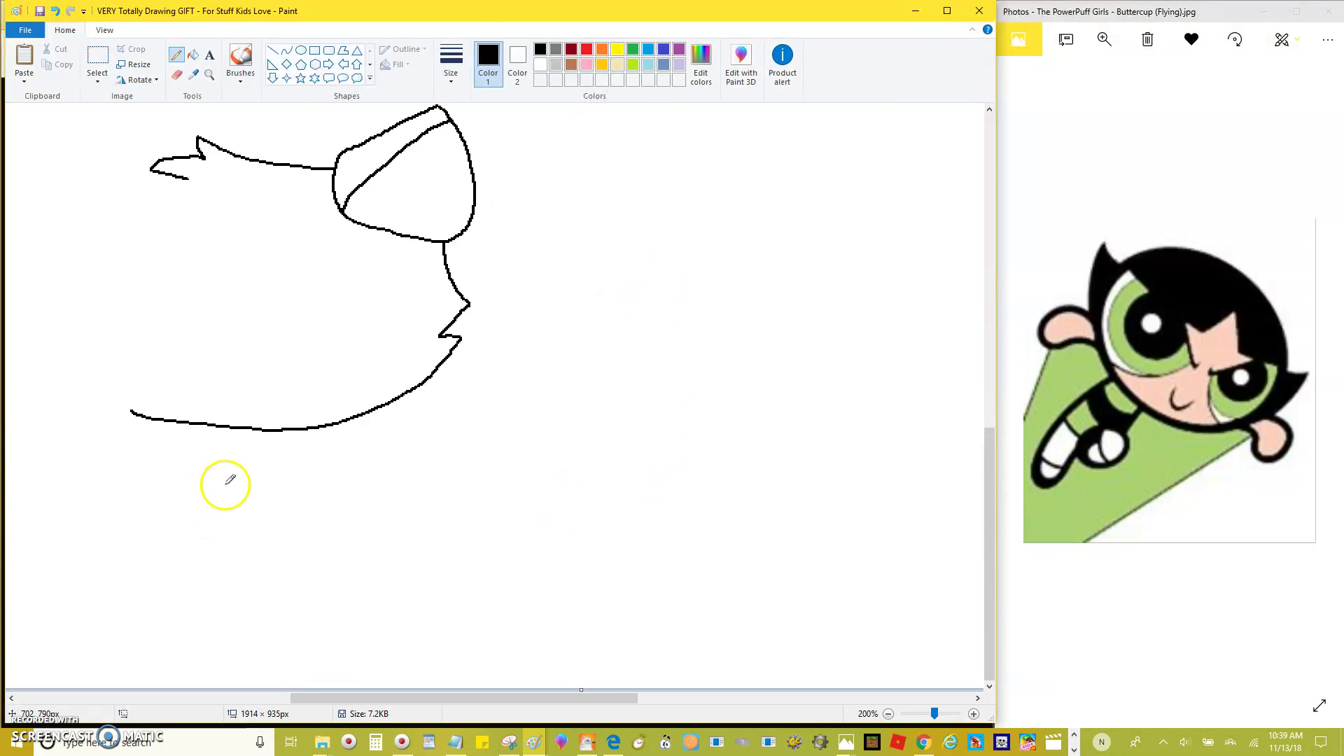
scroll(421, 440, "up", 3)
scroll(426, 435, "down", 5)
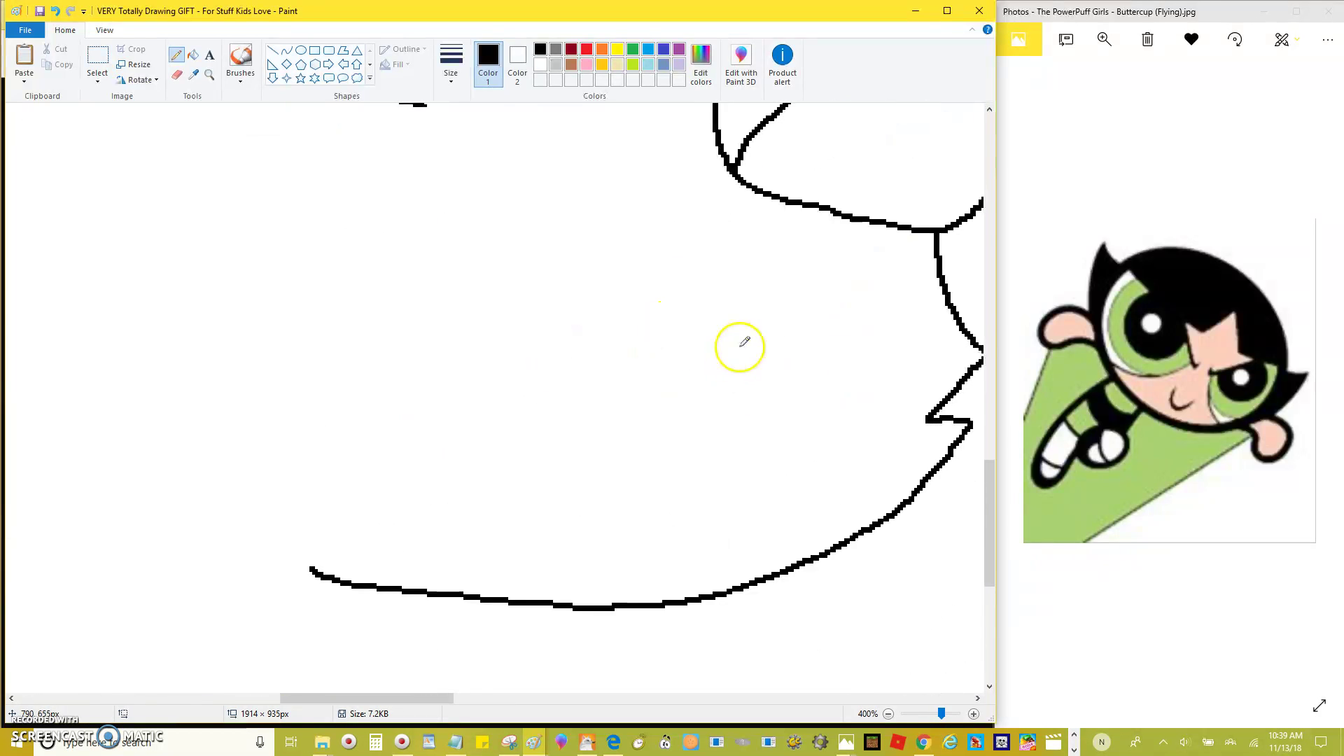
scroll(861, 243, "down", 1)
scroll(770, 235, "up", 4)
Step: Draw an indigo curve across the ear as a narrower outer edge, and undo a test fill
left_click(664, 49)
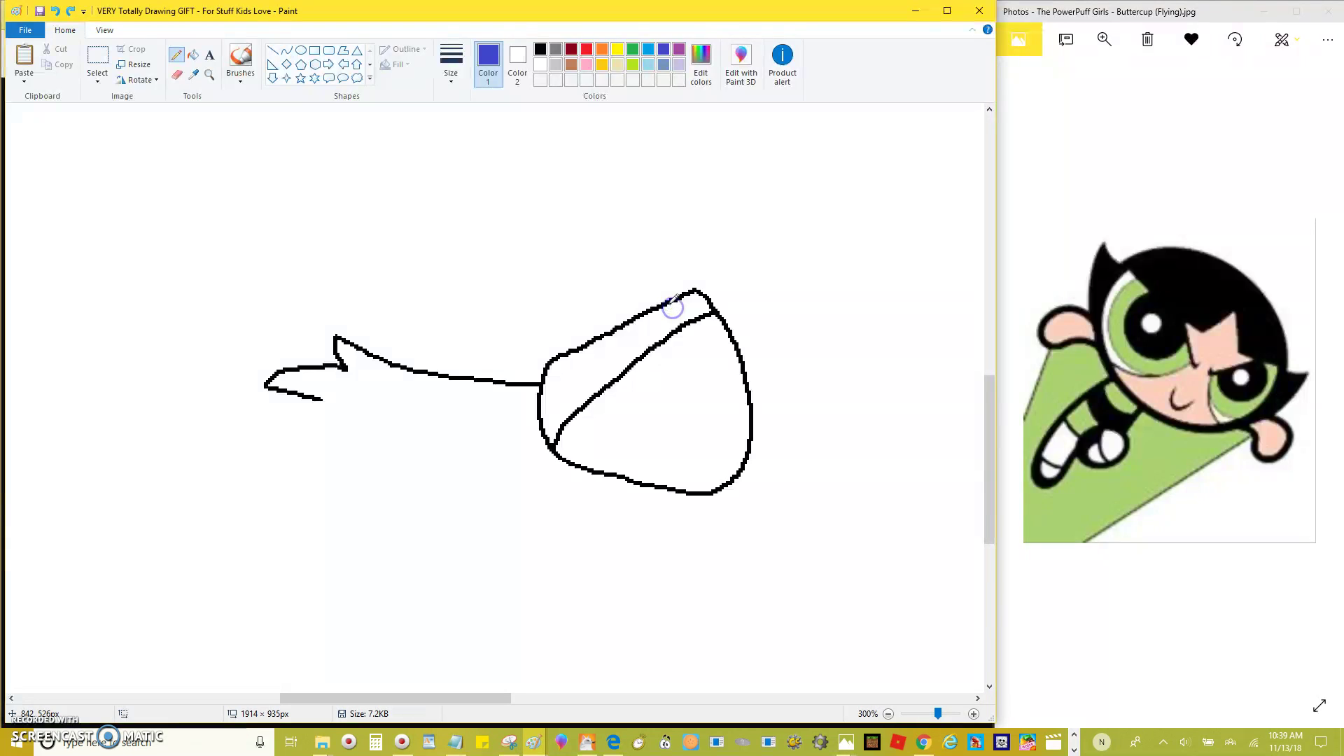
mouse_move(671, 306)
left_mouse_down()
mouse_move(696, 374)
mouse_move(681, 484)
left_mouse_up()
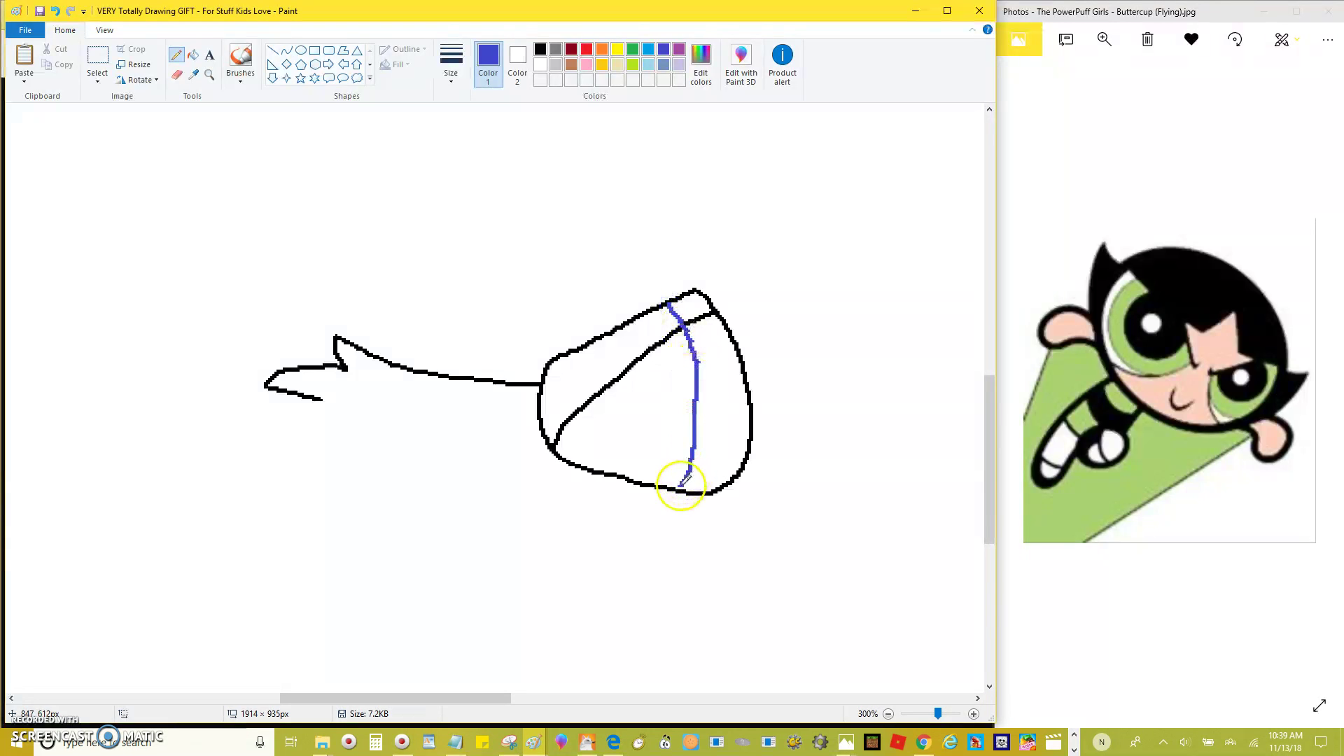
left_click(197, 58)
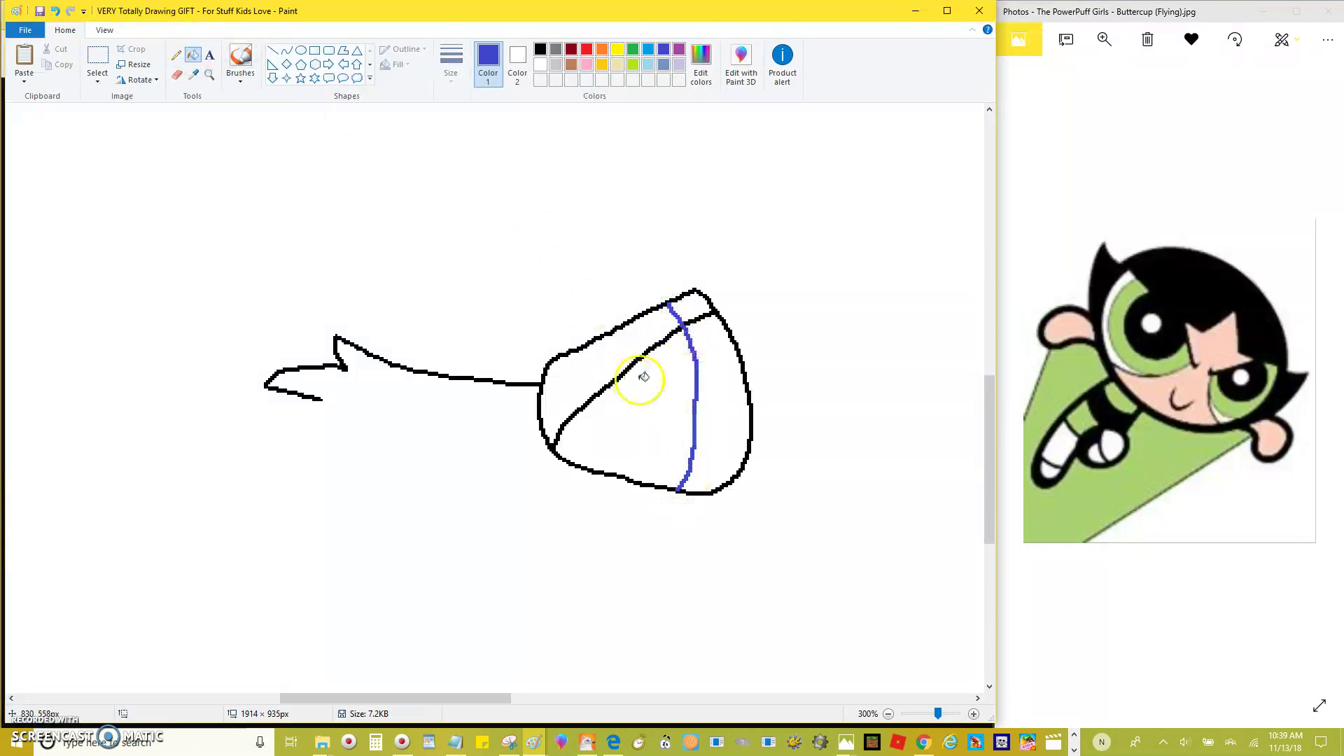
right_click(691, 320)
key("ctrl+z")
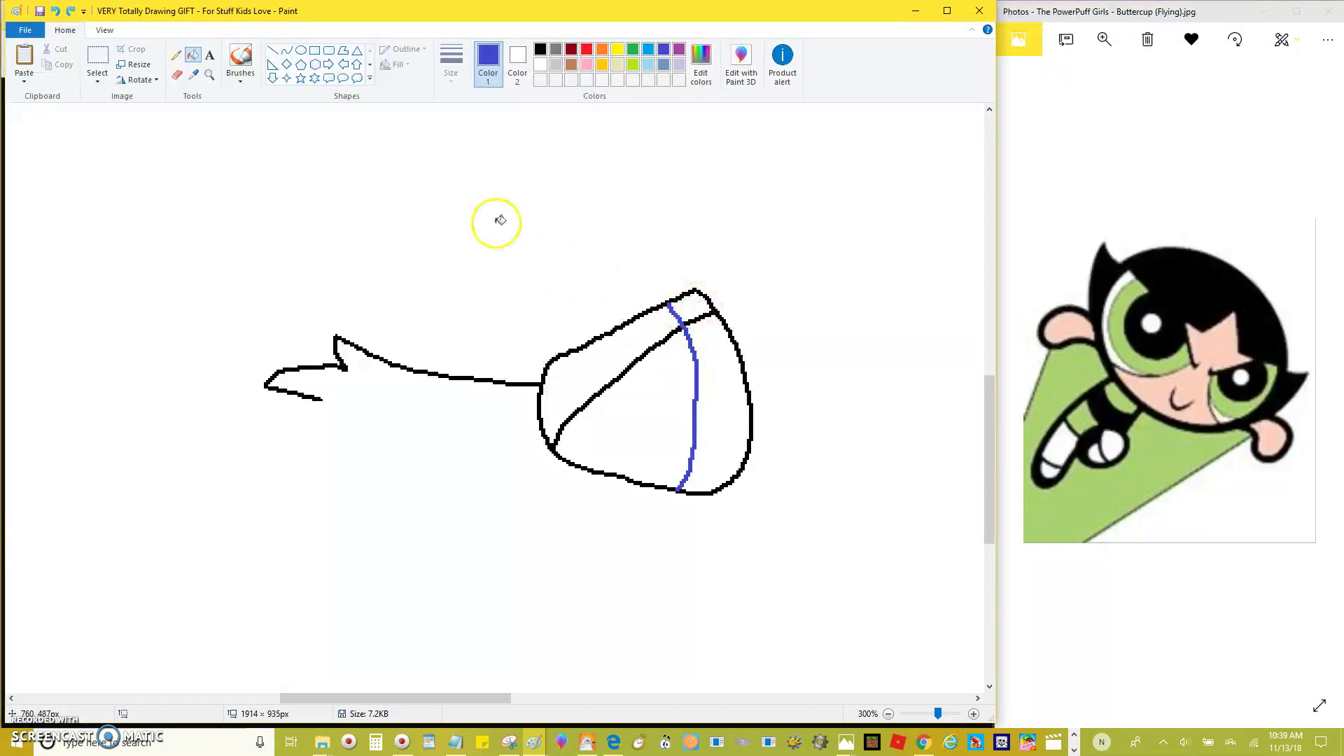
Step: Erase the ear's black outline outside the indigo curve by filling it with white
left_click(176, 55)
scroll(857, 387, "up", 1)
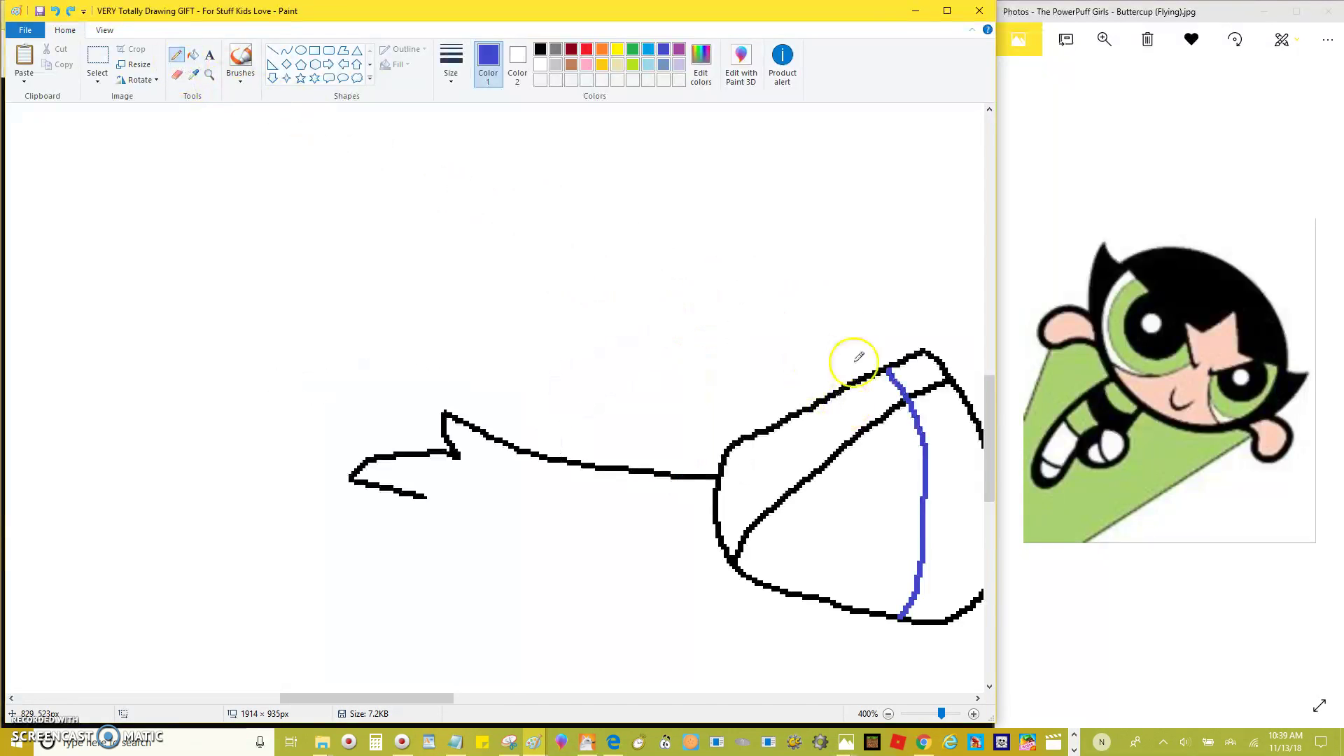
left_click(193, 54)
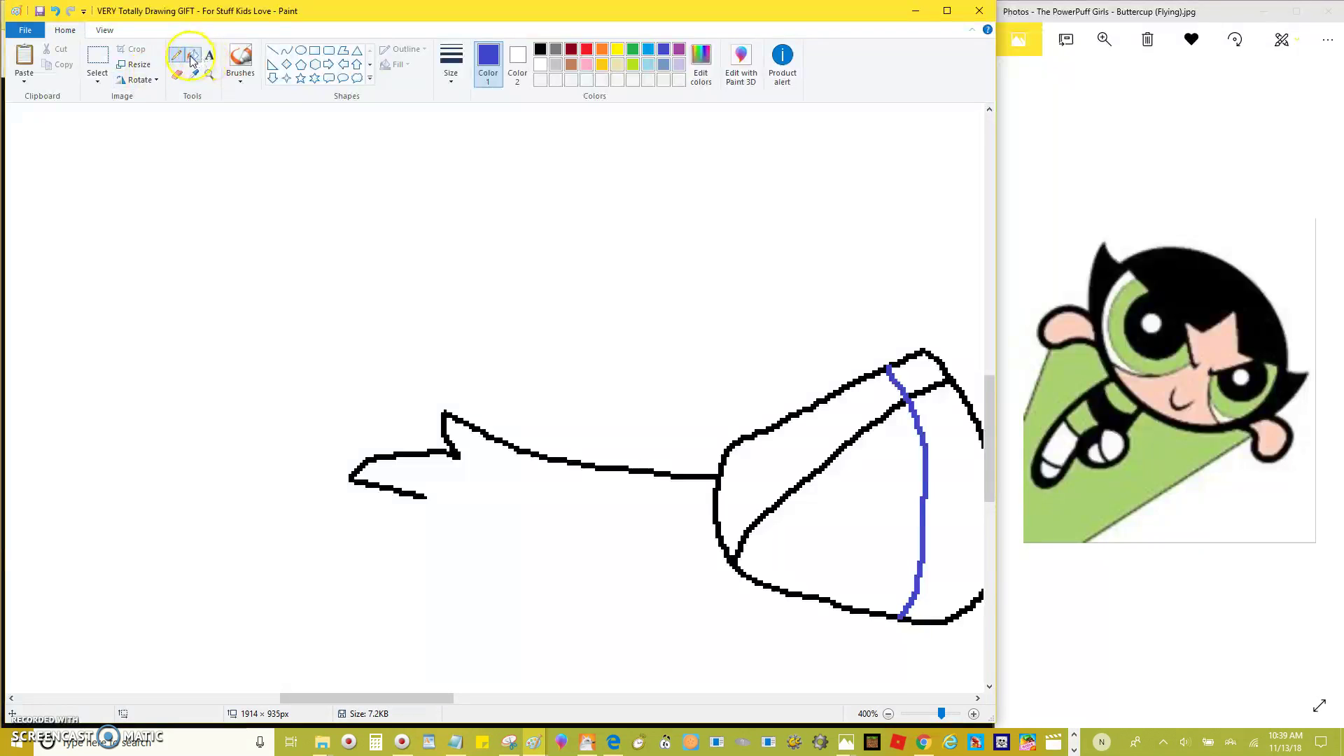
right_click(921, 353)
Step: Recolour the indigo curve black with a fill, and touch up the ear's tip with the Pencil
scroll(922, 353, "down", 2)
left_click(540, 48)
left_click(925, 301)
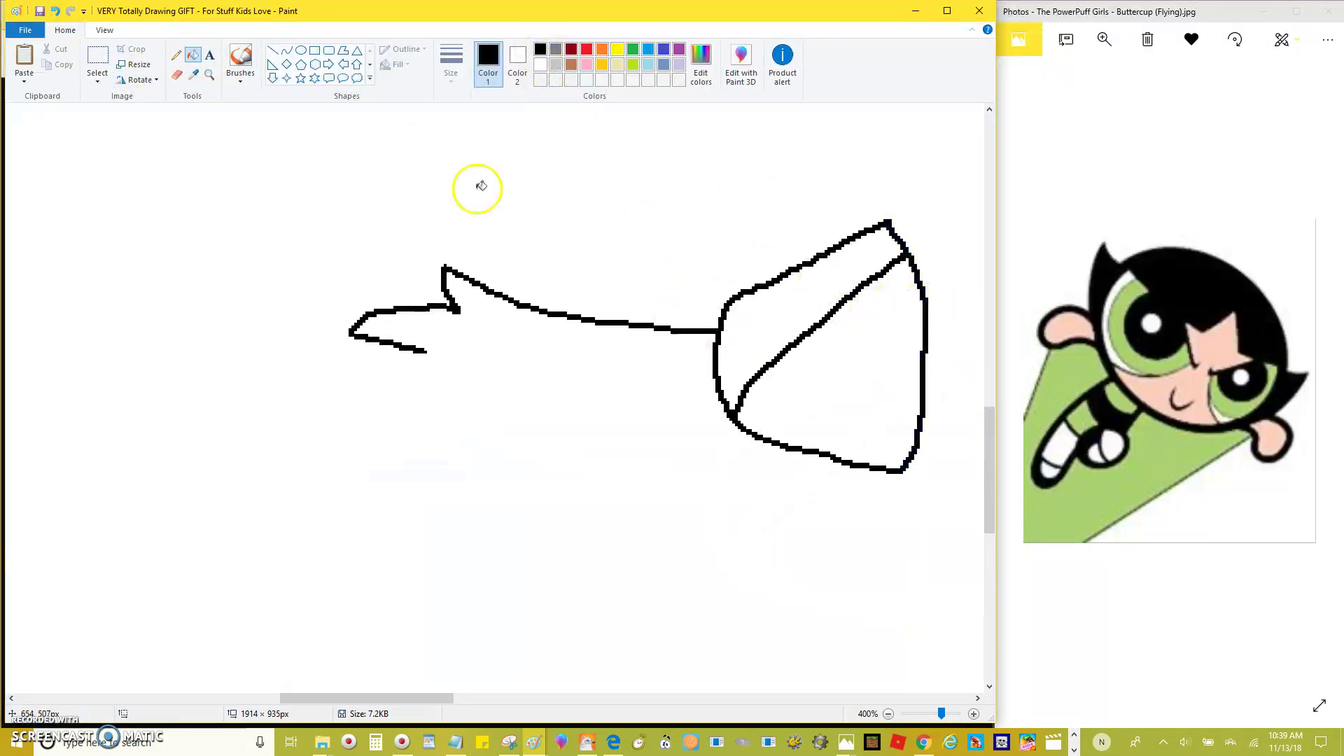
left_click(176, 55)
left_click(899, 223)
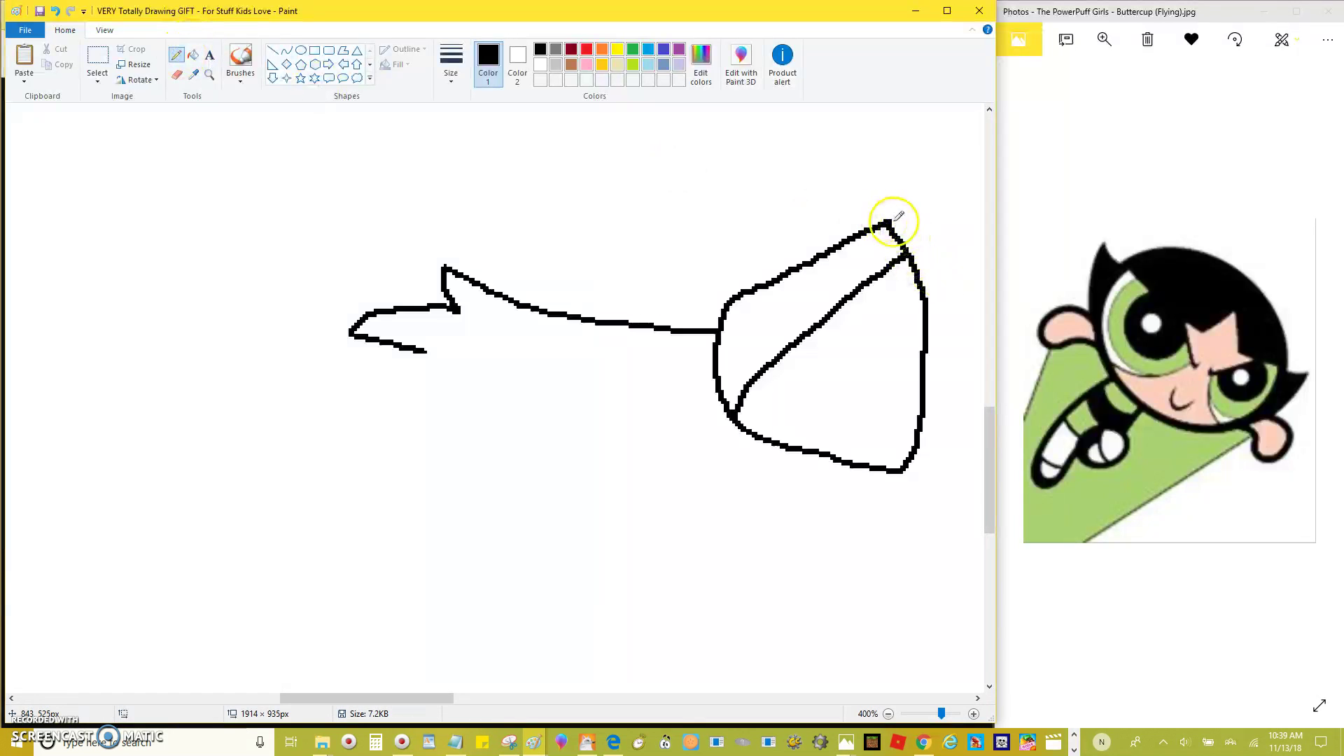
Step: Try to draw the cheek fur and jaw line down from the narrowed ear
scroll(888, 220, "down", 4)
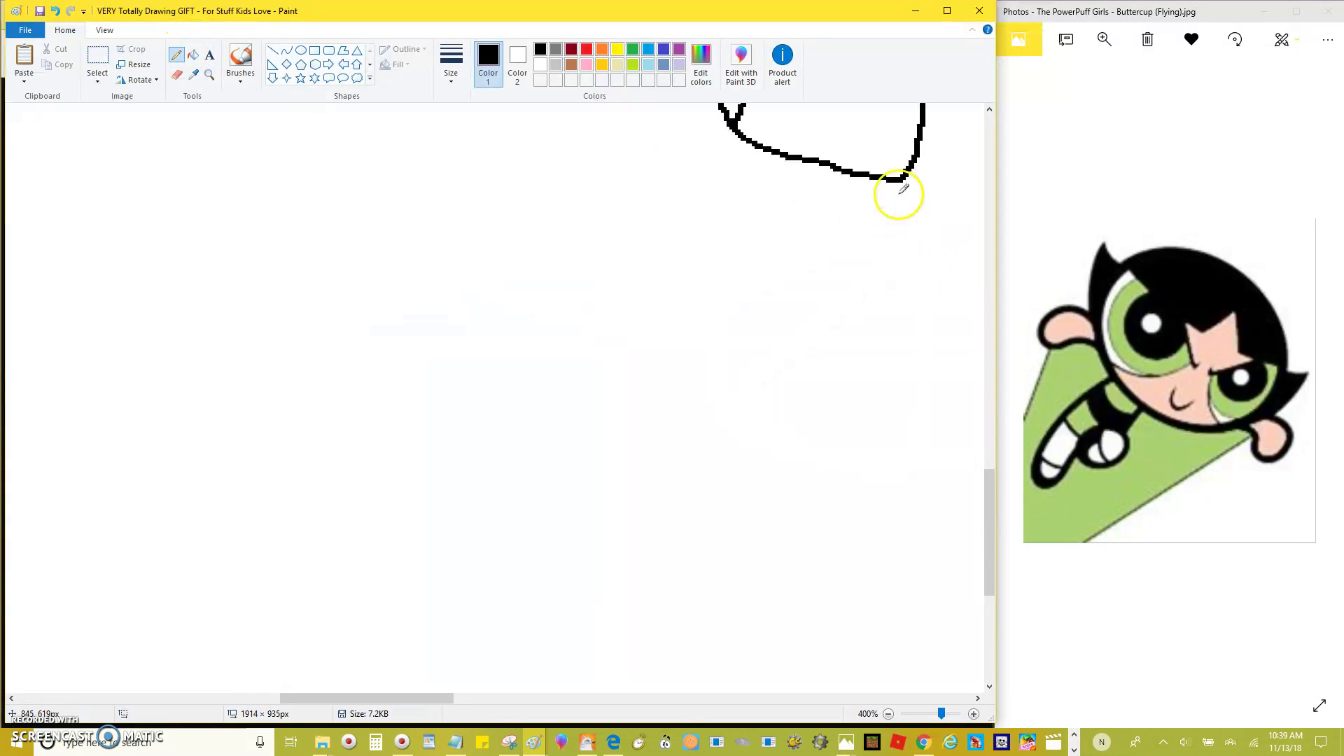
left_click_drag(891, 180, 906, 171)
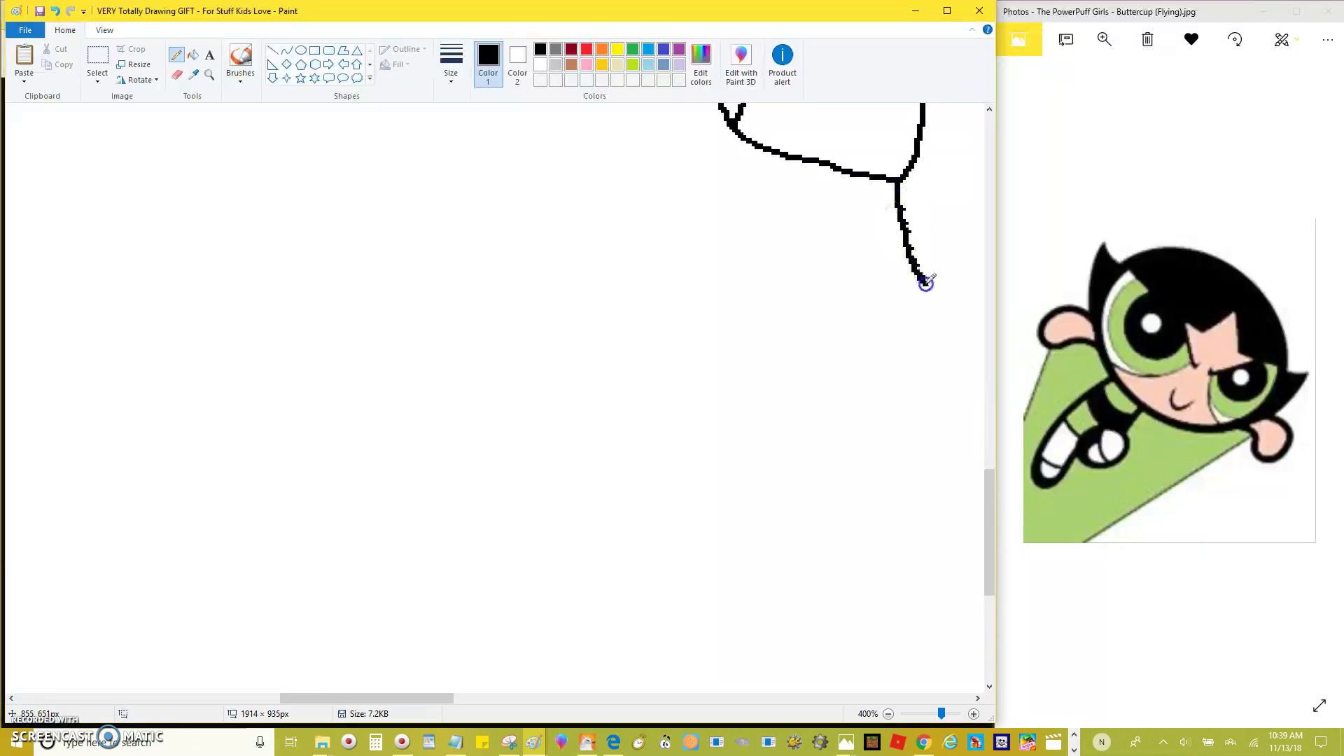
mouse_move(935, 347)
left_mouse_down()
mouse_move(889, 412)
mouse_move(783, 454)
mouse_move(579, 474)
mouse_move(477, 465)
left_mouse_up()
Step: Try to draw the second ear's outline starting at the tip of the hair tuft, and undo it
scroll(443, 407, "up", 2)
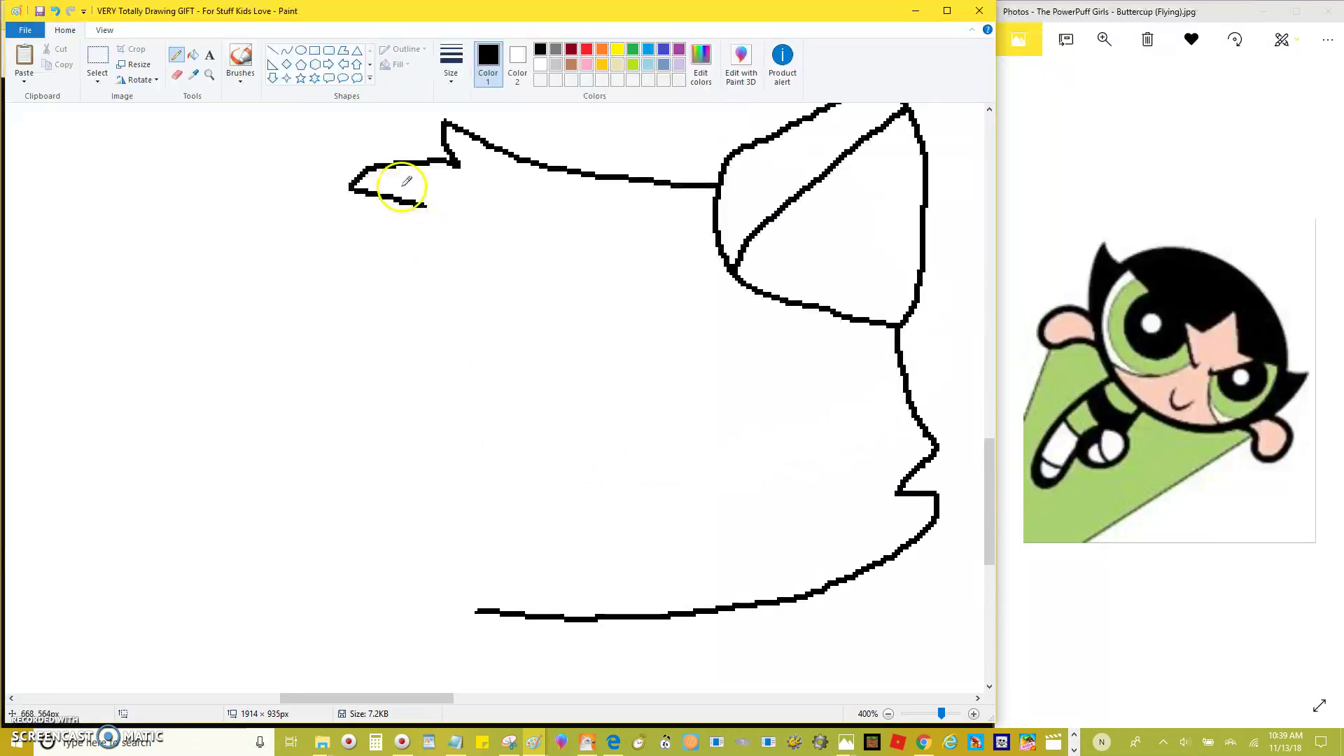
scroll(458, 182, "up", 2)
left_click(445, 263)
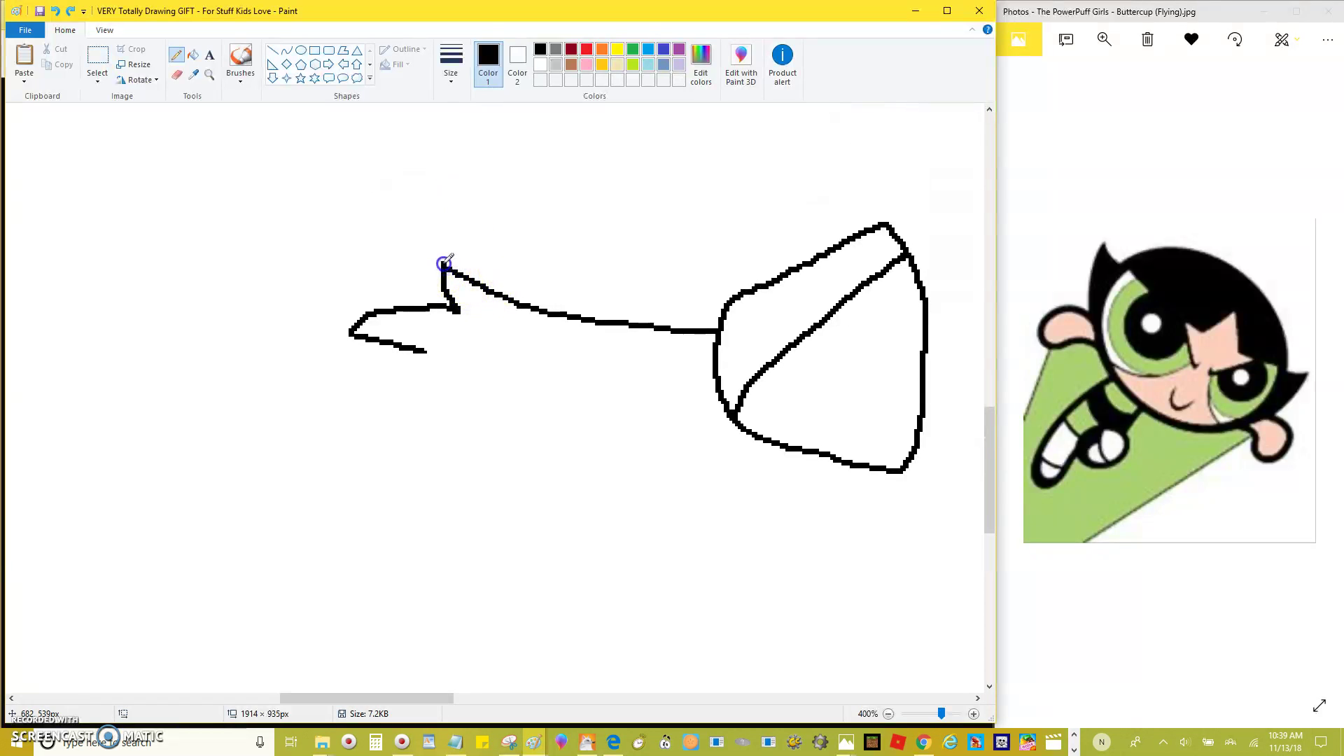
mouse_move(429, 193)
left_mouse_down()
mouse_move(324, 234)
mouse_move(225, 315)
left_mouse_up()
key("ctrl+z")
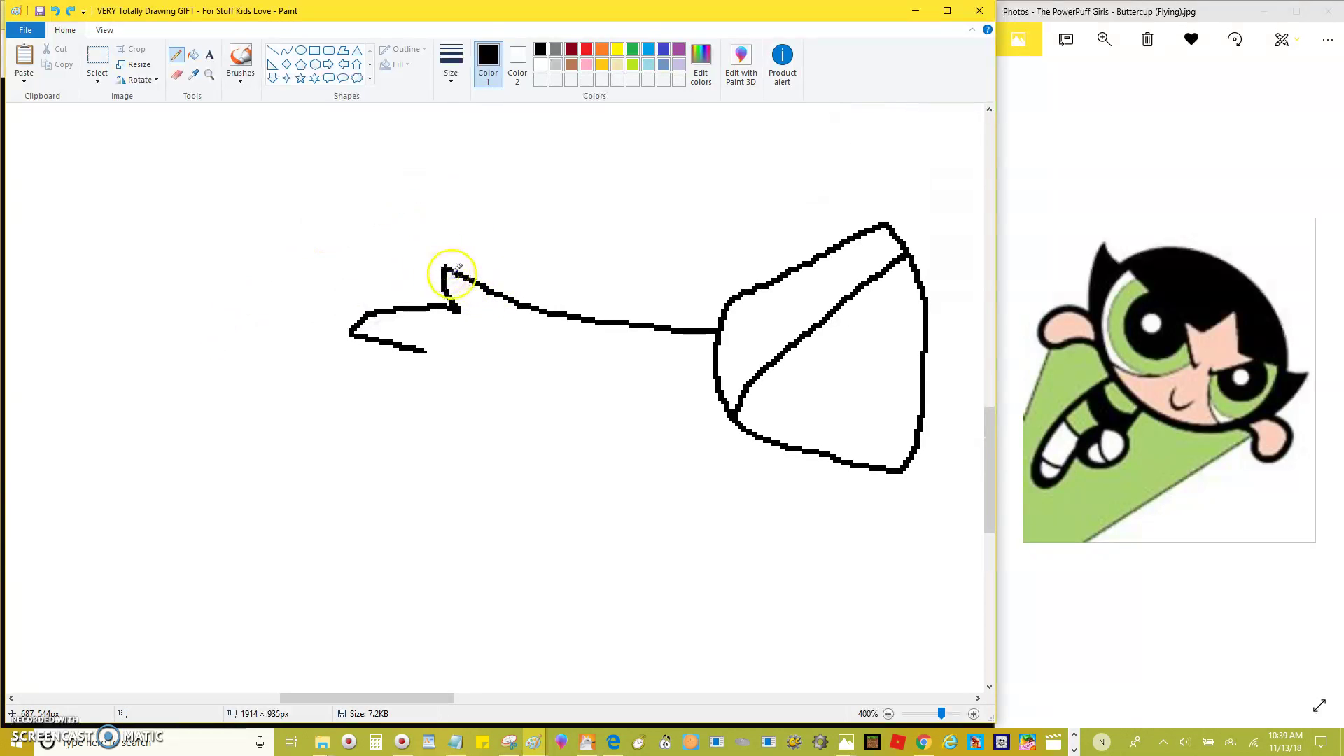
Step: Try to draw a triangular second ear with an inner line behind the hair tuft, and undo it
mouse_move(488, 287)
left_mouse_down()
mouse_move(366, 190)
mouse_move(303, 173)
mouse_move(246, 357)
left_mouse_up()
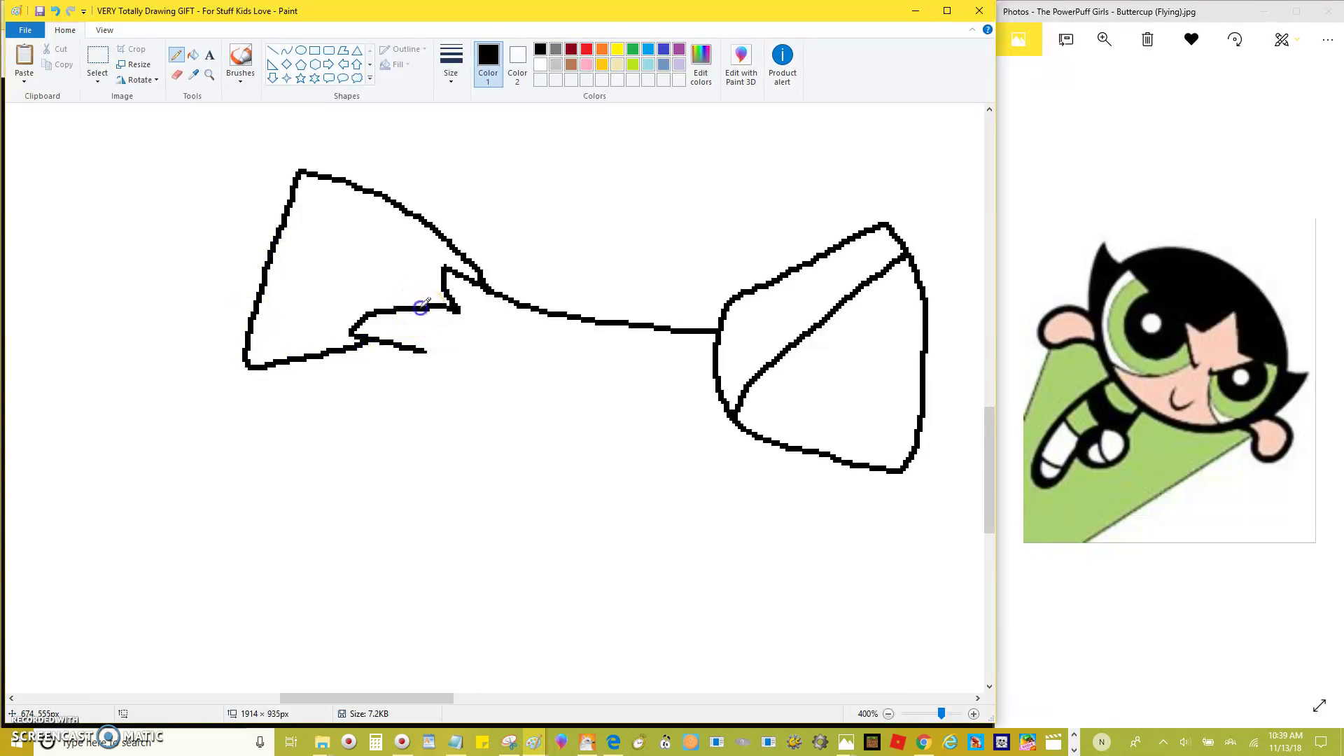
scroll(648, 322, "down", 2)
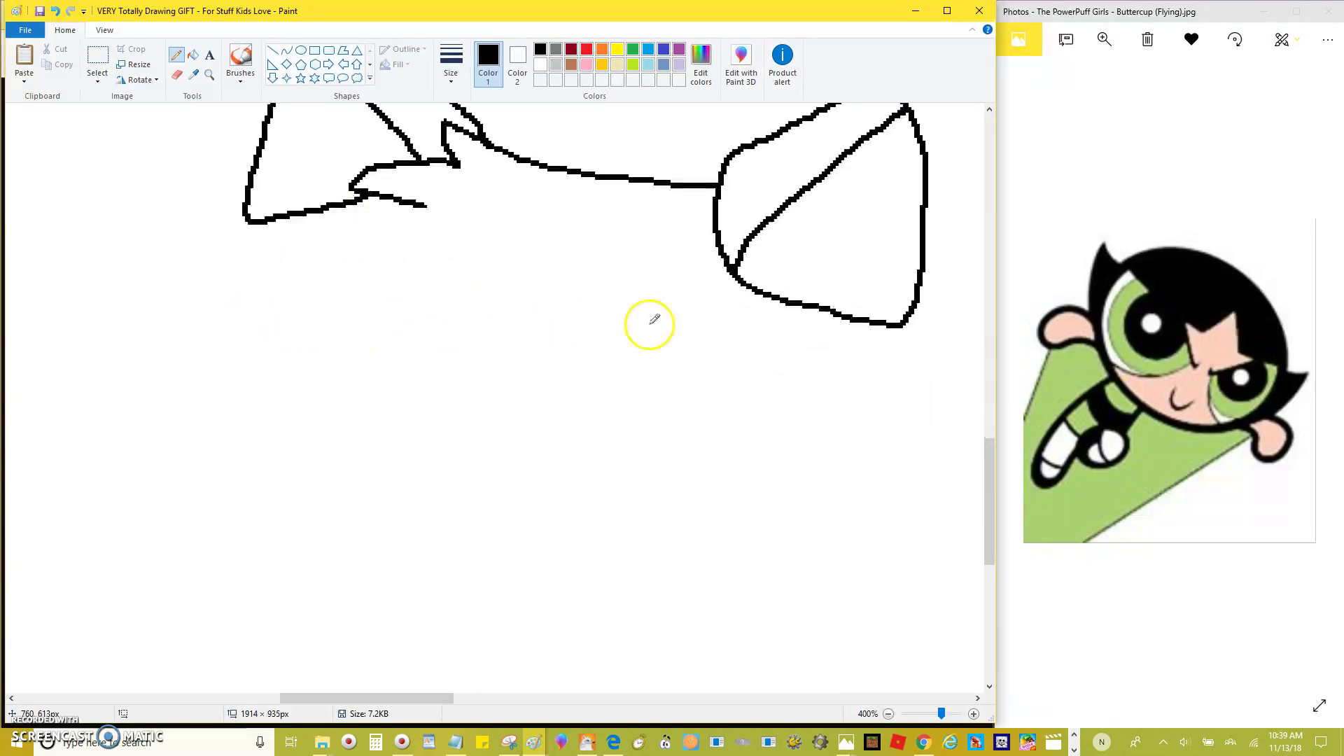
scroll(805, 294, "up", 2)
key("ctrl+z")
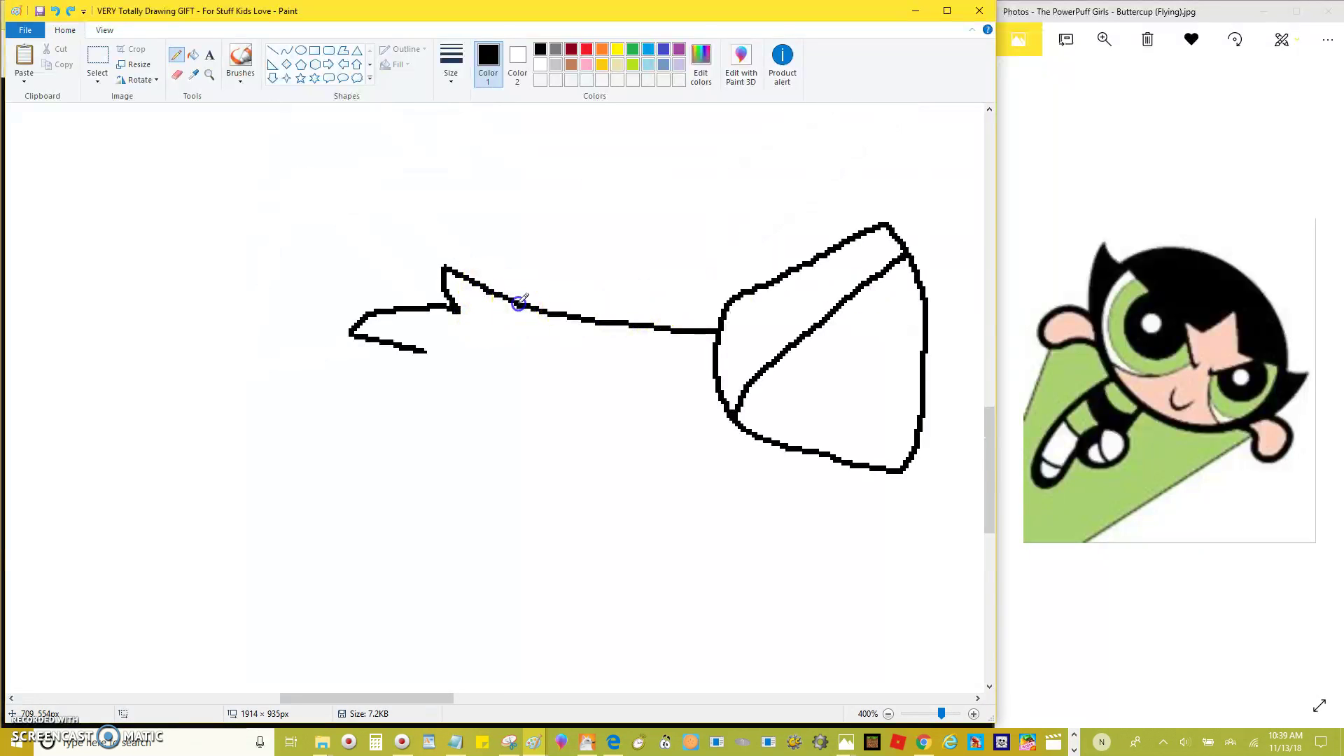
Step: Draw the second ear's outline from behind the hair tuft round to the lower hair strand with the Pencil
mouse_move(543, 156)
left_mouse_down()
mouse_move(503, 149)
mouse_move(364, 208)
left_mouse_up()
key("ctrl+z")
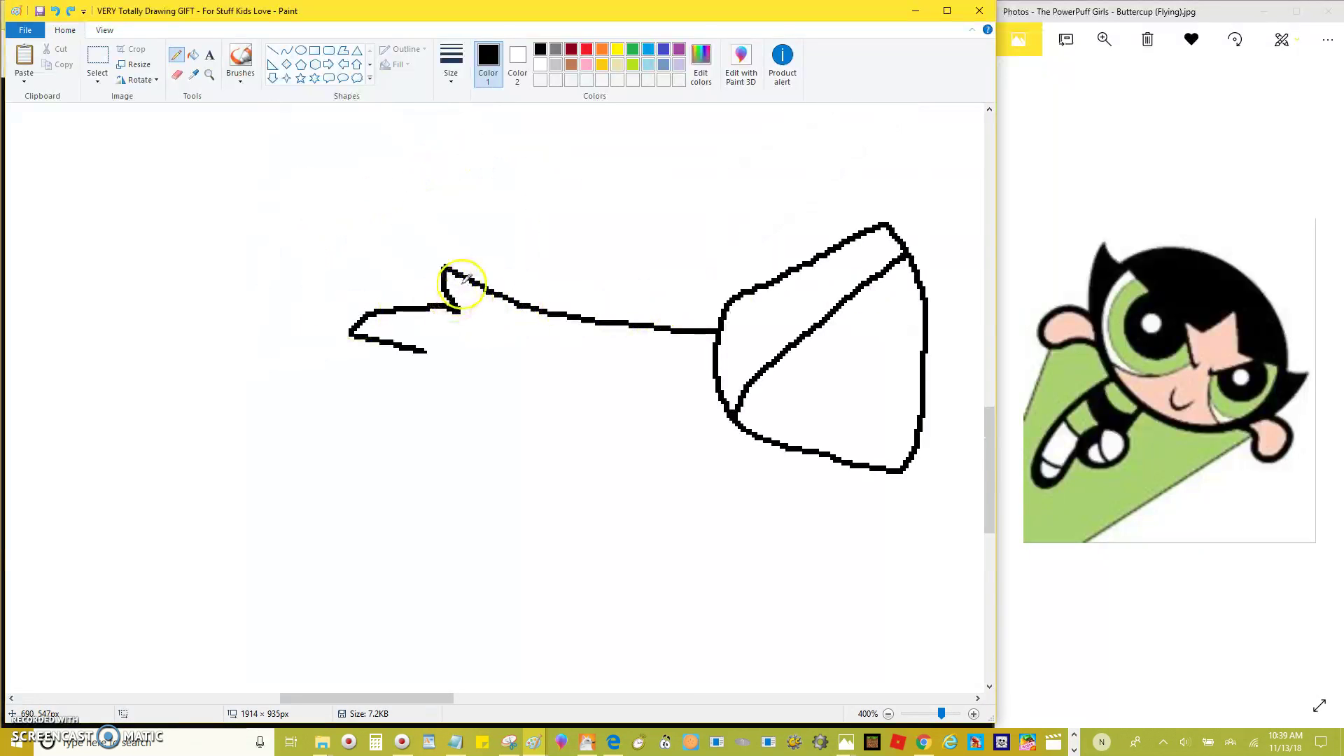
mouse_move(439, 149)
left_mouse_down()
mouse_move(407, 151)
mouse_move(321, 223)
mouse_move(281, 291)
mouse_move(287, 370)
left_mouse_up()
Step: Write the text note "taking my time :3" above the head line between the two ears, and undo it
left_click(210, 54)
left_click_drag(631, 144, 805, 209)
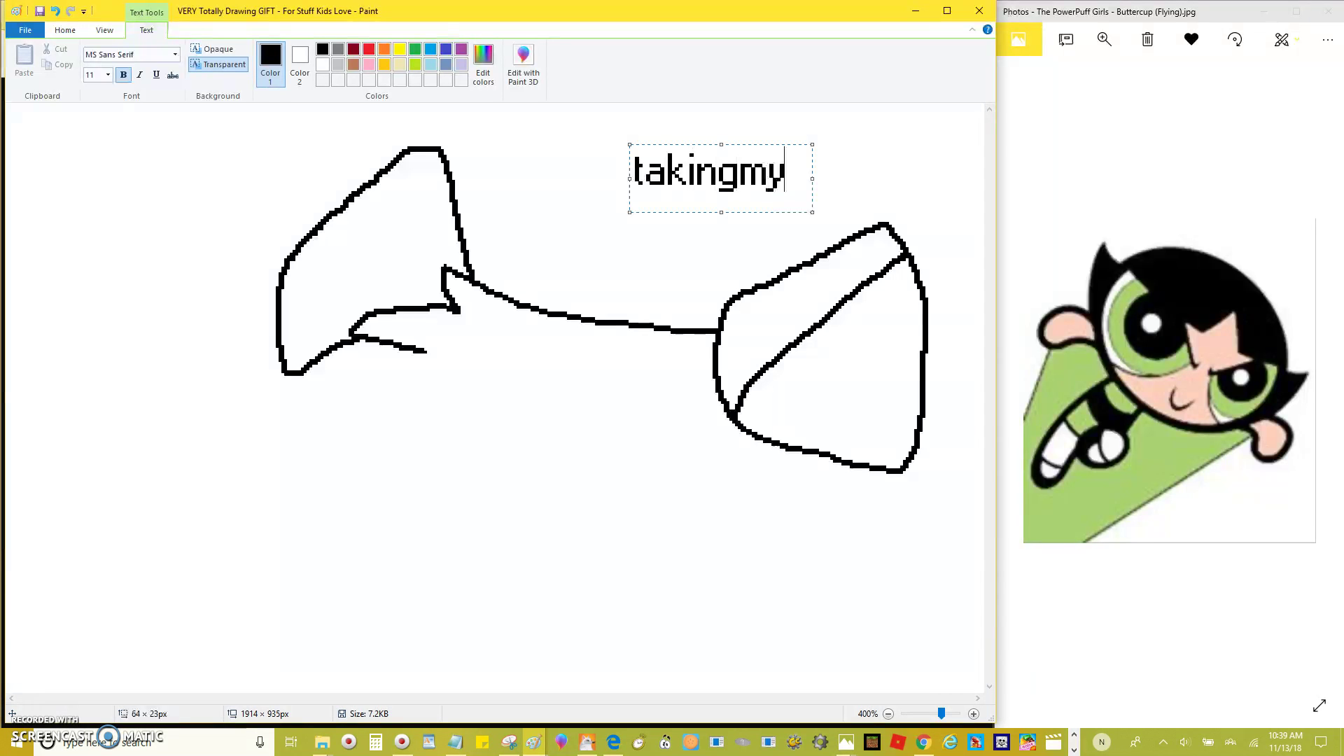
type("takingmy time :3")
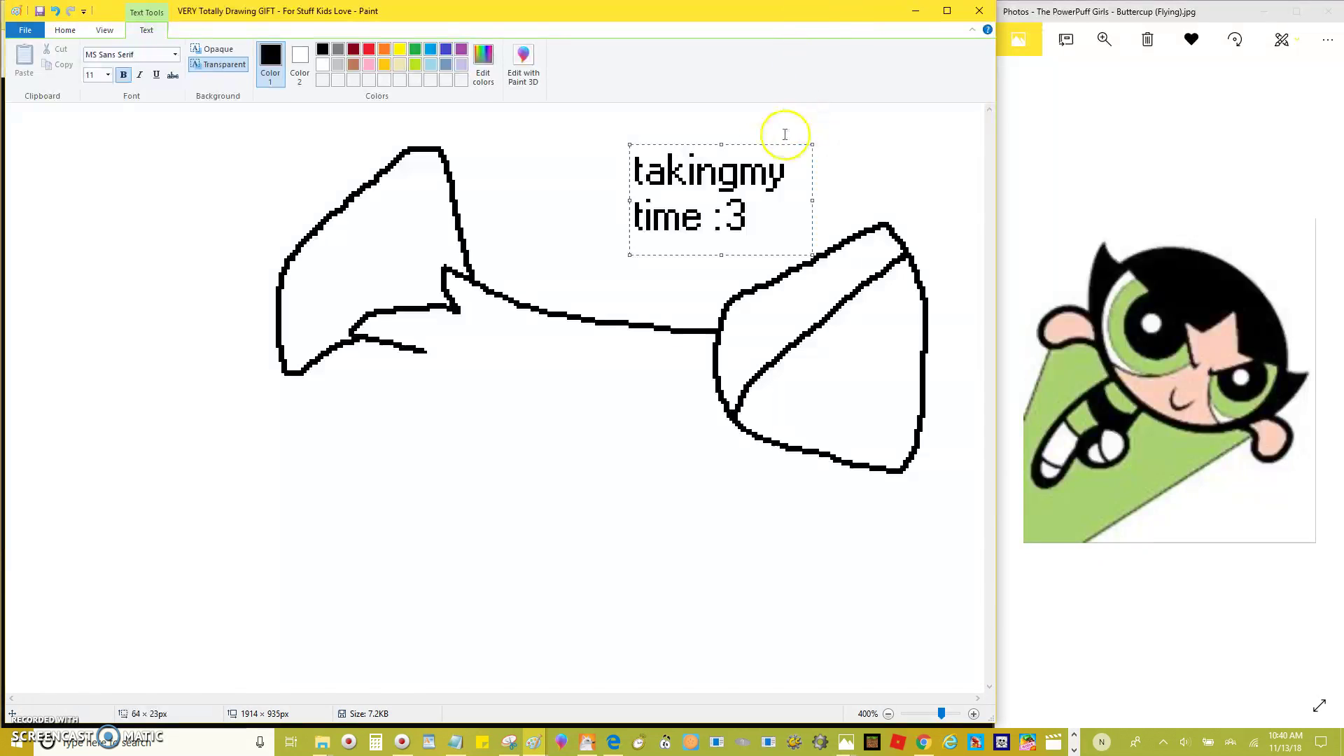
left_click(740, 174)
left_click(834, 170)
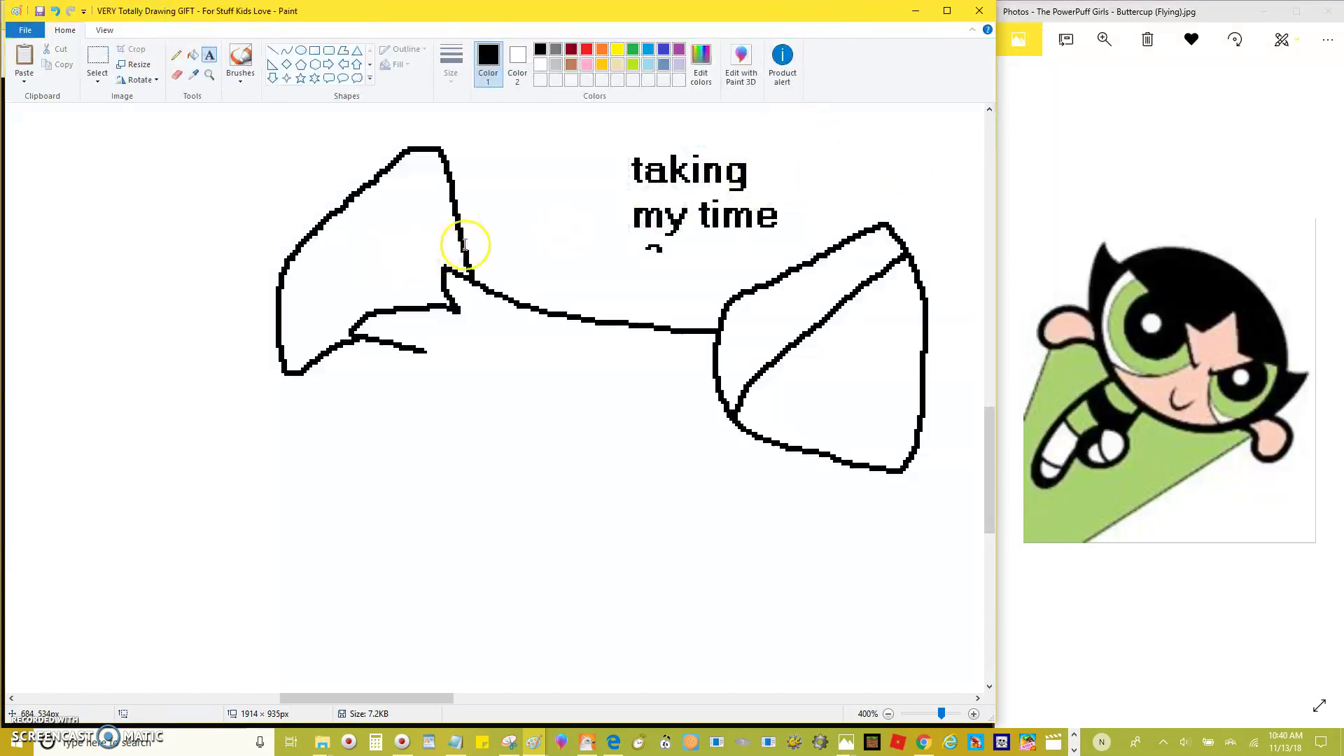
key("ctrl+z")
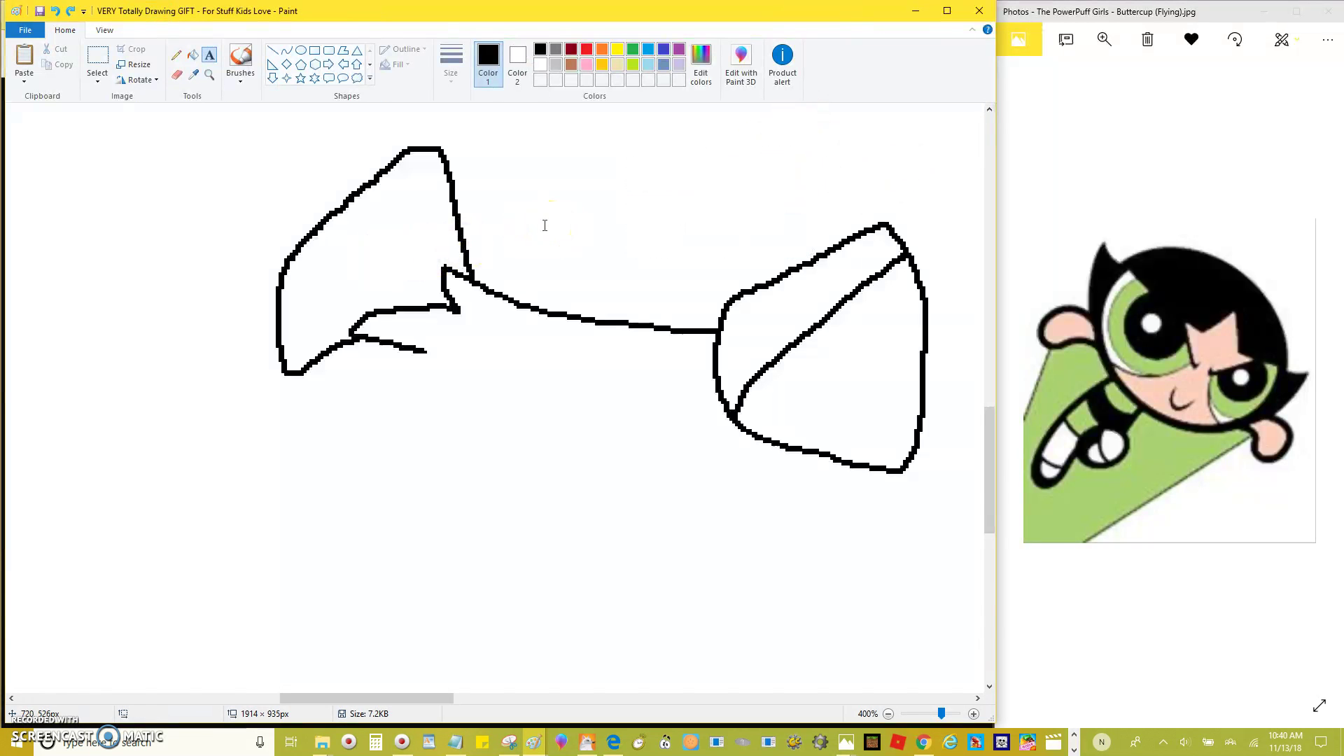
Step: Draw an inner line in the second ear with the Pencil, from its upper edge down to the hair tuft
scroll(481, 346, "down", 2)
left_click(176, 55)
scroll(417, 343, "up", 2)
left_click(417, 343)
left_click(427, 304)
left_click_drag(412, 239, 402, 152)
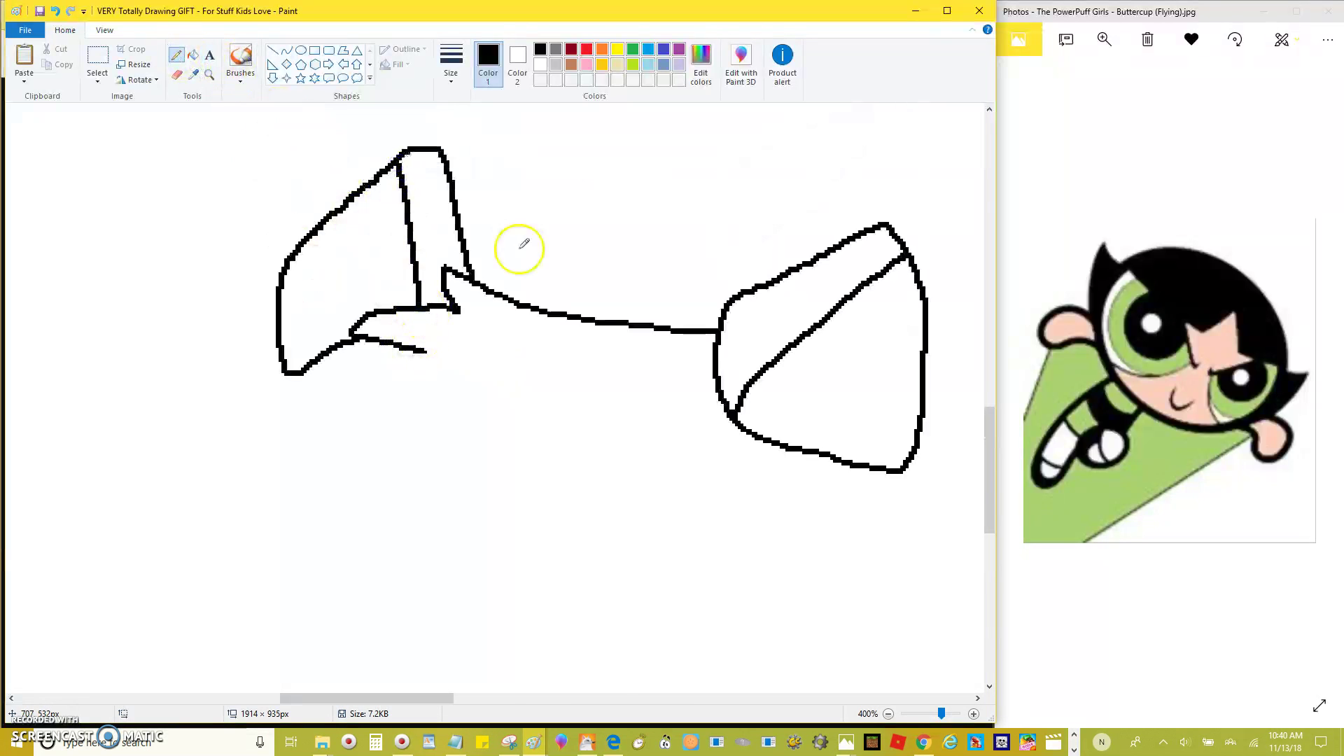
Step: Try to draw jagged cheek fur below the first ear and a jaw outline across to the other side, and undo the jaw strokes
scroll(546, 308, "down", 2)
scroll(588, 322, "up", 1)
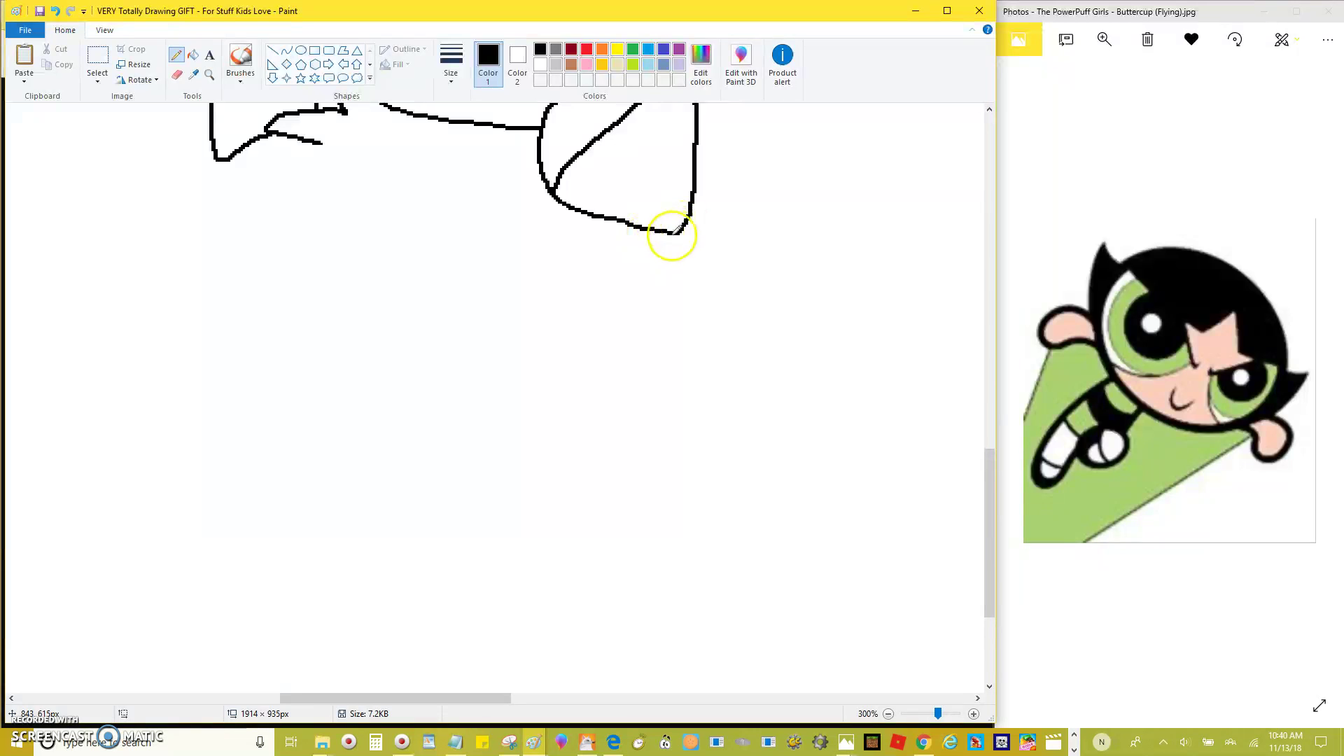
key("ctrl+z")
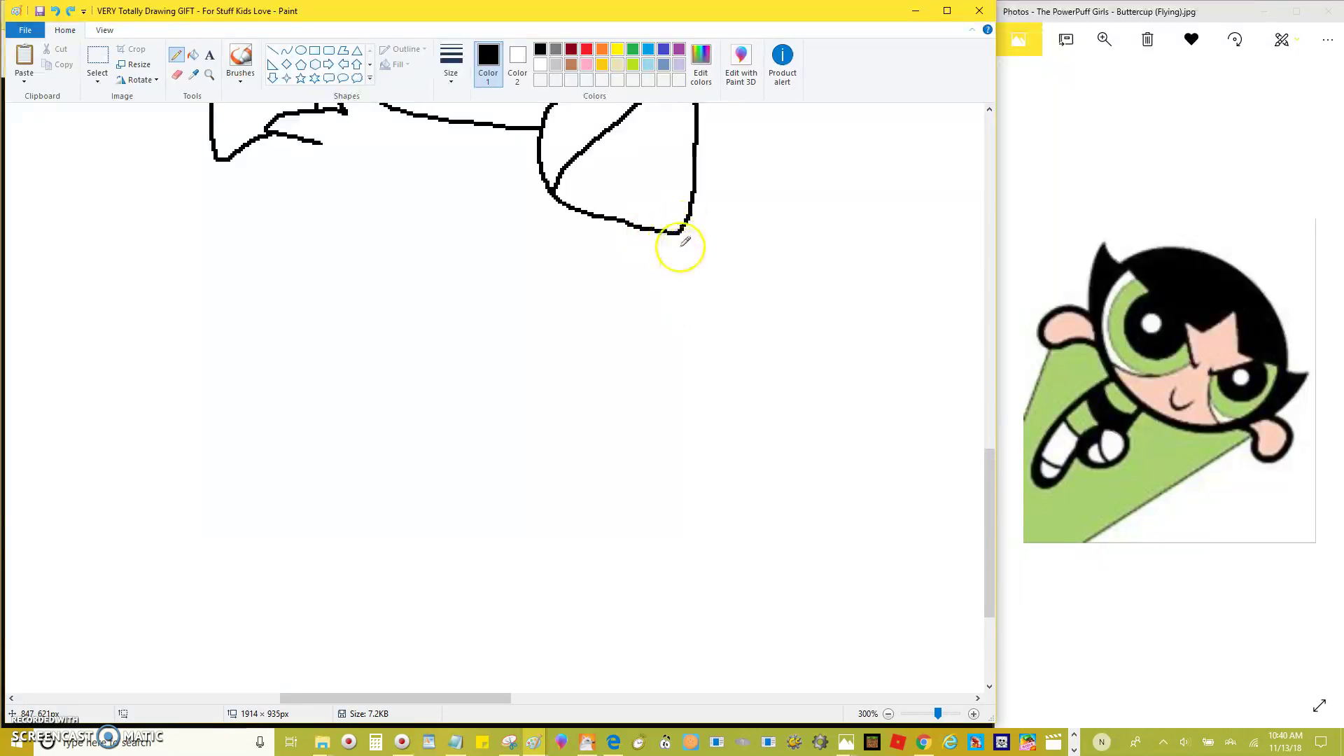
left_click_drag(691, 295, 704, 360)
left_click_drag(683, 407, 597, 444)
key("ctrl+z")
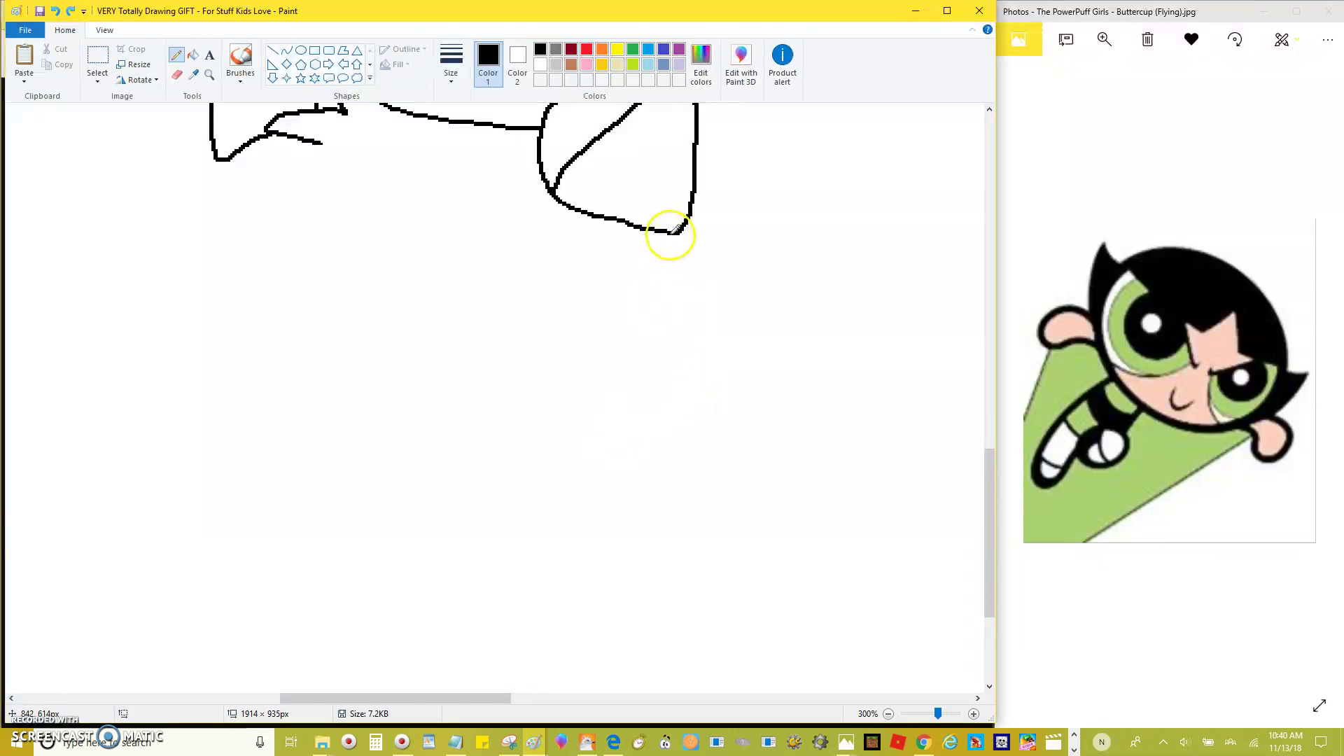
mouse_move(704, 339)
left_mouse_down()
mouse_move(644, 371)
mouse_move(523, 397)
mouse_move(329, 398)
mouse_move(248, 386)
mouse_move(192, 319)
mouse_move(185, 268)
left_mouse_up()
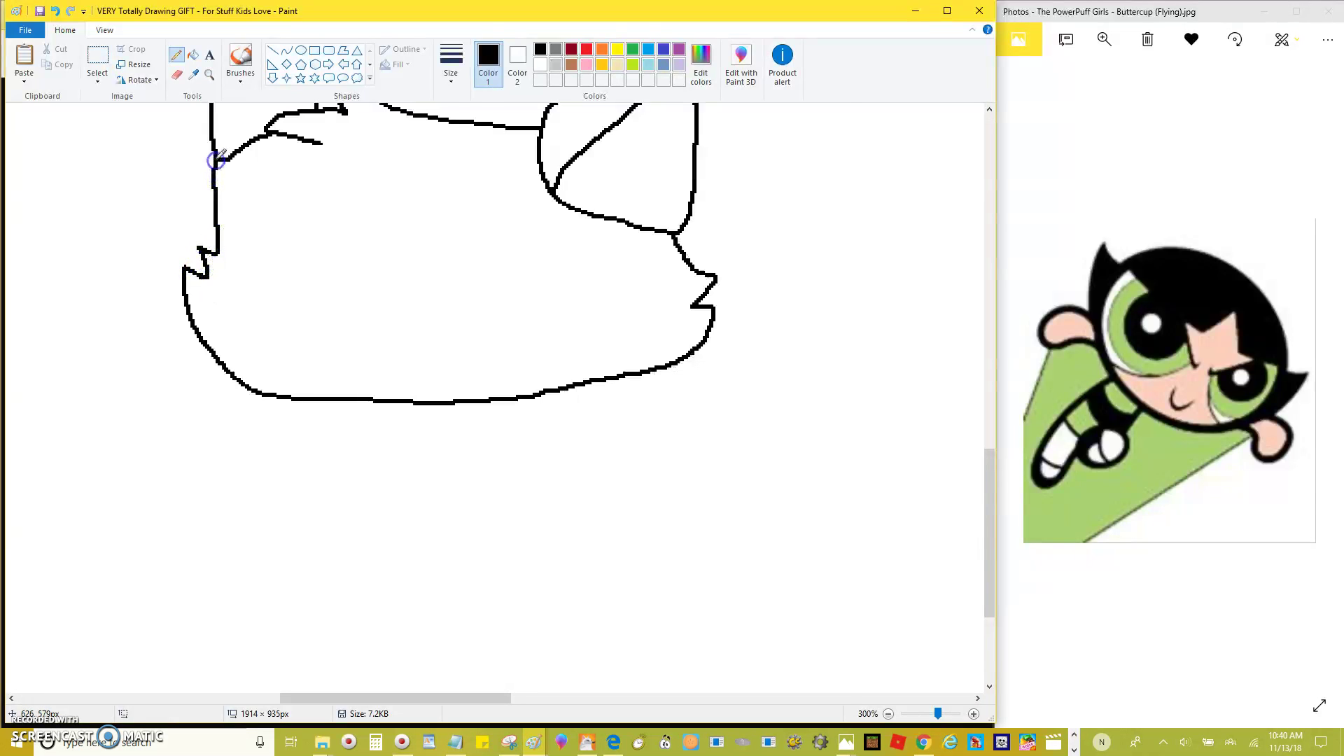
scroll(257, 224, "up", 1)
key("ctrl+z")
mouse_move(898, 276)
left_mouse_down()
mouse_move(917, 334)
mouse_move(934, 335)
mouse_move(918, 400)
mouse_move(951, 391)
mouse_move(890, 469)
mouse_move(332, 553)
left_mouse_up()
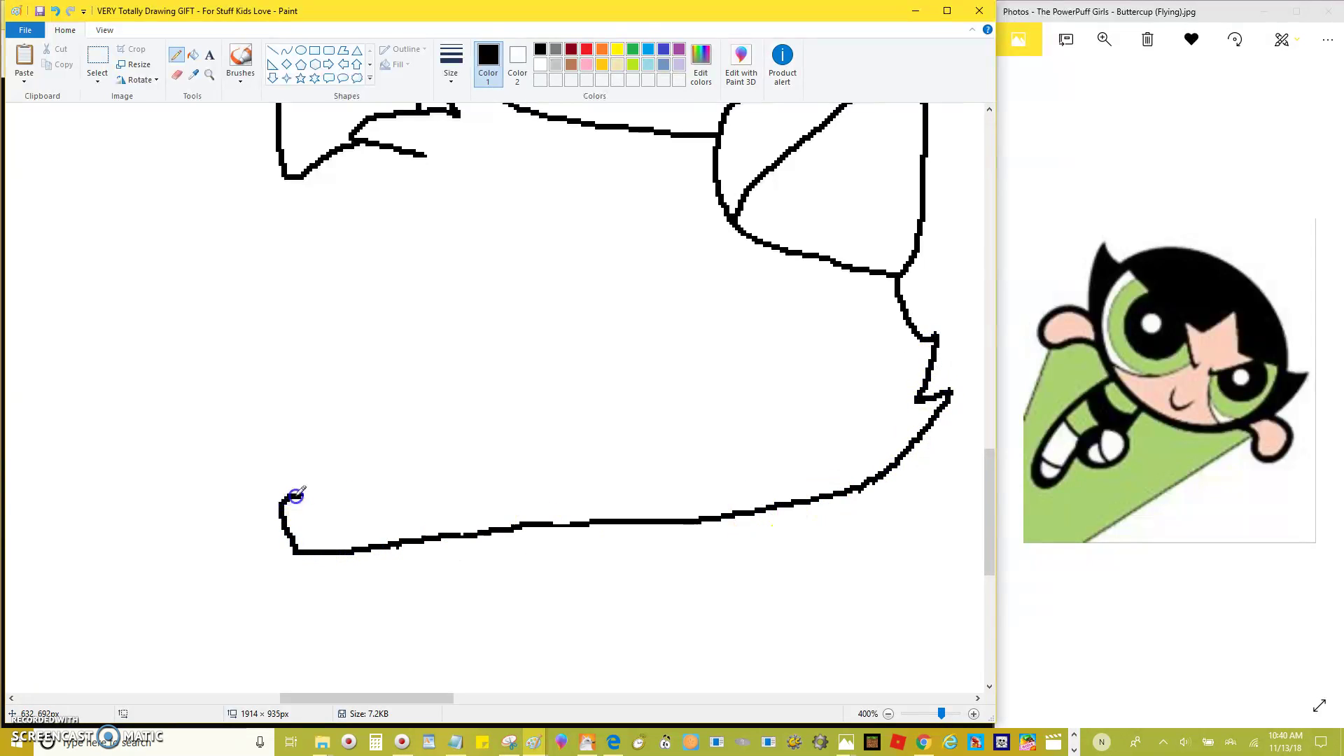
key("ctrl+z")
Step: Draw a small triangular nose below the second ear and move it slightly higher
mouse_move(302, 462)
left_mouse_down()
mouse_move(393, 469)
mouse_move(388, 498)
mouse_move(345, 543)
left_mouse_up()
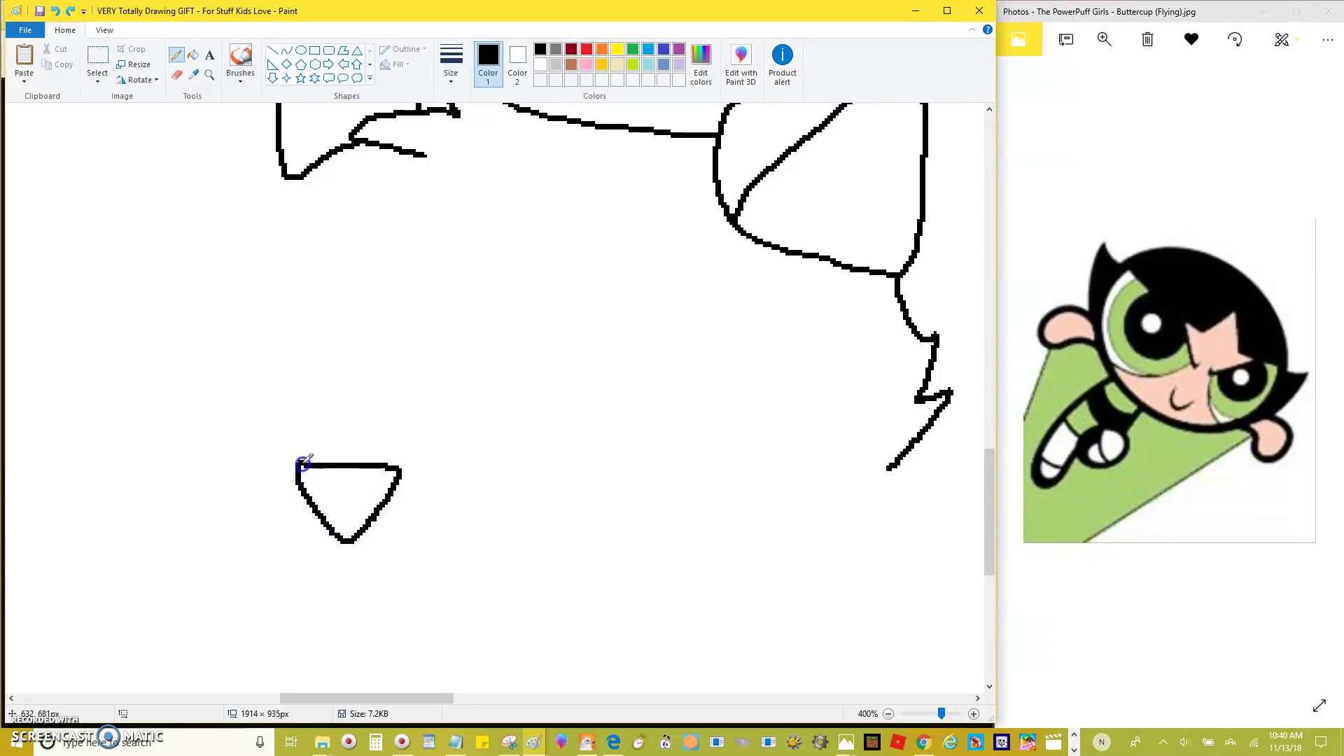
scroll(309, 372, "up", 1)
mouse_move(364, 198)
left_mouse_down()
mouse_move(387, 410)
mouse_move(348, 525)
mouse_move(573, 693)
left_mouse_up()
key("ctrl+z")
left_click(97, 61)
left_click_drag(540, 647, 539, 570)
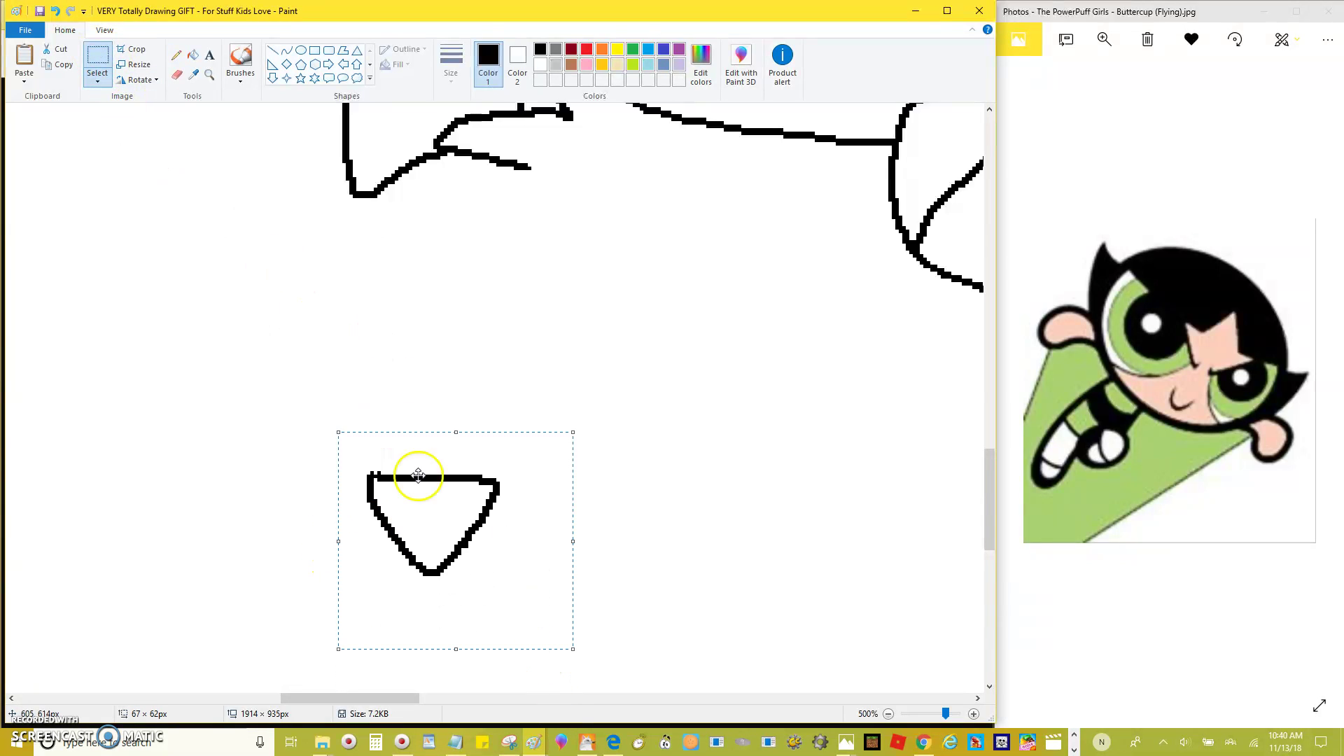
Step: Draw the snout's front line from the second ear down to the nose, and a curved line from the nose back to the first ear
left_click(176, 55)
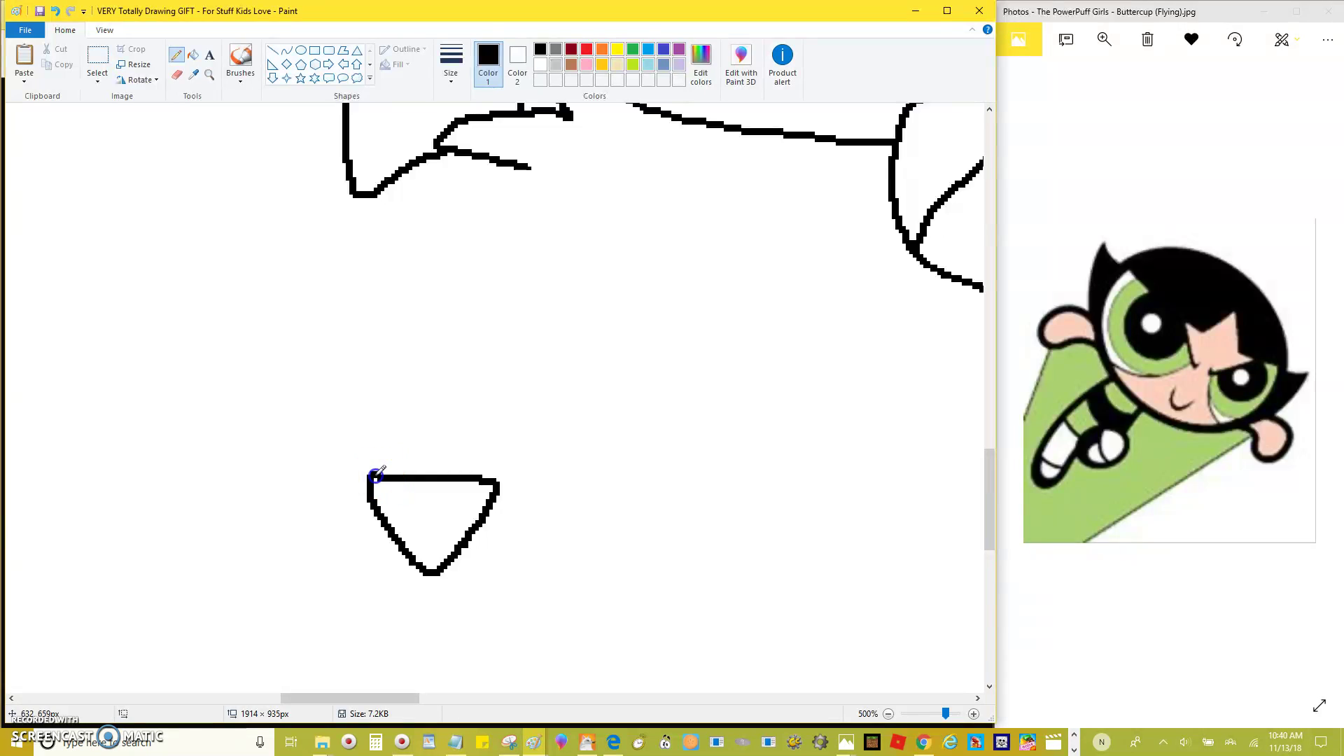
left_click_drag(375, 194, 380, 220)
key("ctrl+z")
mouse_move(429, 160)
left_mouse_down()
mouse_move(446, 219)
mouse_move(439, 297)
mouse_move(374, 429)
left_mouse_up()
key("ctrl+z")
left_click_drag(413, 387, 381, 254)
scroll(420, 330, "down", 1)
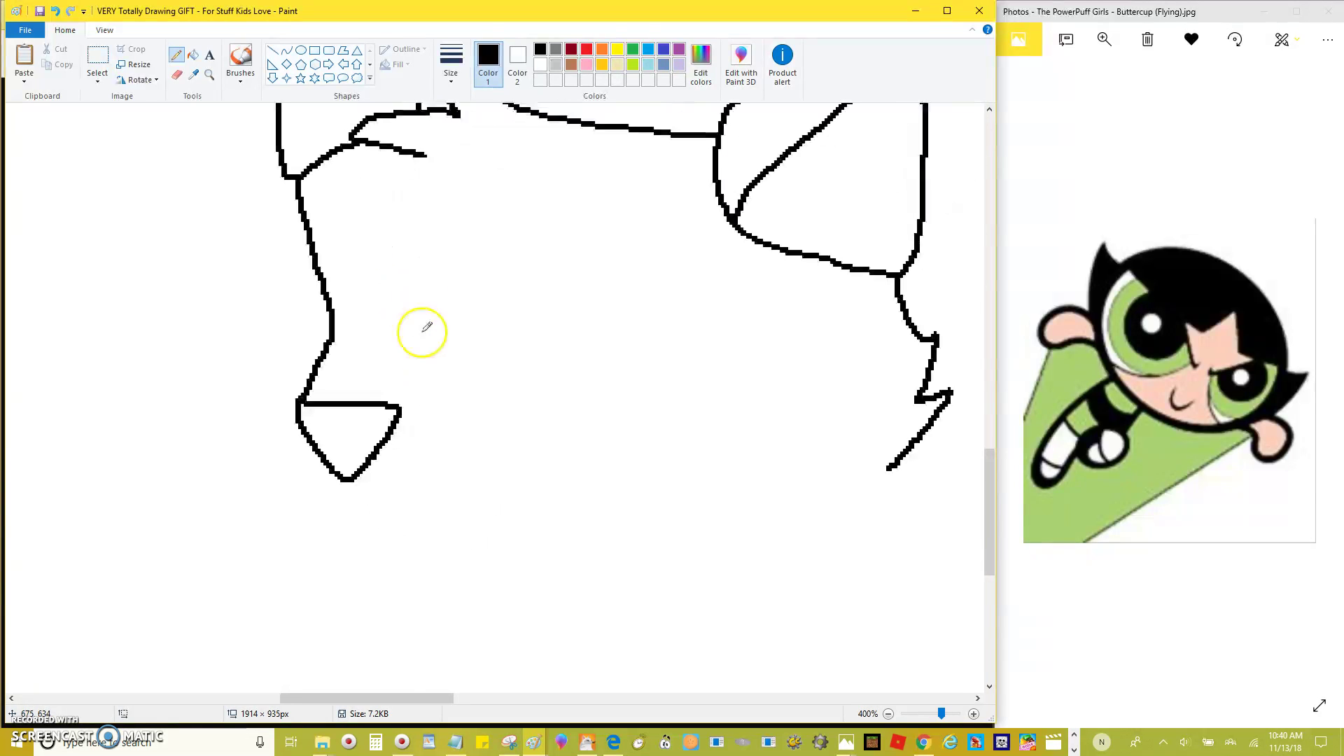
mouse_move(403, 410)
left_mouse_down()
mouse_move(672, 384)
mouse_move(798, 327)
mouse_move(827, 284)
left_mouse_up()
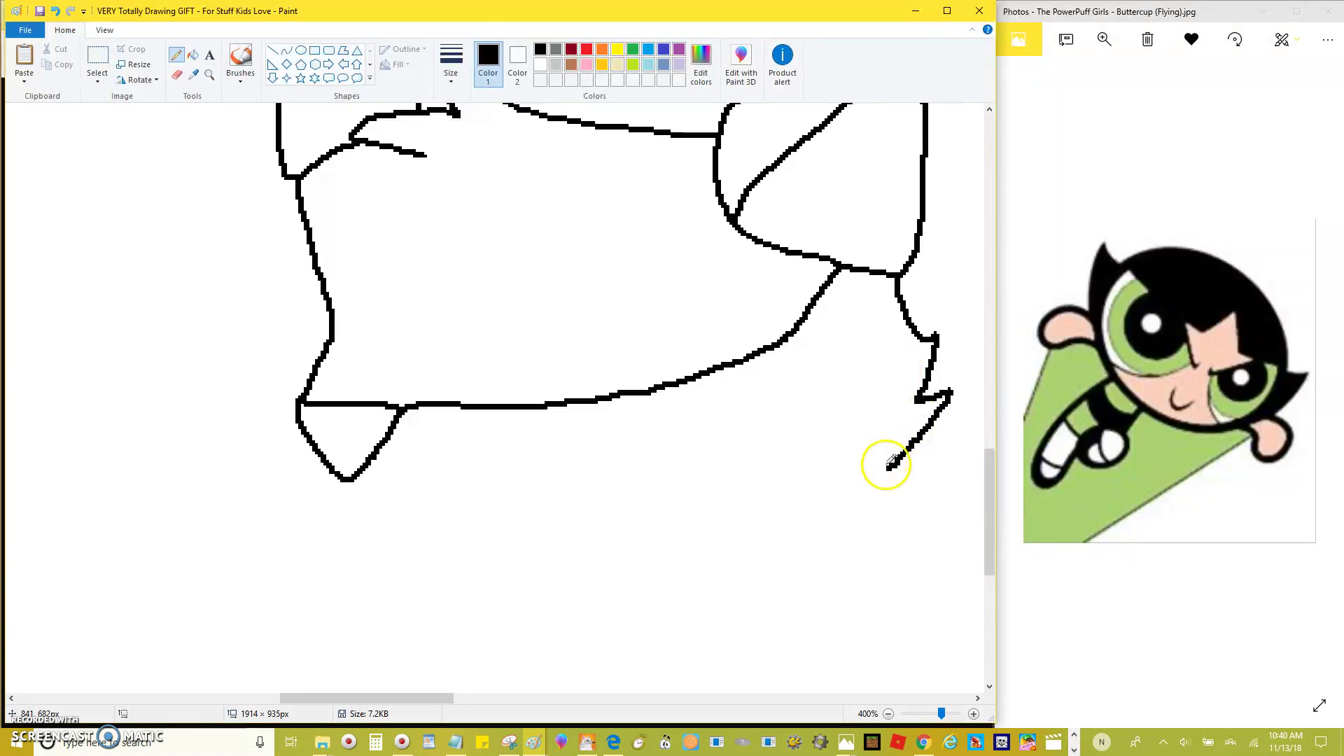
Step: Try to draw the lower jaw with a mouth notch between the nose and the cheek fur, and undo it
mouse_move(887, 468)
left_mouse_down()
mouse_move(690, 501)
mouse_move(363, 476)
mouse_move(461, 493)
mouse_move(618, 467)
left_mouse_up()
key("ctrl+z")
left_click_drag(535, 505, 532, 516)
key("ctrl+z")
mouse_move(361, 482)
left_mouse_down()
mouse_move(451, 480)
mouse_move(586, 451)
mouse_move(526, 490)
mouse_move(728, 512)
mouse_move(811, 488)
left_mouse_up()
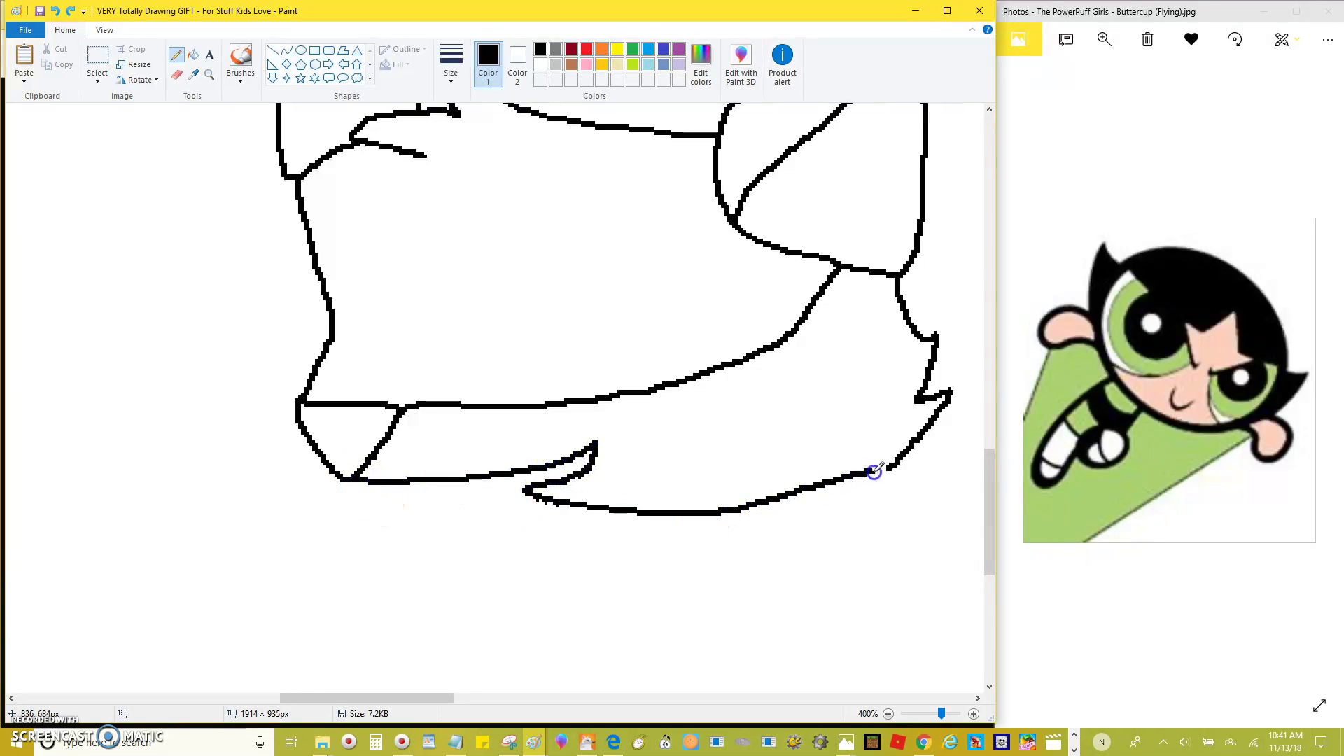
scroll(888, 469, "up", 1)
key("ctrl+z")
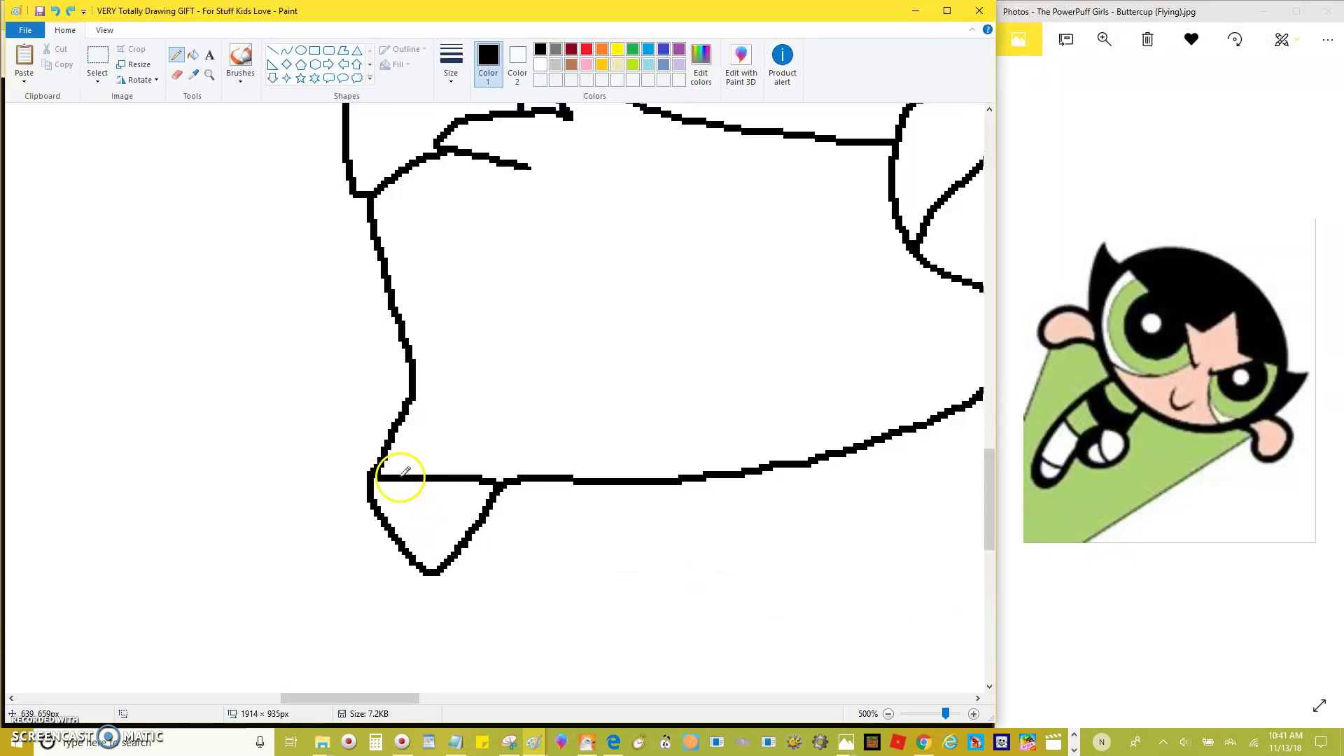
Step: Try two more jaw lines from the nose and the cheek fur, undo them, and erase the cheek fur below the first ear
mouse_move(438, 575)
left_mouse_down()
mouse_move(622, 574)
mouse_move(840, 549)
left_mouse_up()
scroll(665, 517, "down", 1)
key("ctrl+z")
mouse_move(891, 468)
left_mouse_down()
mouse_move(837, 485)
mouse_move(581, 493)
left_mouse_up()
key("ctrl+z")
left_click(176, 74)
mouse_move(928, 336)
left_mouse_down()
mouse_move(901, 291)
mouse_move(924, 303)
mouse_move(905, 489)
mouse_move(897, 459)
mouse_move(921, 351)
mouse_move(909, 312)
left_mouse_up()
Step: Write a text note beginning "pt 2 n" in the blank area in front of the snout
left_click(209, 55)
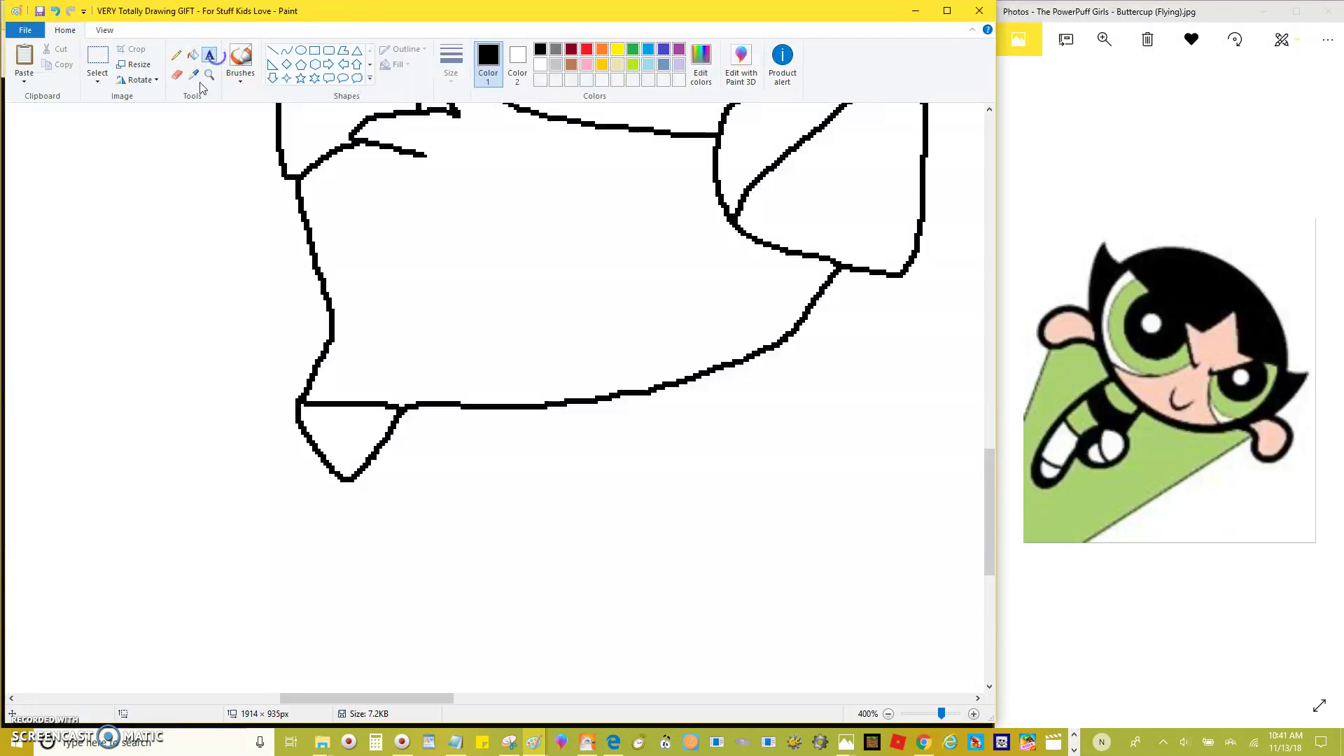
left_click_drag(124, 238, 246, 405)
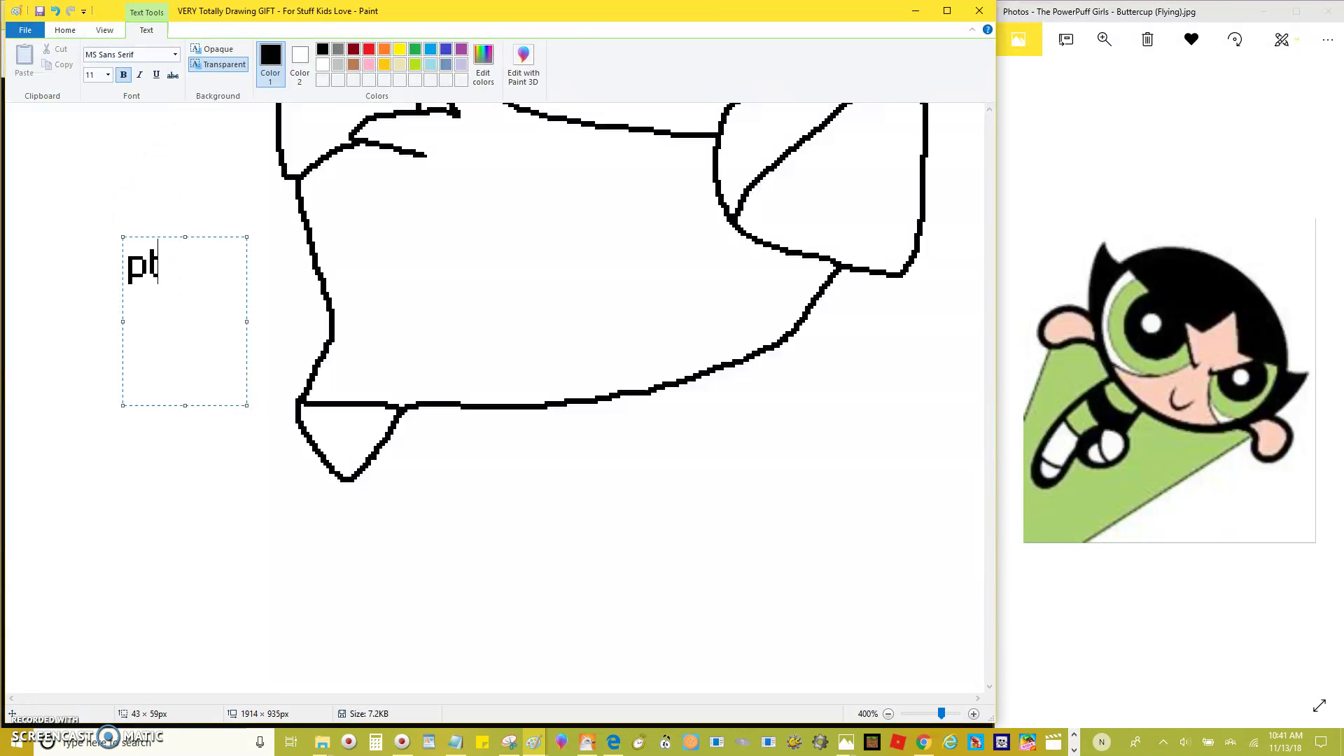
type("pt 2 n")
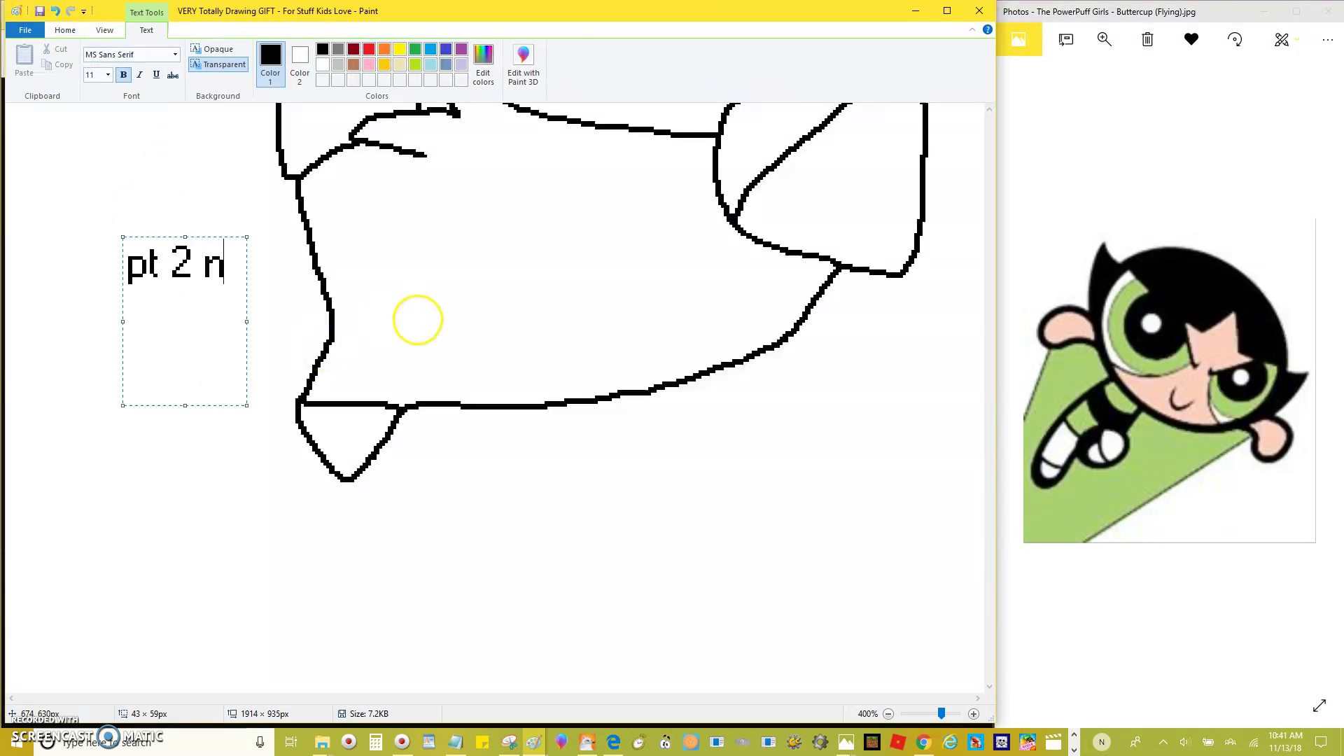